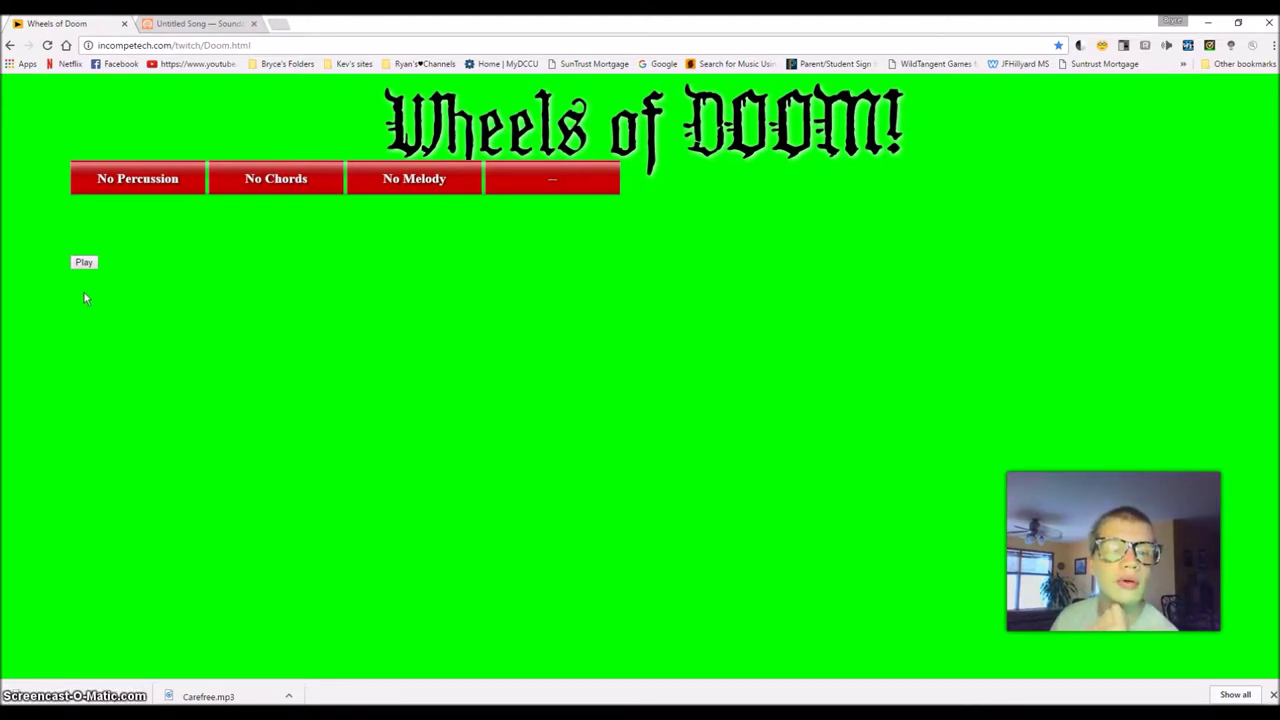
Spin the Wheels of Doom once to draw random percussion, chord and melody prompts for the song
left_click(84, 263)
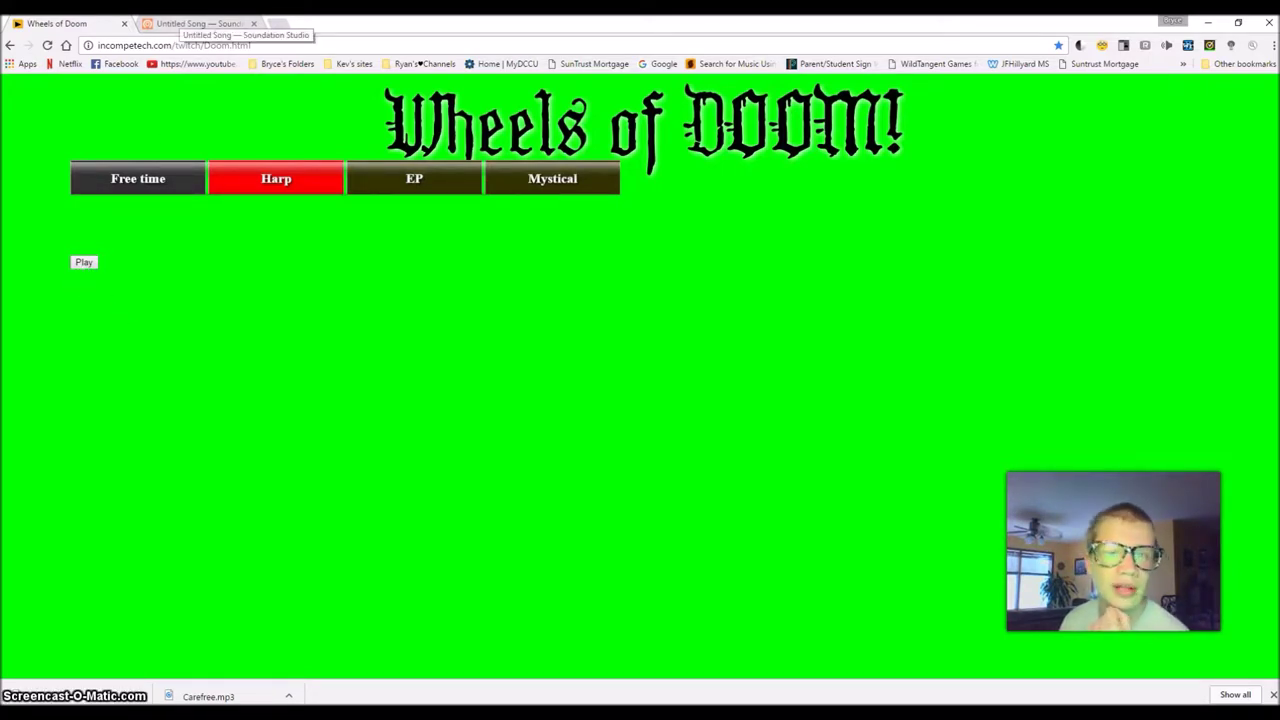
left_click(198, 23)
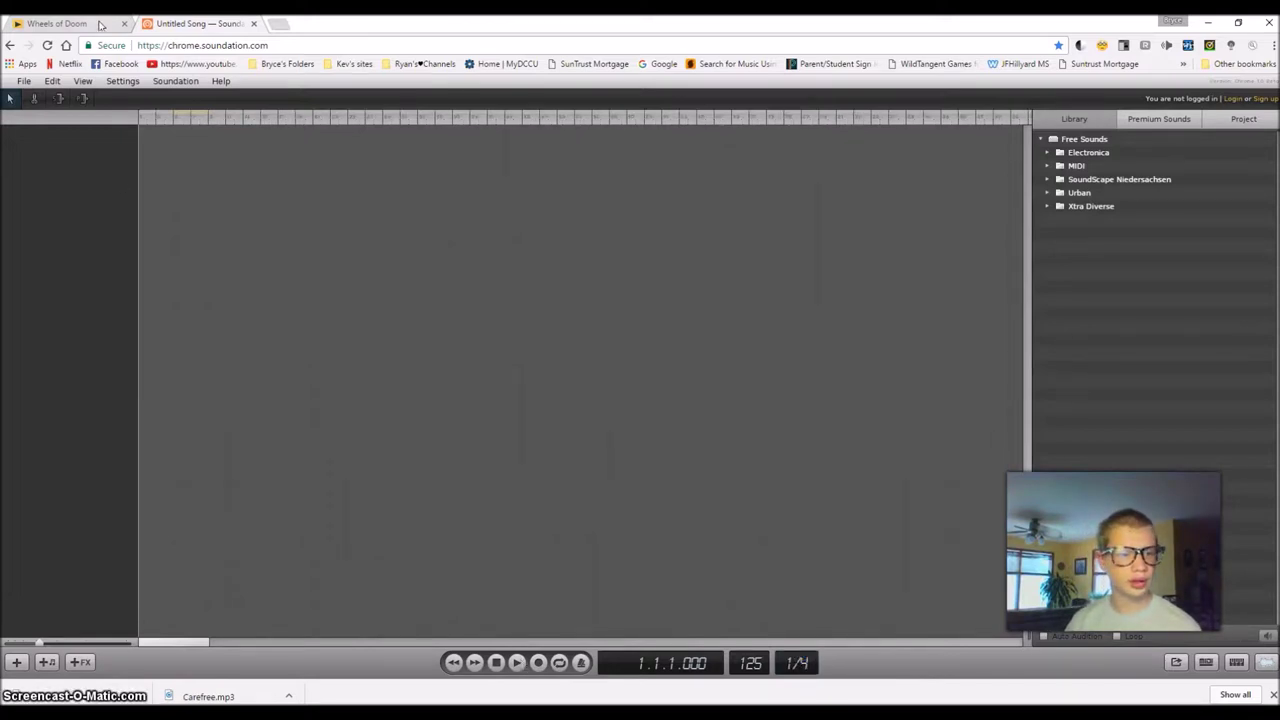
key("ctrl+Page_Up")
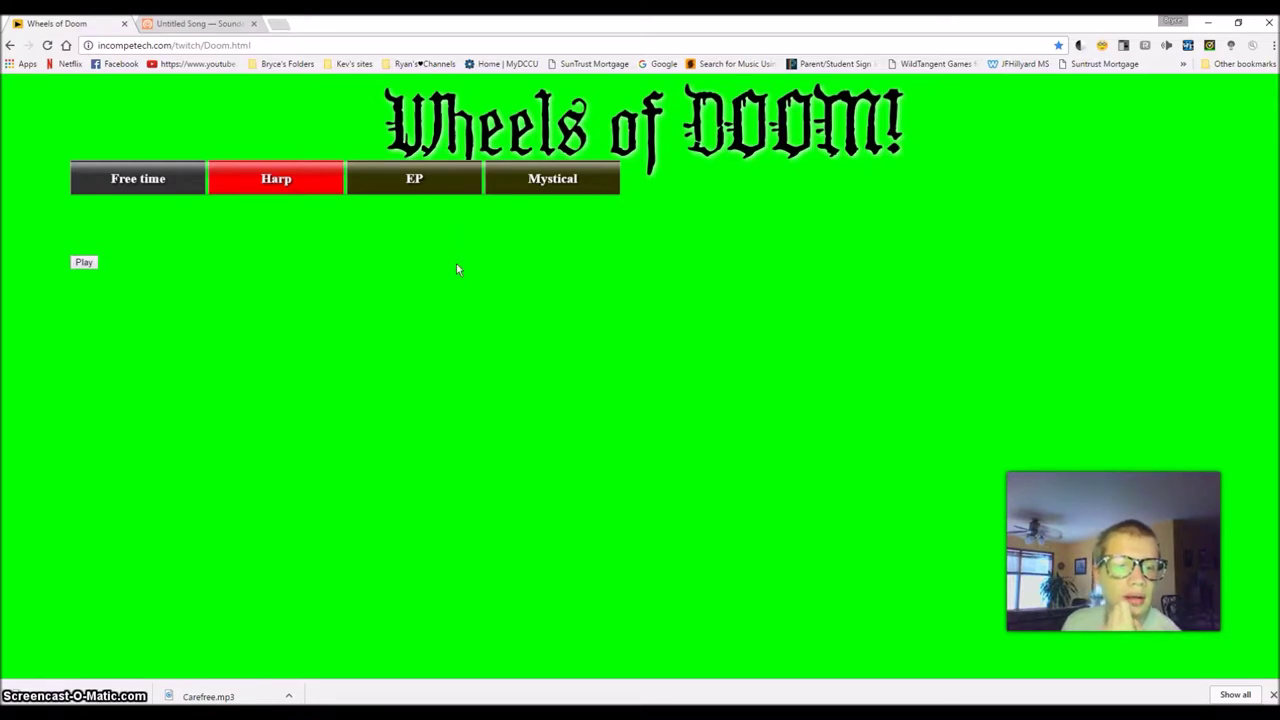
Switch to the untitled song in Soundation Studio and add an instrument track, checking the drawn wheel prompts
key("ctrl+Tab")
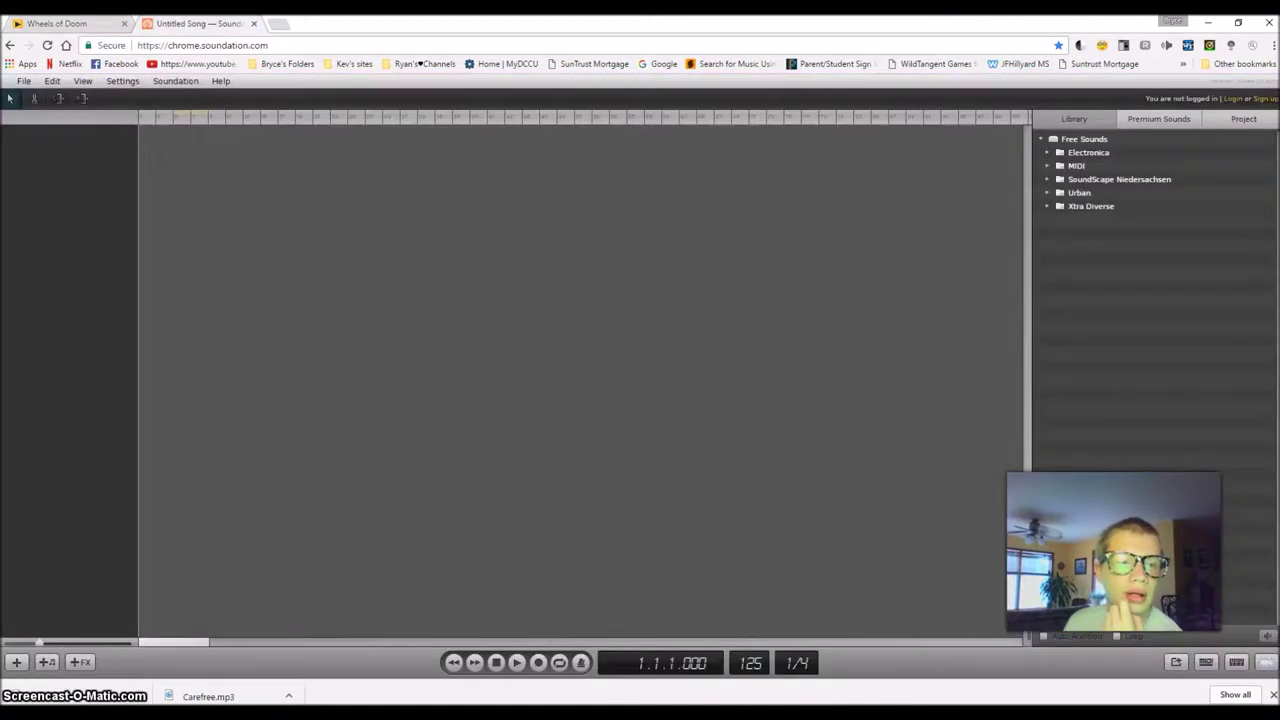
left_click(50, 662)
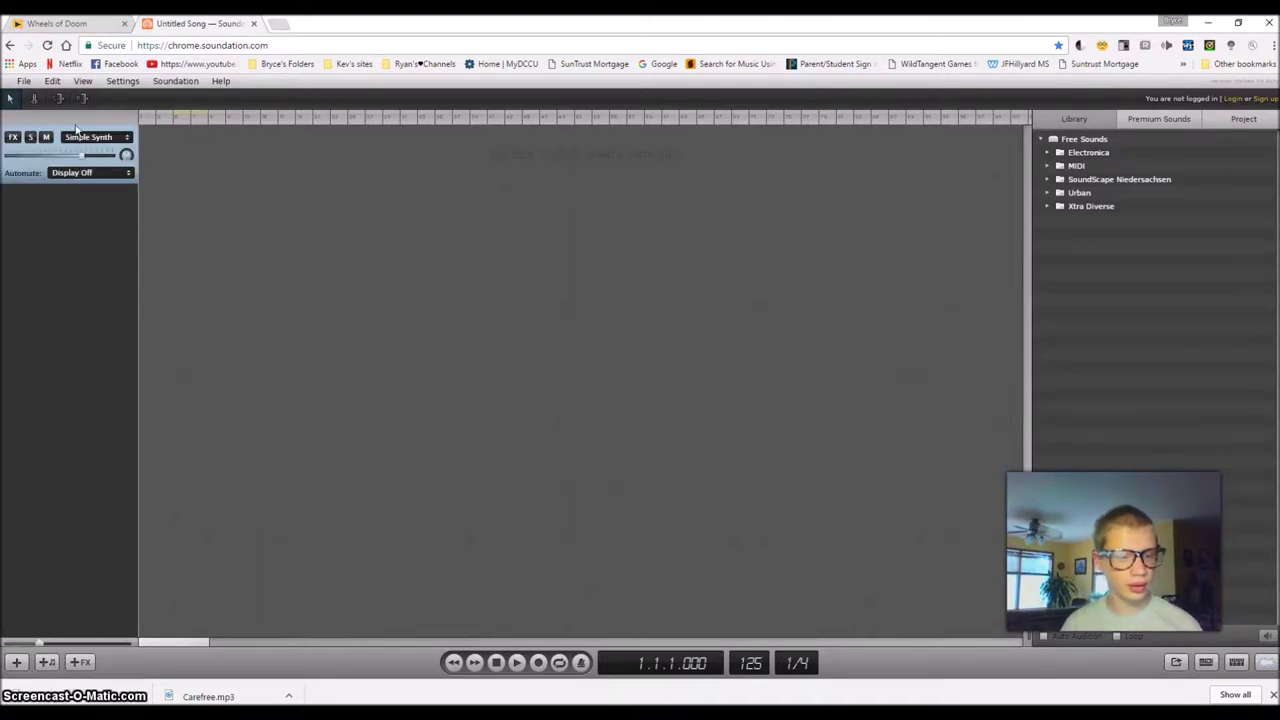
key("ctrl+1")
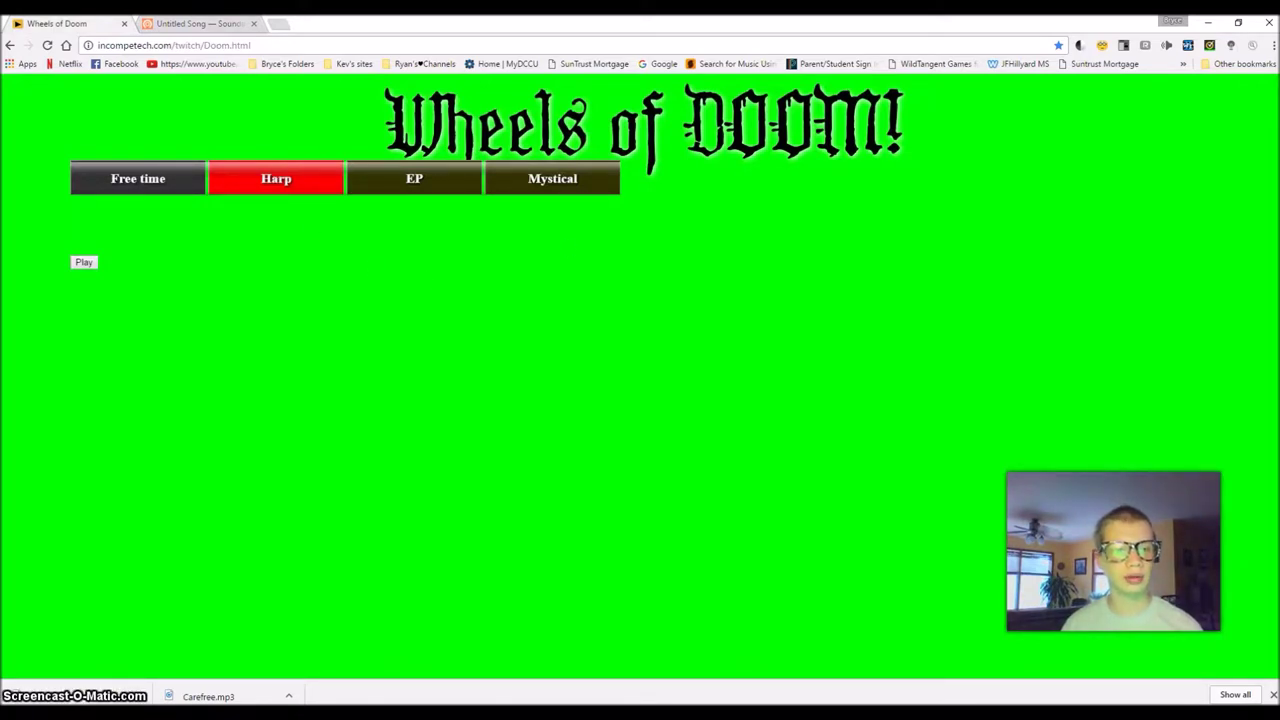
key("ctrl+2")
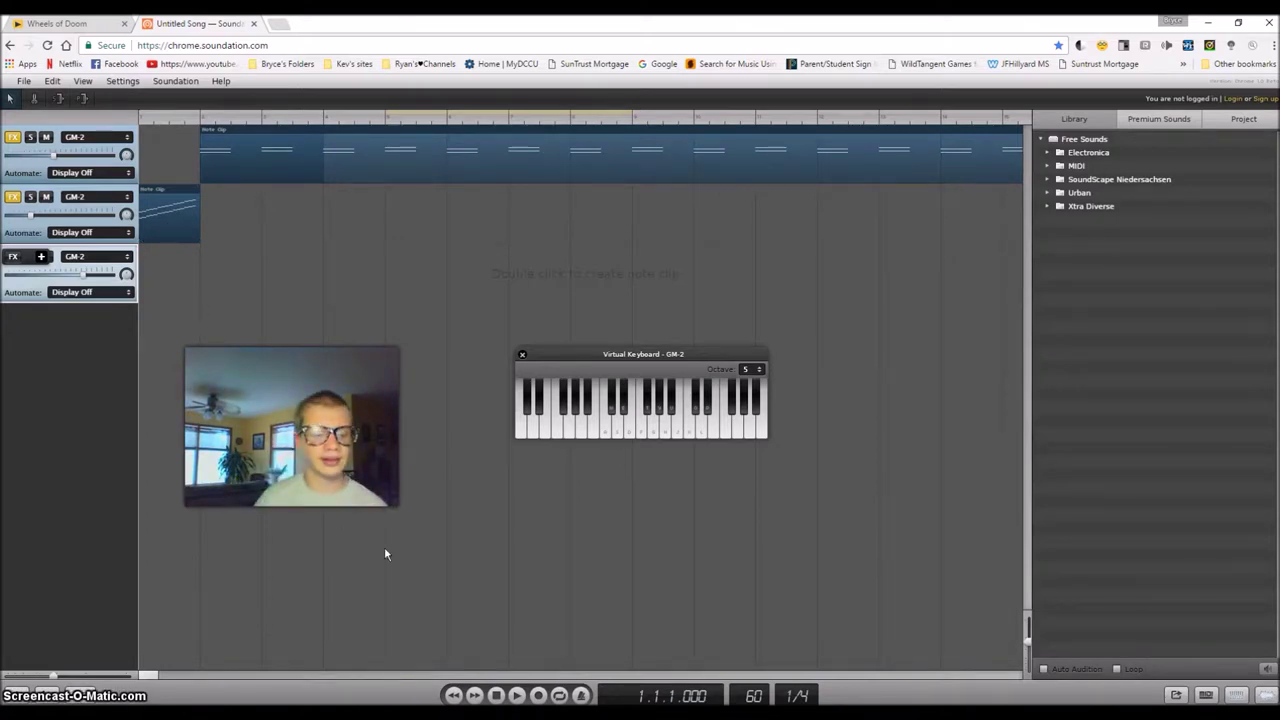
Play back the note clips on the first two GM-2 tracks, stopping at the song's start
left_click(517, 695)
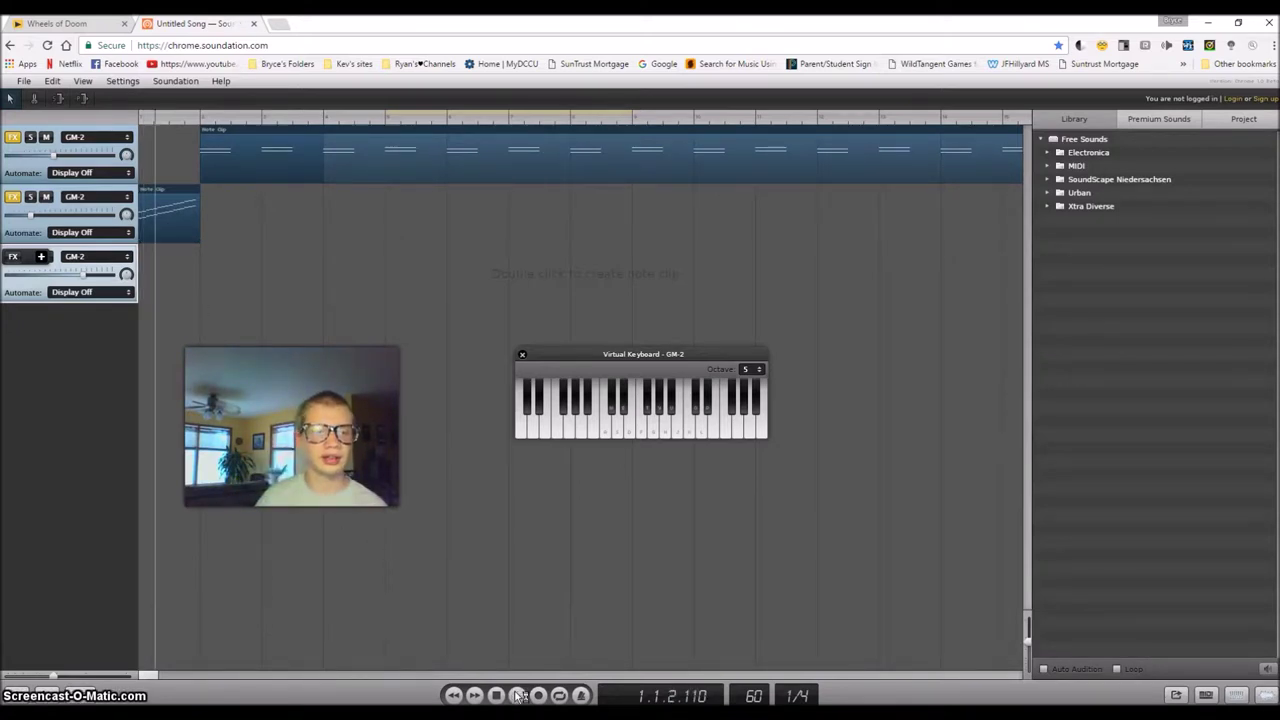
left_click(497, 695)
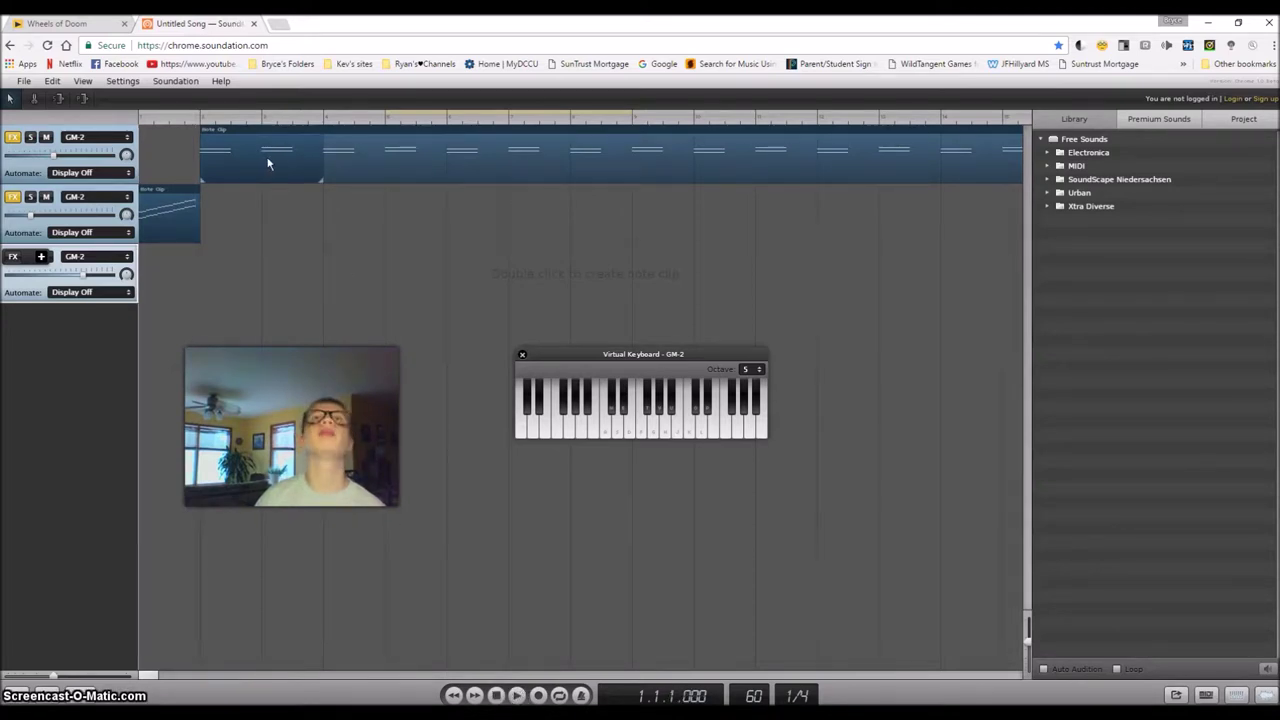
left_click(200, 125)
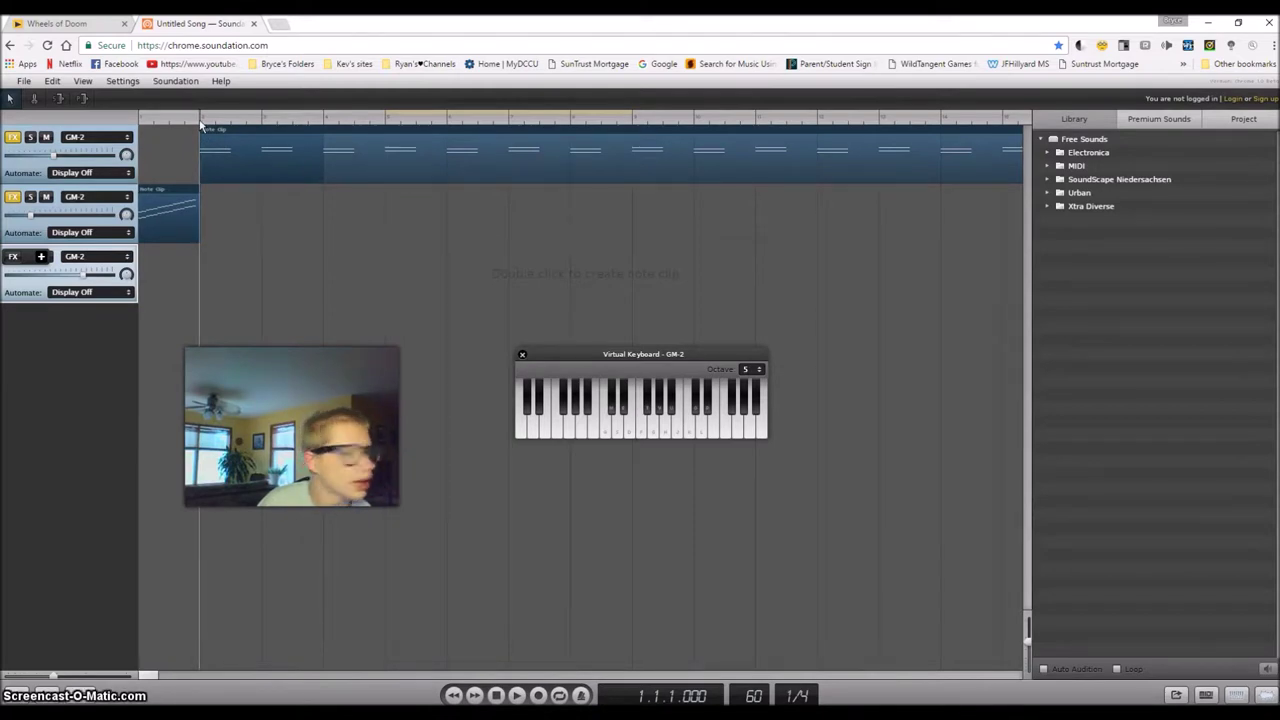
left_click_drag(200, 125, 199, 200)
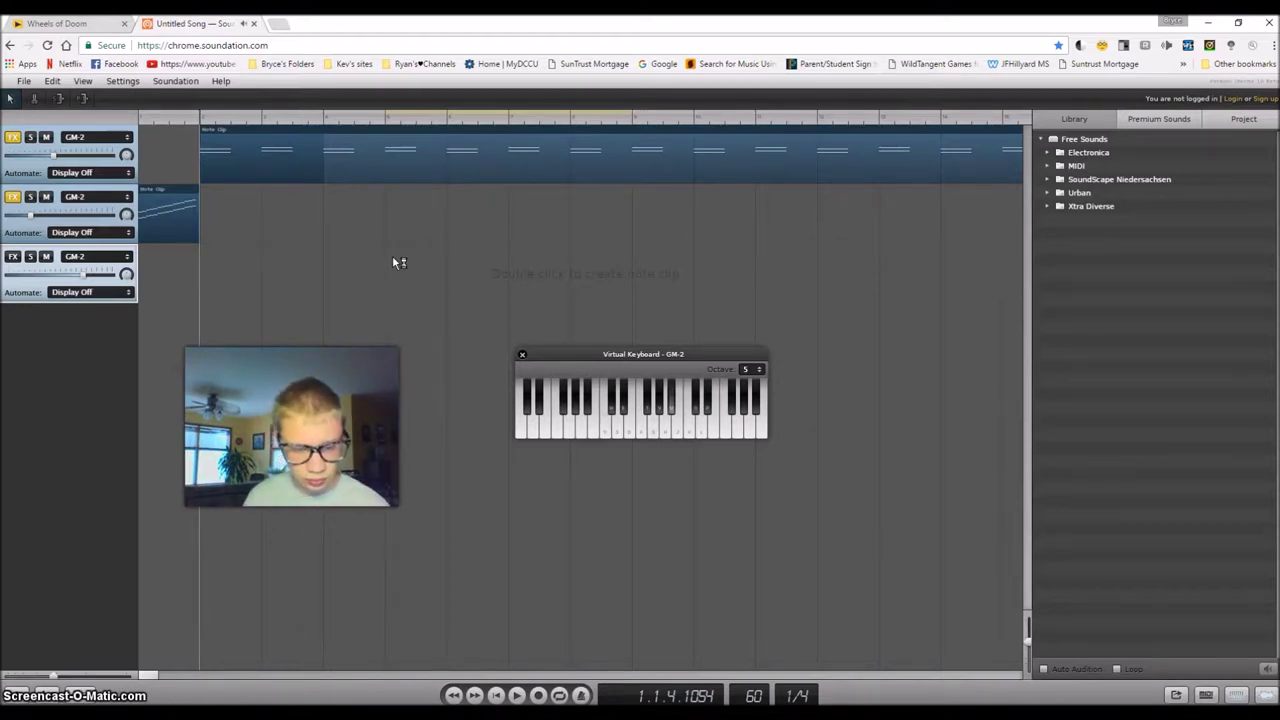
key("r")
key("space")
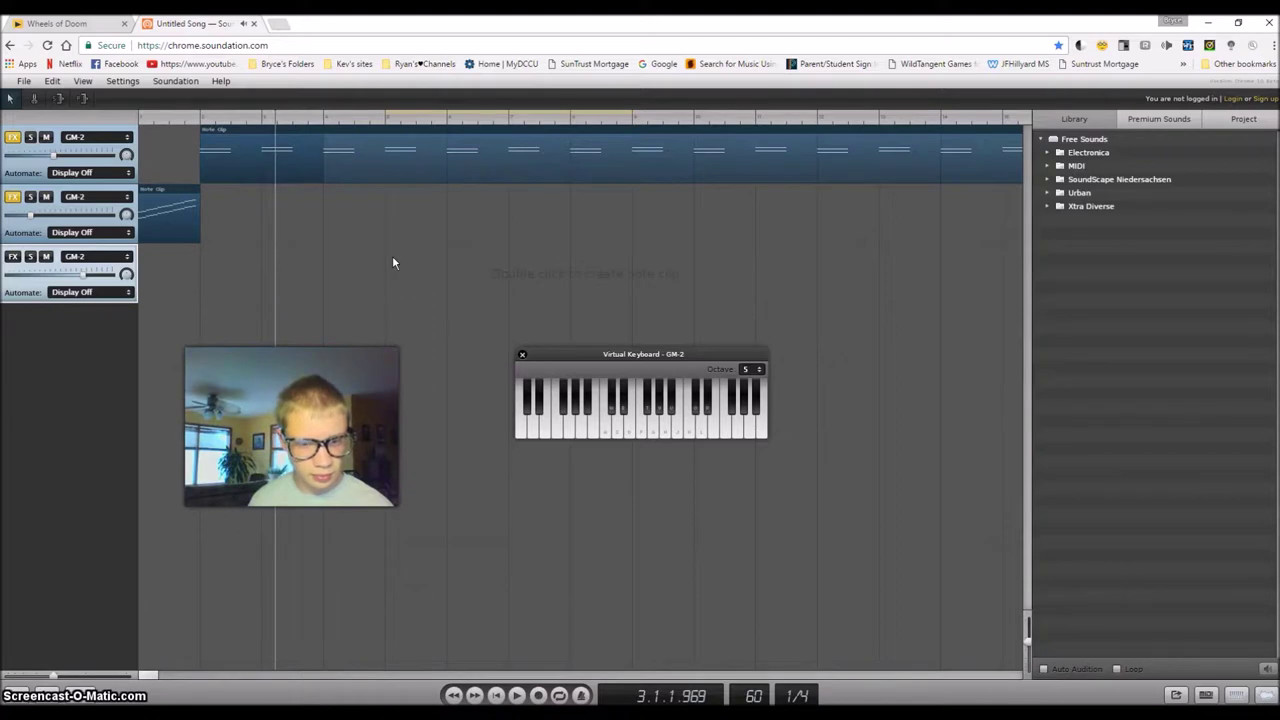
left_click(495, 696)
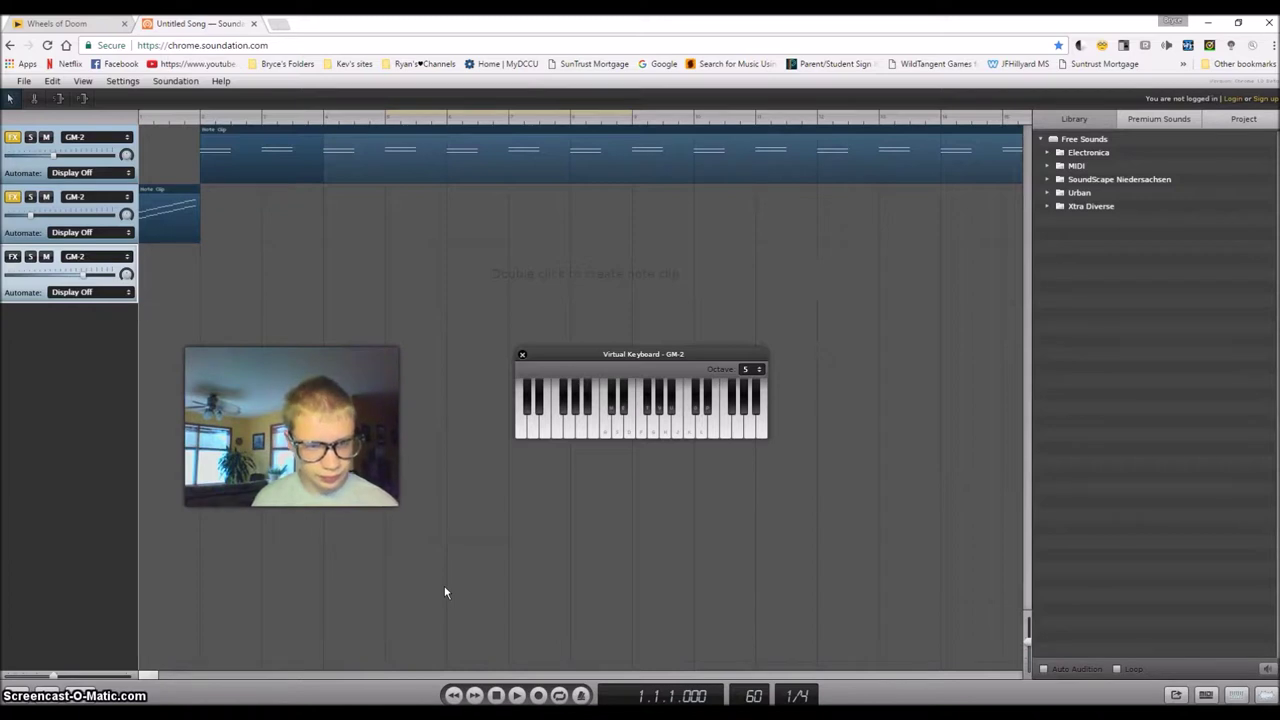
Record a live melody on the third GM-2 track with the virtual keyboard at octave 5, from bar 1 to about bar 138
key("r")
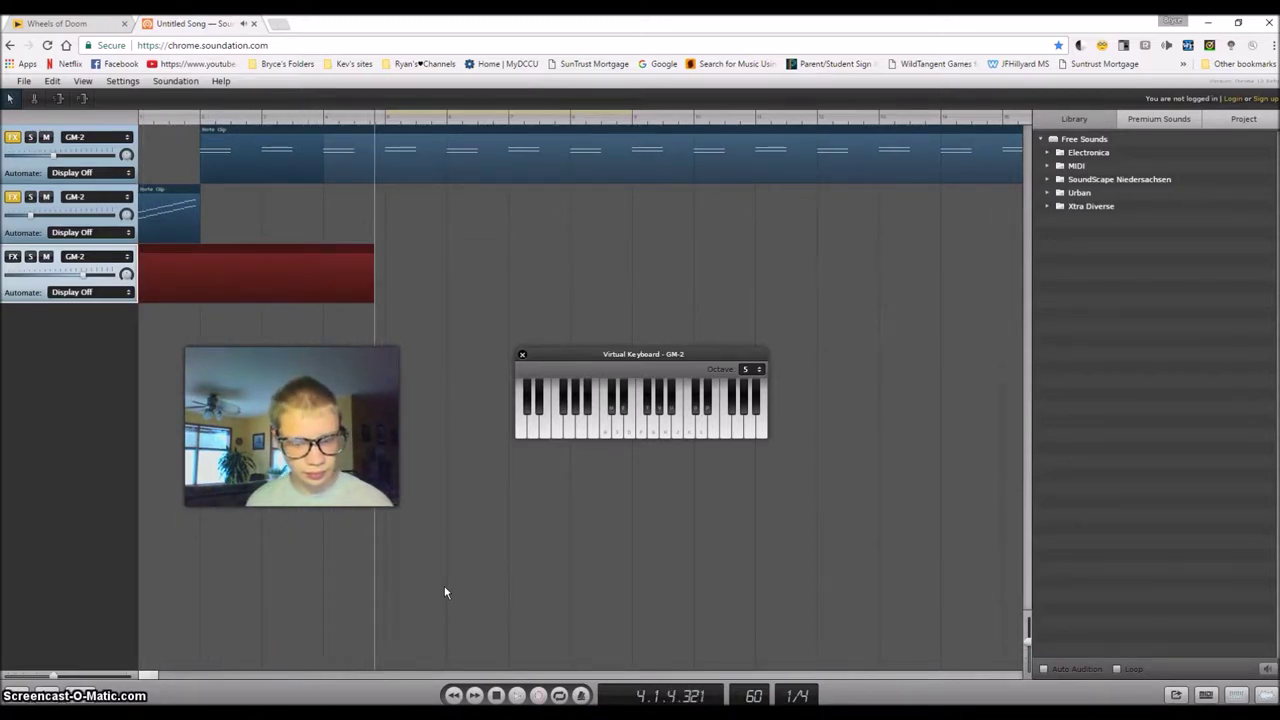
key("g")
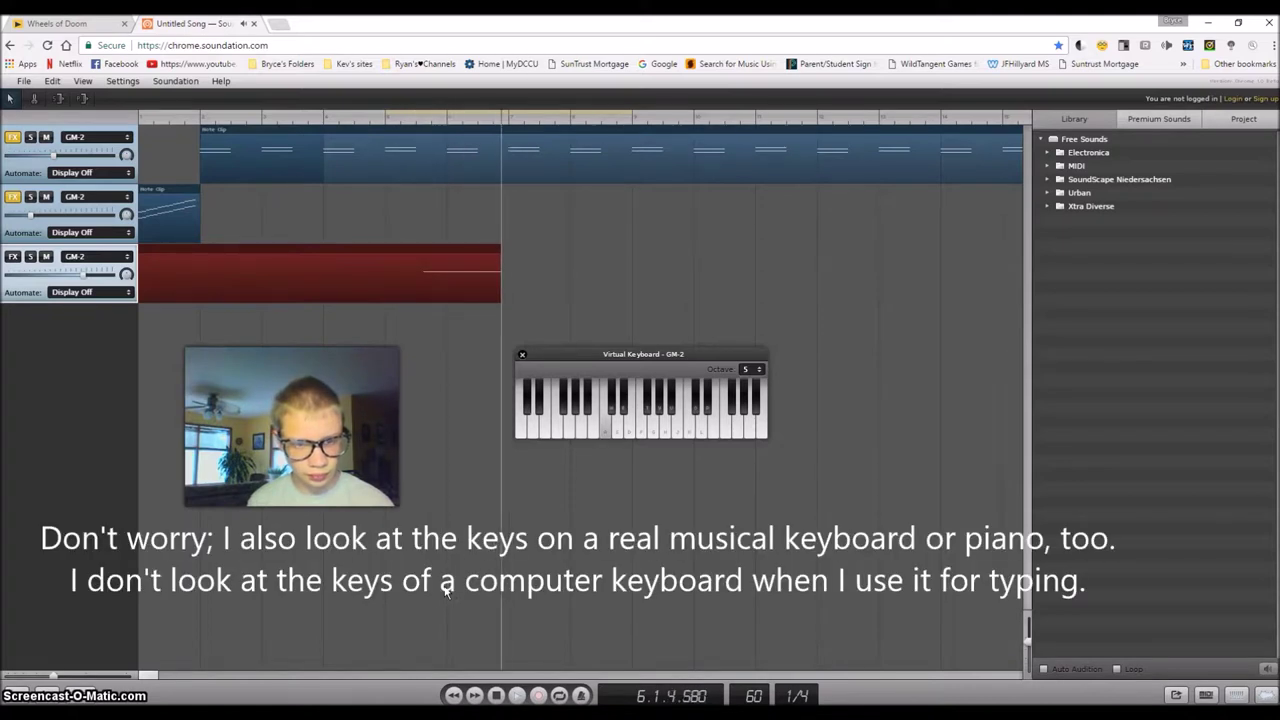
key("a")
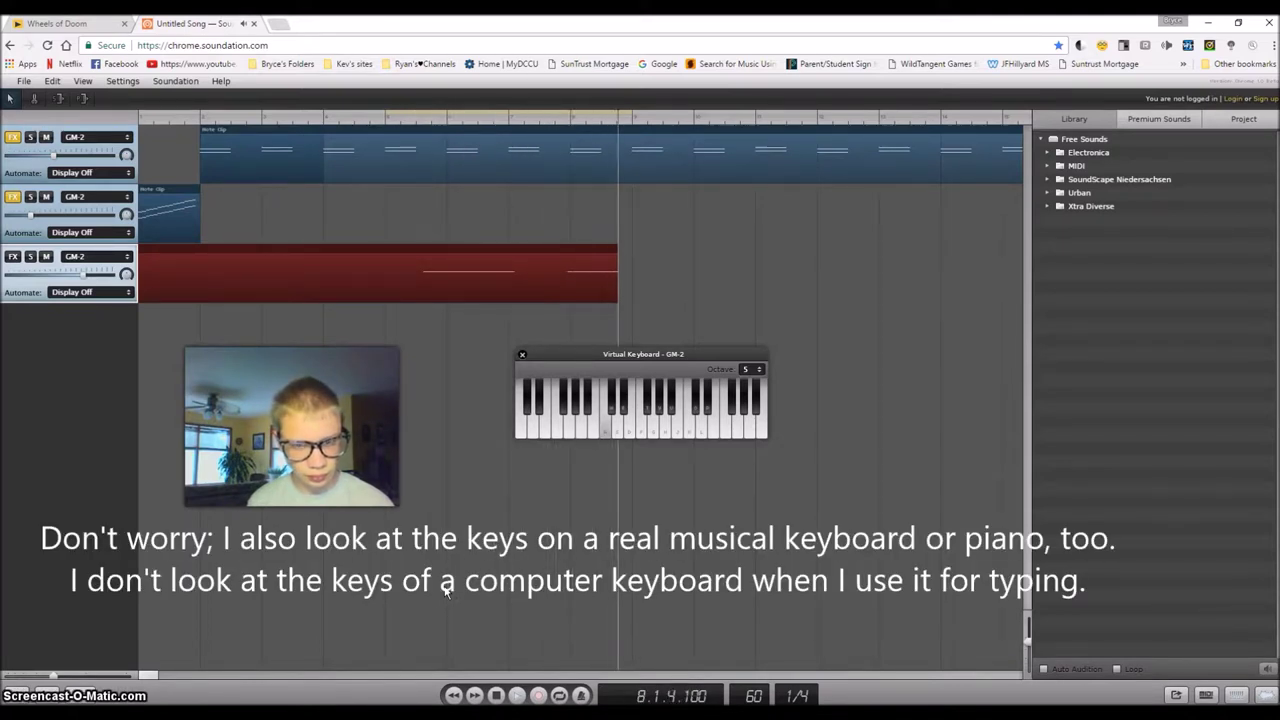
key("d")
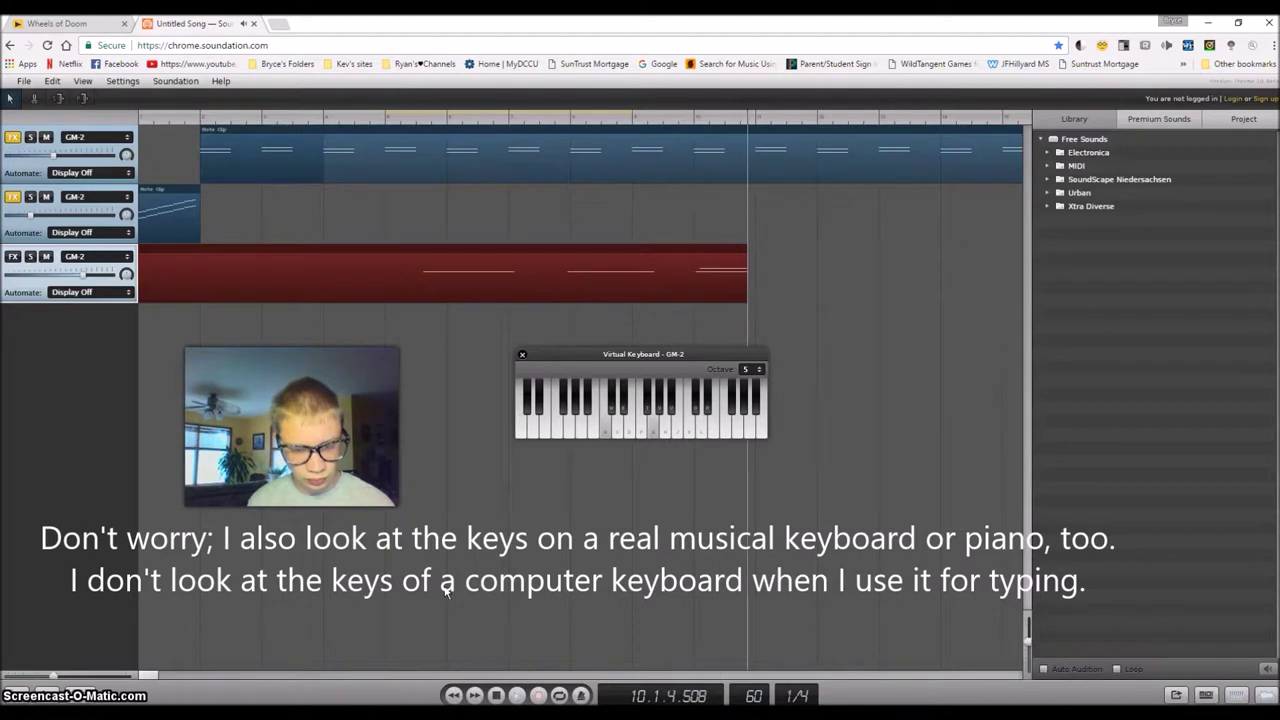
key("d")
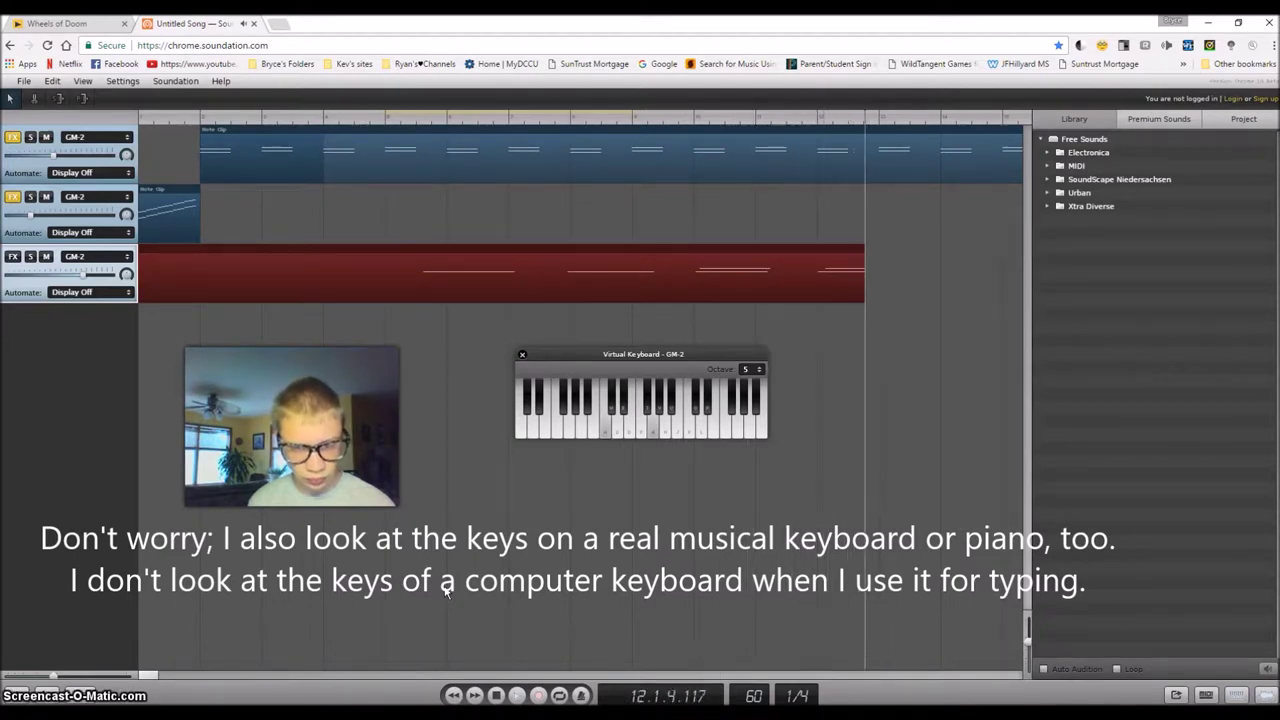
key("d")
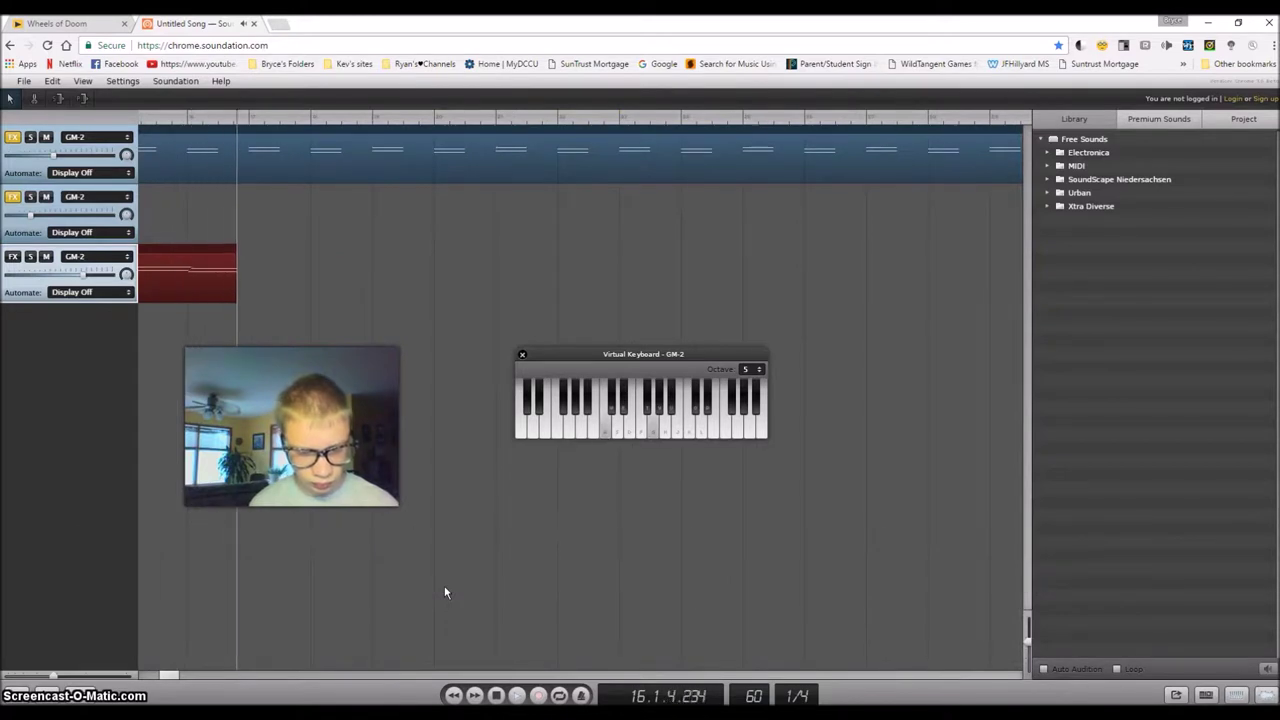
key("d")
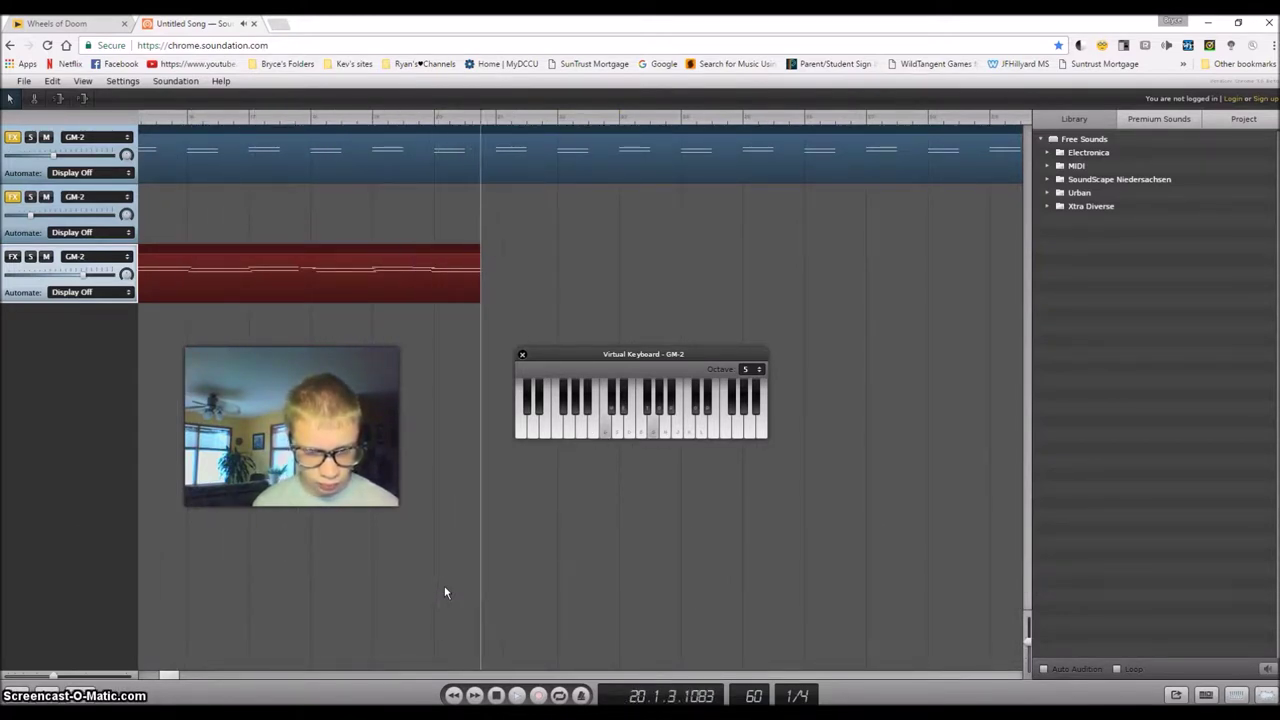
key("s")
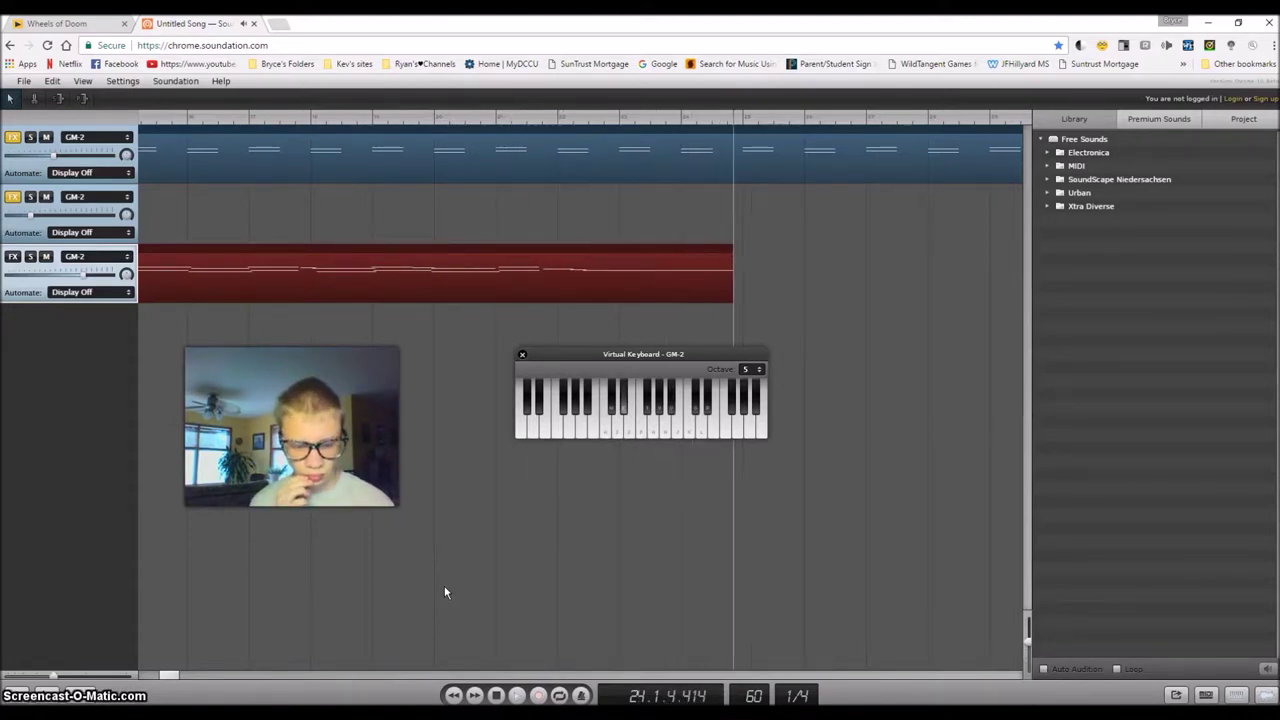
key("a")
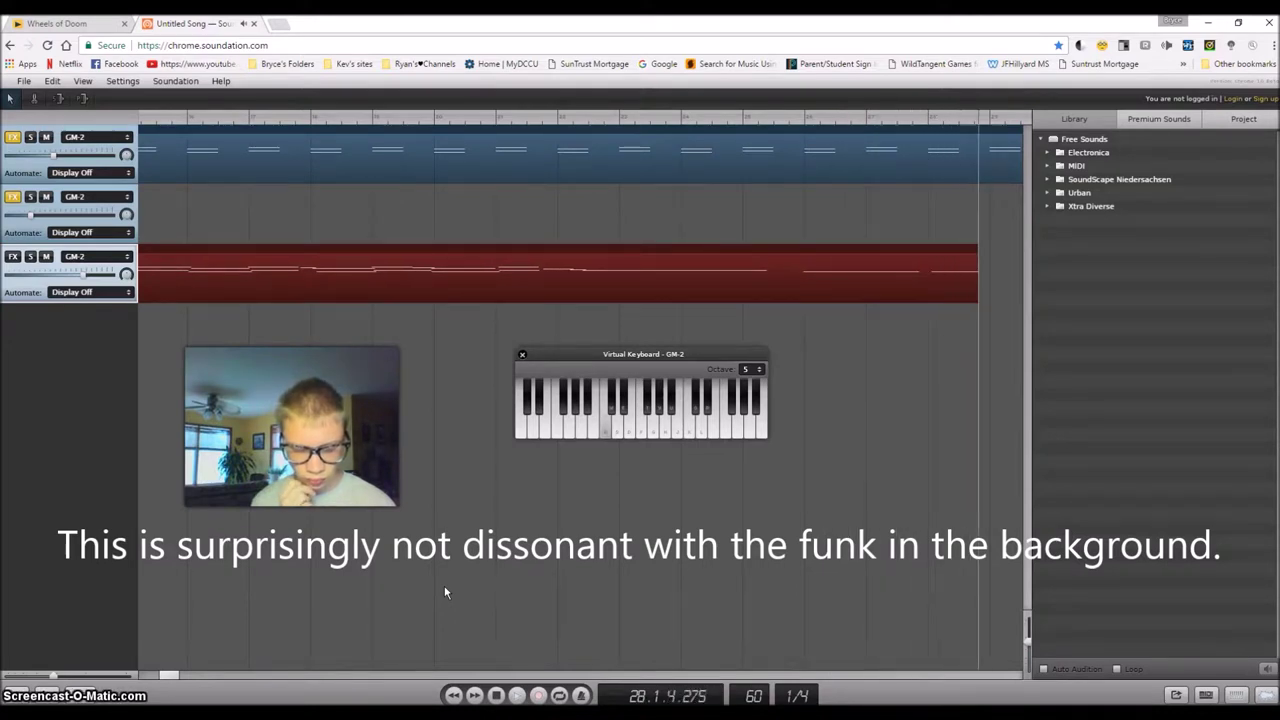
key("k")
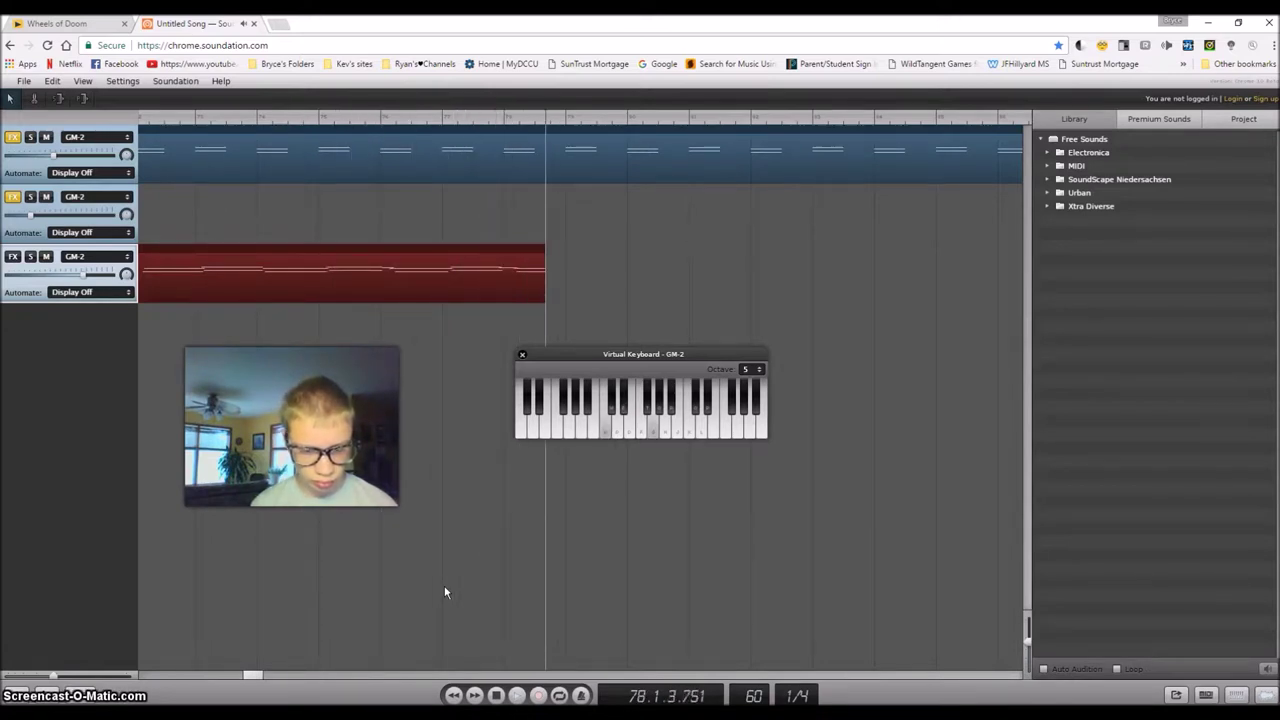
key("t")
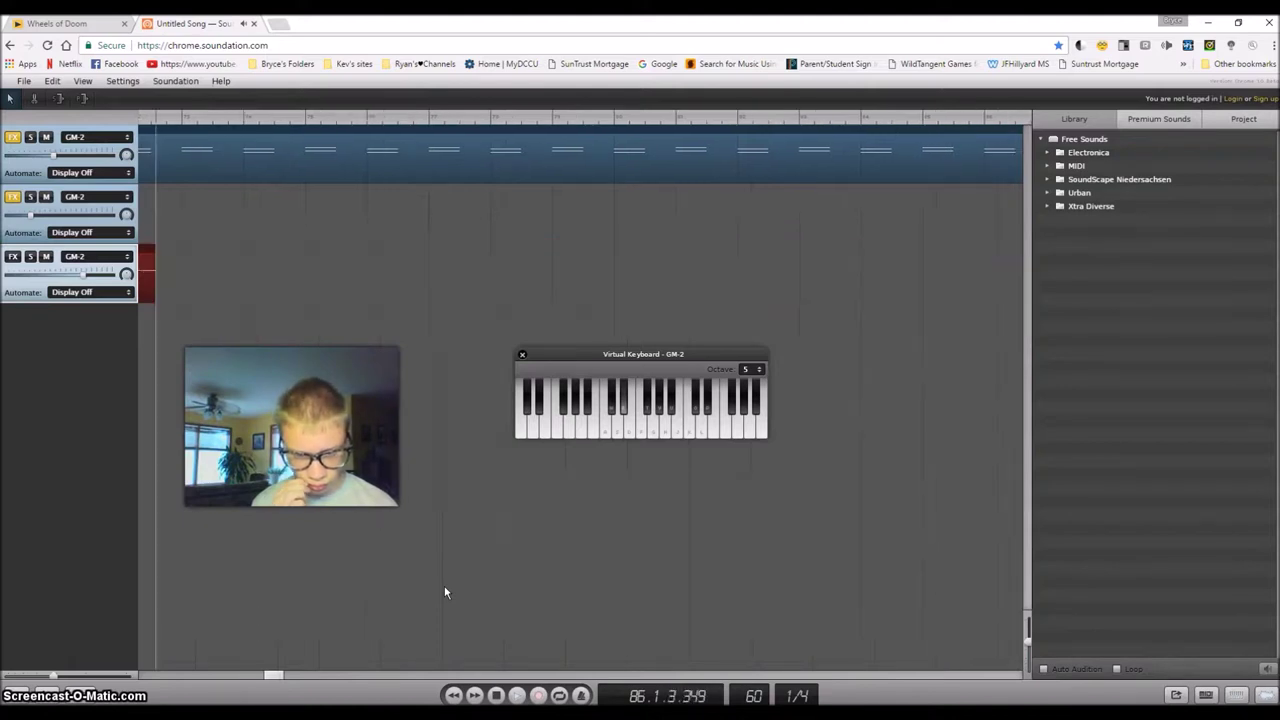
key("e")
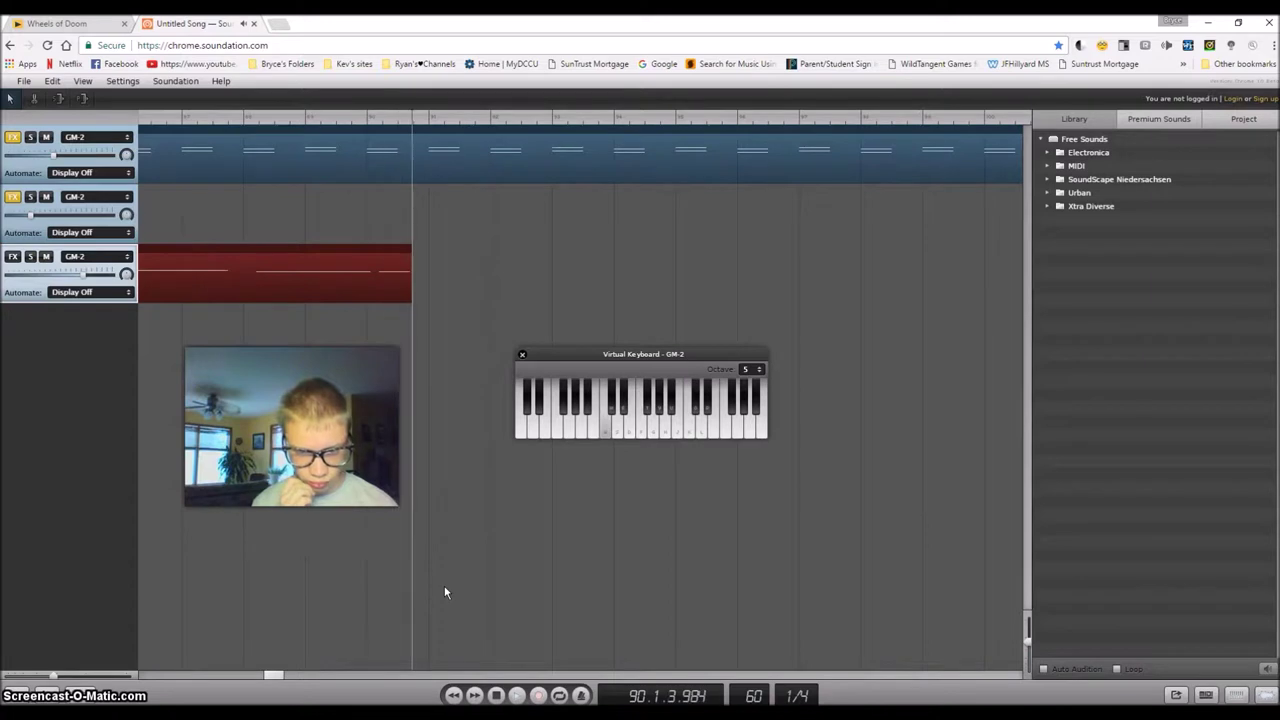
key("e")
key("e")
key("e")
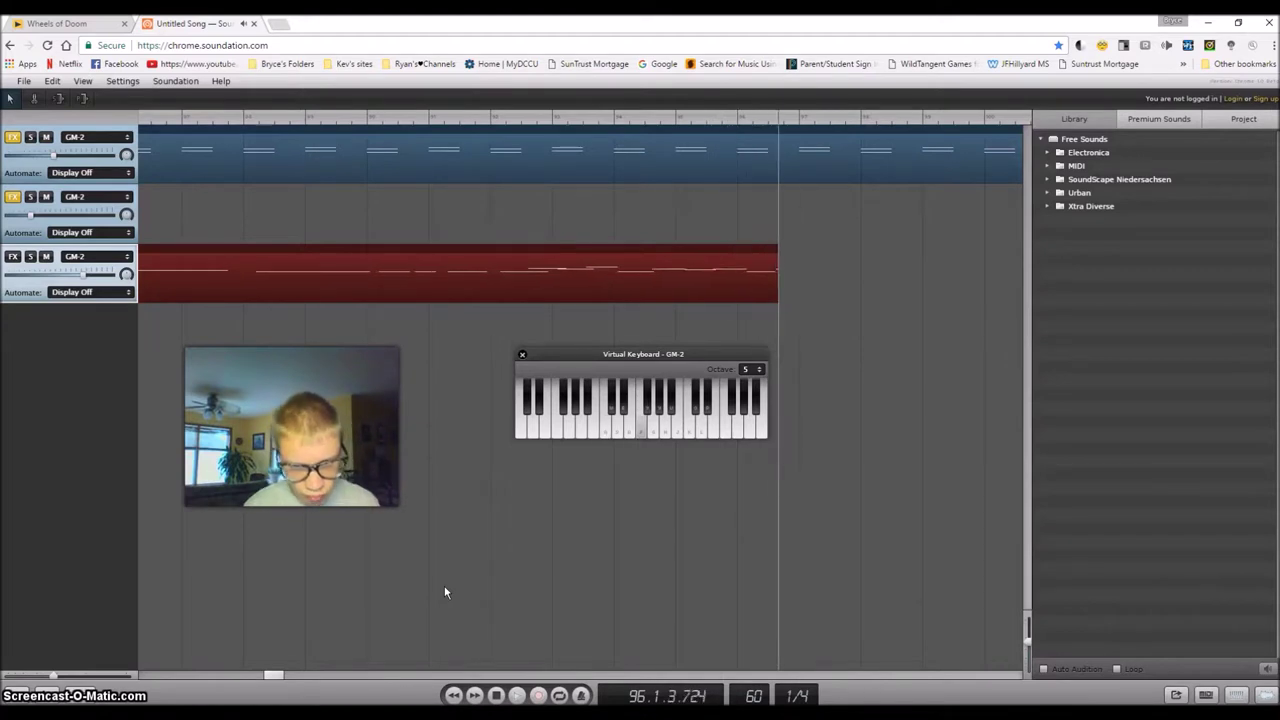
key("d")
key("y")
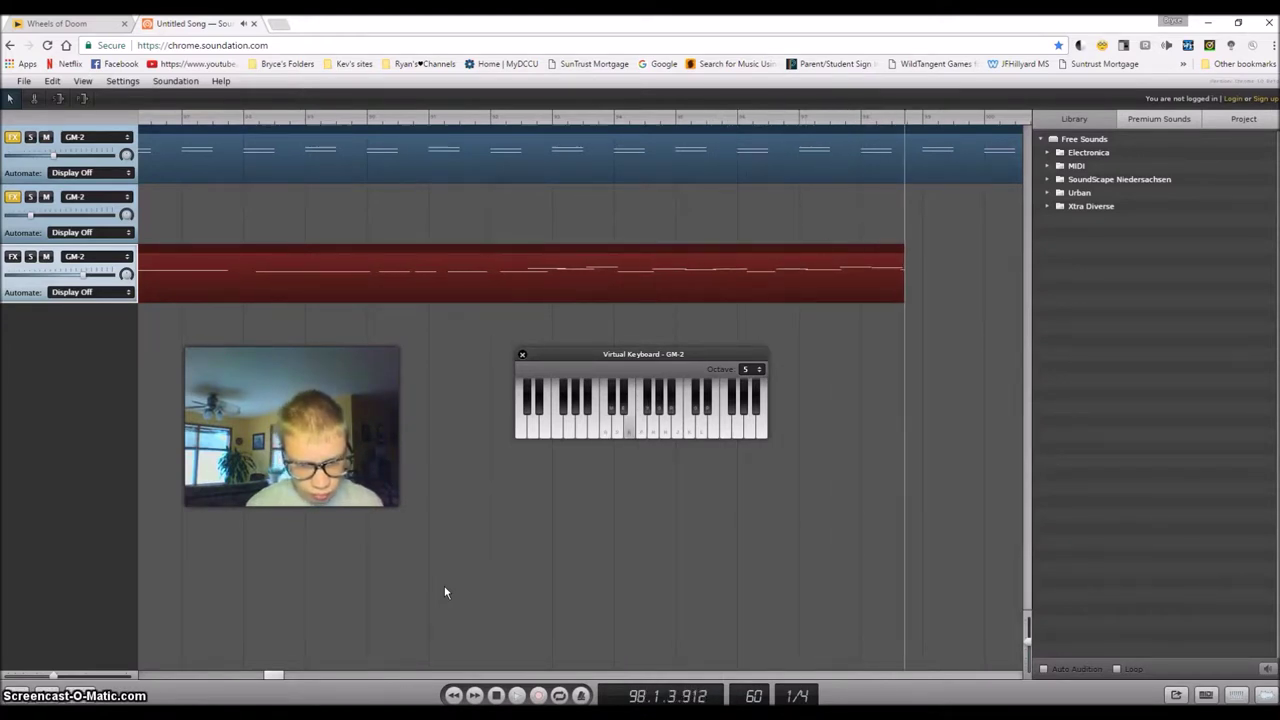
key("a")
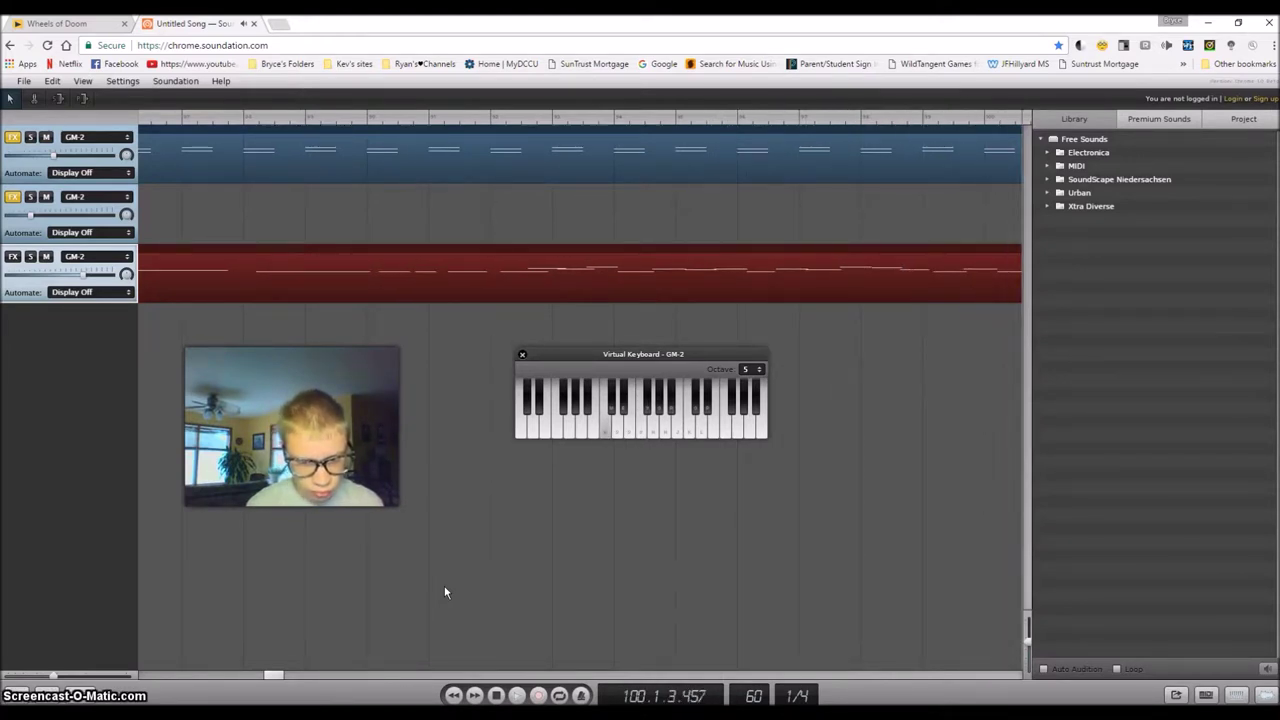
key("g")
key("g")
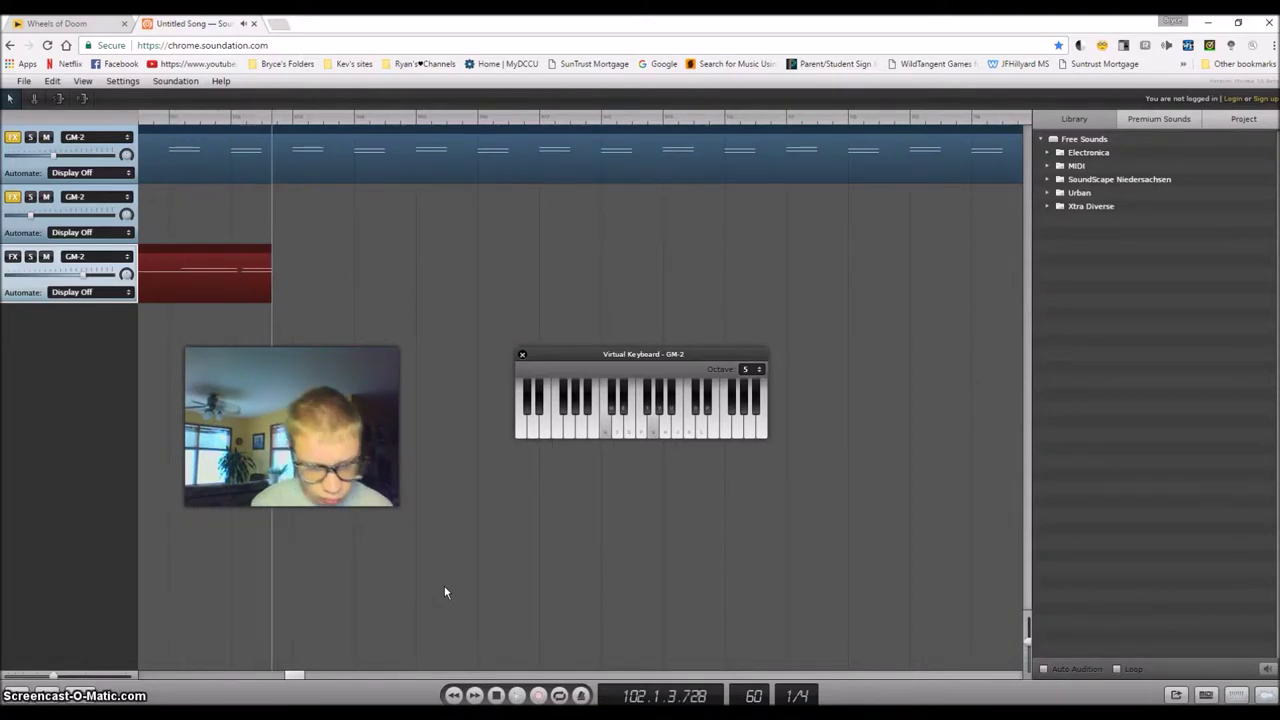
key("g")
key("k")
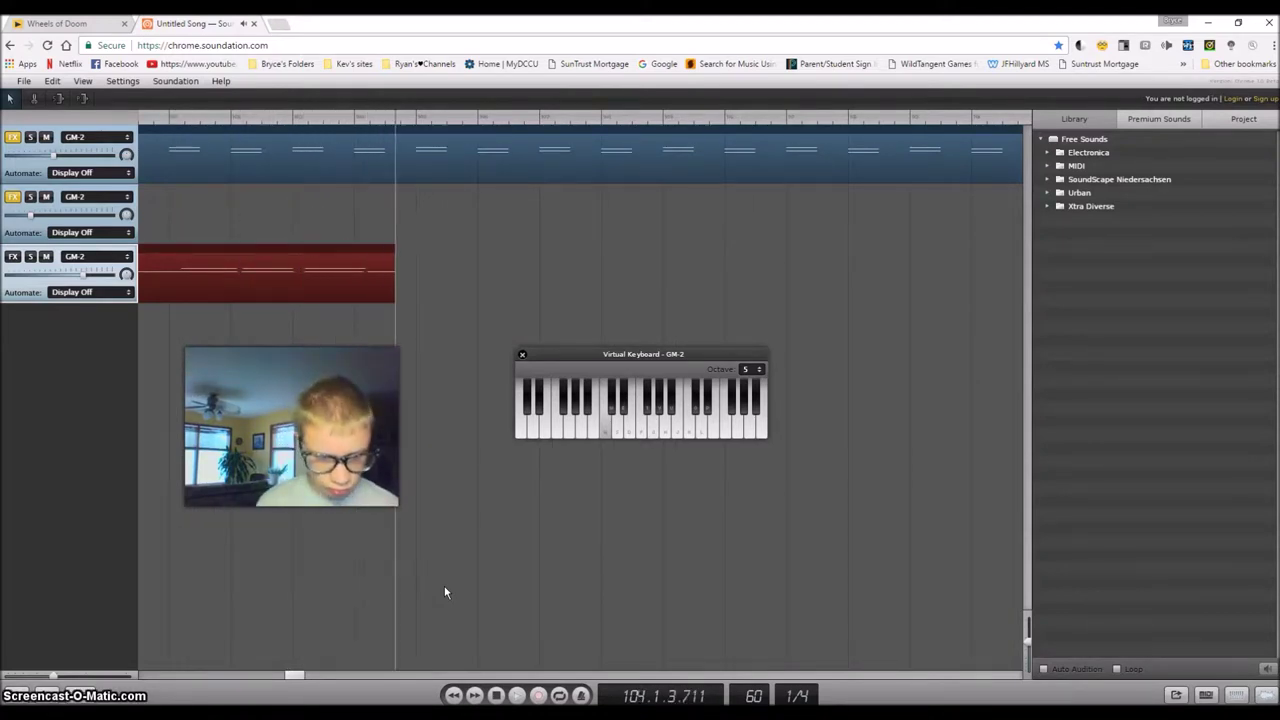
key("l")
key("k")
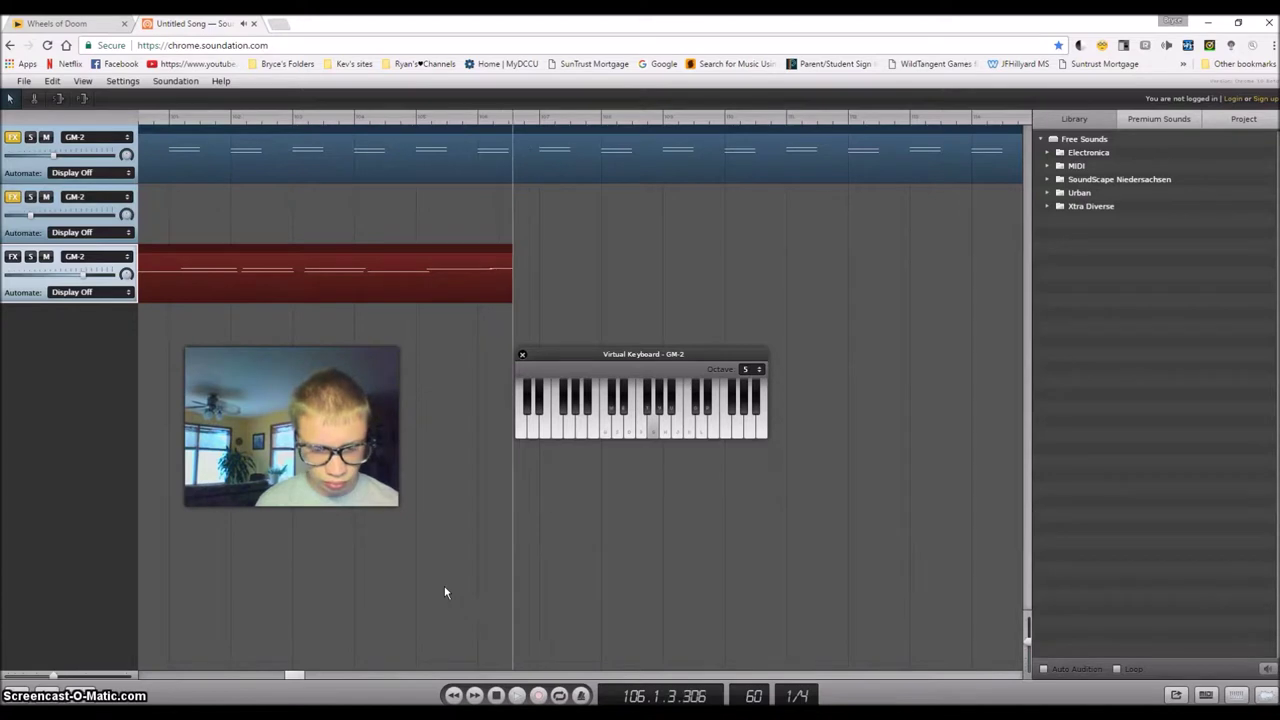
key("j")
key("k")
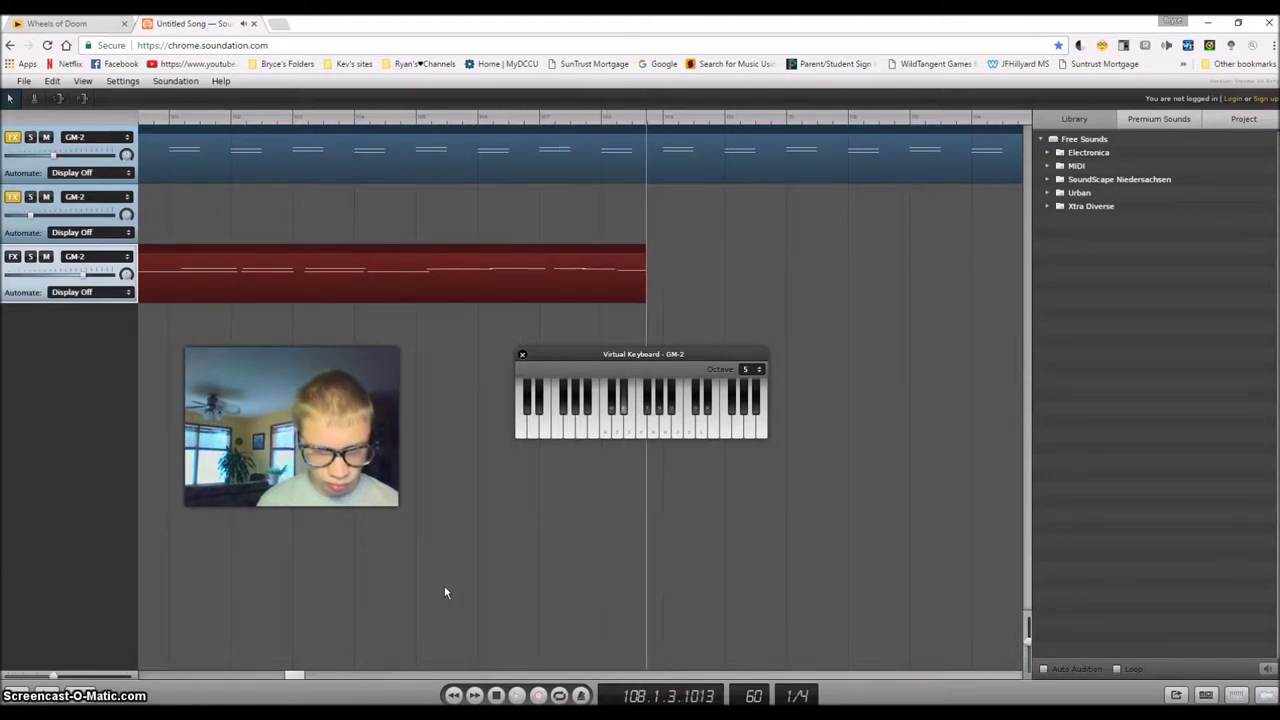
key("j")
key("k")
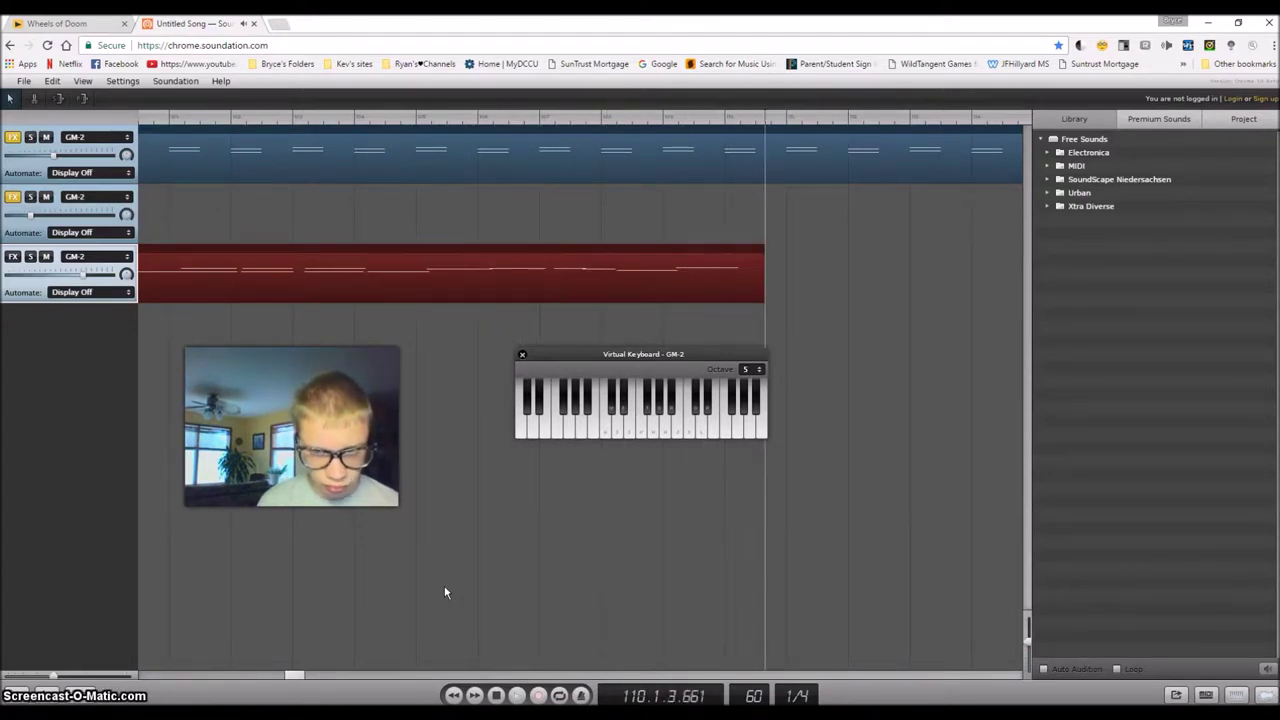
key("j")
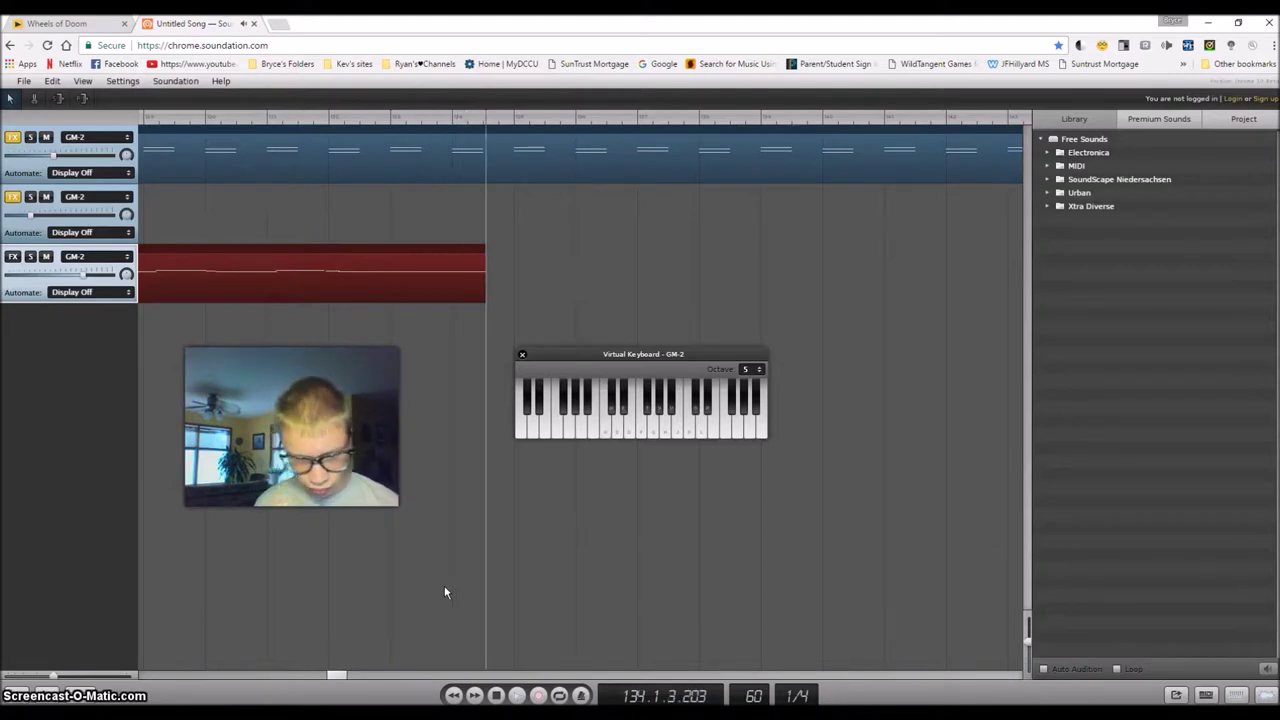
key("a")
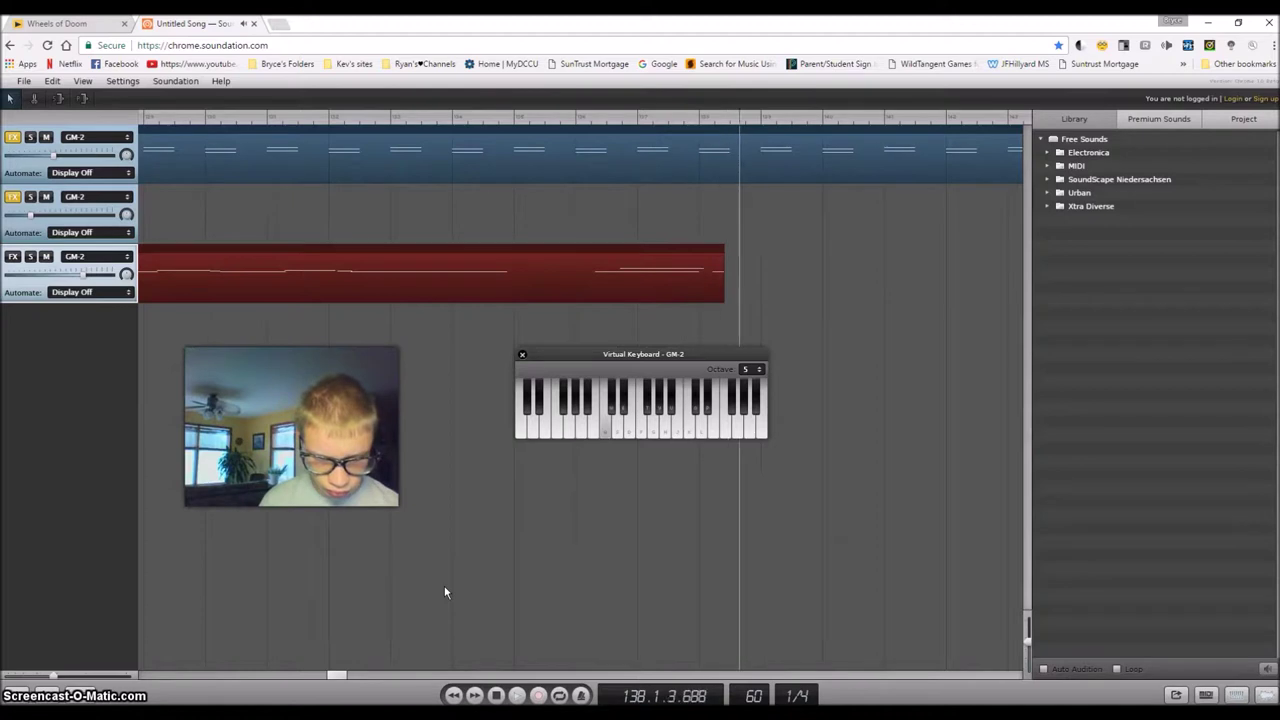
Finish recording the third track's melody, stopping at about bar 153, and trim its clip to end with the first track's clip
key("a")
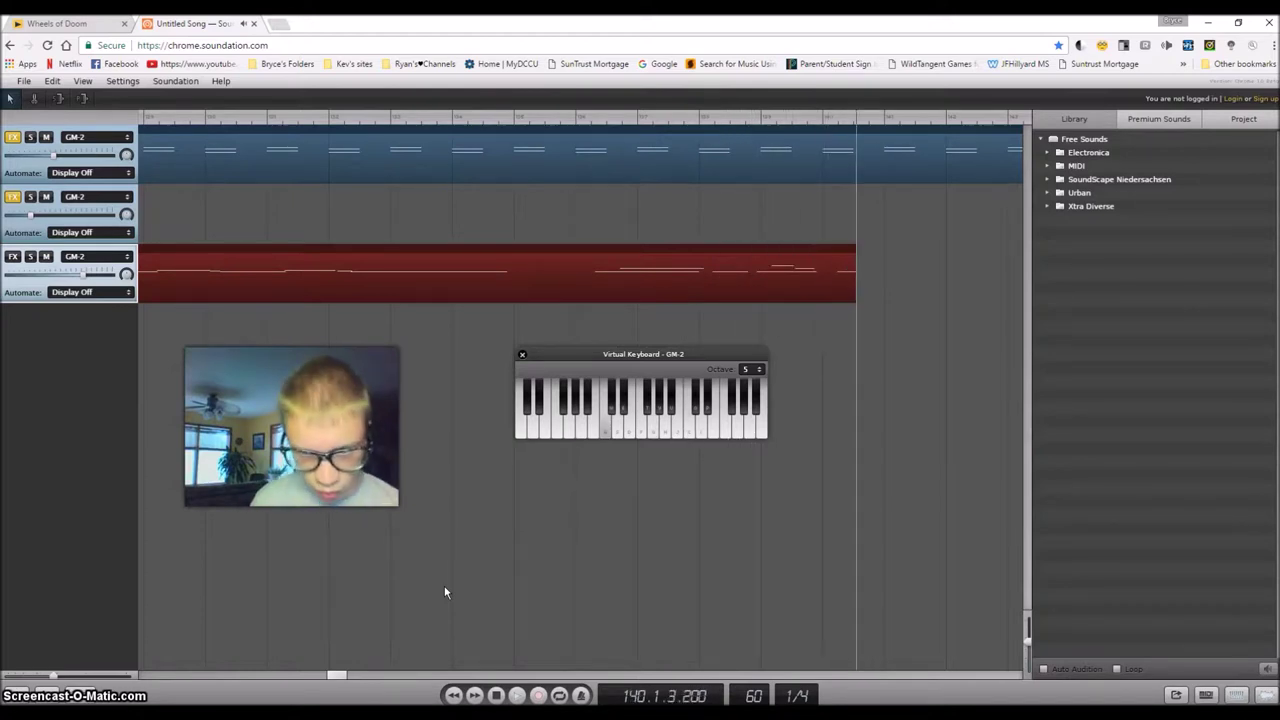
key("a")
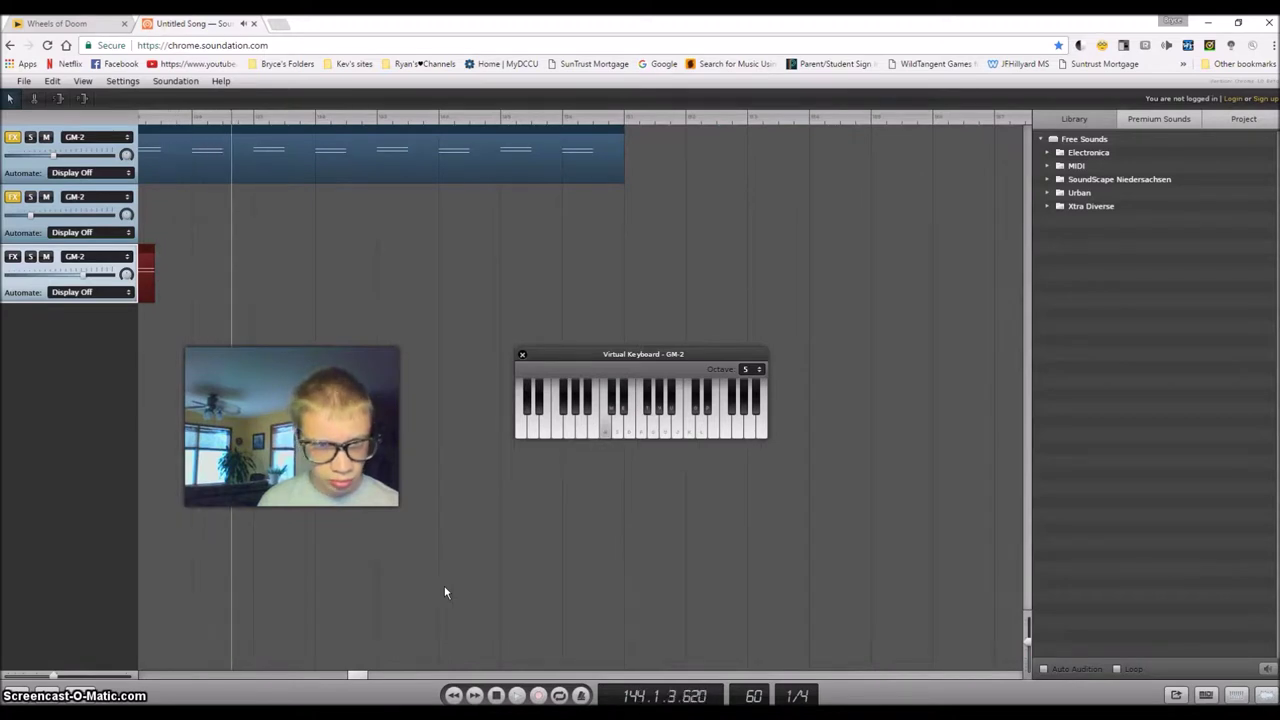
key("a")
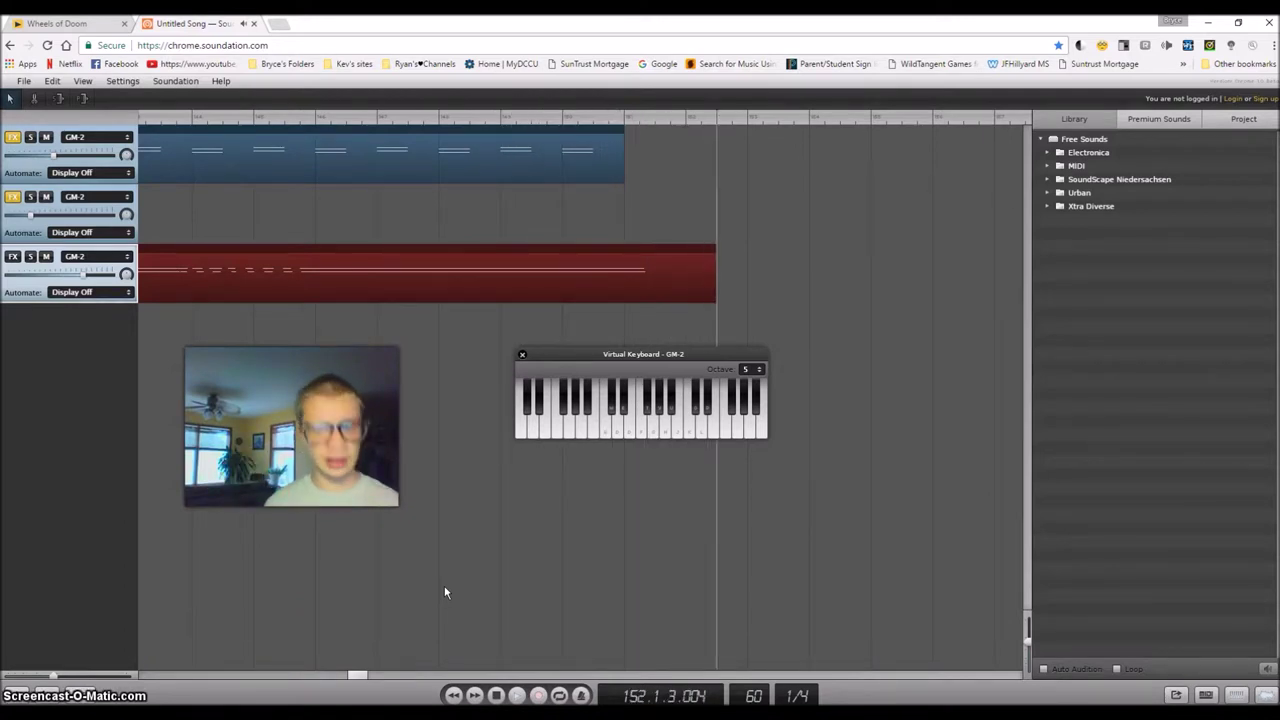
left_click(538, 695)
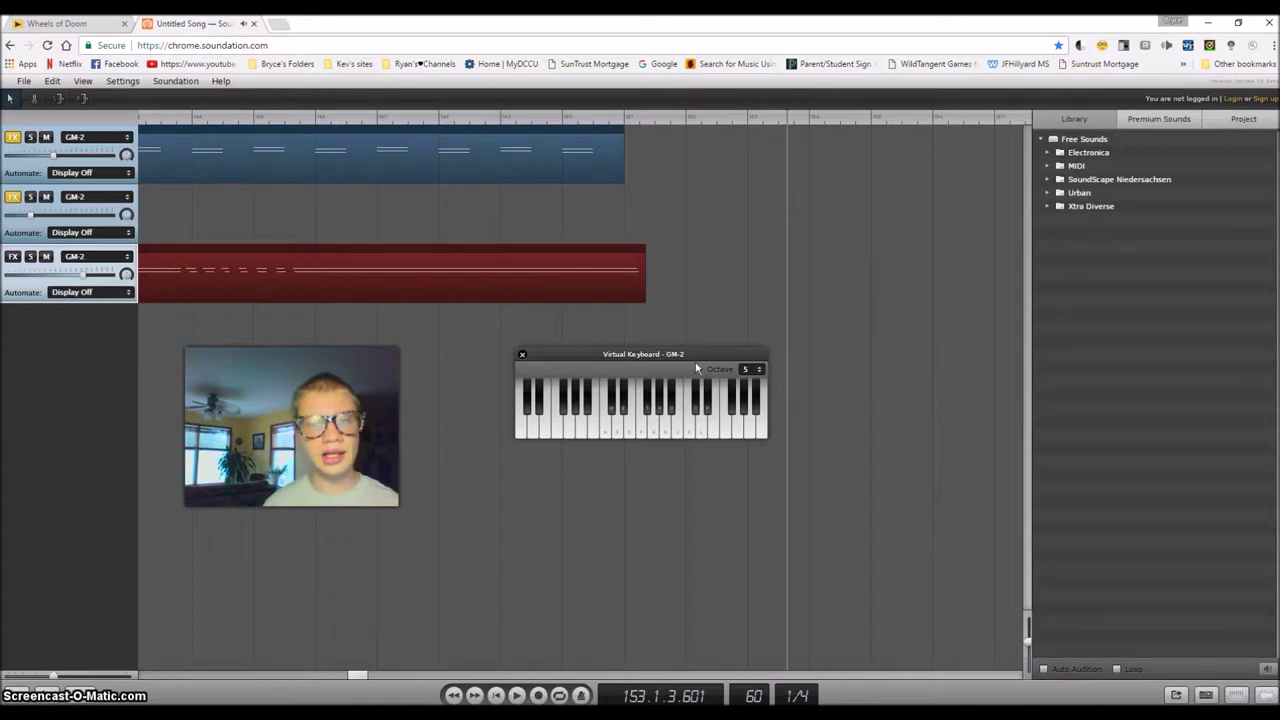
left_click_drag(644, 299, 631, 318)
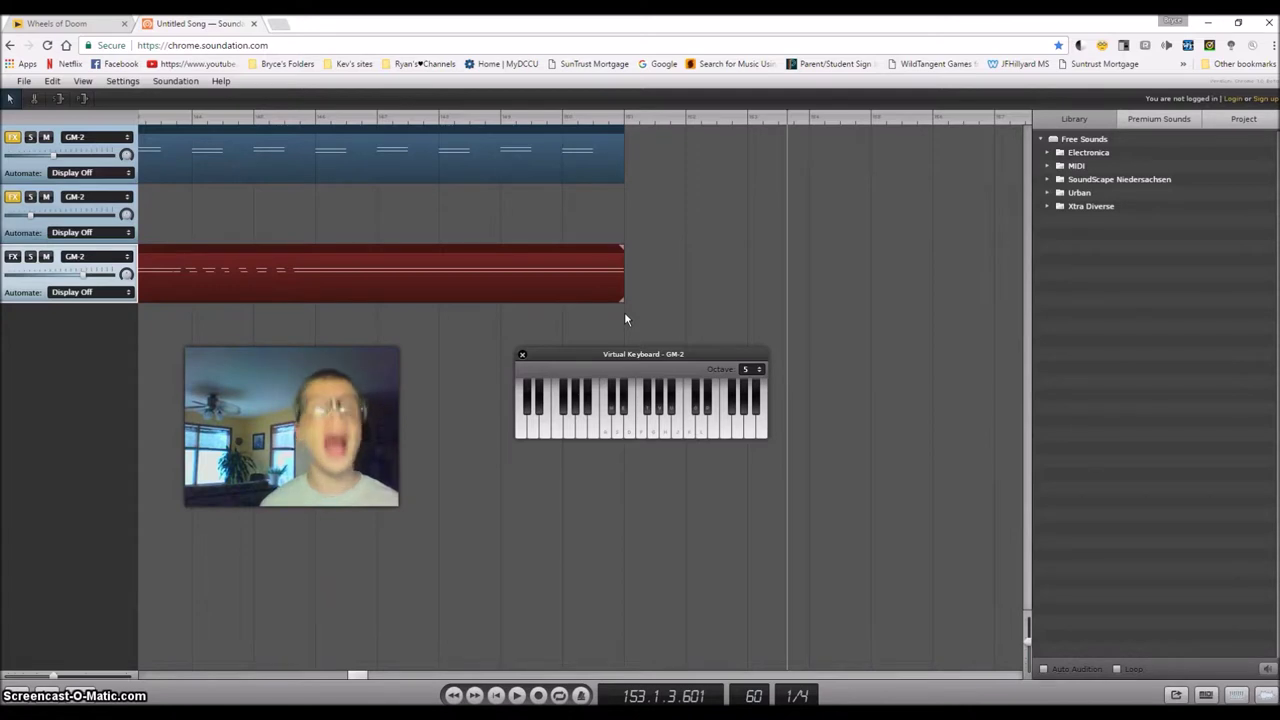
Play back the song from the start, open the recorded melody's note clip, and return to the song's beginning
left_click(495, 697)
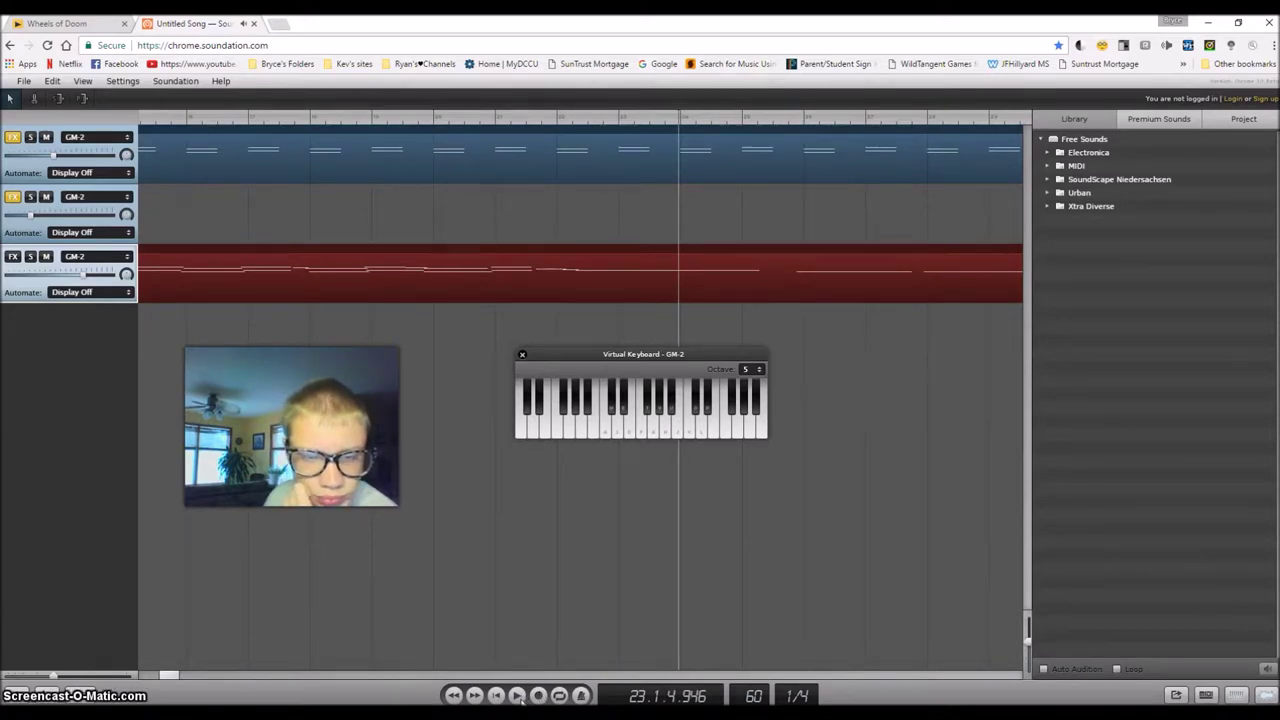
double_click(571, 251)
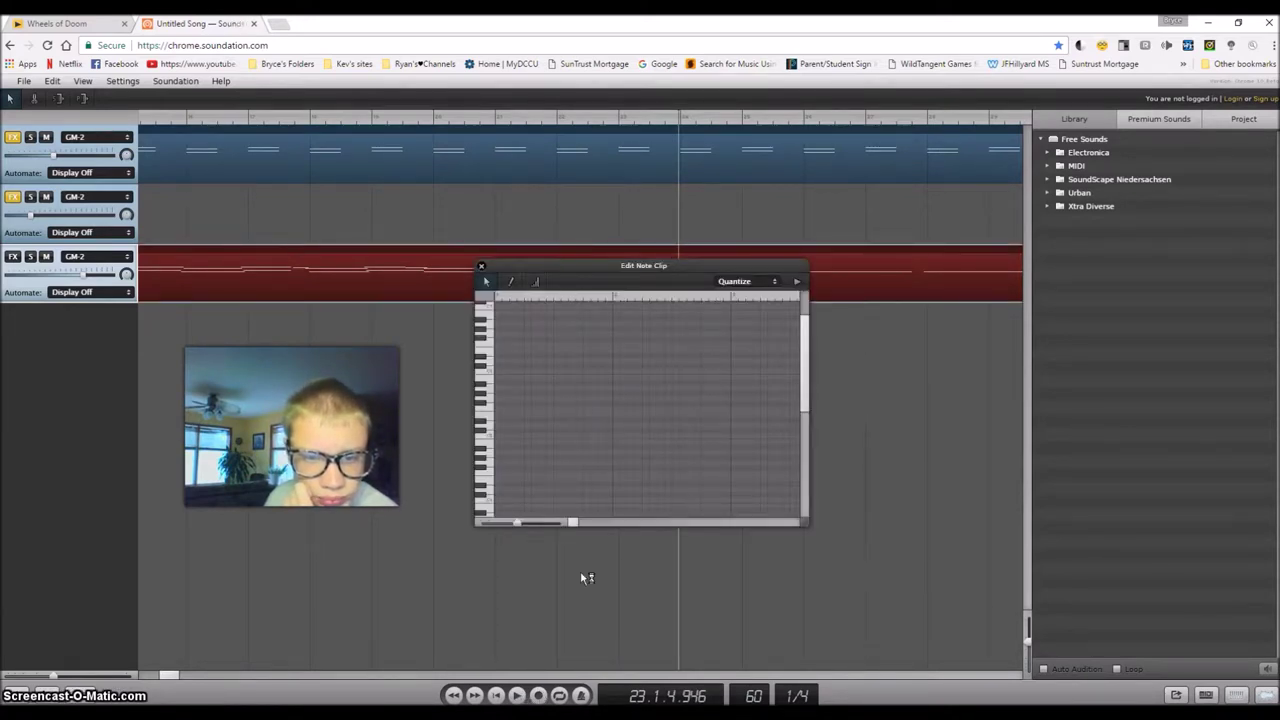
left_click(497, 696)
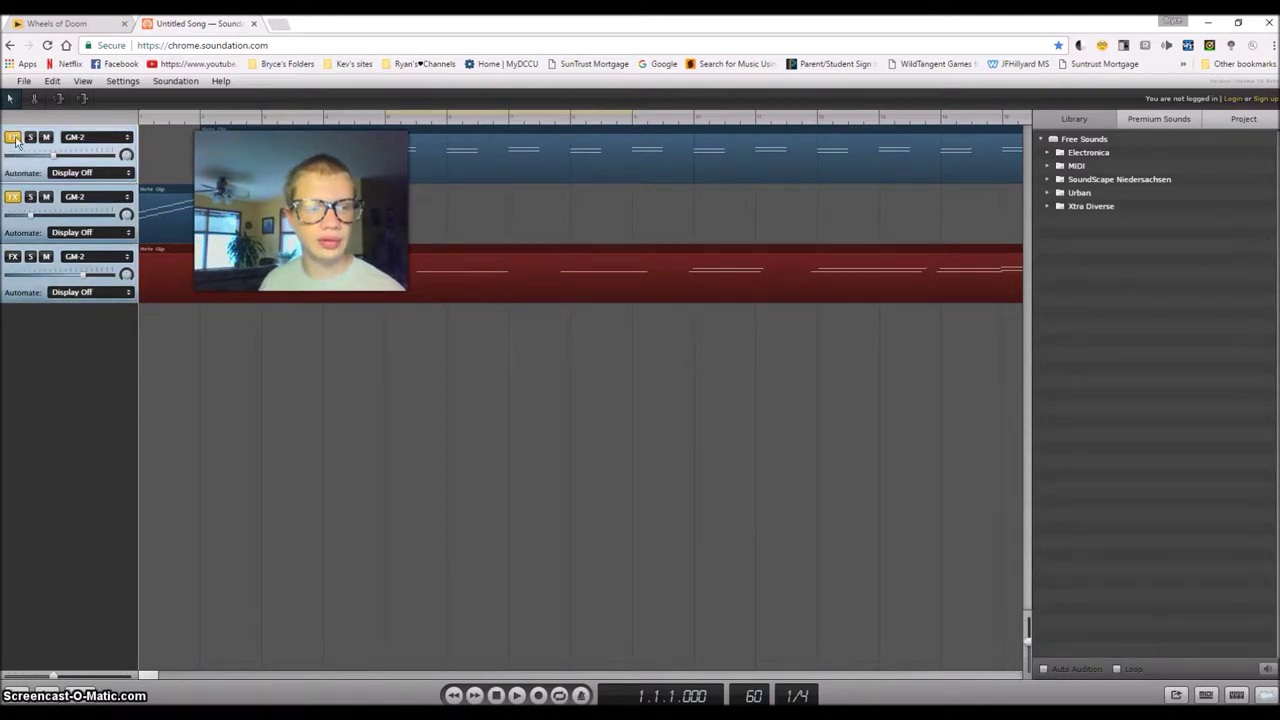
Show the Reverb effect settings of the first two tracks side by side and close both
left_click(14, 198)
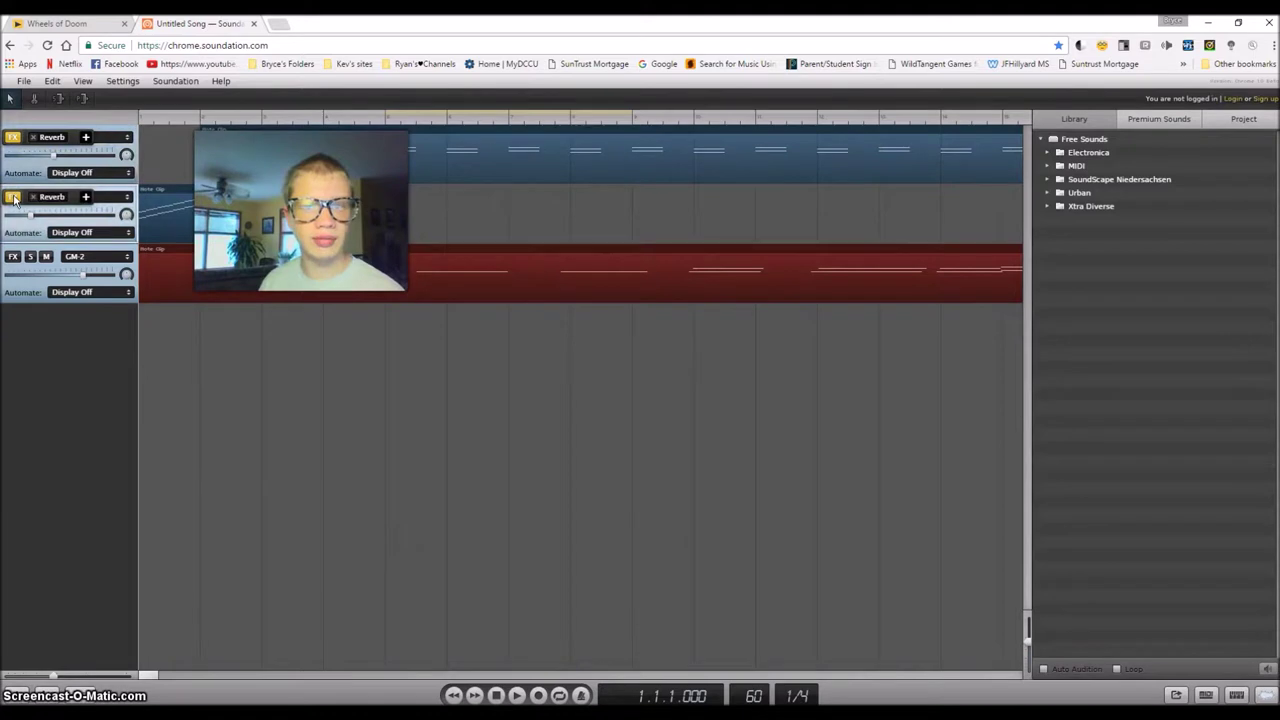
left_click(52, 139)
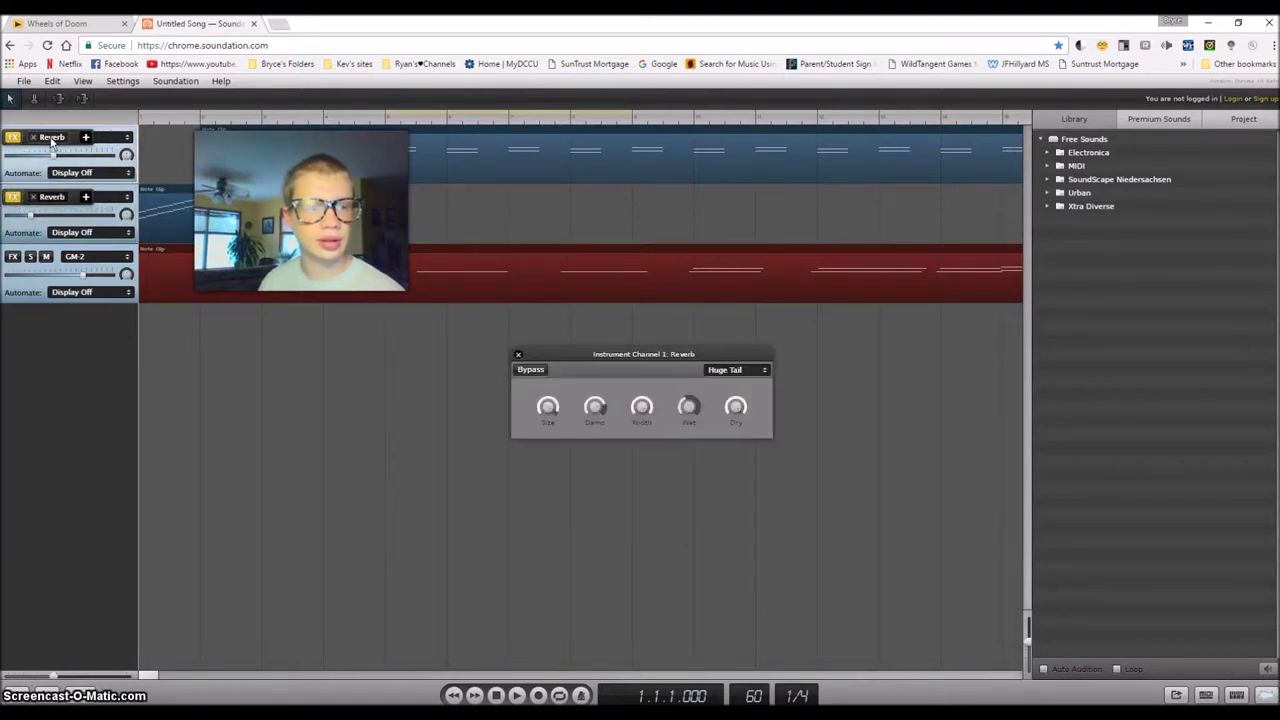
left_click(59, 200)
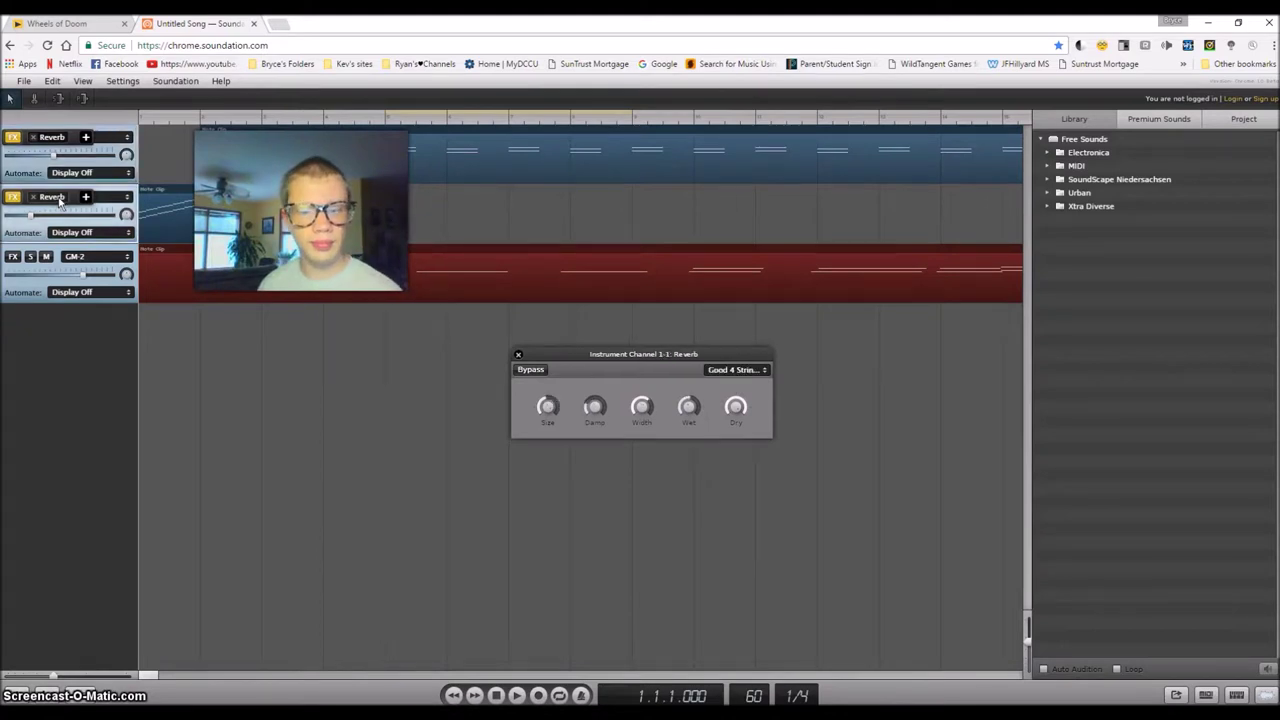
left_click_drag(670, 355, 491, 490)
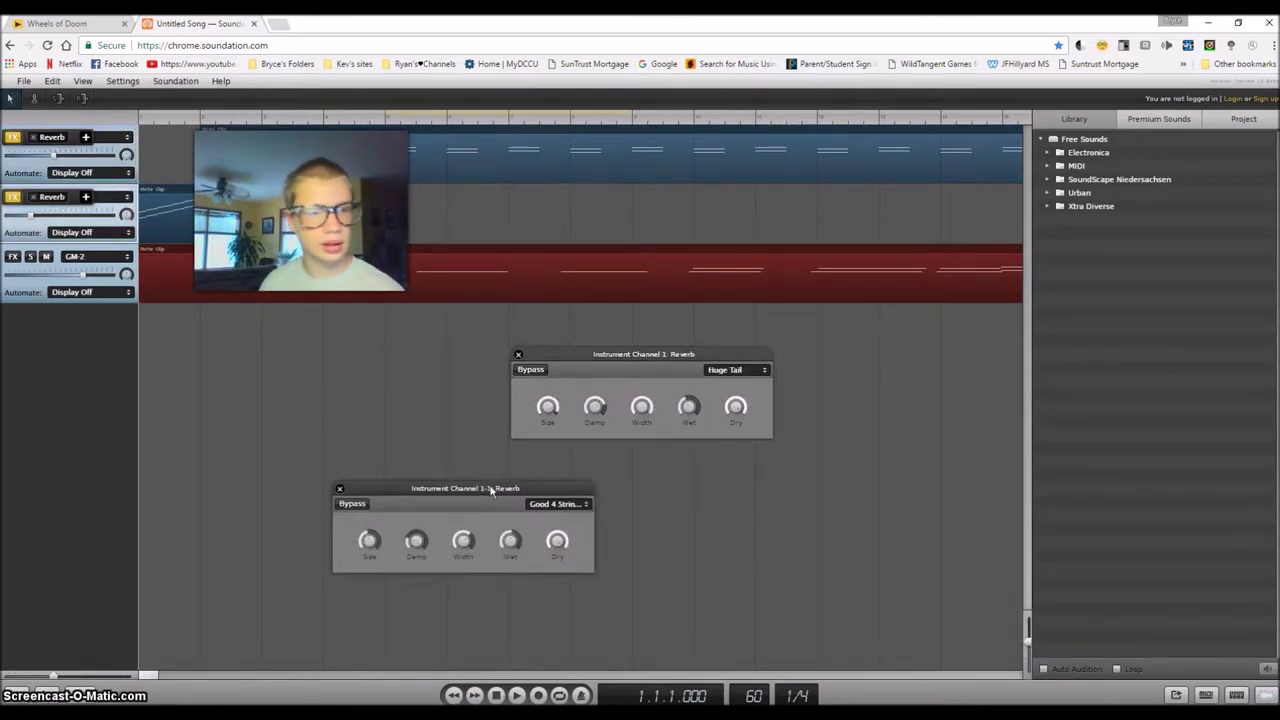
left_click_drag(604, 361, 481, 217)
left_click(395, 210)
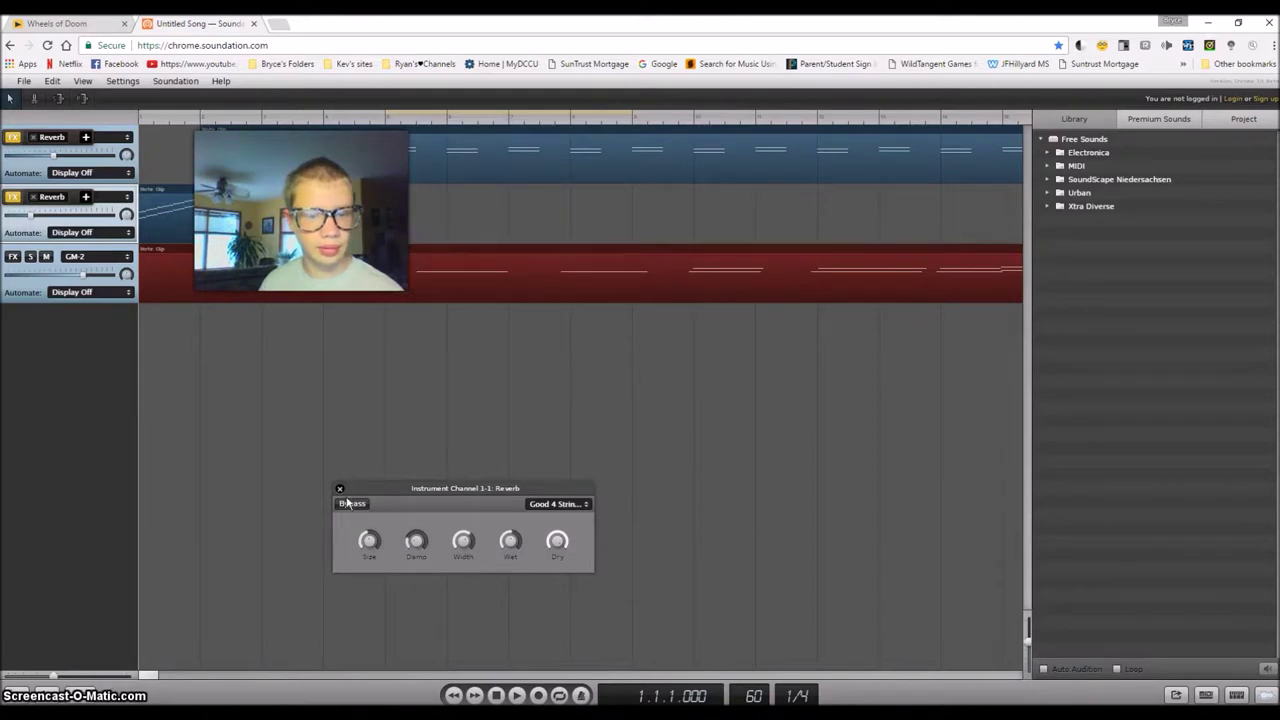
left_click(339, 488)
Examine the first track's Reverb presets and its Size, Damp, Width, Wet and Dry settings
left_click(52, 137)
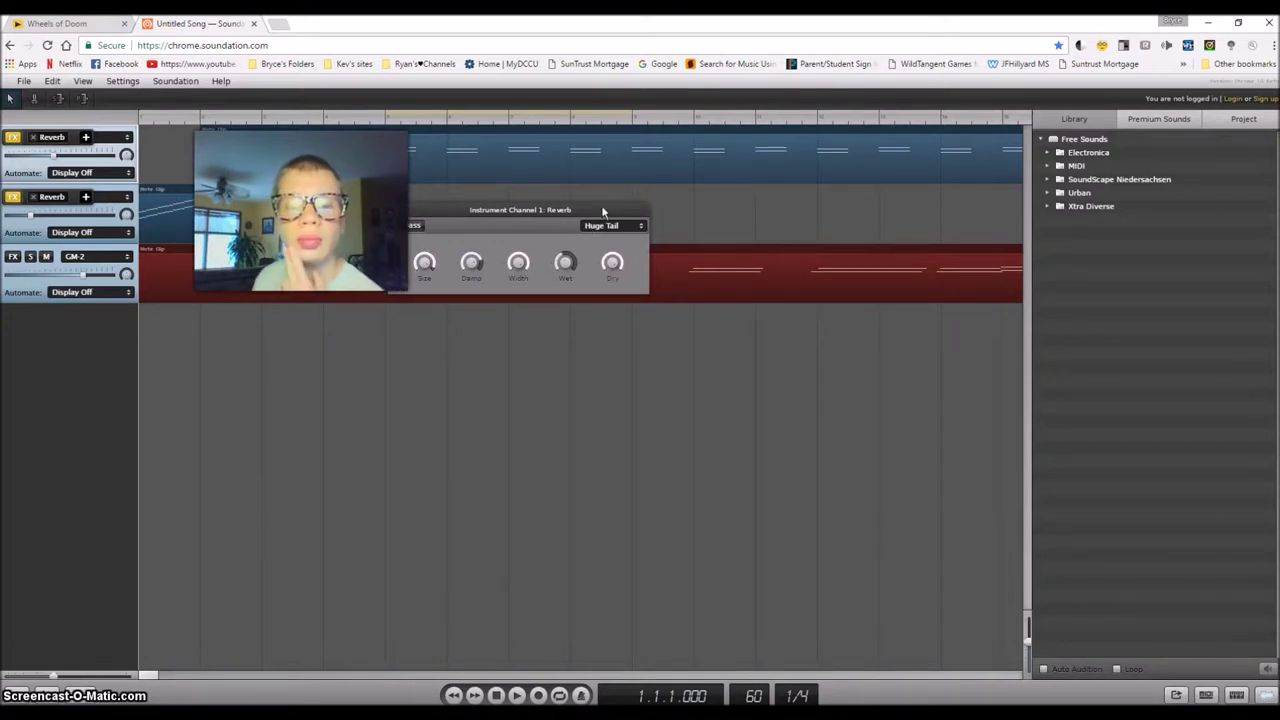
left_click(602, 228)
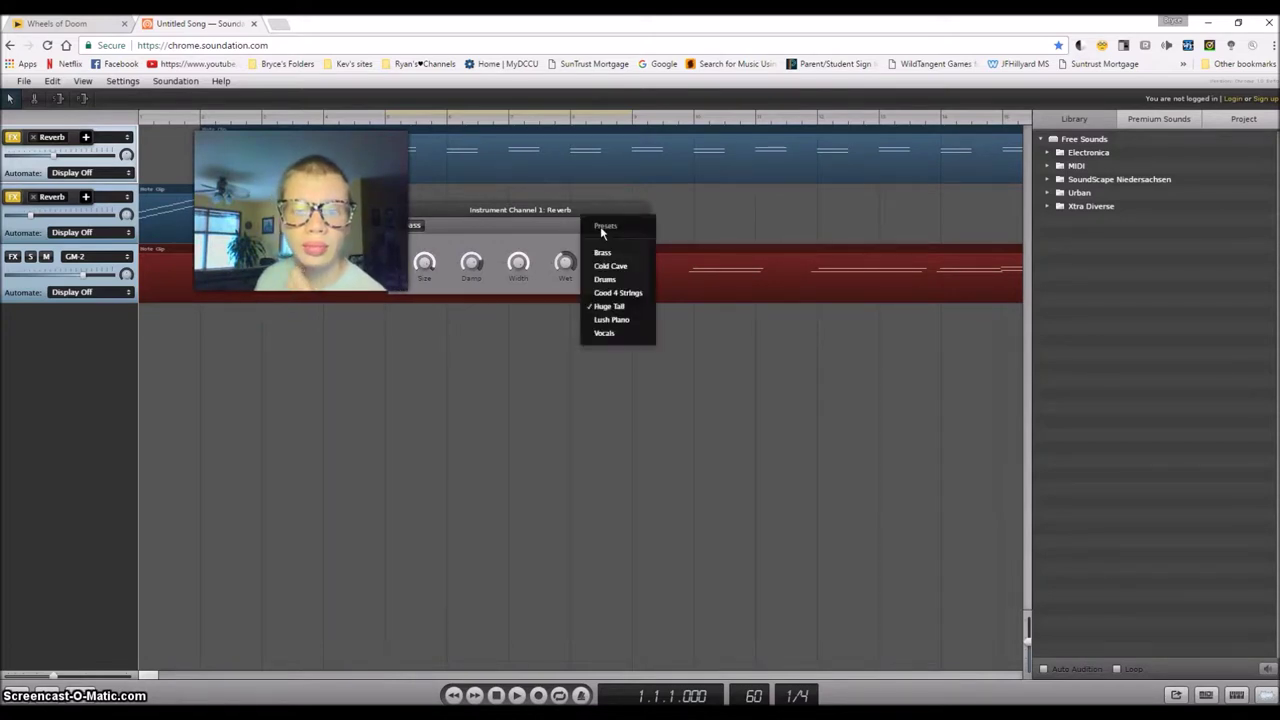
left_click(550, 242)
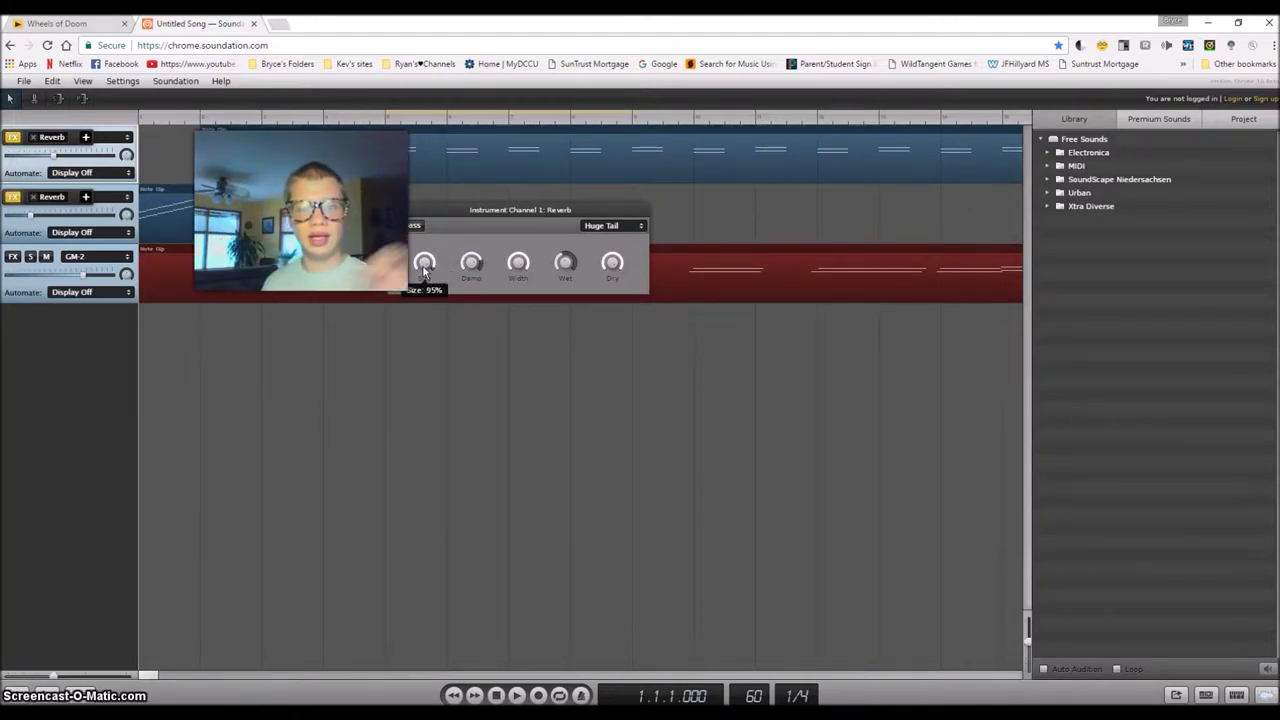
mouse_move(521, 271)
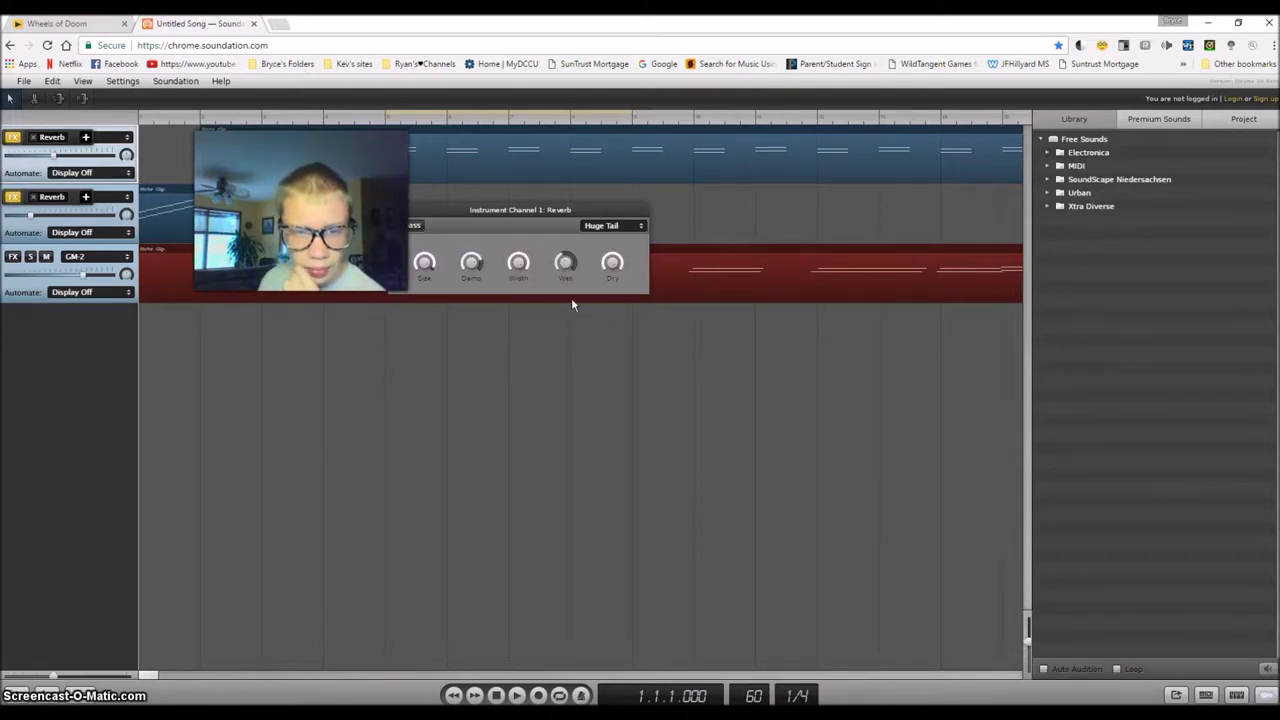
left_click(390, 212)
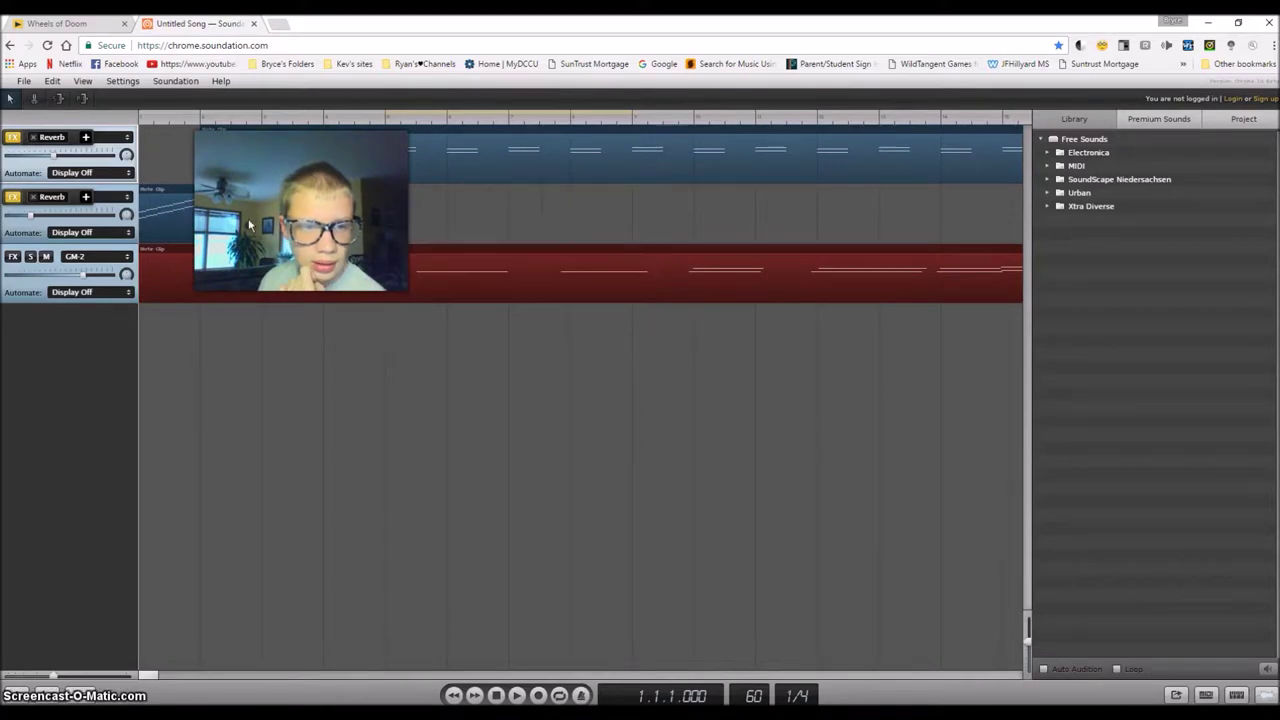
Examine the second track's Reverb presets and knob settings, moving the effect window beside the webcam picture before closing it
left_click(62, 198)
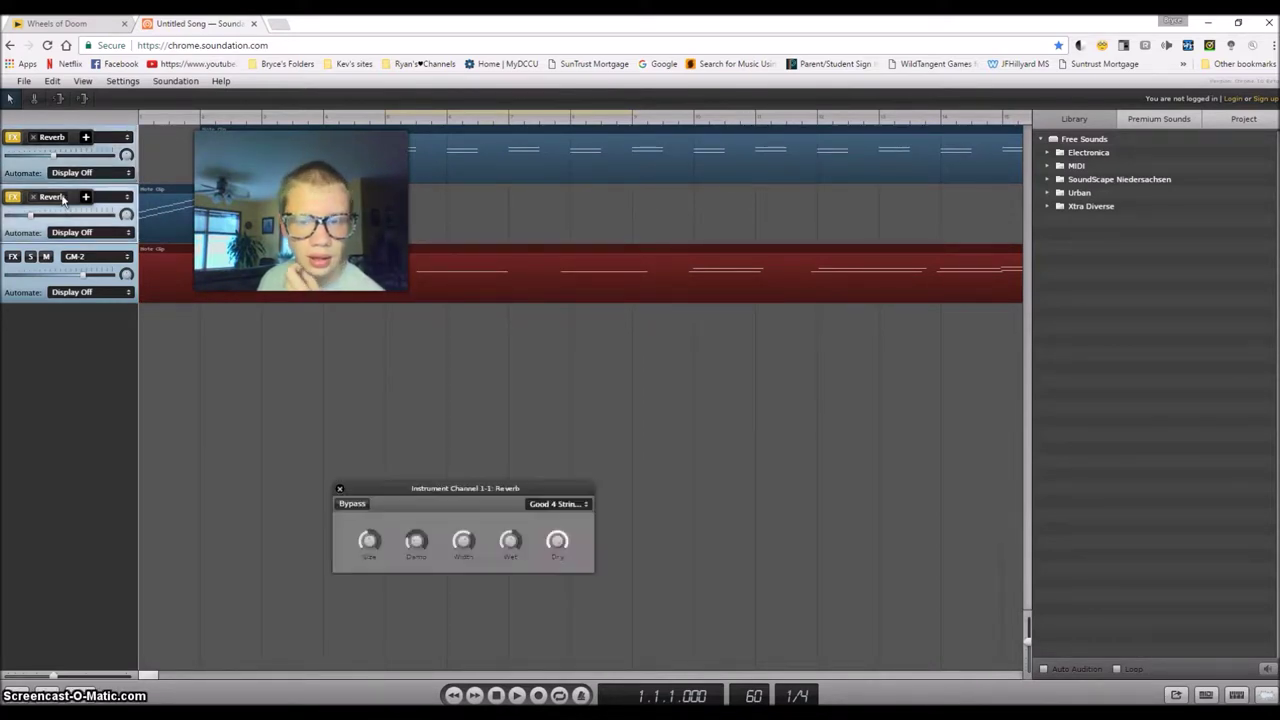
left_click(552, 504)
left_click(516, 490)
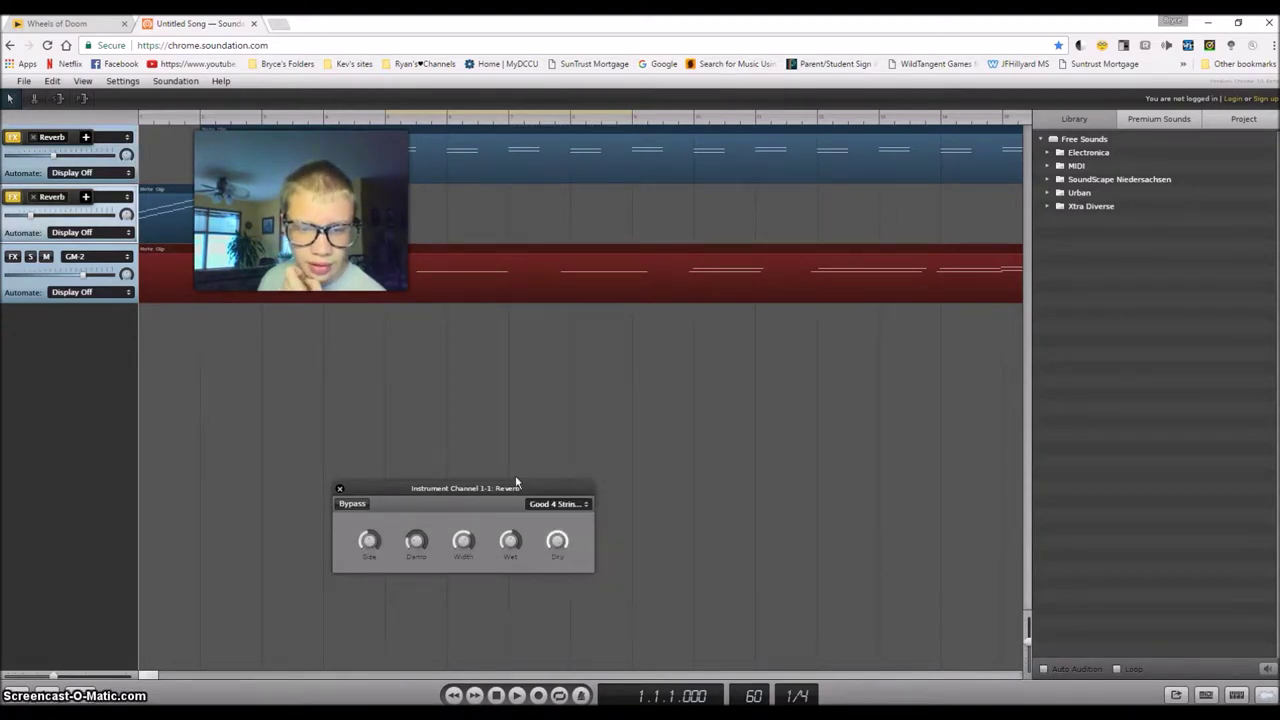
left_click_drag(520, 490, 590, 192)
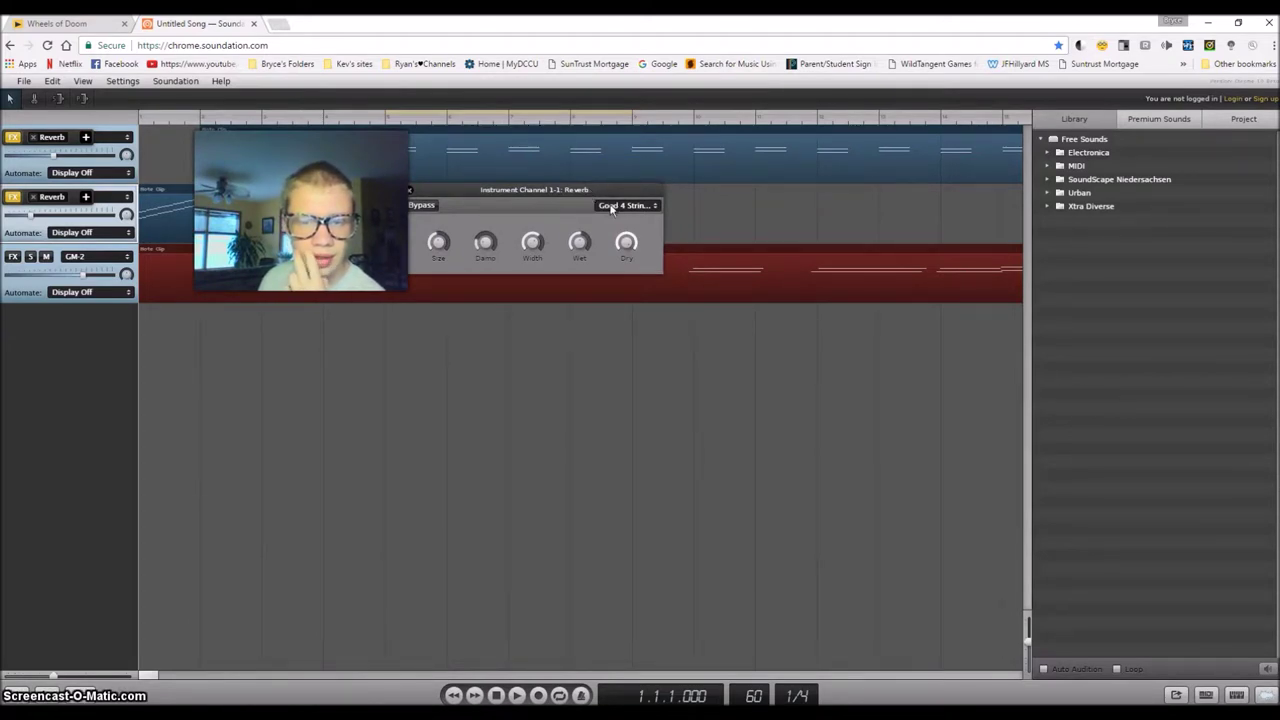
left_click(610, 205)
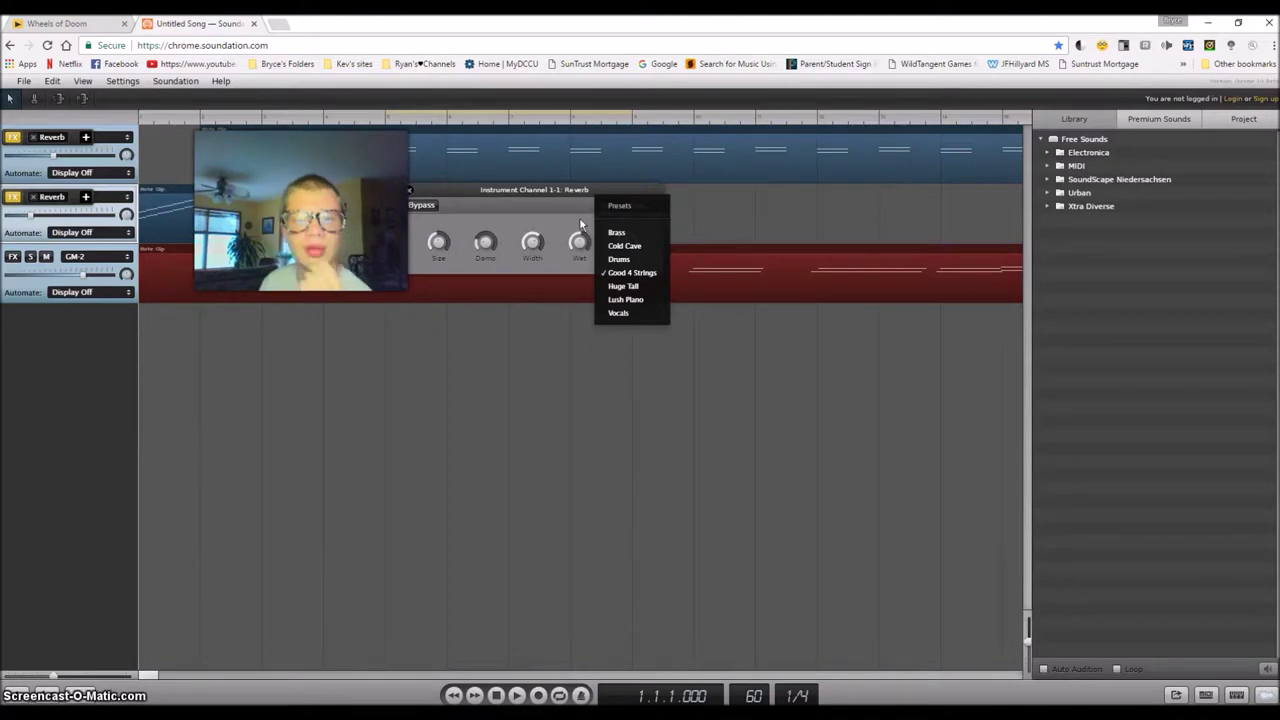
left_click(580, 224)
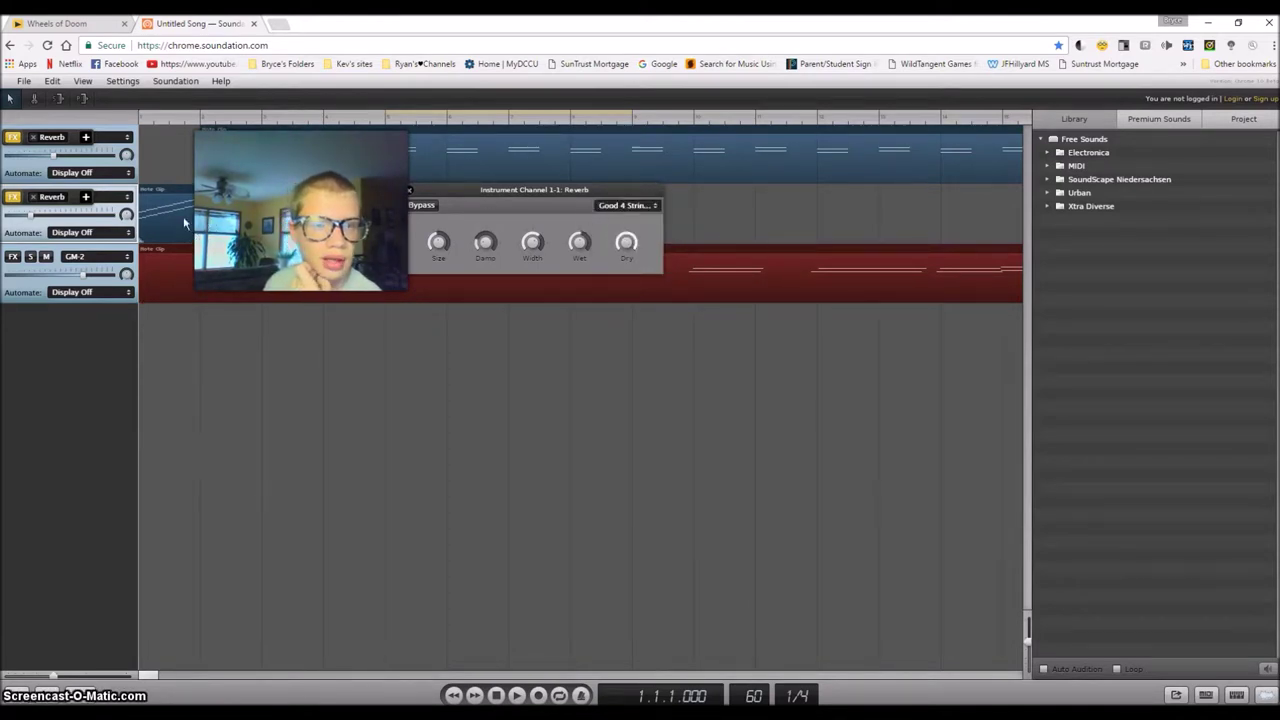
left_click(411, 191)
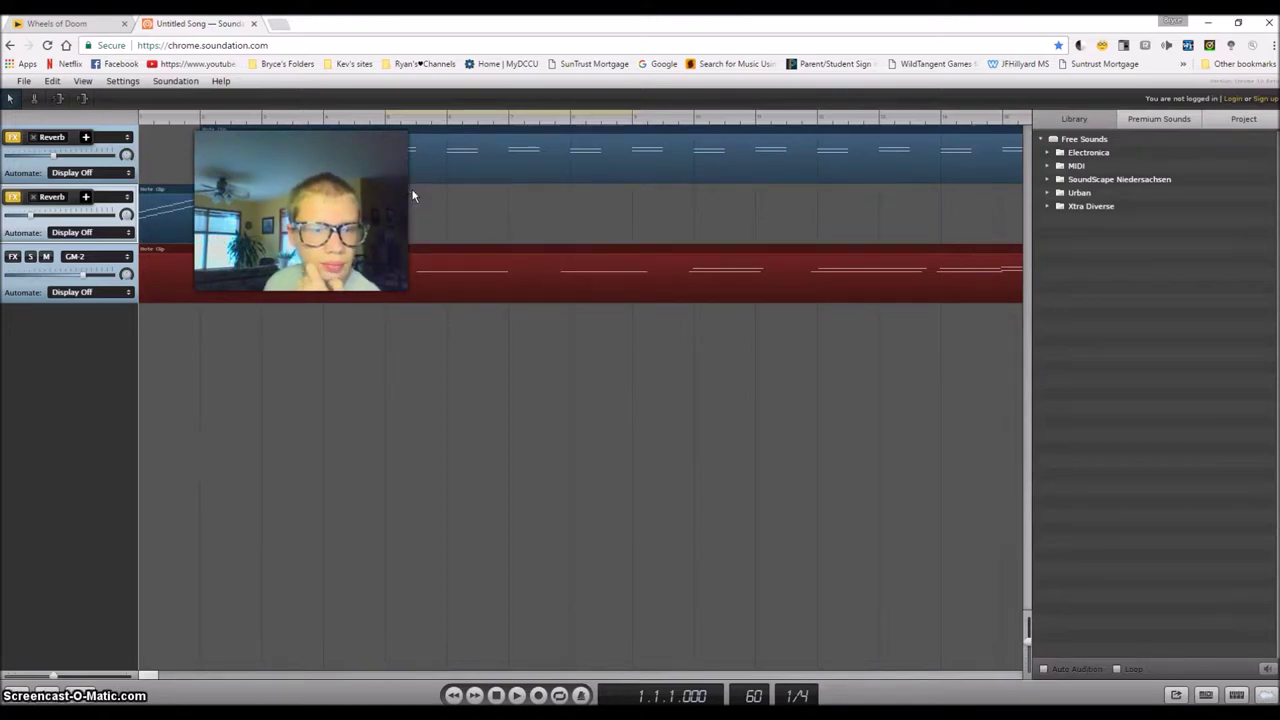
Show the GM-2 instrument settings of all three tracks side by side
left_click(12, 137)
left_click(127, 137)
left_click(95, 231)
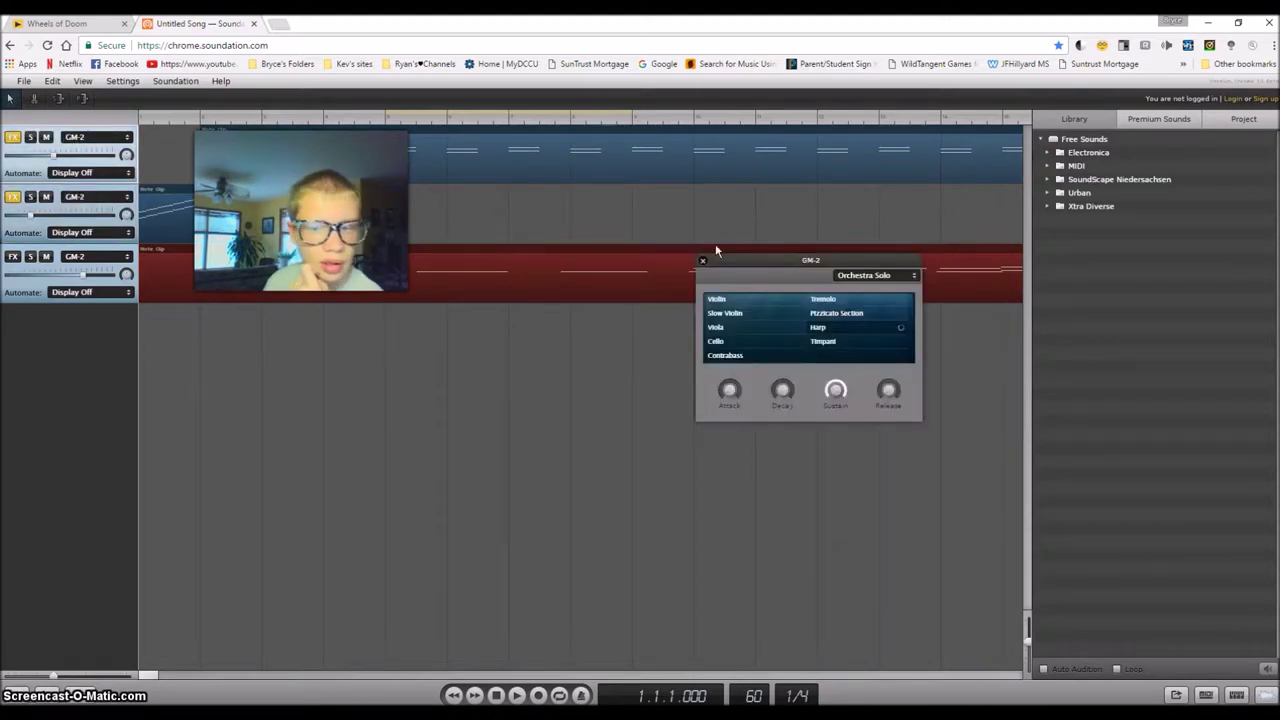
left_click_drag(780, 257, 527, 122)
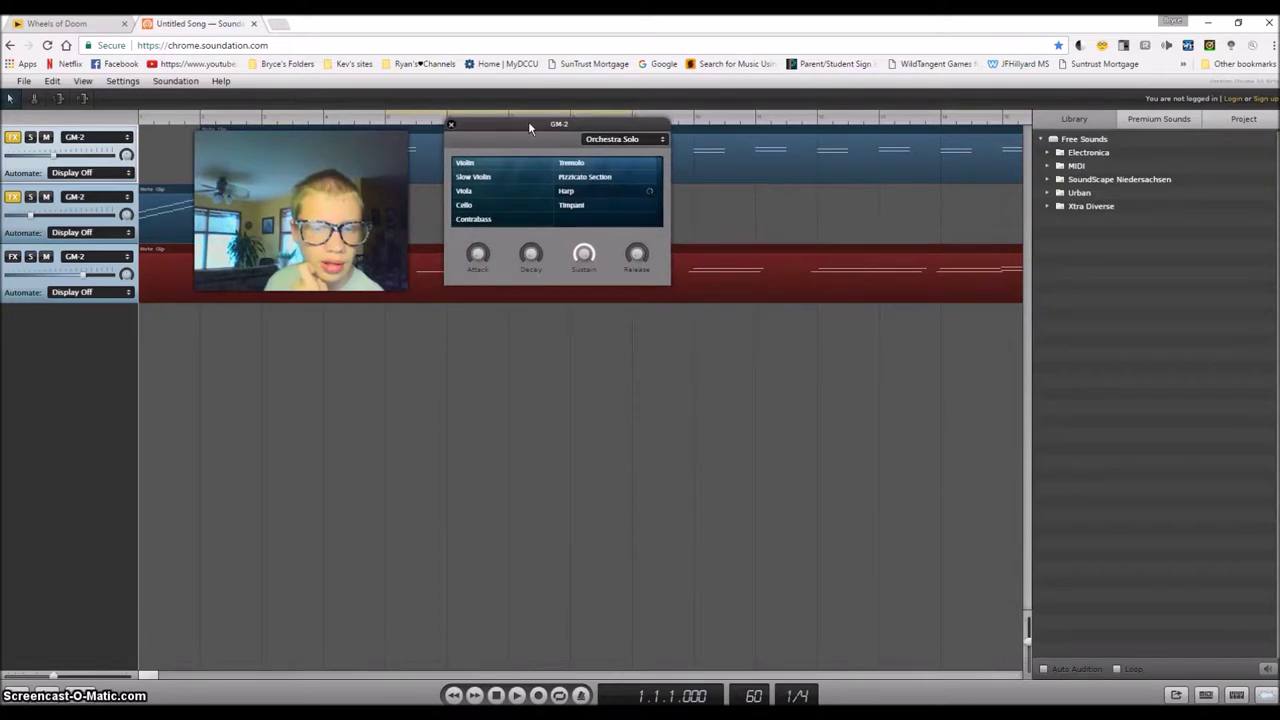
left_click(127, 196)
left_click(95, 290)
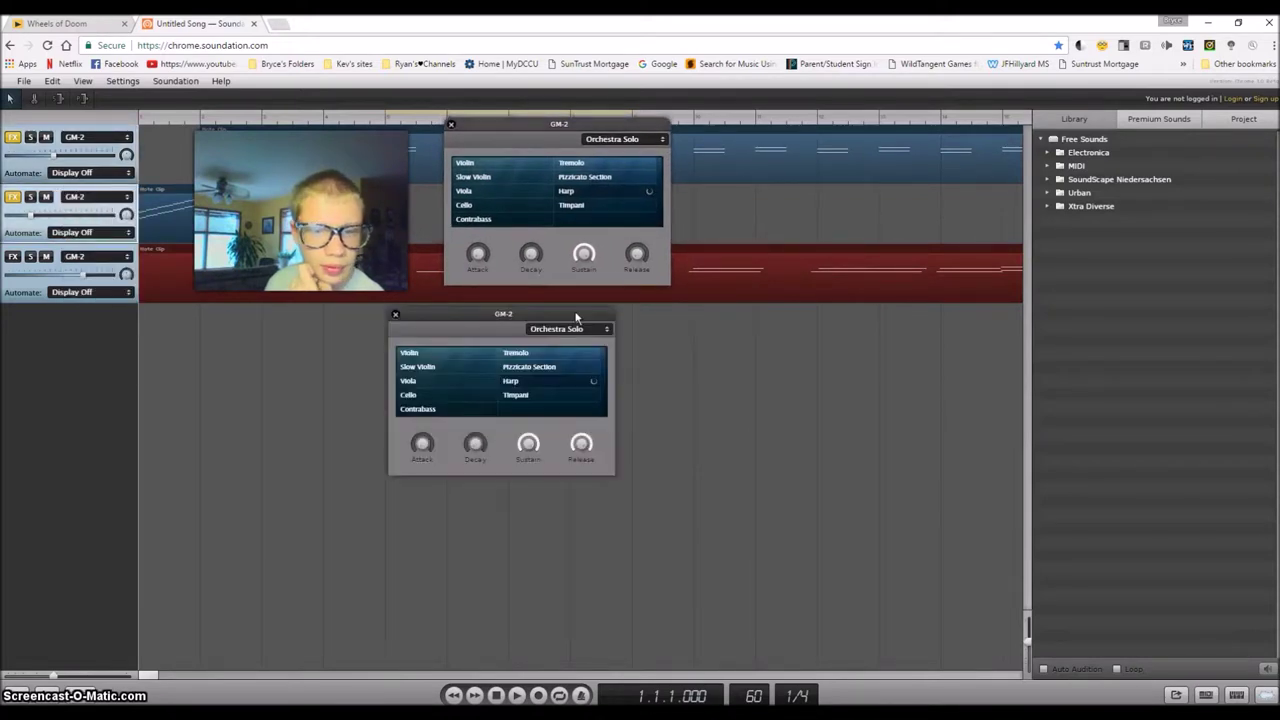
left_click_drag(566, 316, 857, 206)
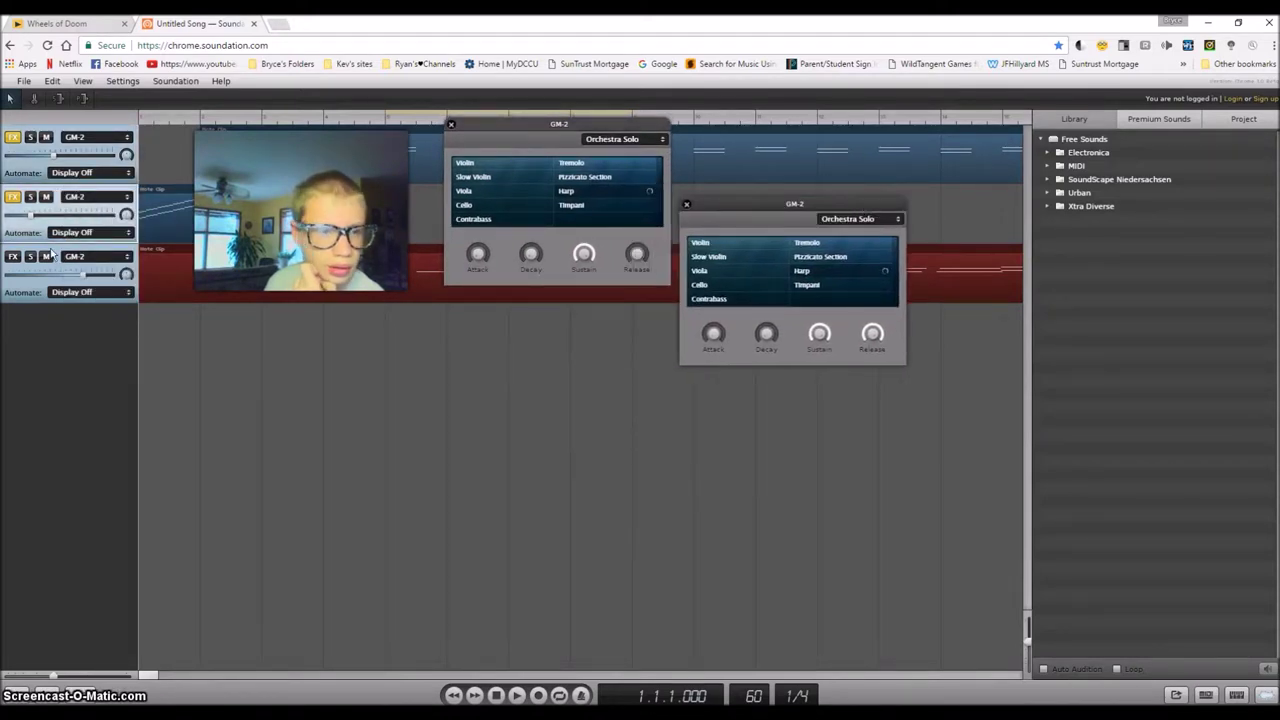
left_click(83, 259)
left_click(83, 259)
left_click_drag(584, 311, 546, 347)
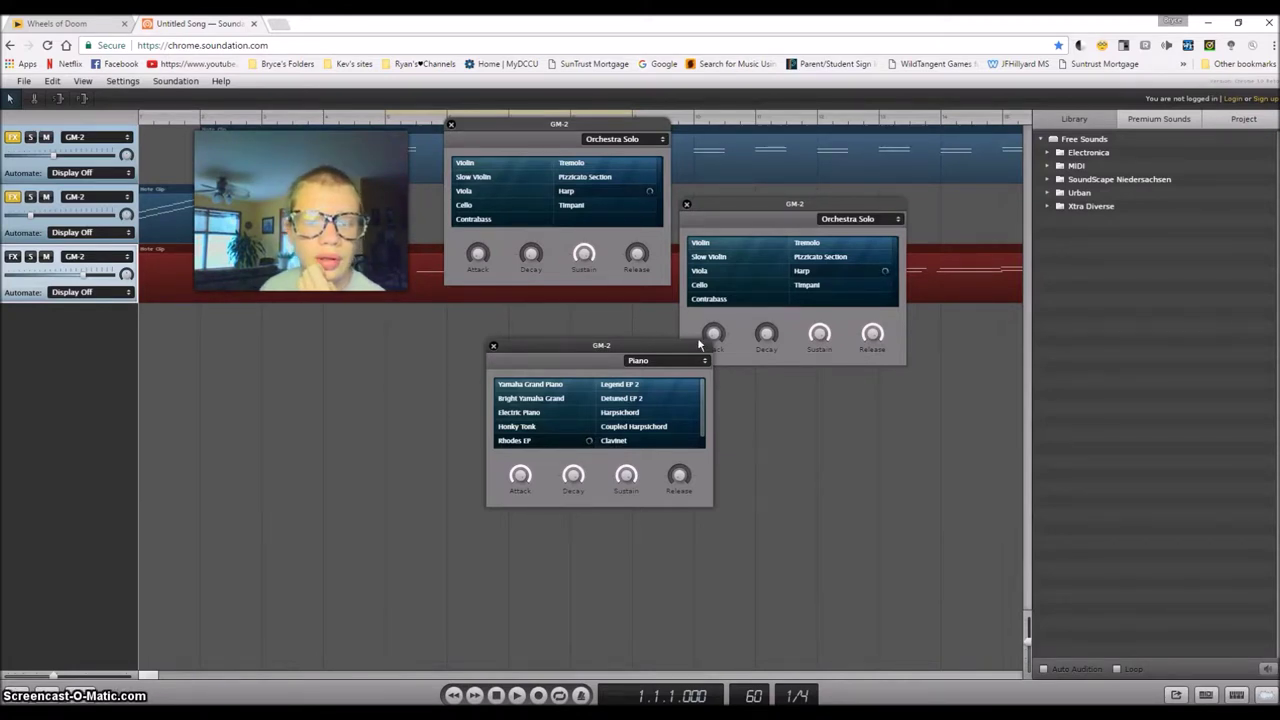
Examine the envelope settings of each track's GM-2 instrument, closing the first two tracks' Harp windows and leaving the third's open
mouse_move(465, 270)
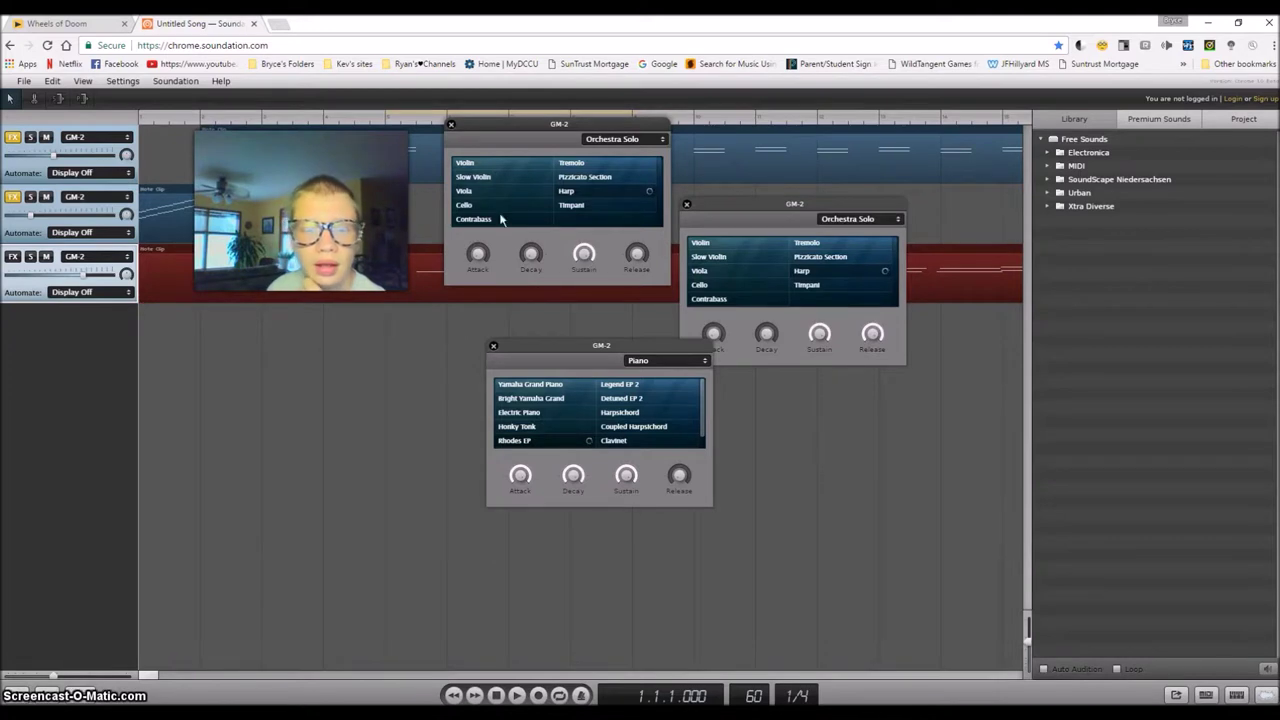
left_click(451, 127)
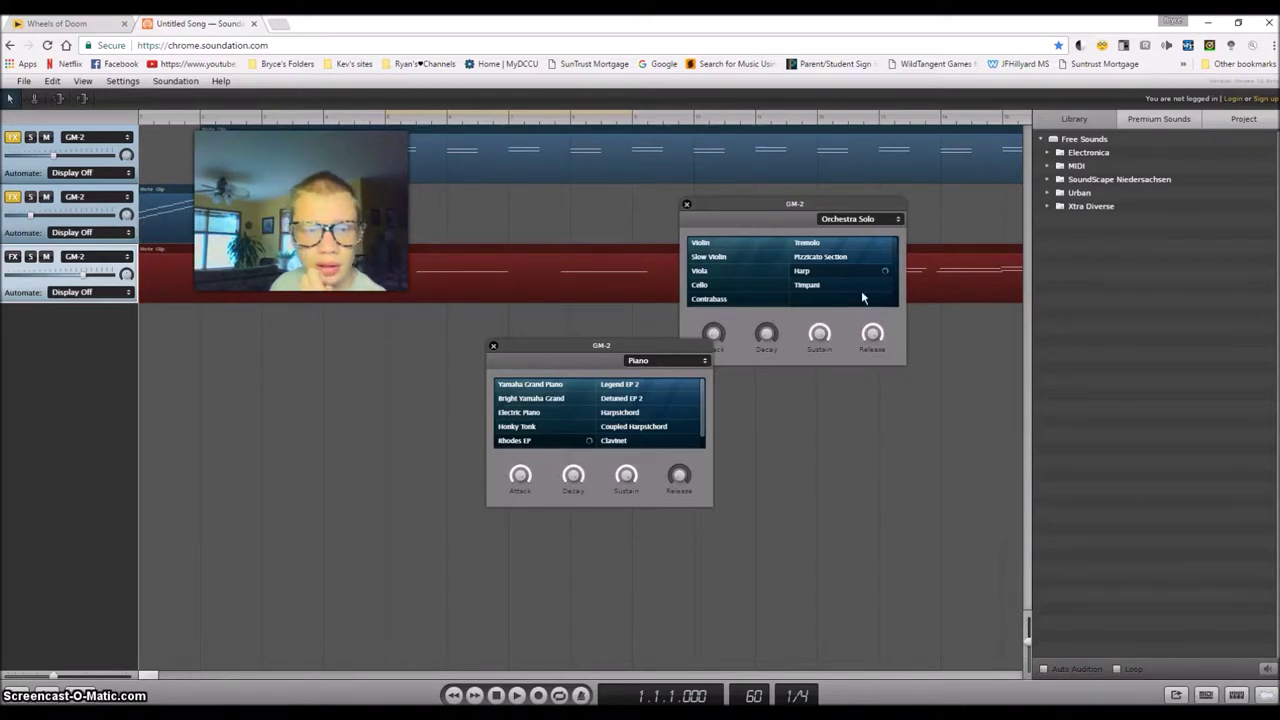
mouse_move(878, 350)
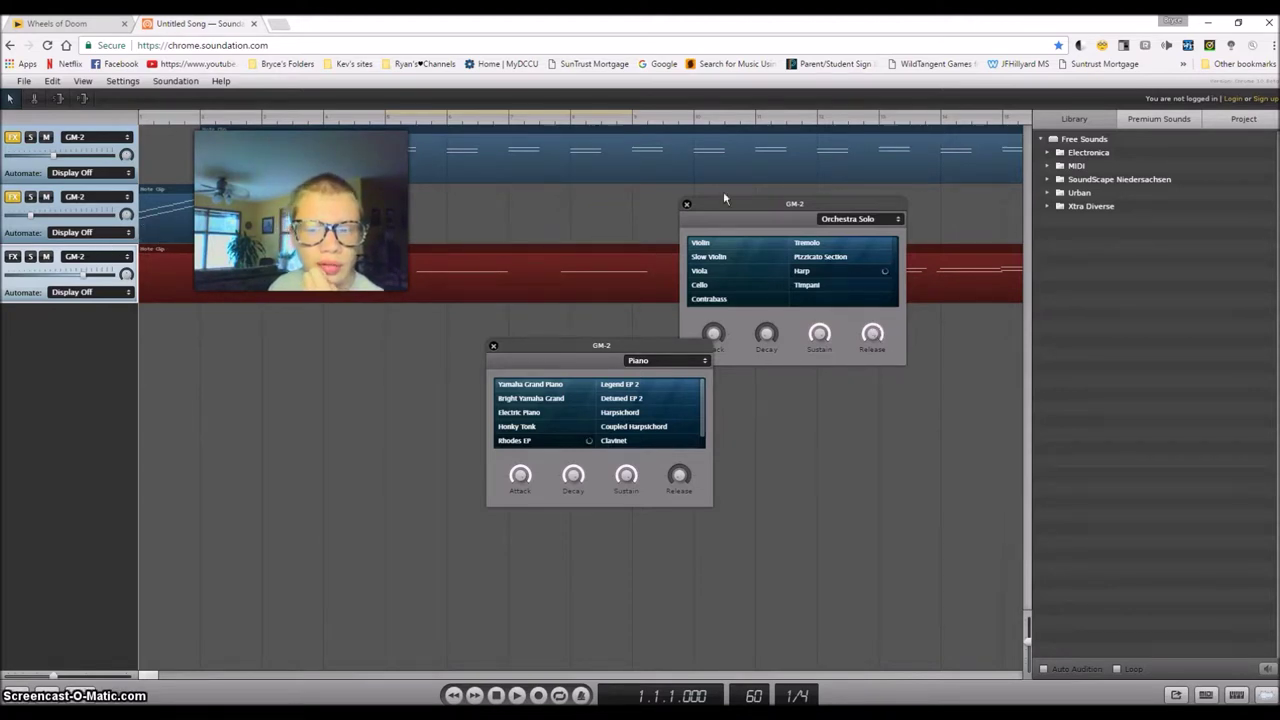
left_click(686, 204)
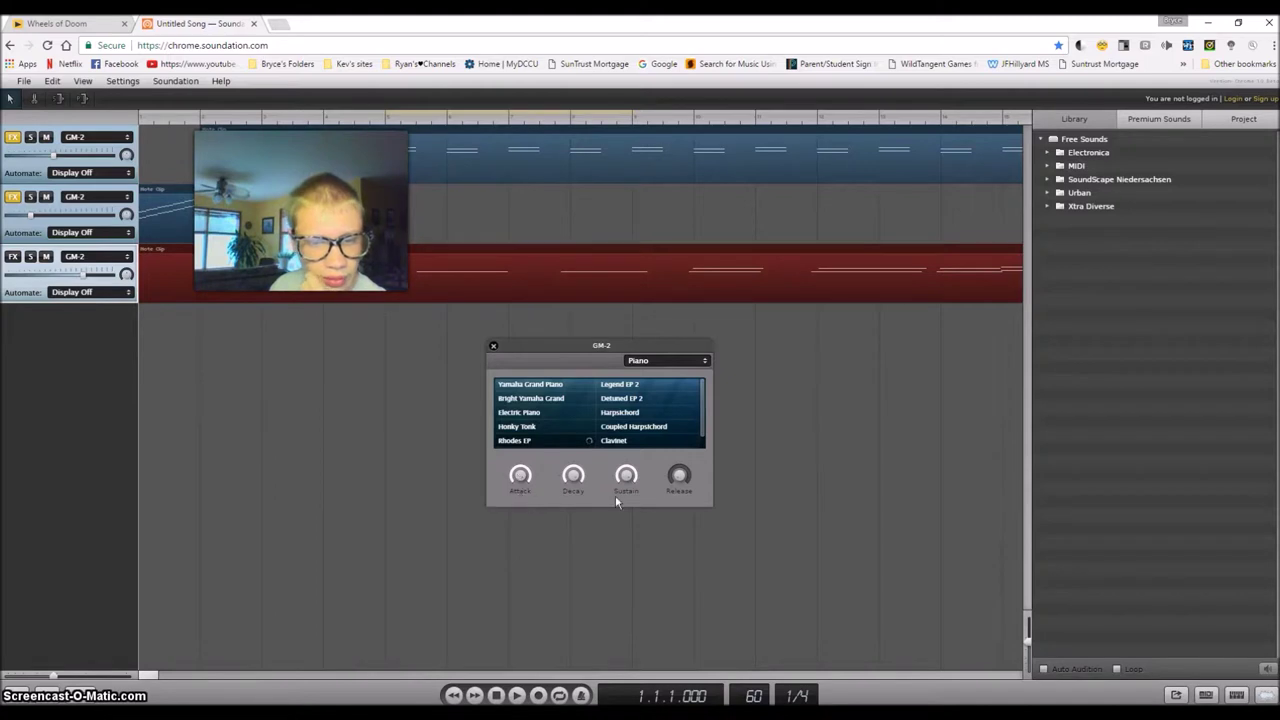
mouse_move(690, 479)
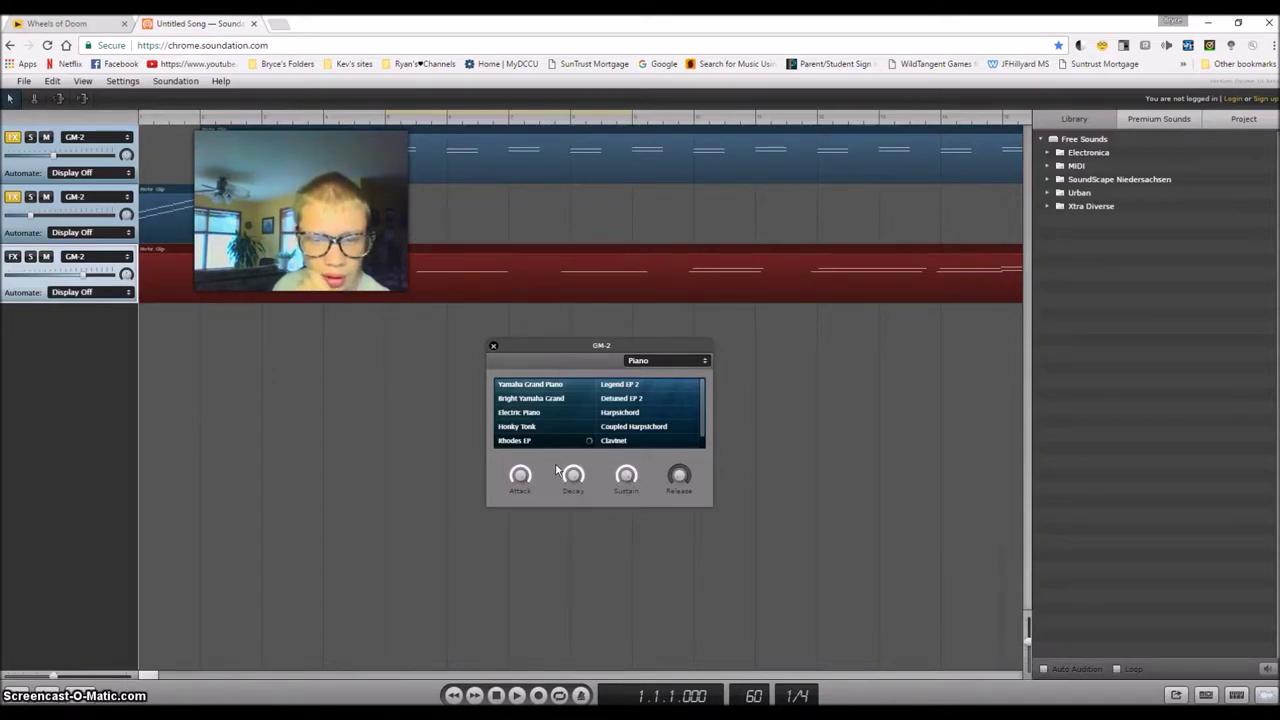
mouse_move(575, 500)
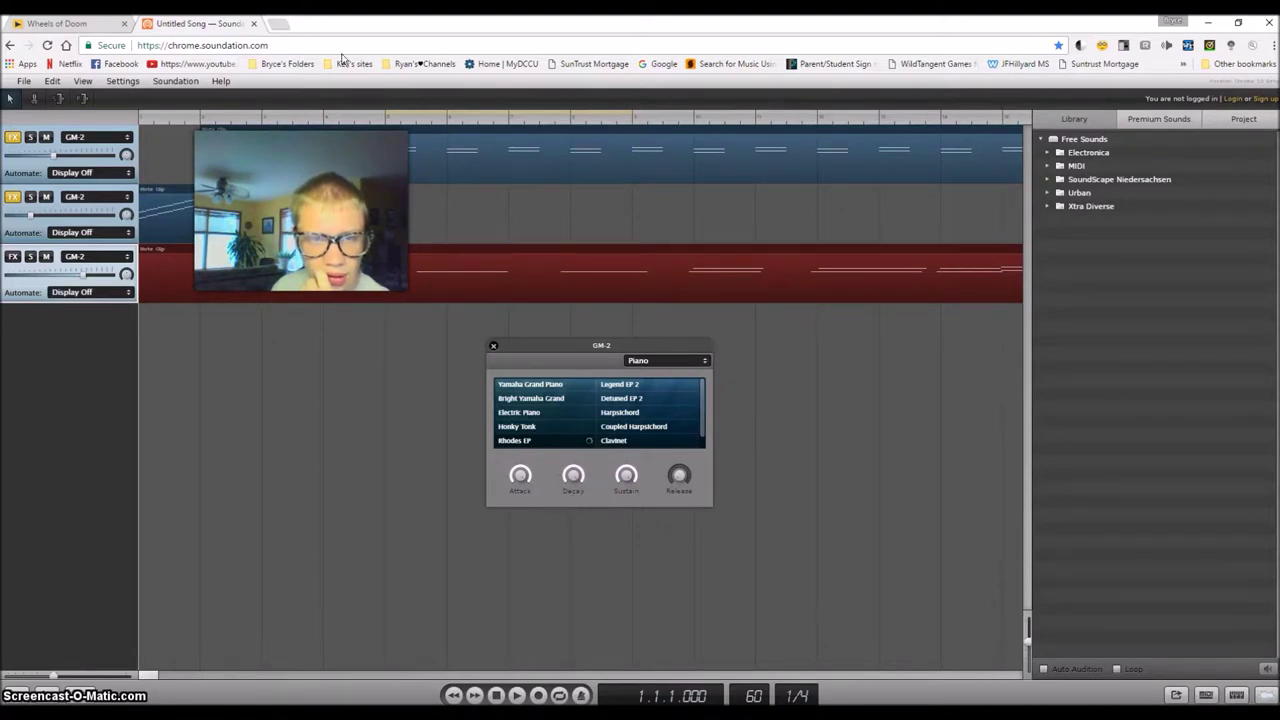
Solo the third track and play it from about bar 7, trying its GM-2 Decay knob turned down
left_click(410, 120)
left_click(517, 695)
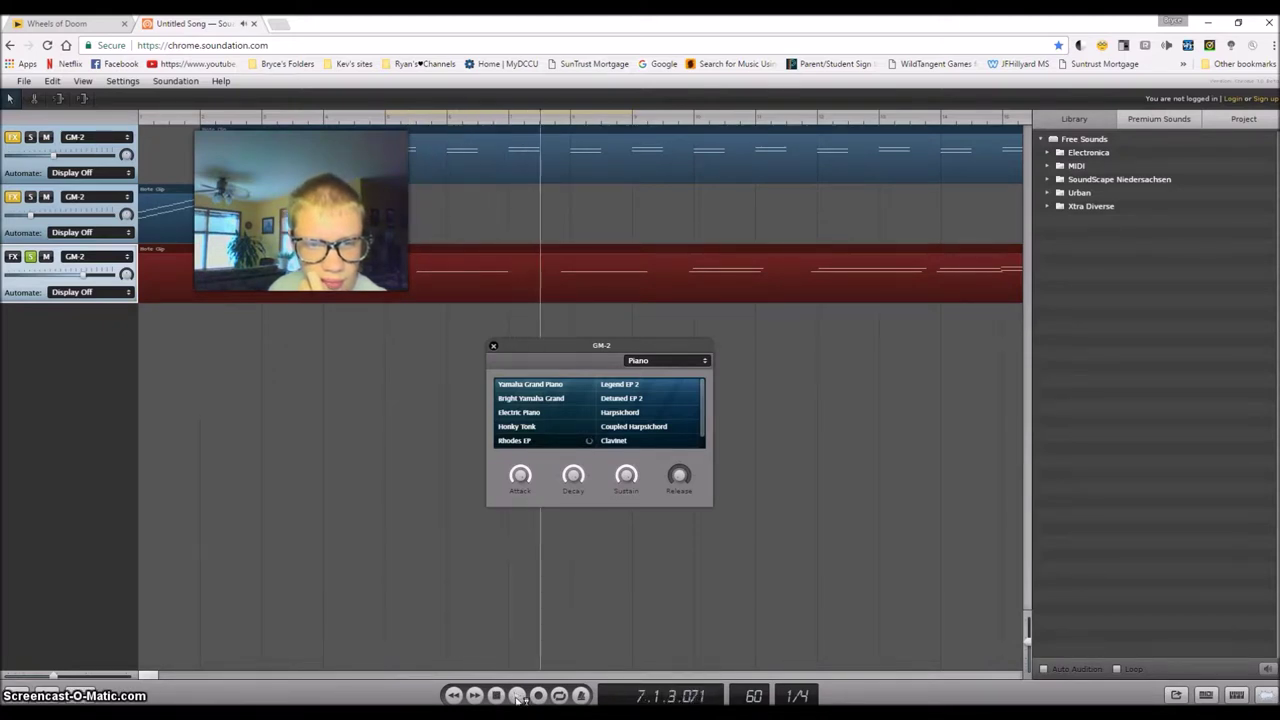
mouse_move(576, 490)
left_click_drag(576, 490, 572, 530)
left_click(516, 694)
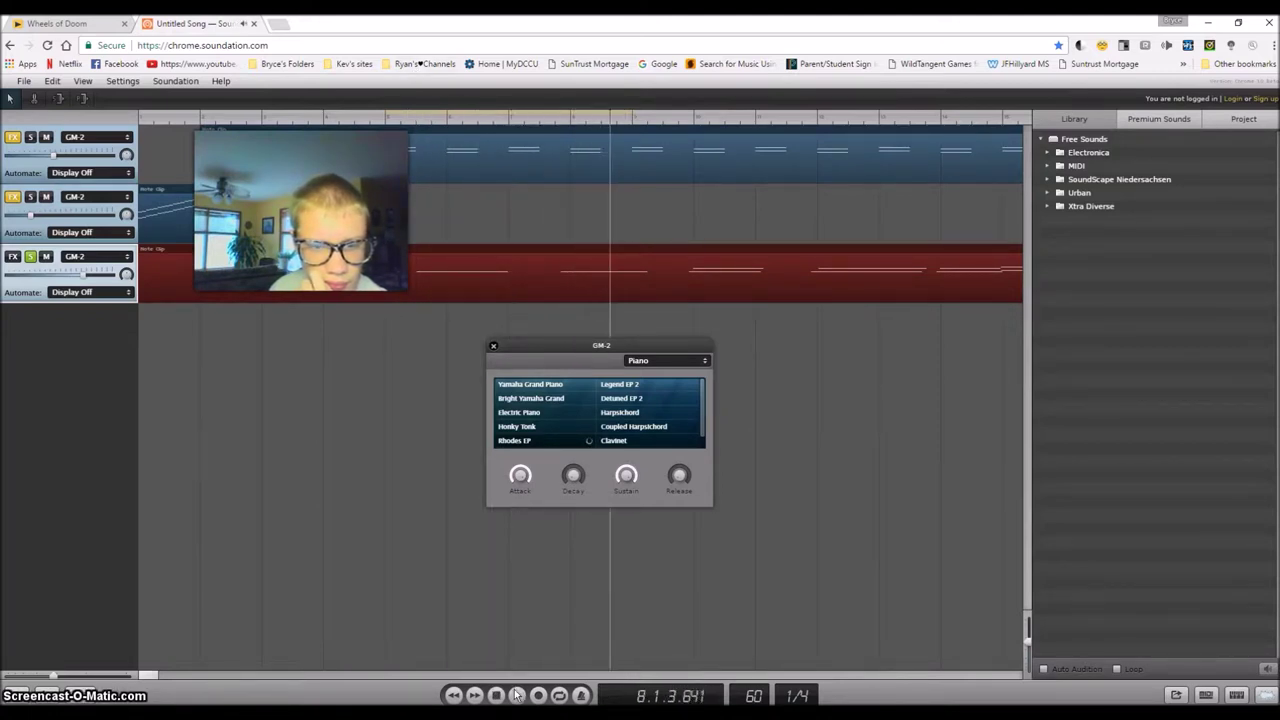
Replay the soloed third track from about bar 7 with Decay turned back up, and close its GM-2 window
left_click(543, 124)
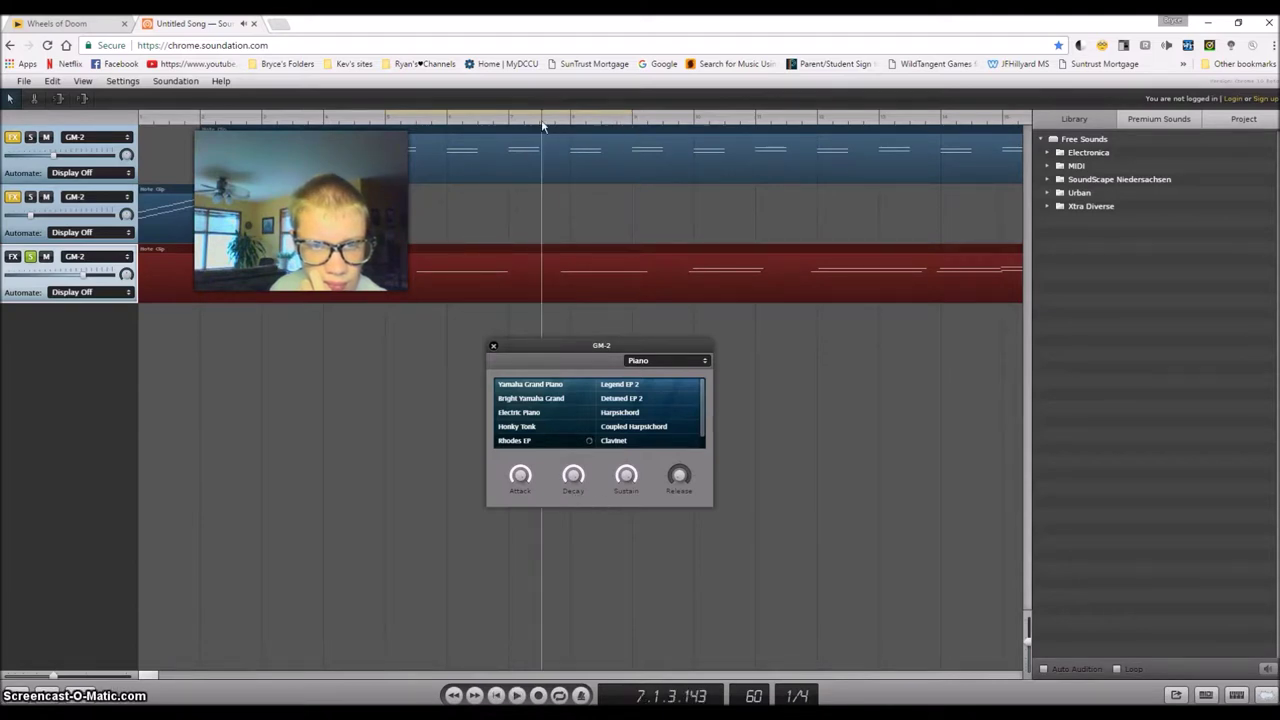
left_click(515, 697)
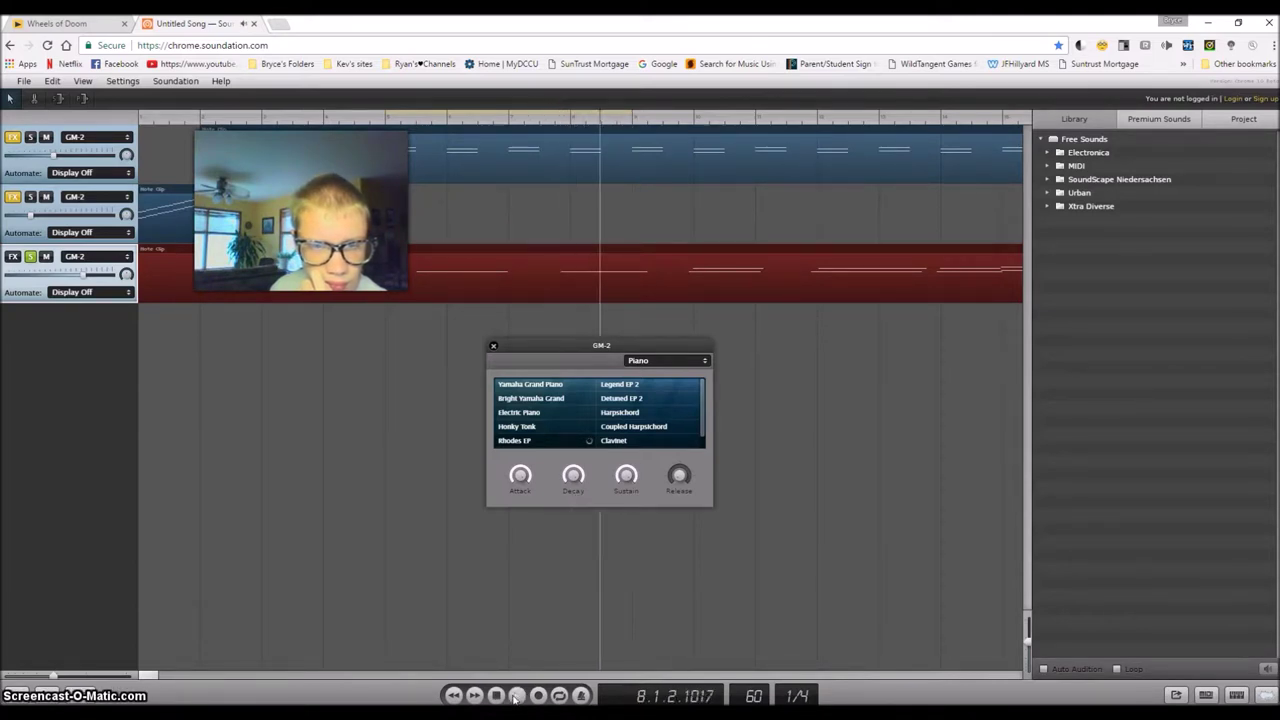
left_click(516, 697)
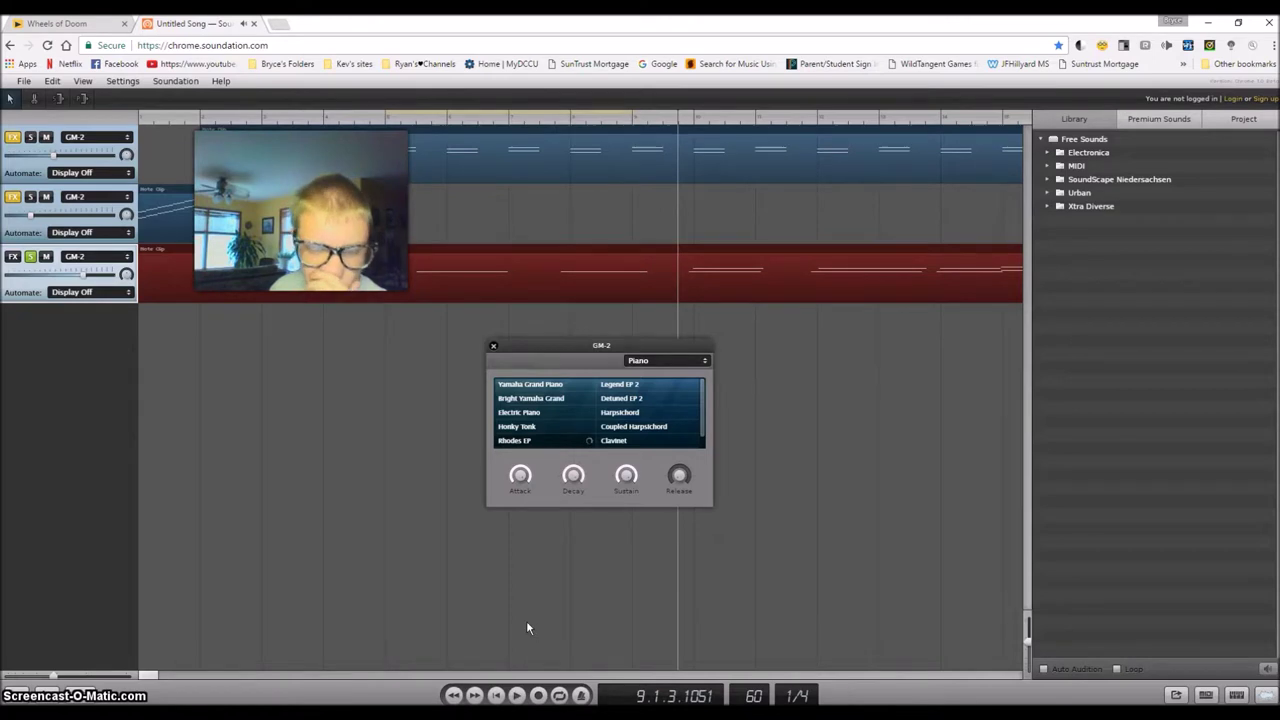
mouse_move(517, 484)
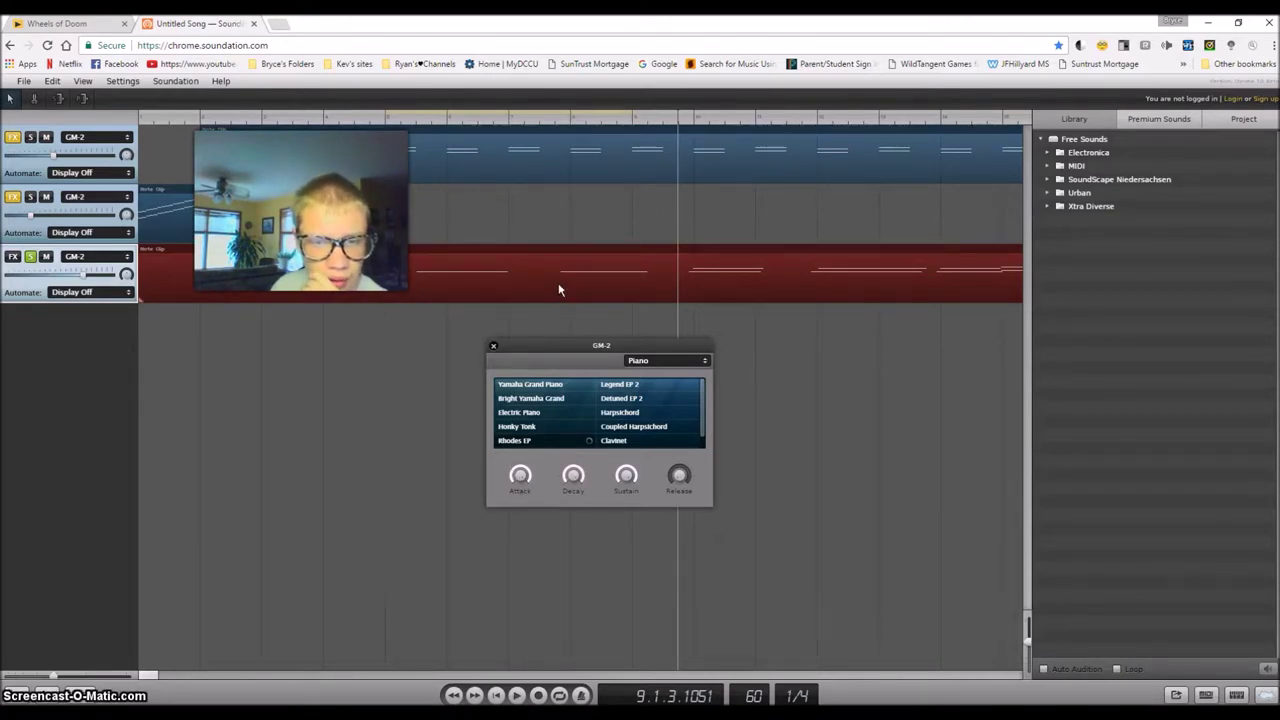
left_click(493, 348)
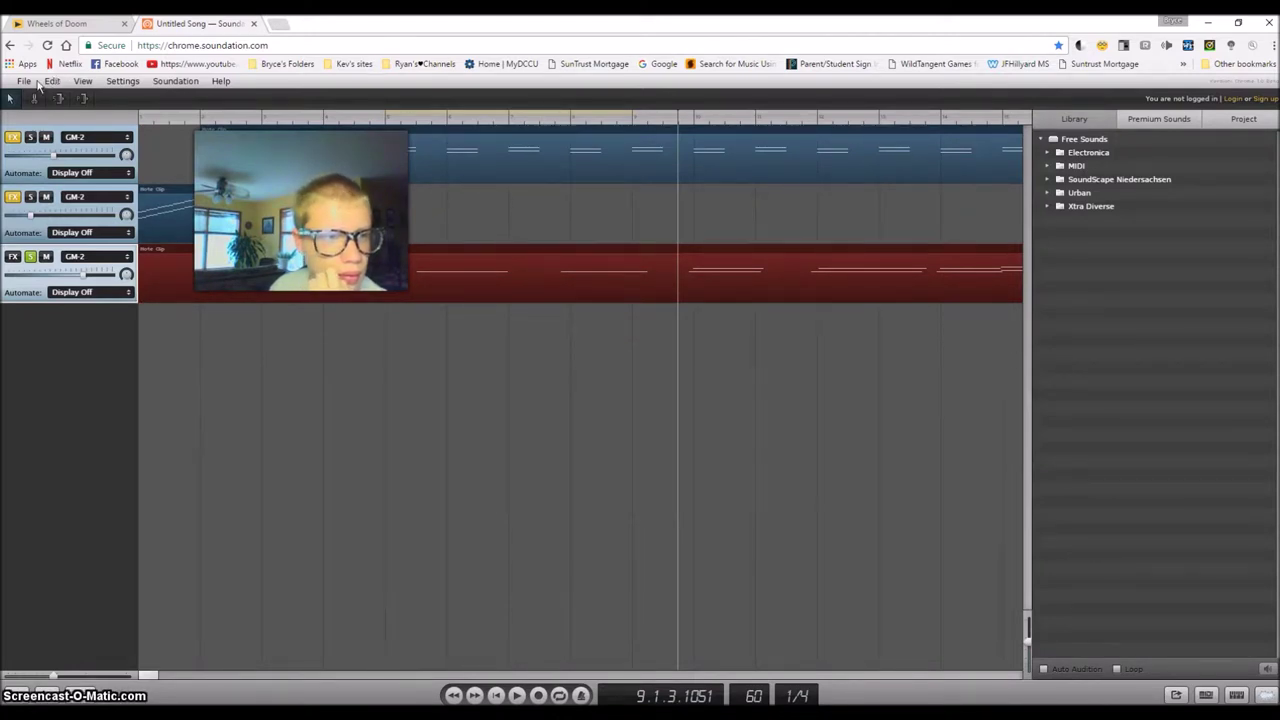
Open Soundation's Learn pages from the studio's help and read the How-to on fading in or out, ending back on the Learn overview
left_click(221, 84)
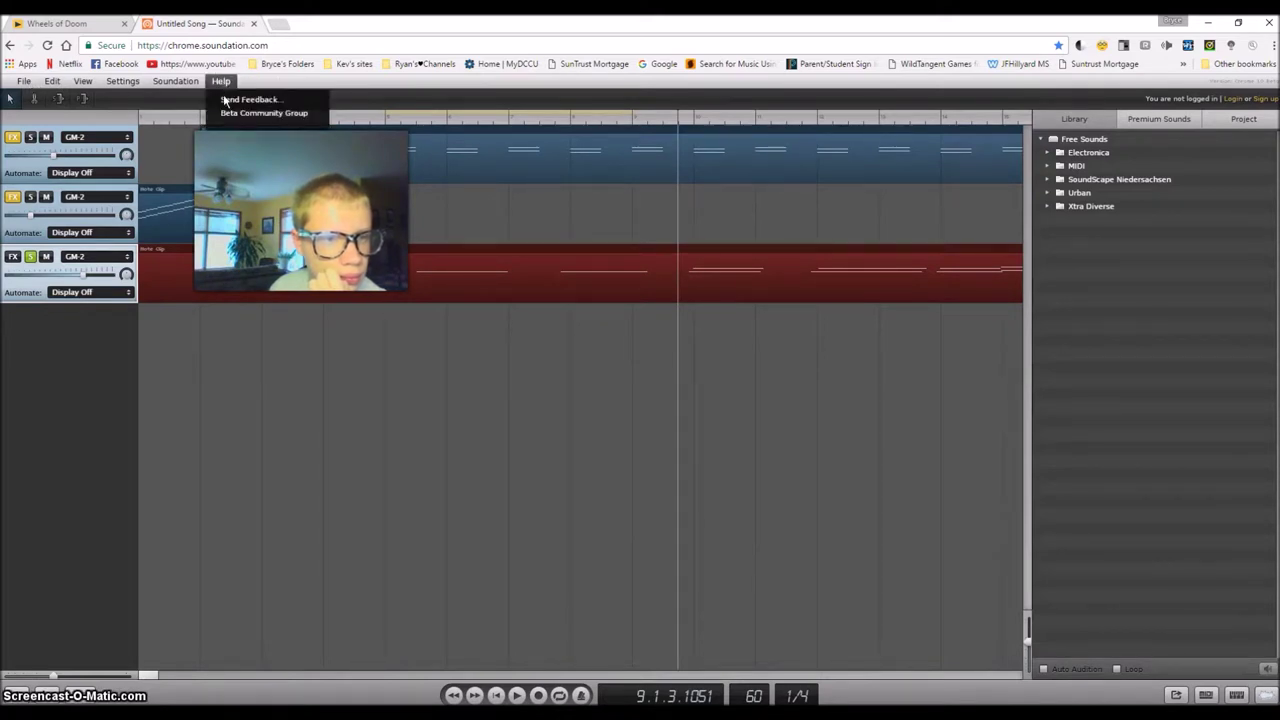
left_click(235, 143)
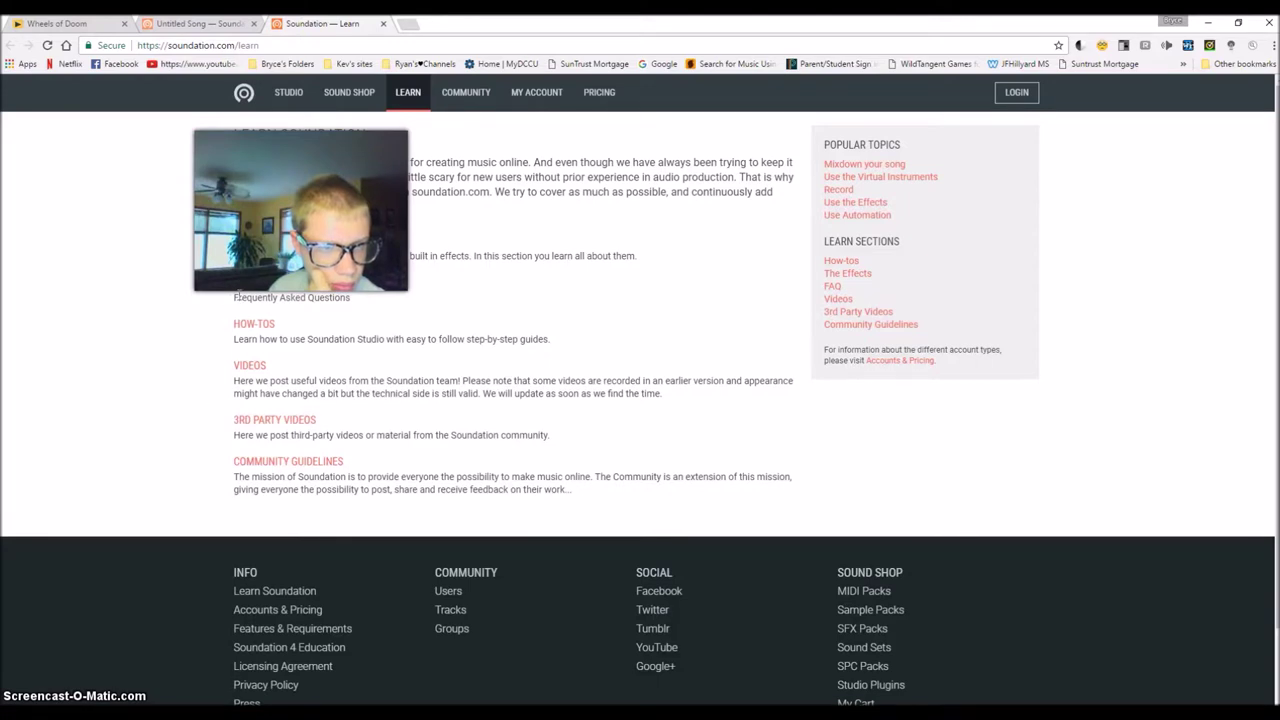
left_click(256, 330)
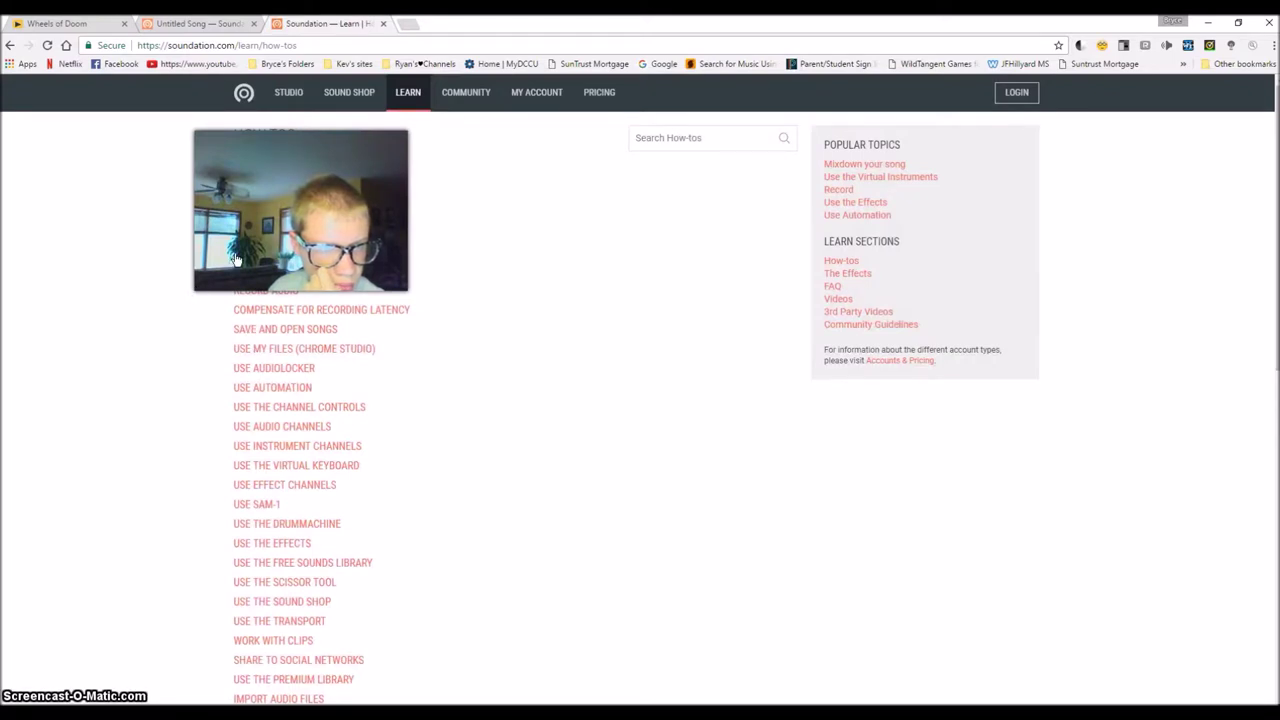
left_click(236, 260)
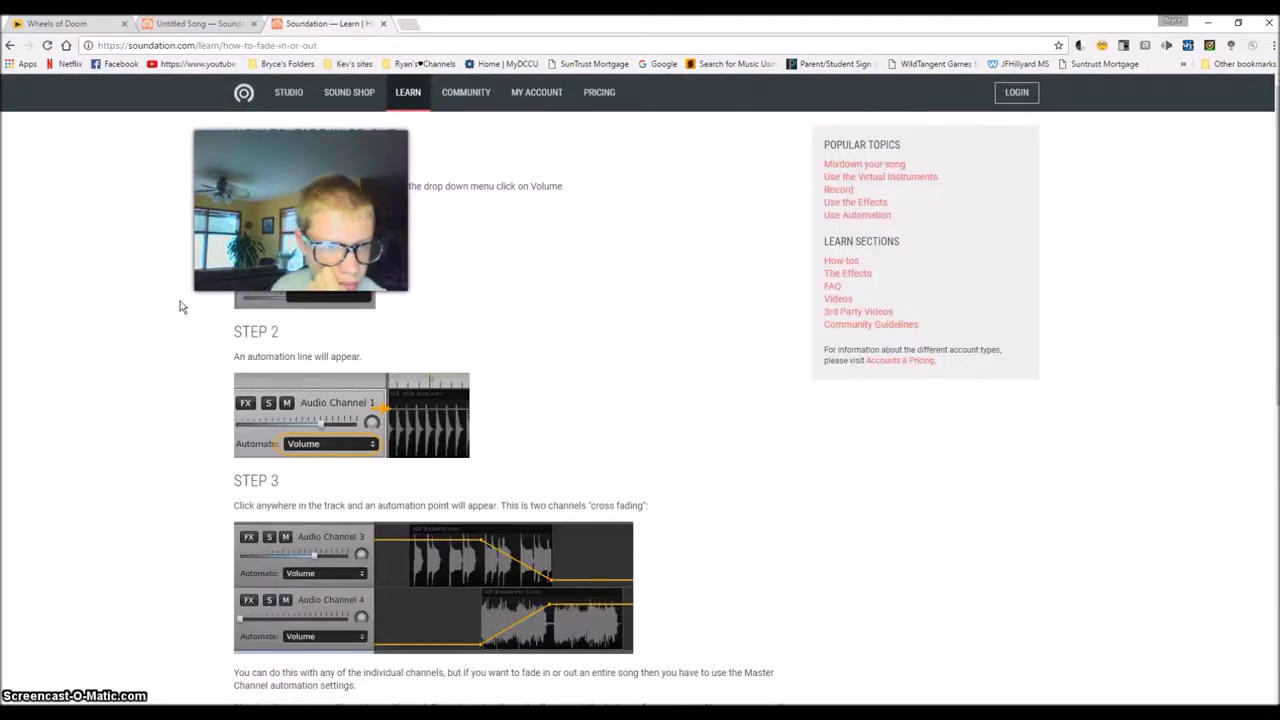
scroll(182, 320, "down", 1)
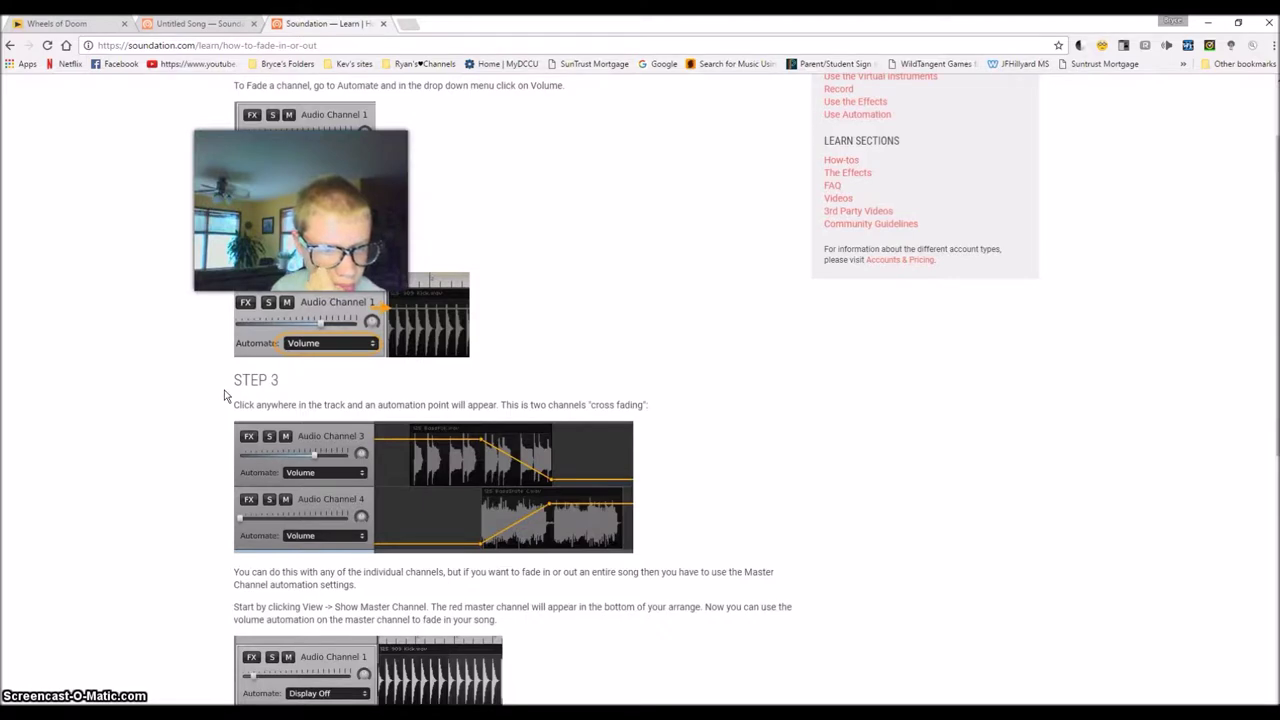
scroll(226, 396, "down", 1)
scroll(224, 396, "down", 3)
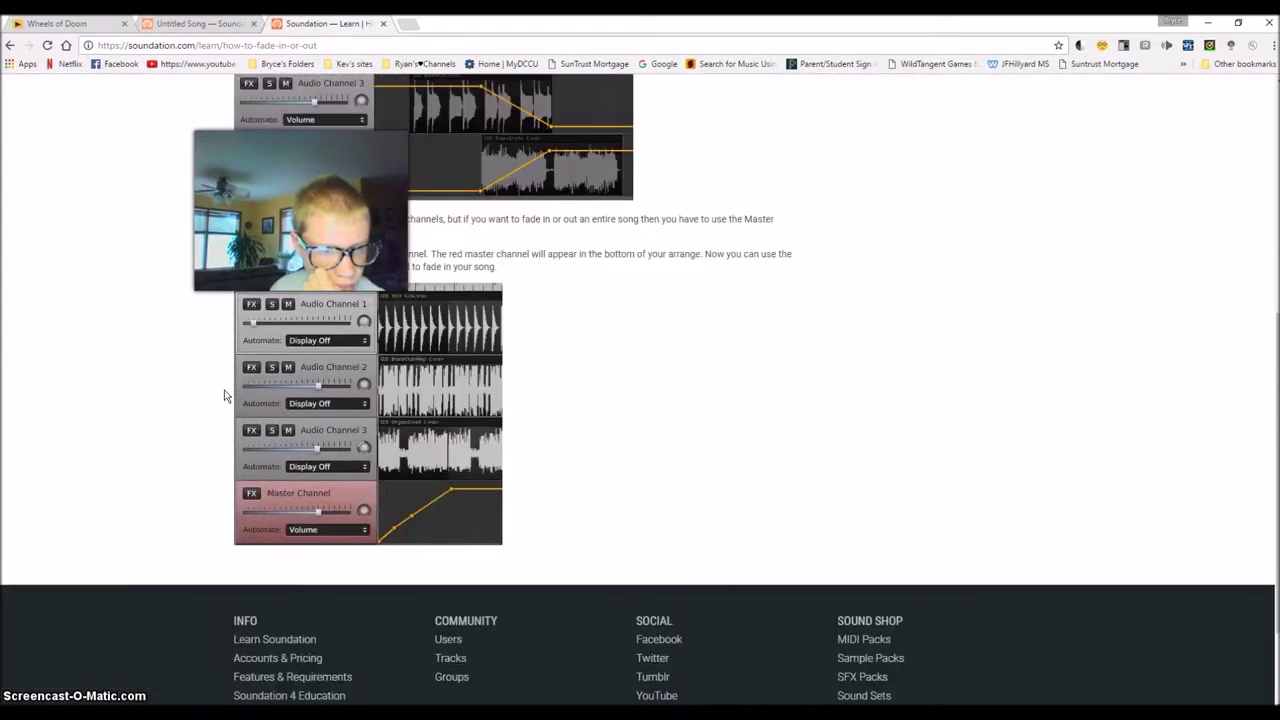
scroll(224, 396, "up", 5)
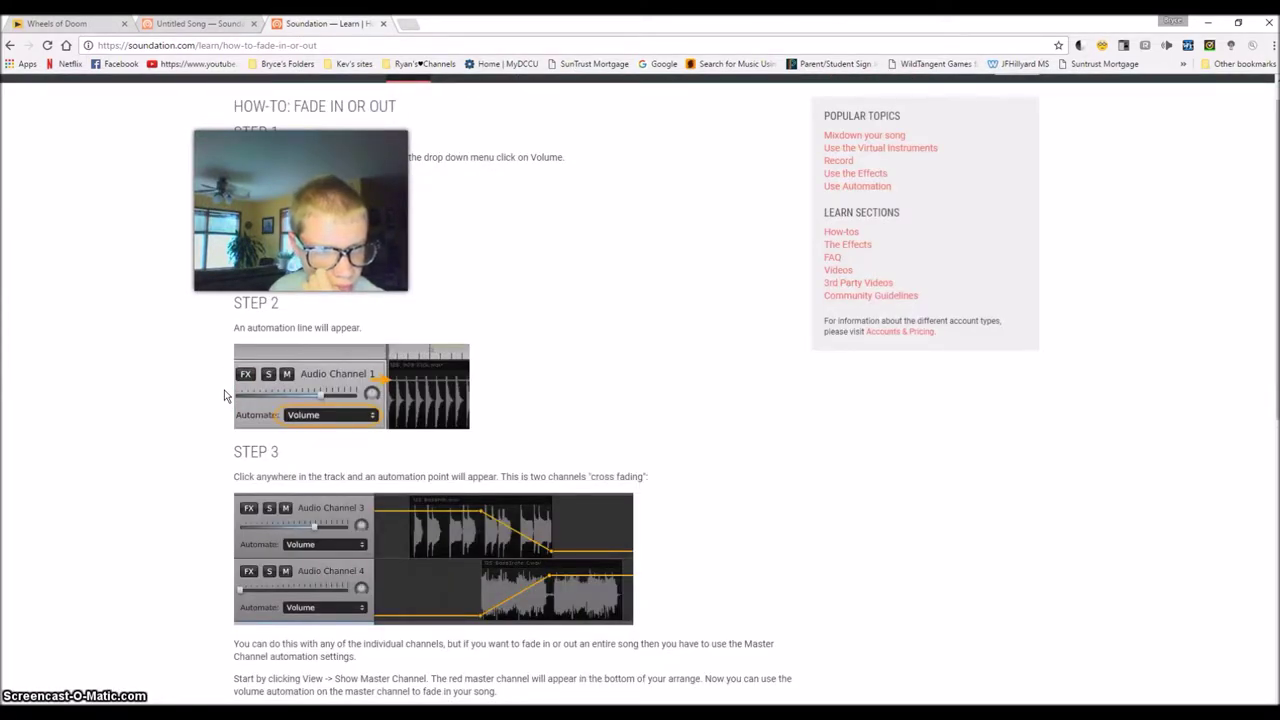
left_click(10, 45)
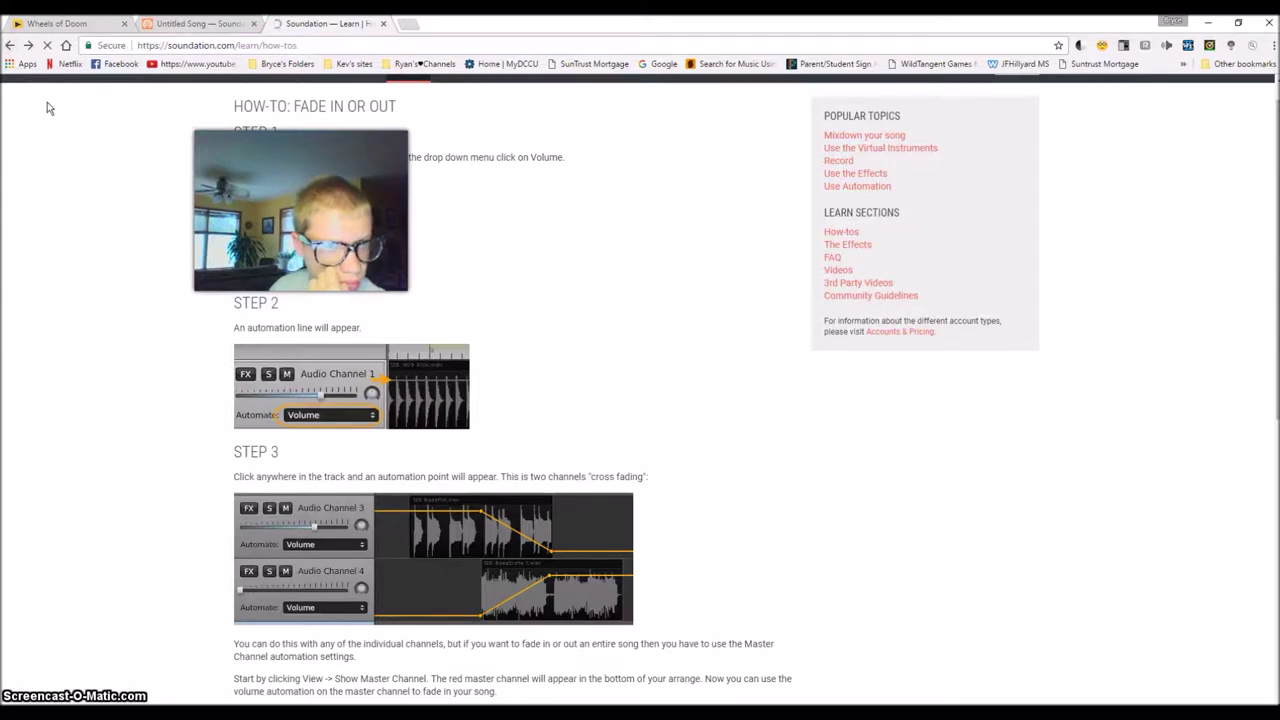
left_click(10, 45)
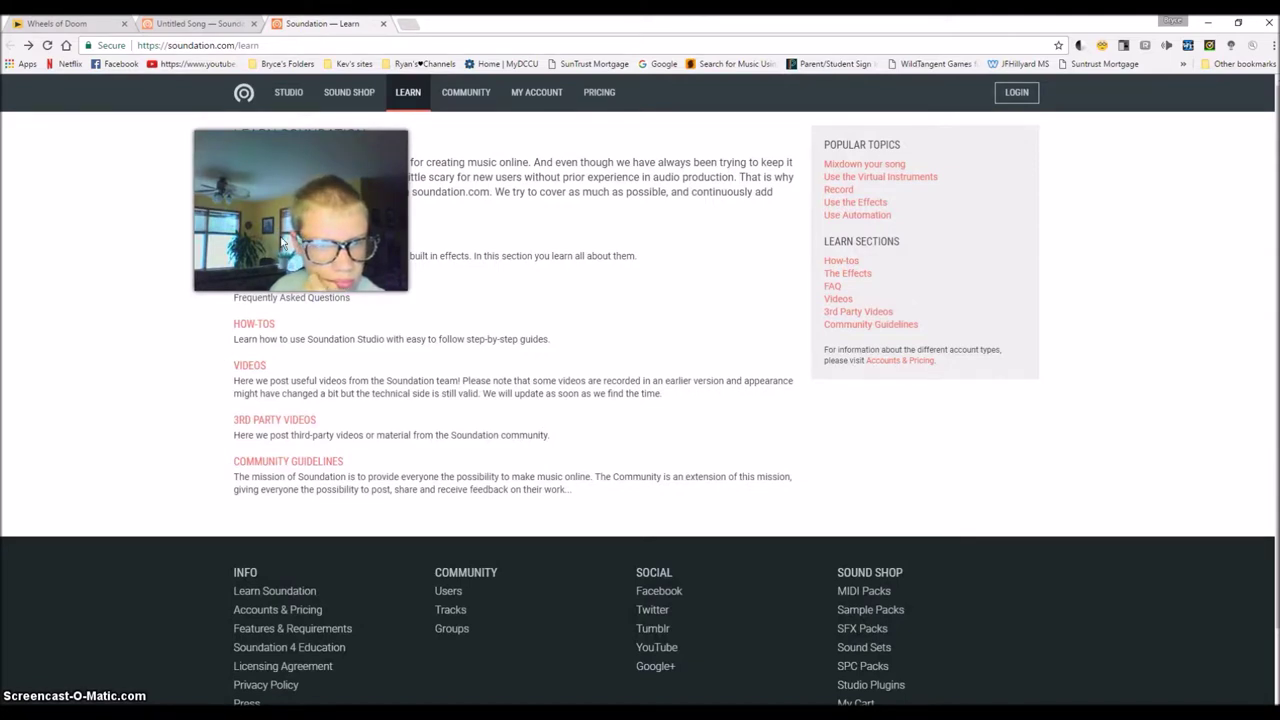
Skim The Effects section from Filter and Reverb down to the limiter, and return to the Learn overview
left_click(252, 243)
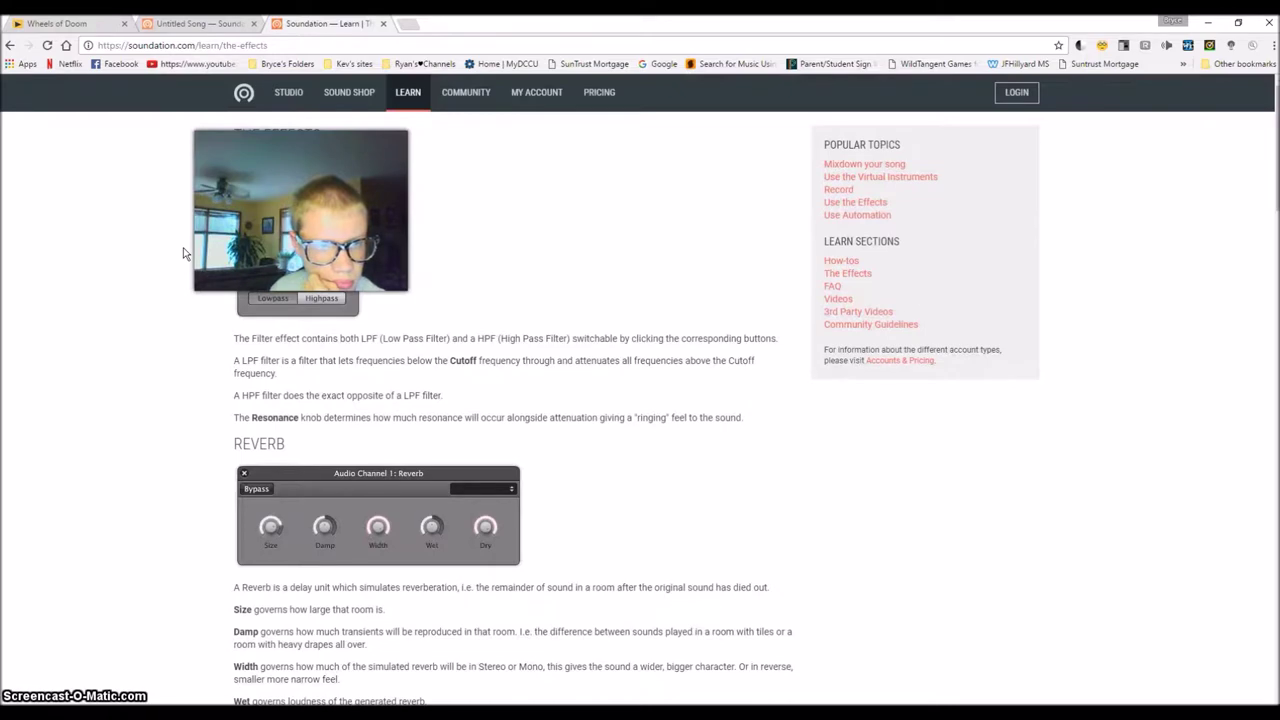
scroll(183, 253, "down", 3)
scroll(183, 253, "down", 20)
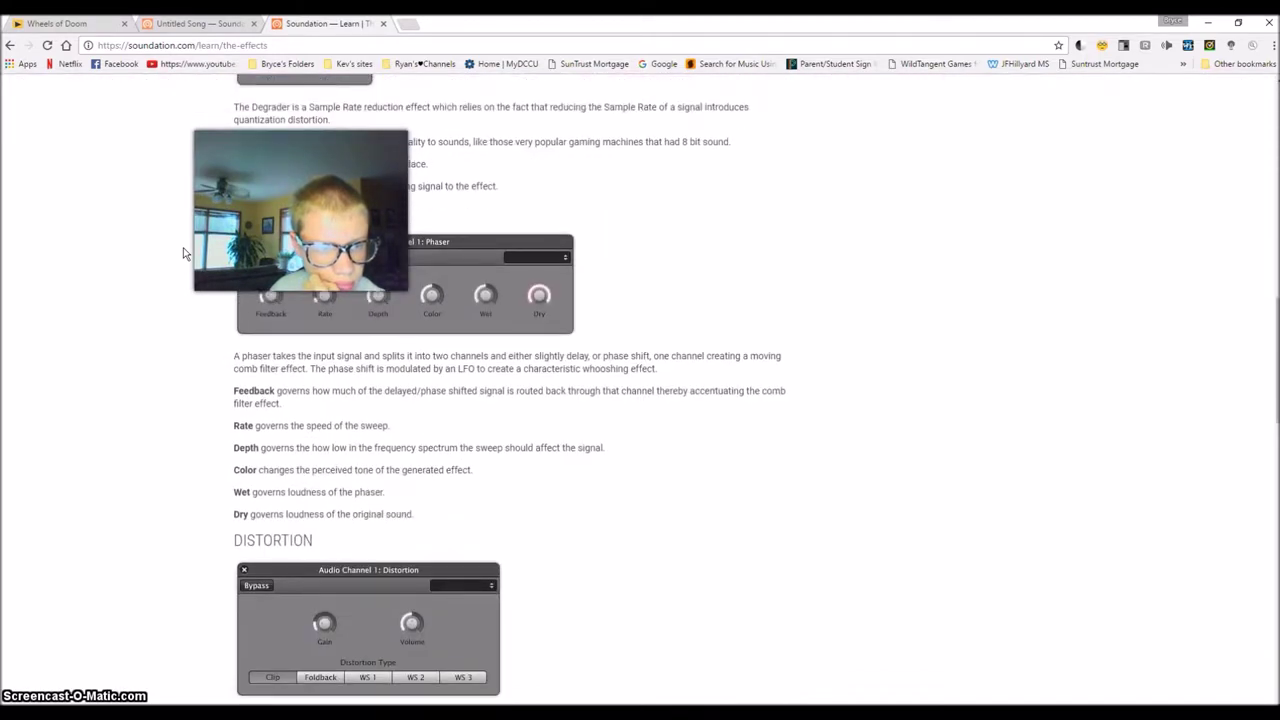
scroll(183, 253, "down", 3)
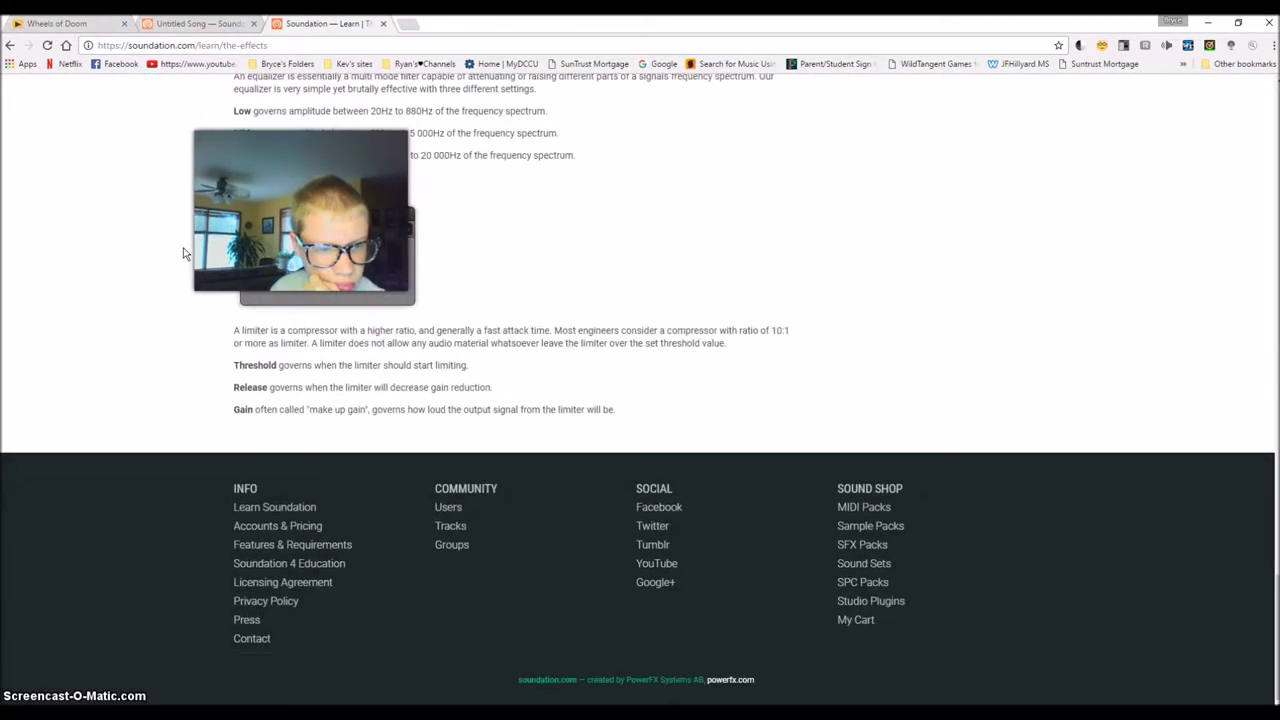
left_click(10, 45)
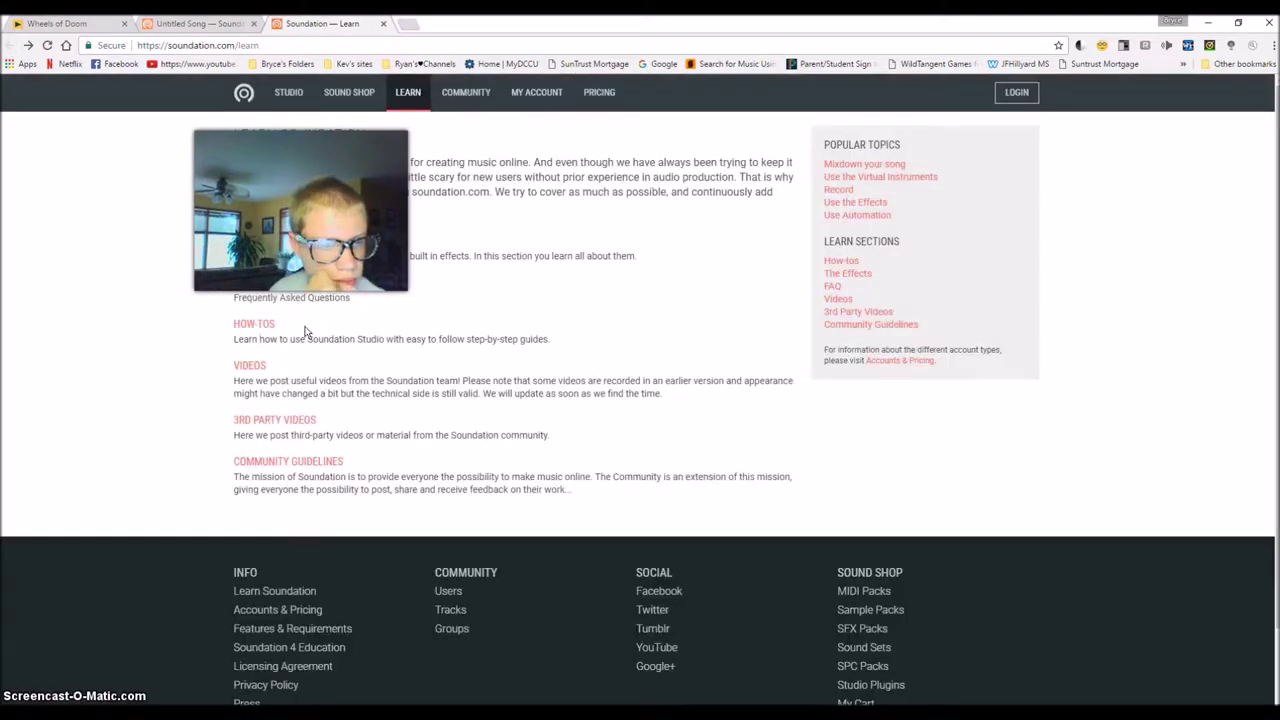
Look through the Soundation FAQ and close the Learn page to get back to the song
left_click(249, 295)
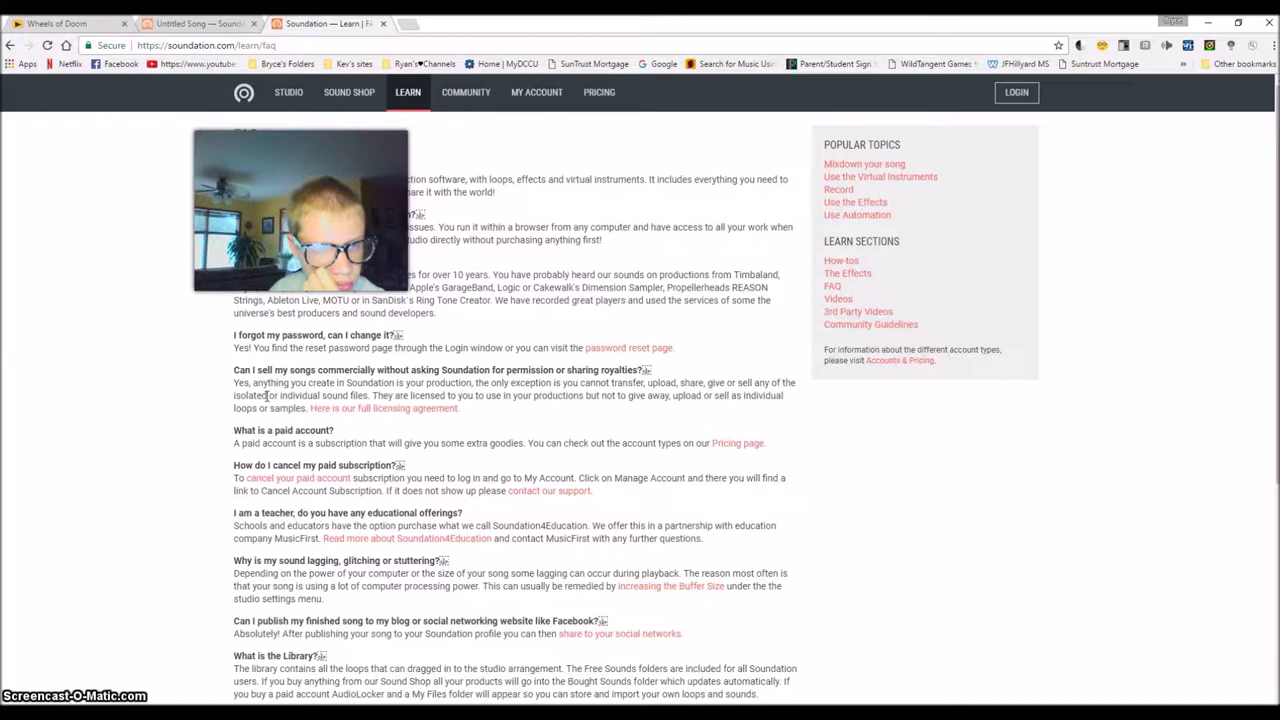
scroll(200, 509, "down", 1)
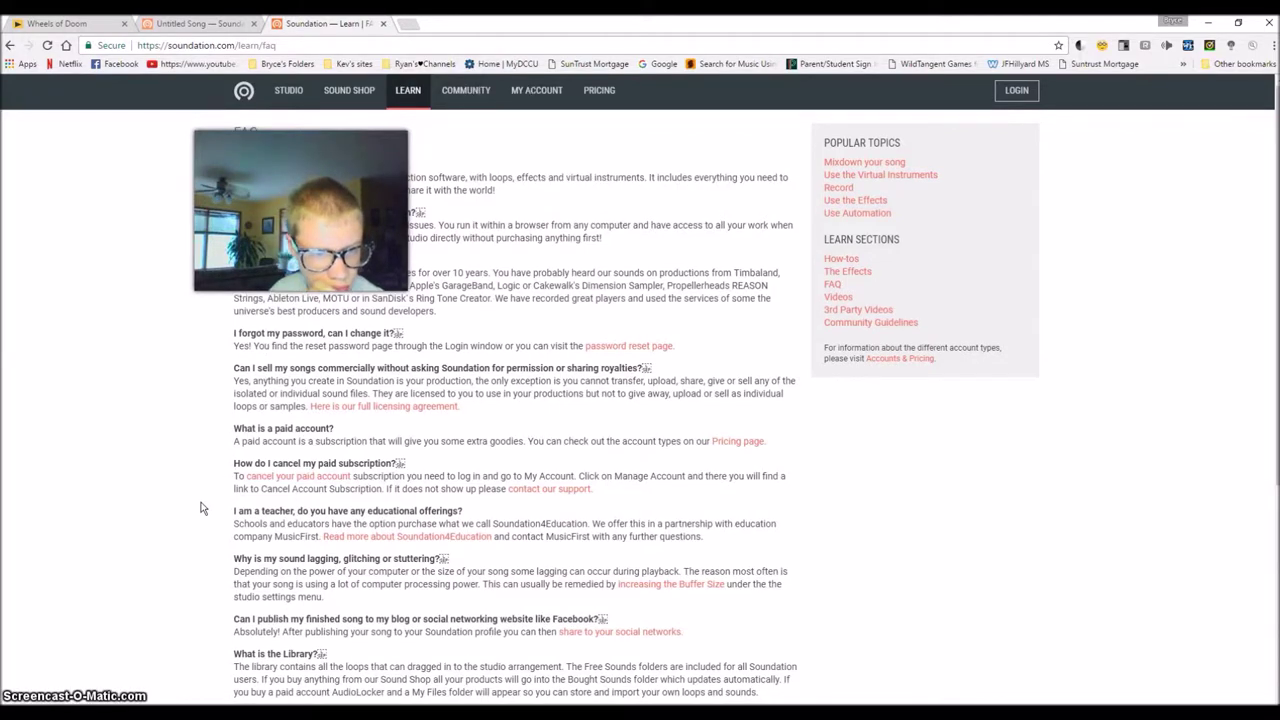
scroll(200, 509, "down", 3)
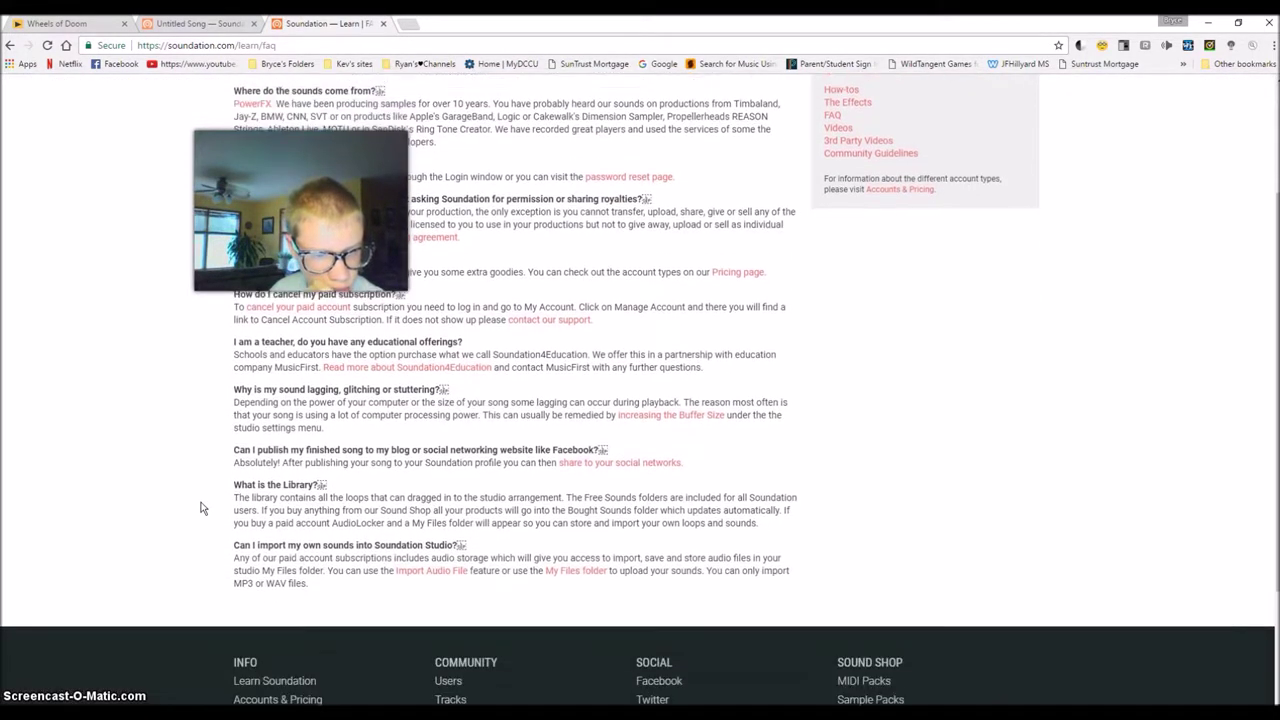
left_click(10, 45)
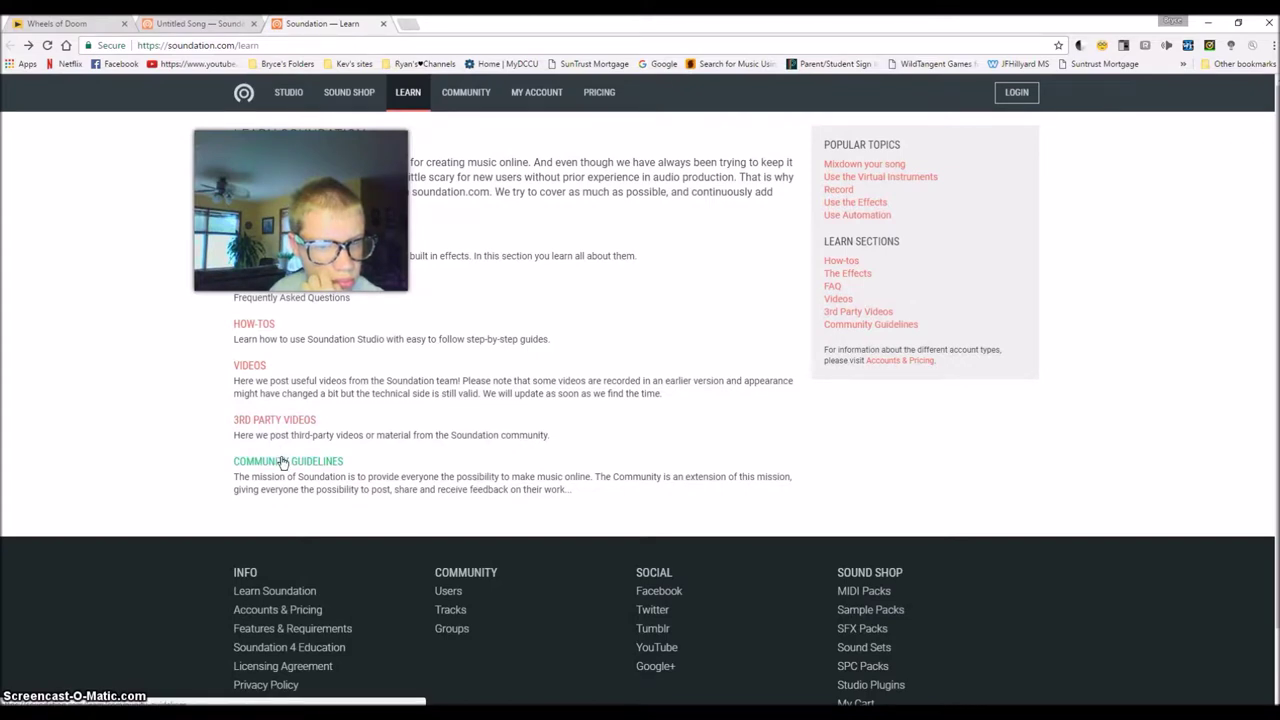
left_click(383, 24)
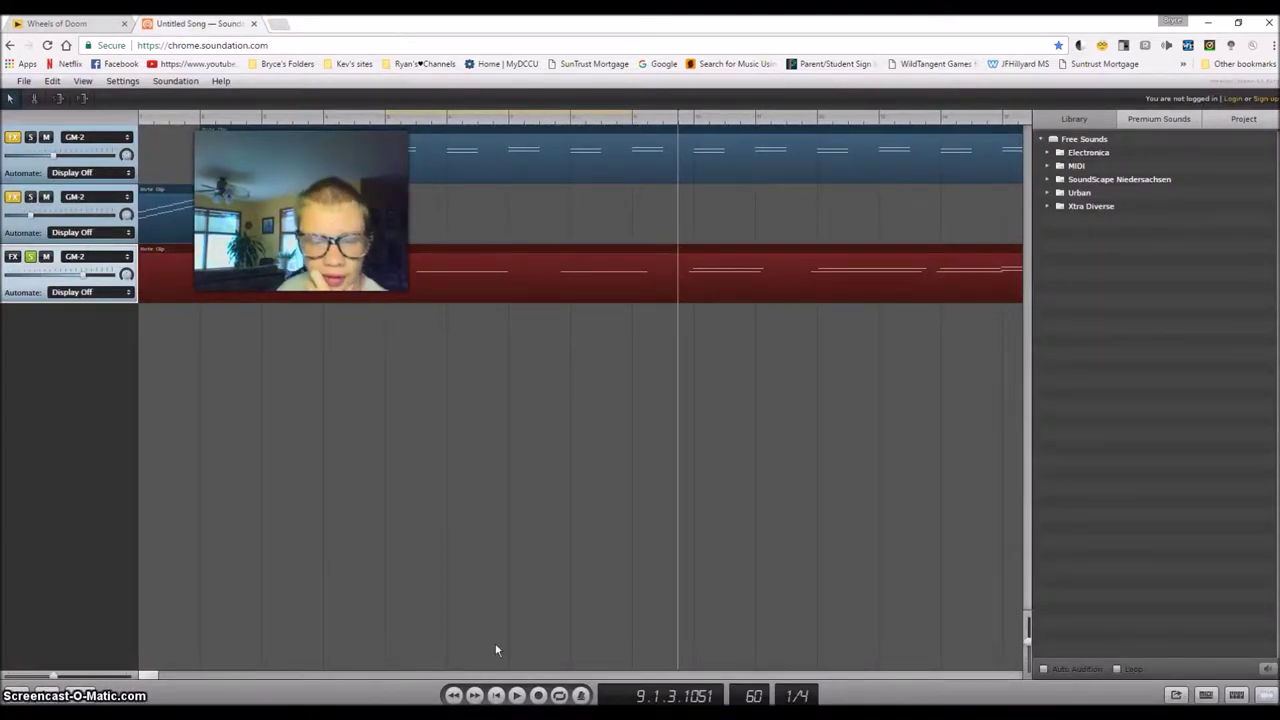
Turn off the third track's solo after checking its GM-2 Piano settings, and return playback to the song's start
left_click(496, 695)
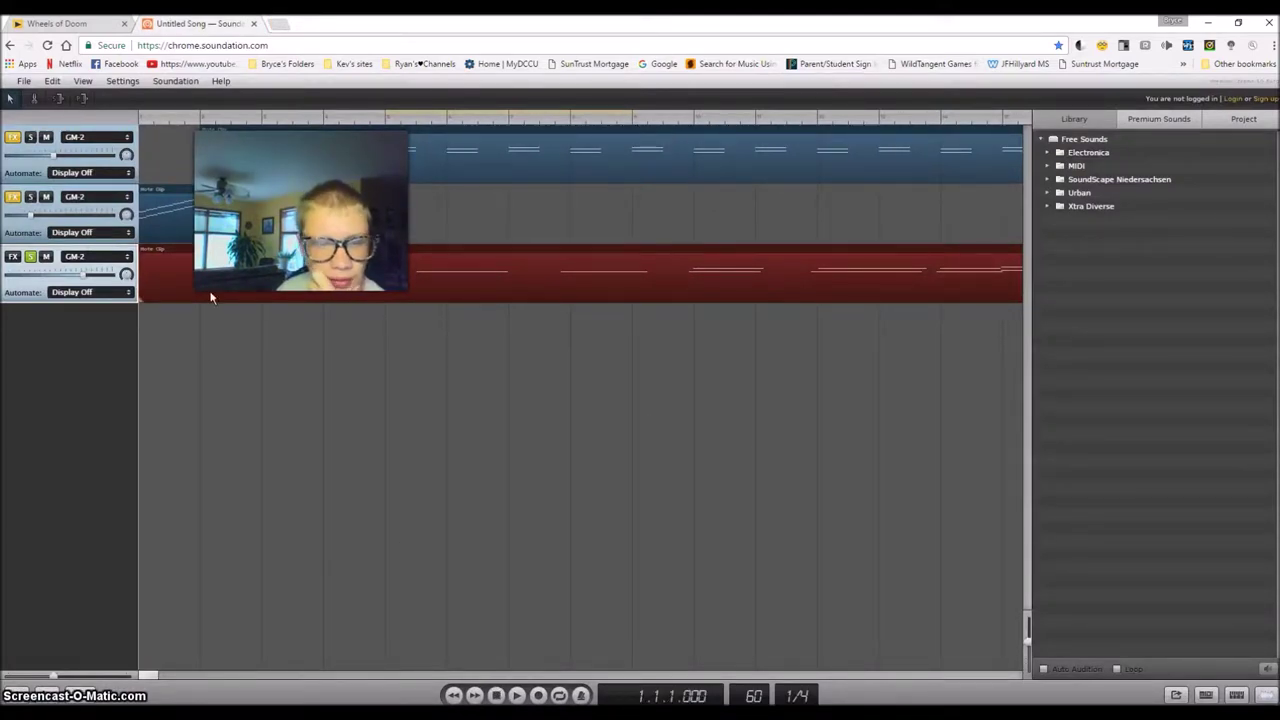
left_click(70, 258)
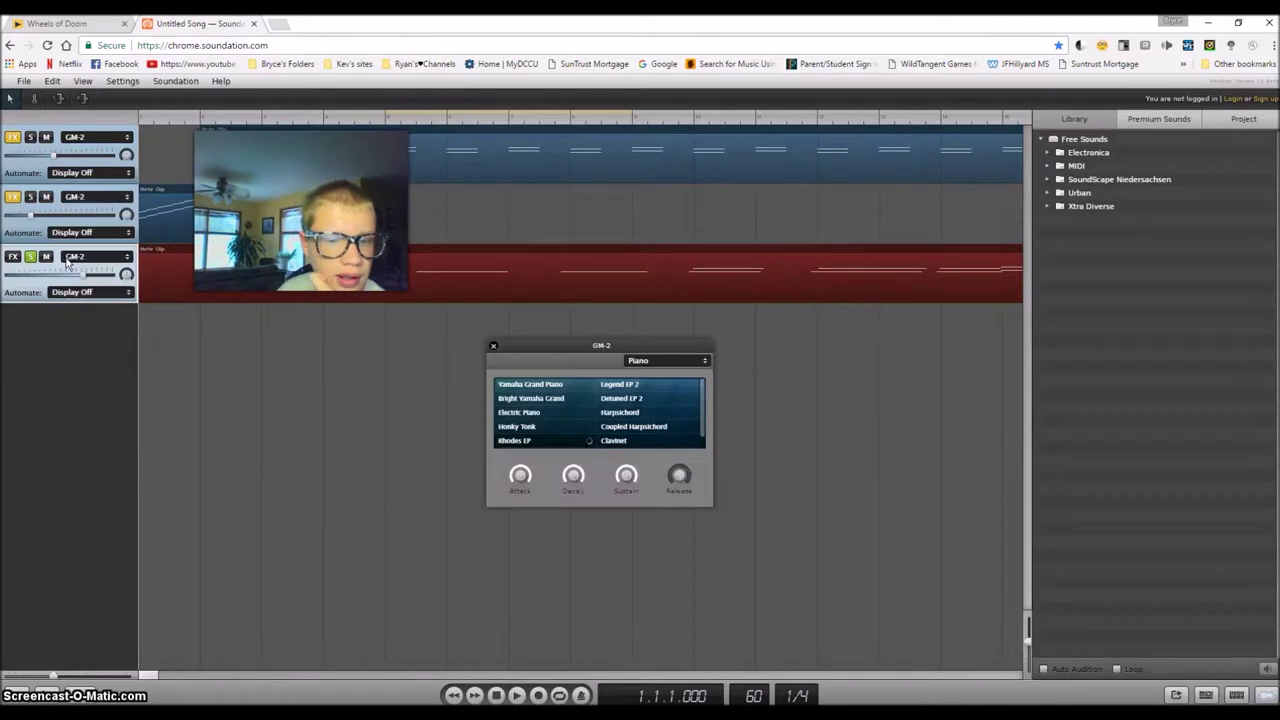
left_click(492, 346)
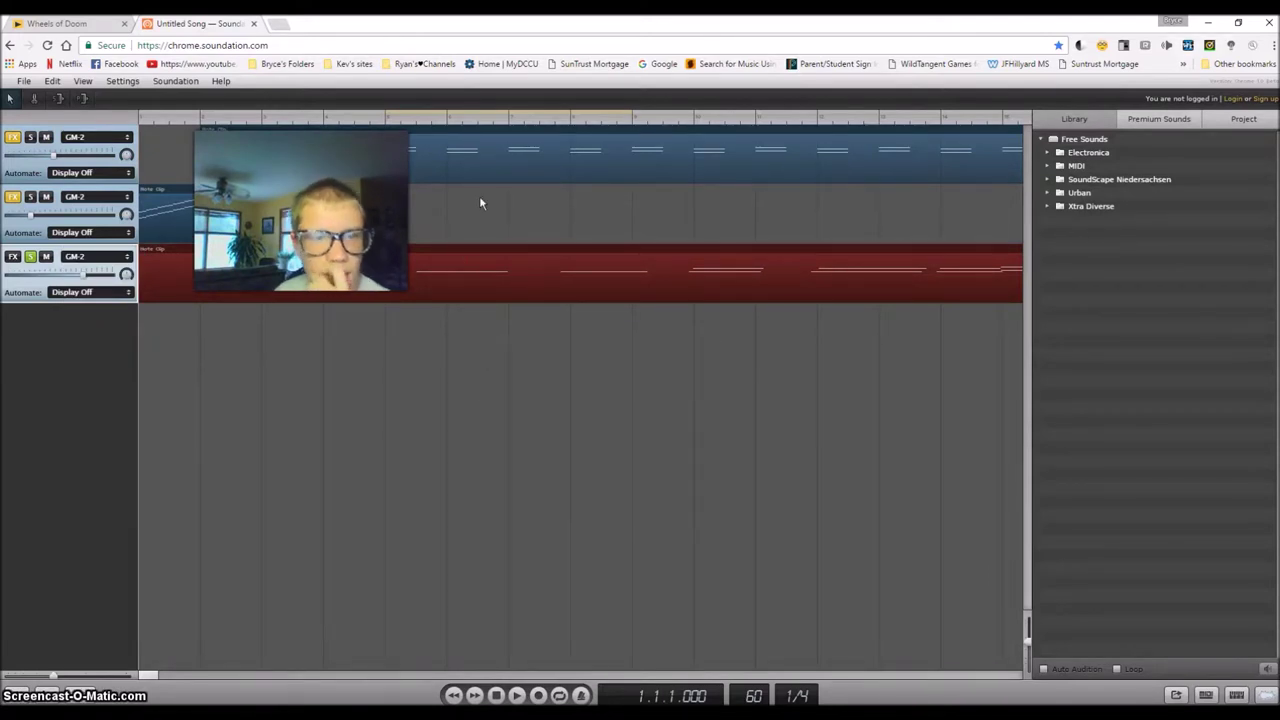
left_click(517, 695)
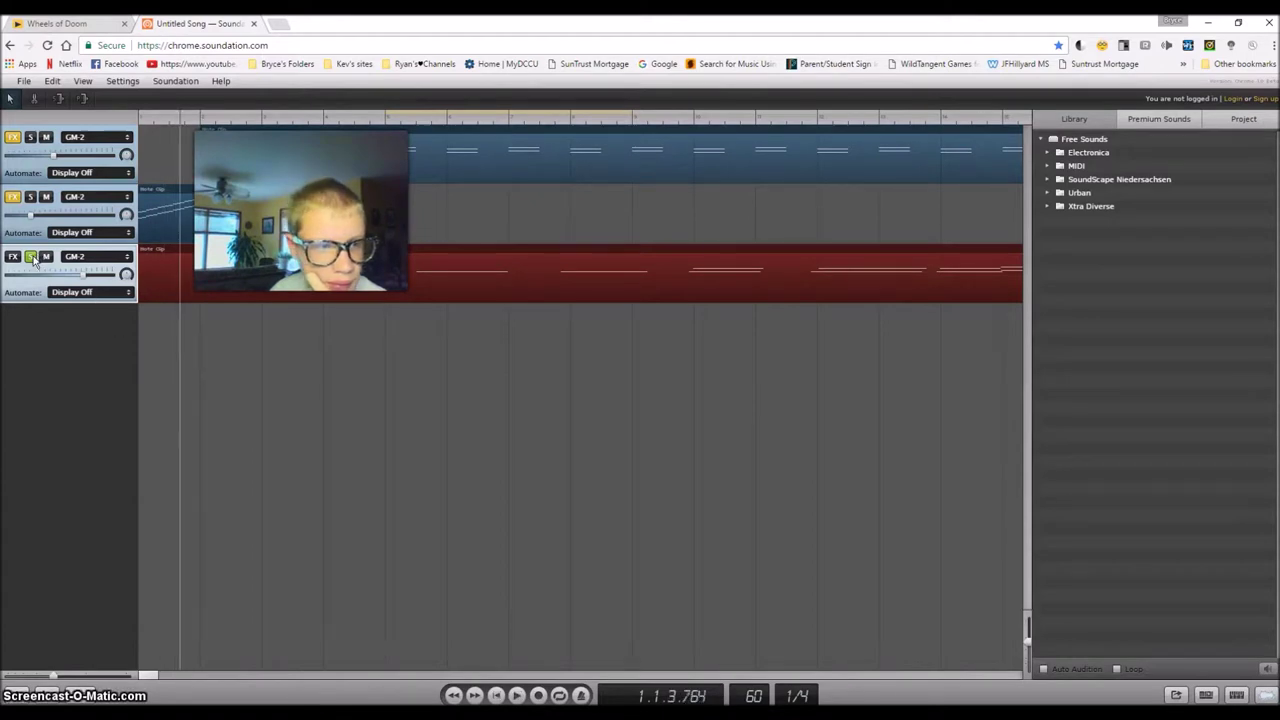
left_click(497, 695)
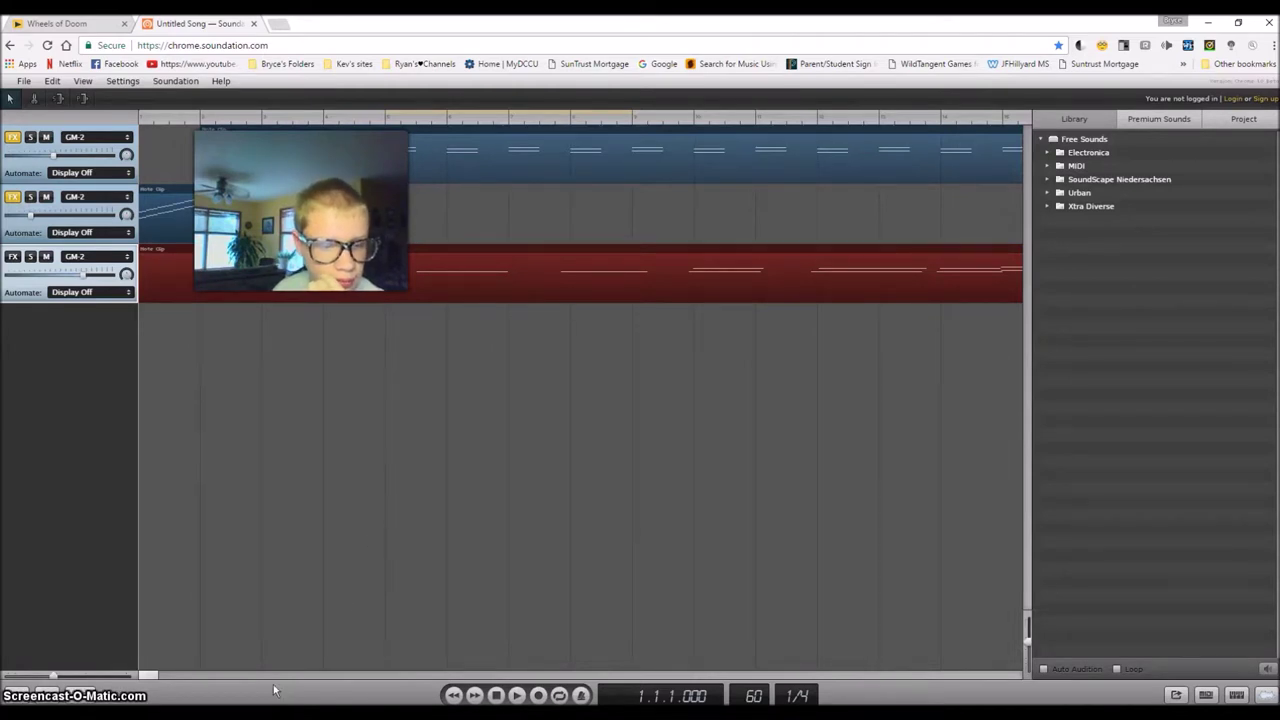
Switch to the Wheels of Doom page and spin the wheels for a set of music prompts
key("ctrl+1")
left_click(84, 263)
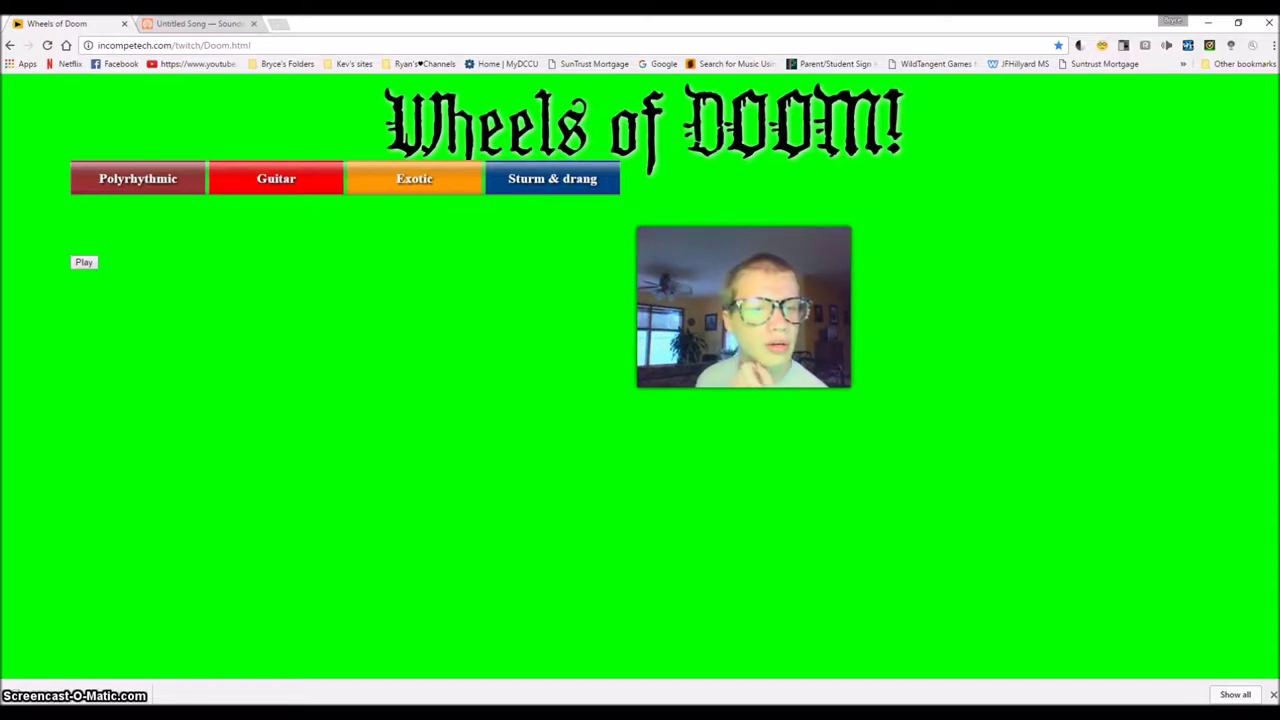
Search the web for "Sturm und drang" in a new browser tab
left_click(273, 27)
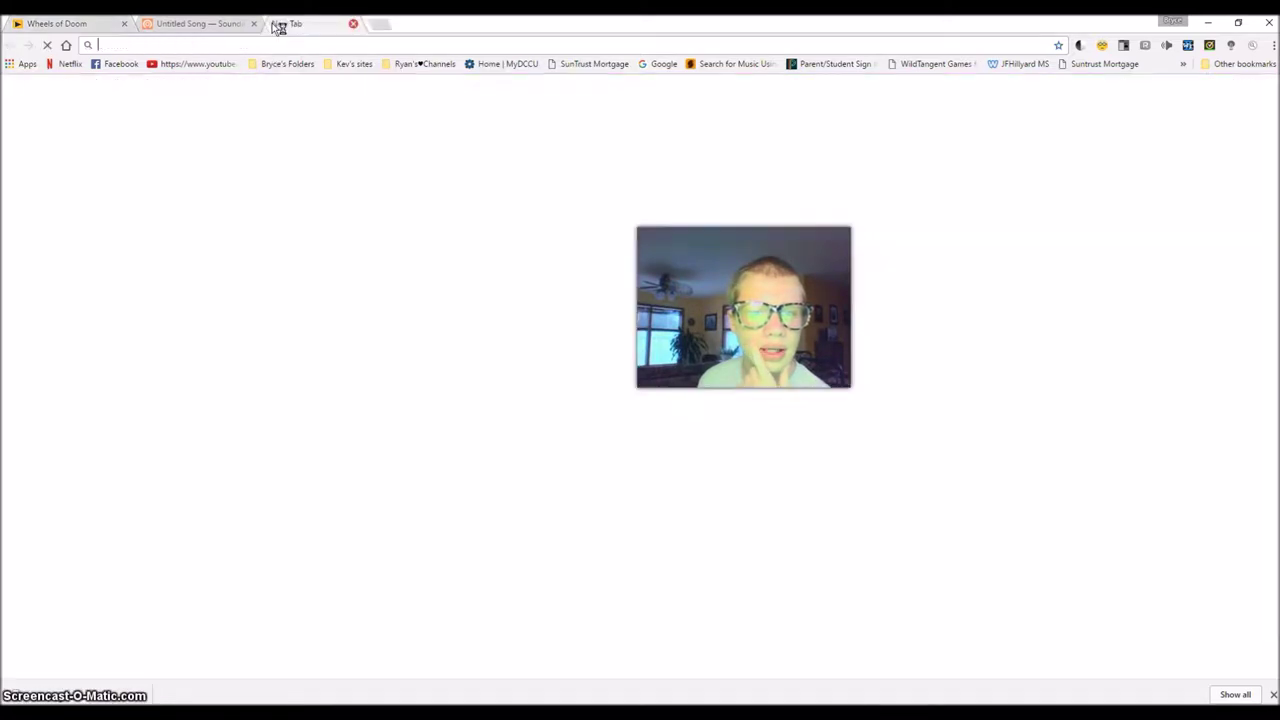
type("Sturm und dra")
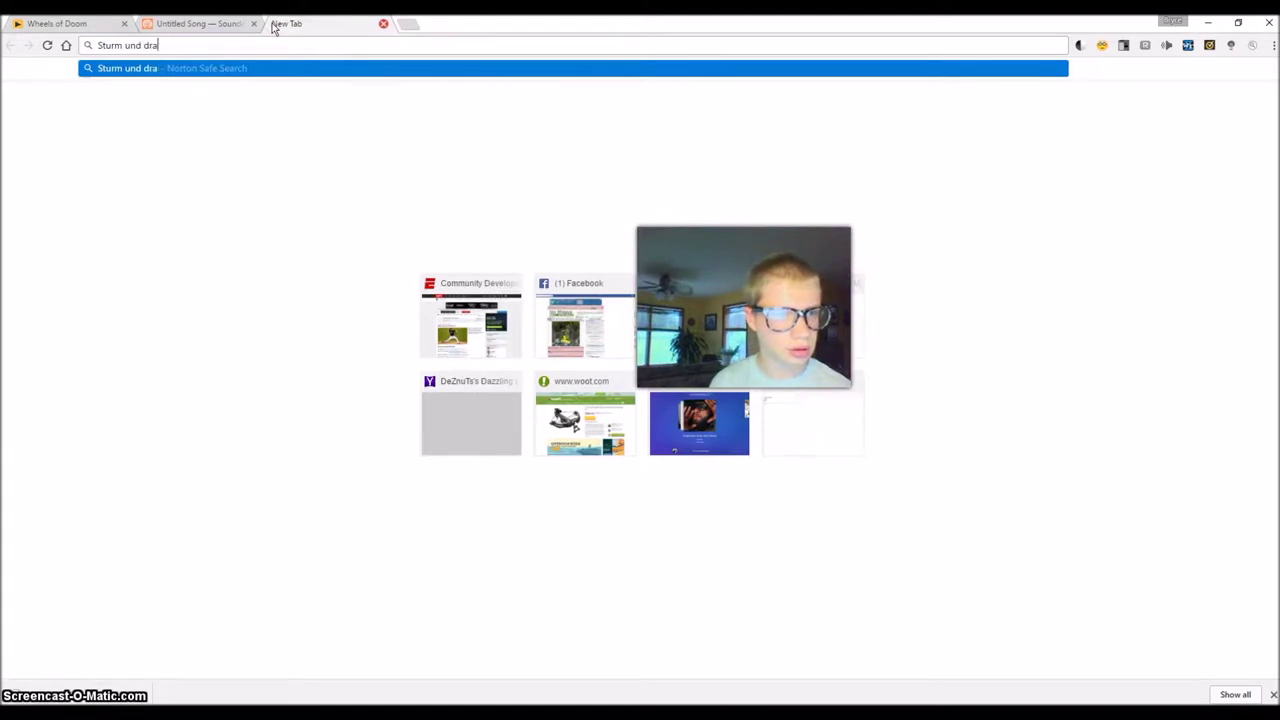
type("n")
key("Return")
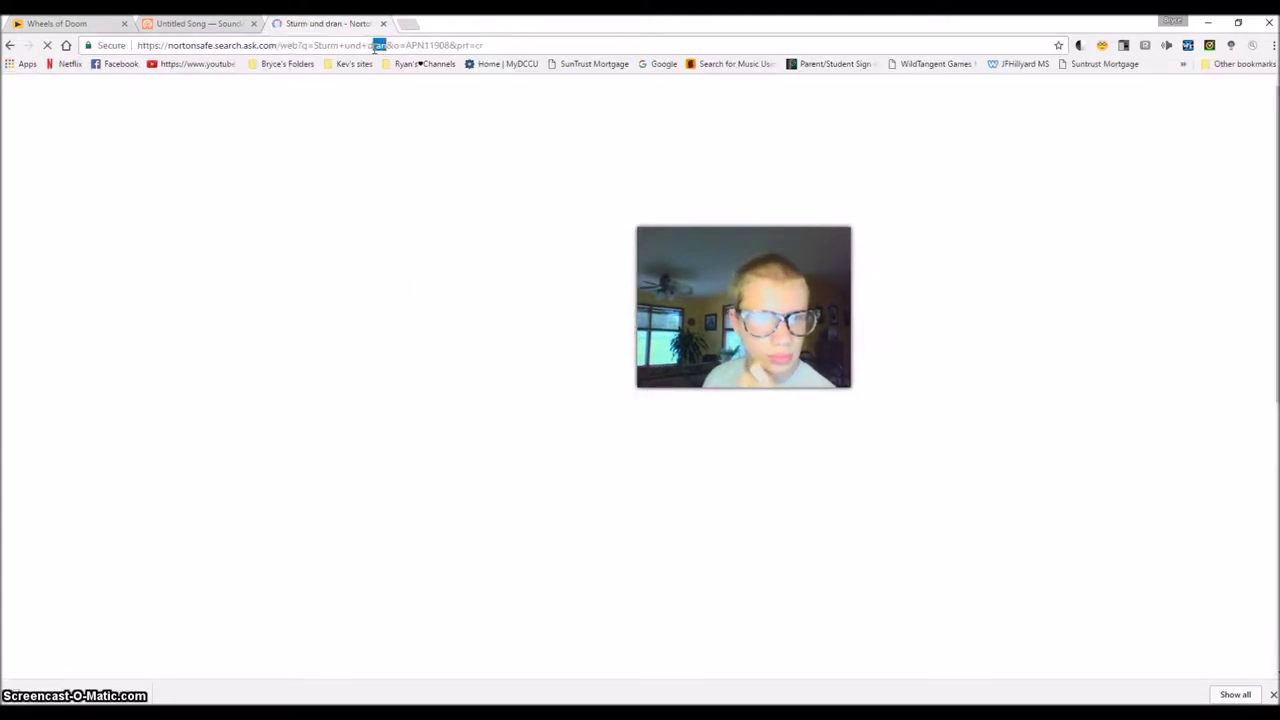
left_click(240, 168)
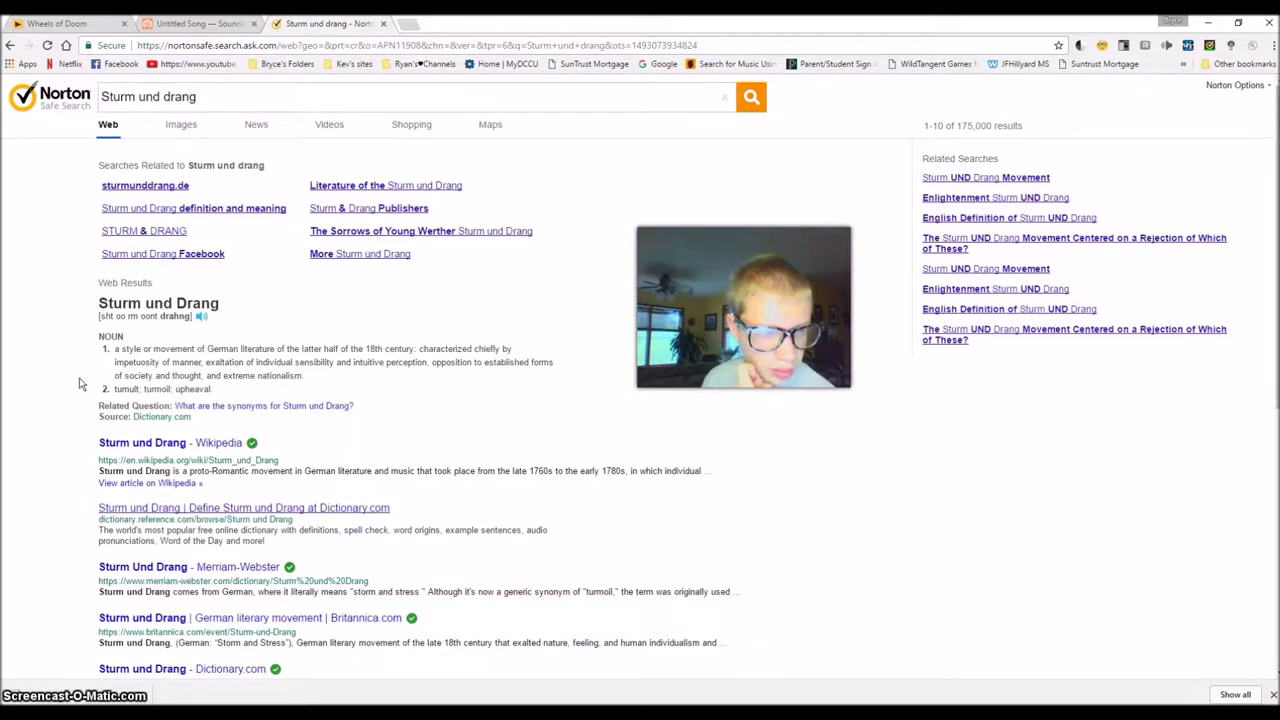
Look up synonyms and the Merriam-Webster definition of Sturm und Drang, and return to the Wheels of Doom prompts
left_click(220, 406)
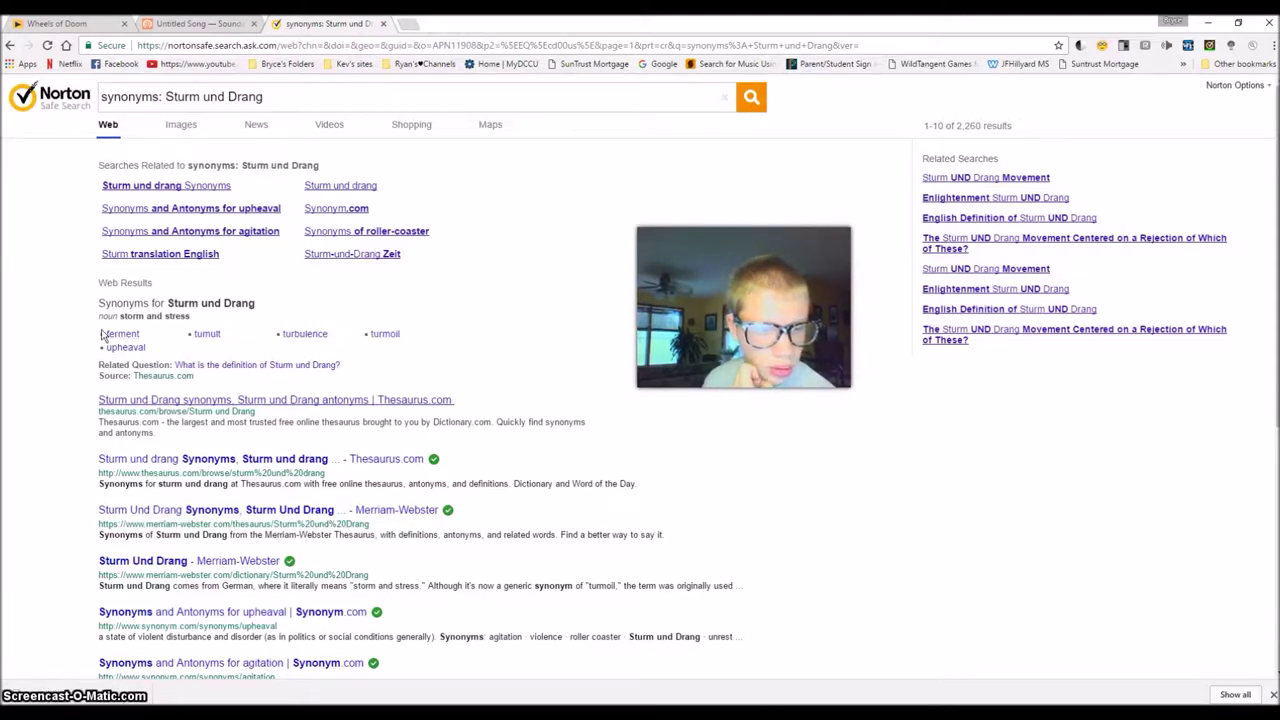
left_click(195, 560)
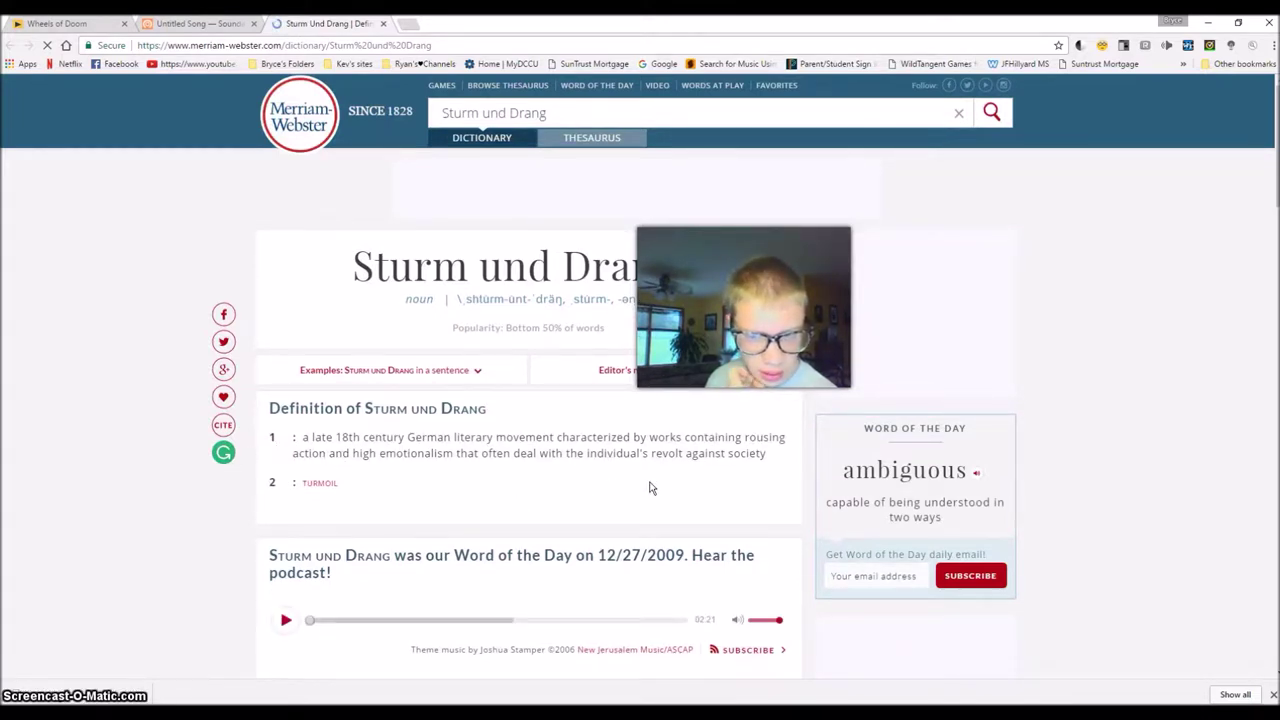
left_click(384, 24)
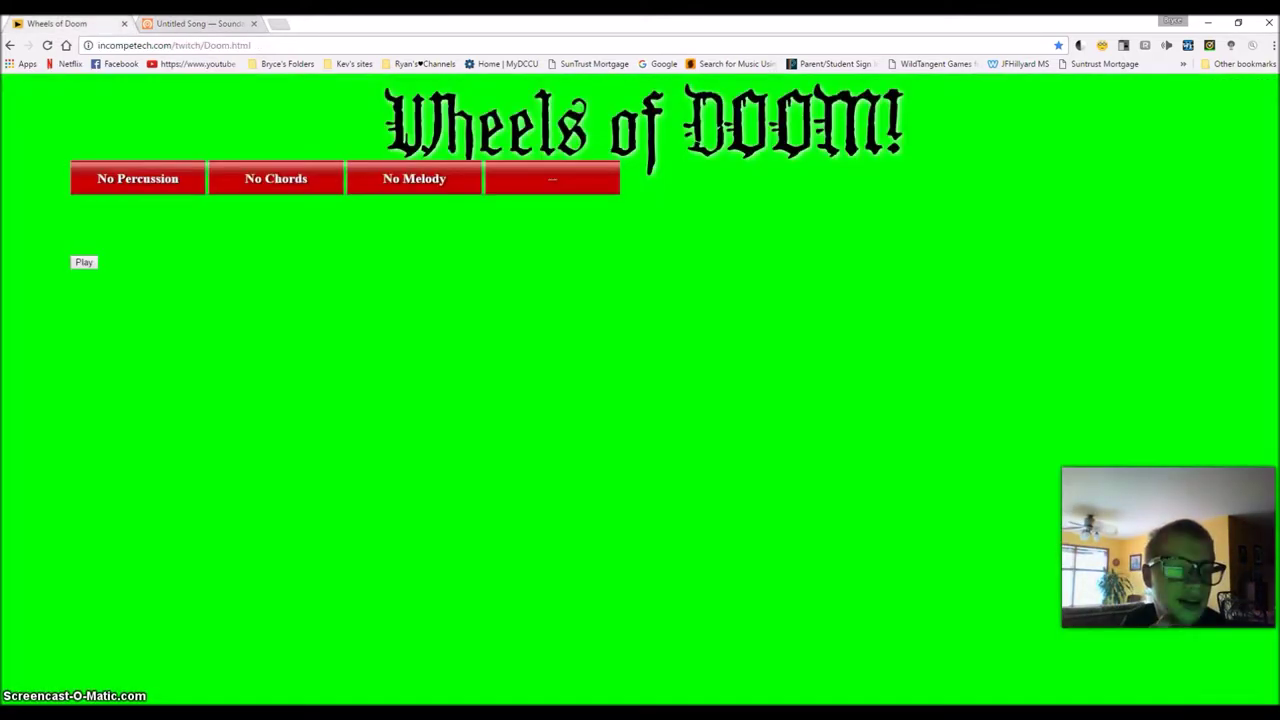
left_click(80, 25)
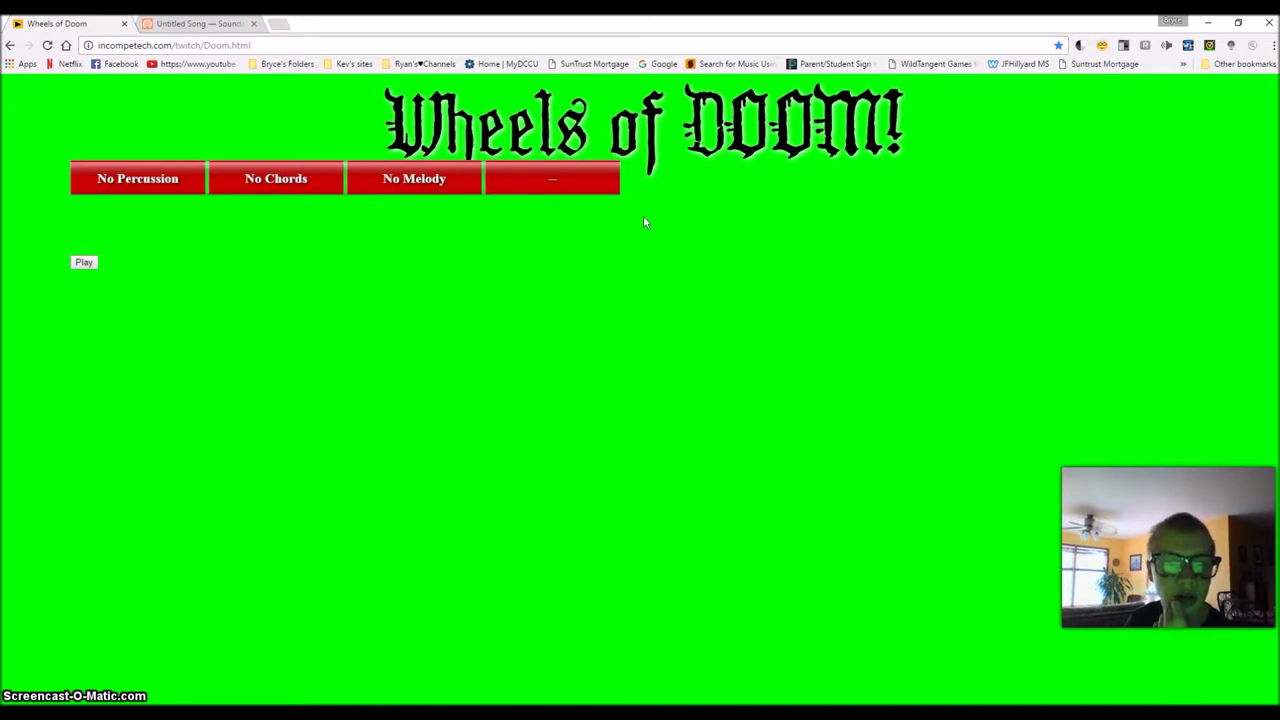
Switch to the Soundation song and add an instrument track using GM-2 with the Standard kit from the Drums category
left_click(167, 28)
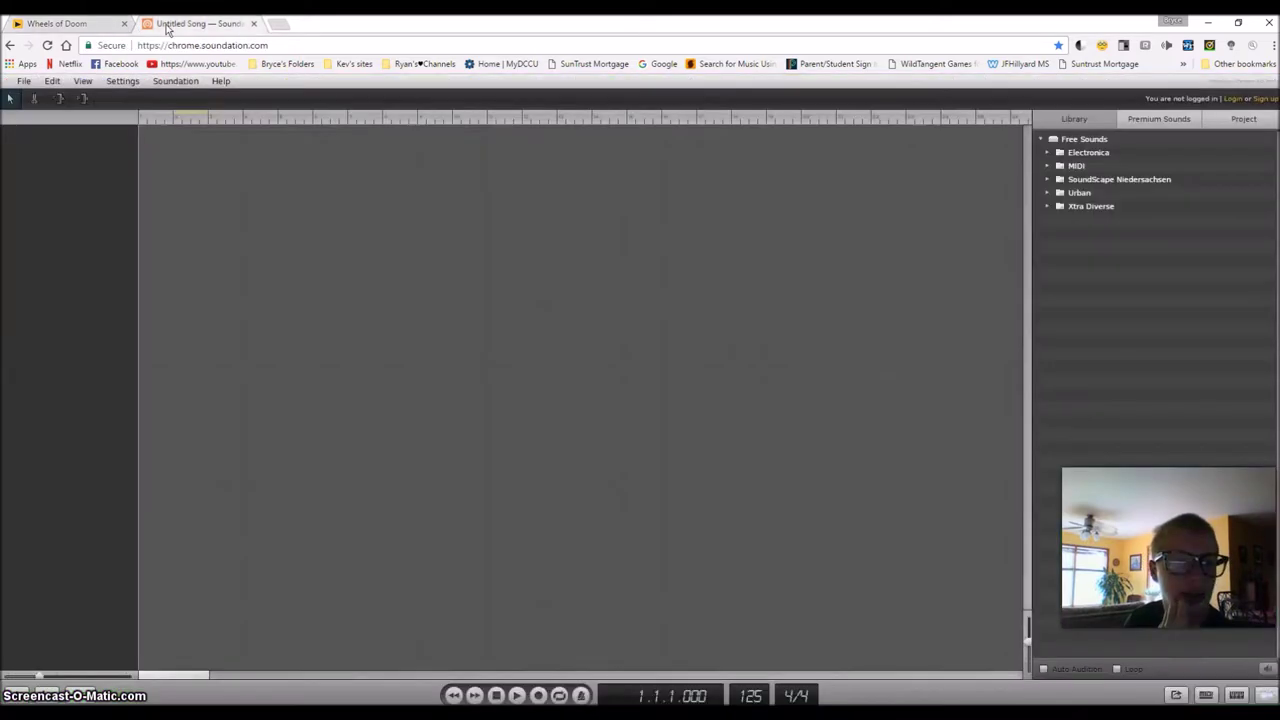
left_click(47, 692)
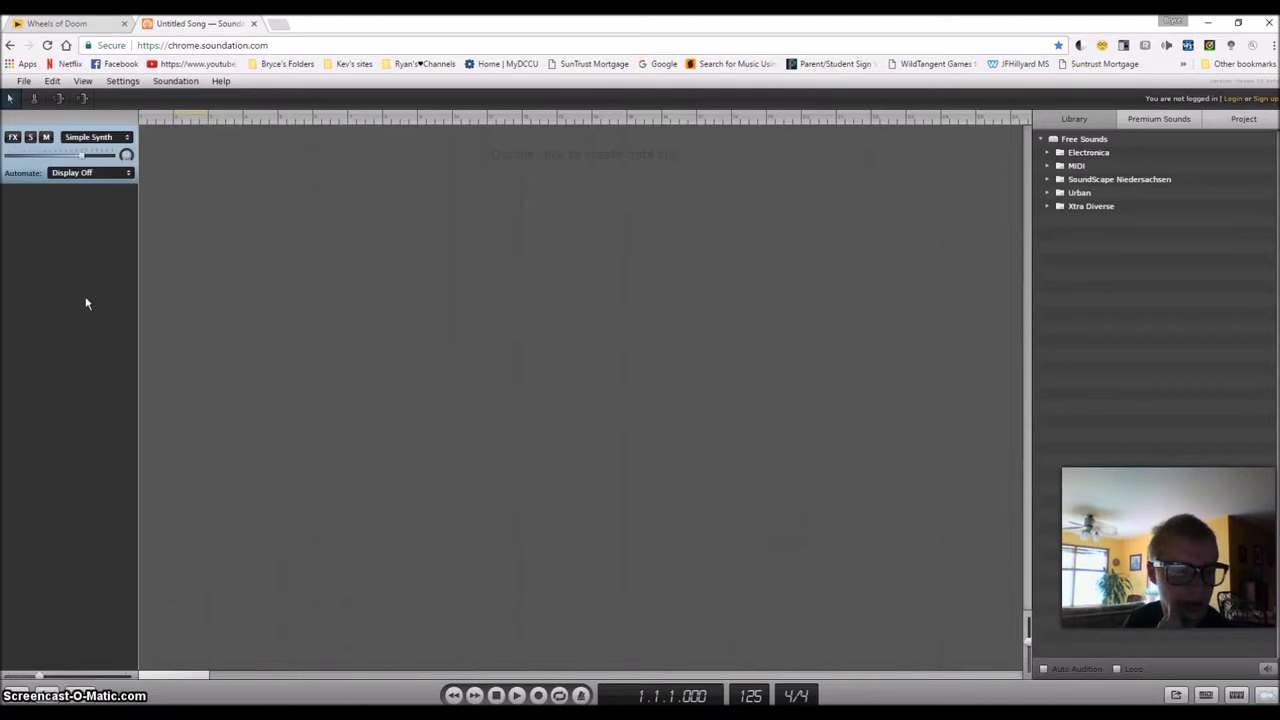
left_click(107, 137)
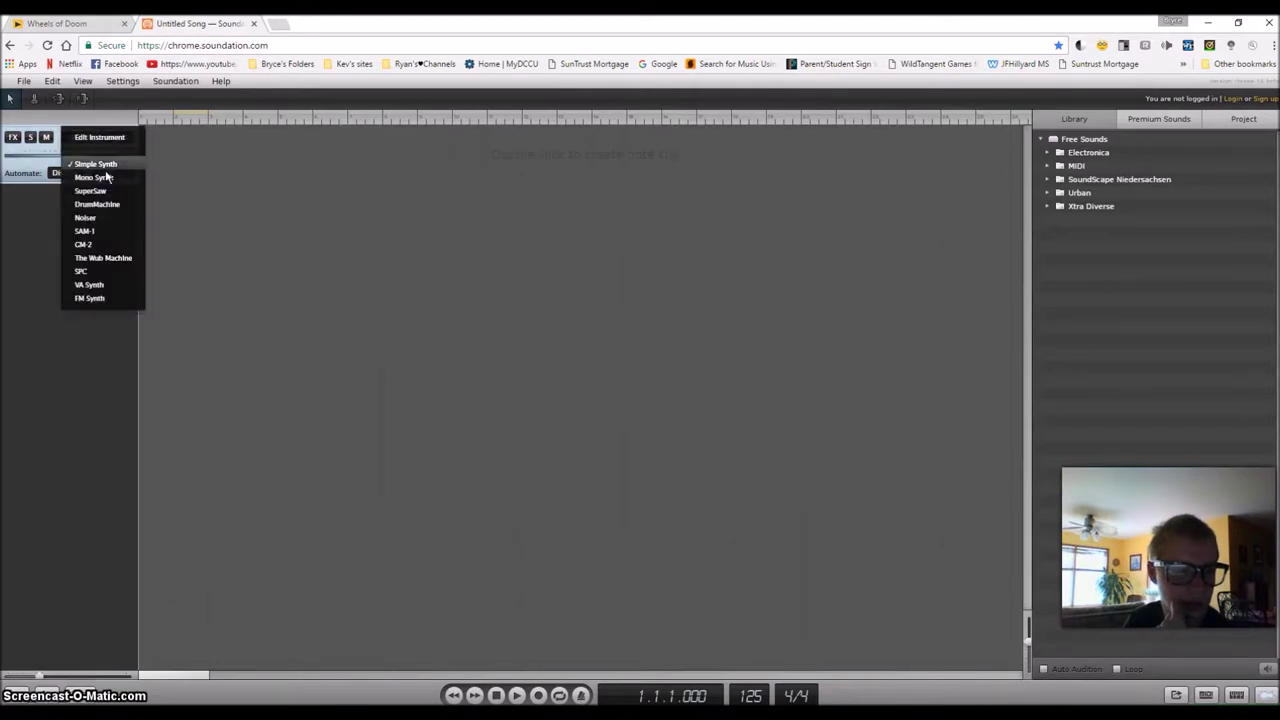
left_click(99, 245)
left_click(708, 336)
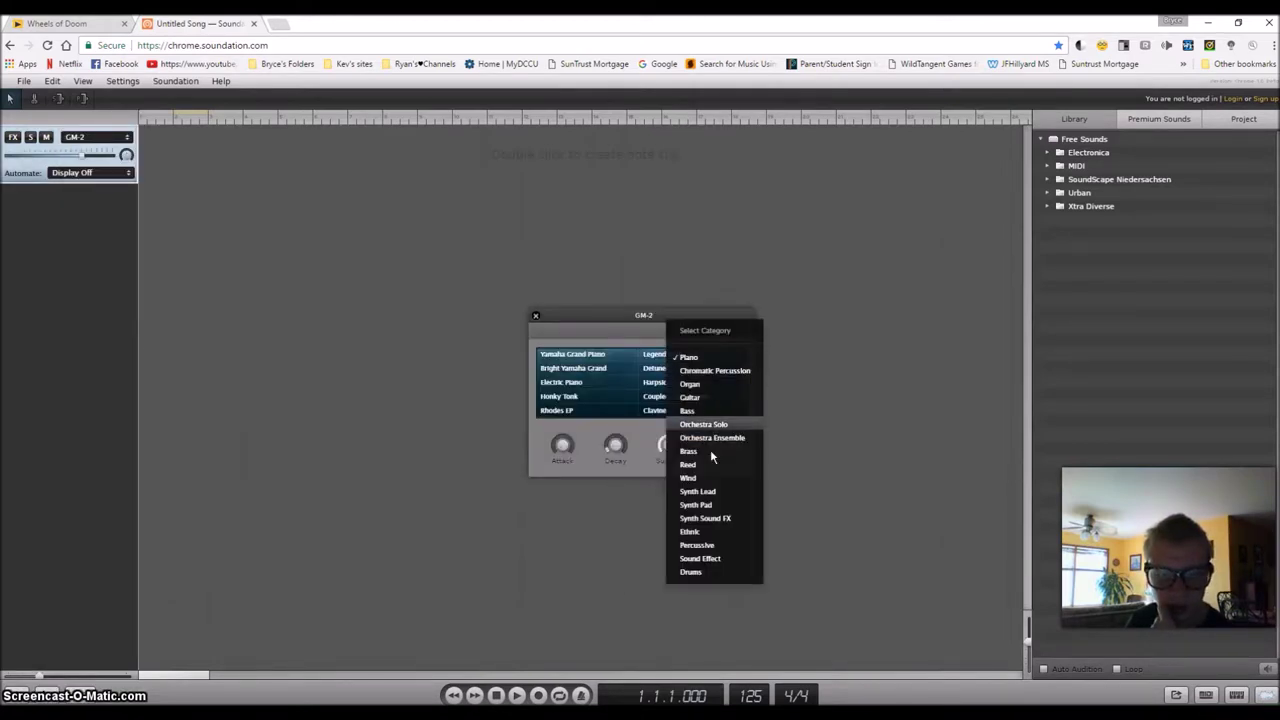
left_click(707, 573)
left_click(591, 358)
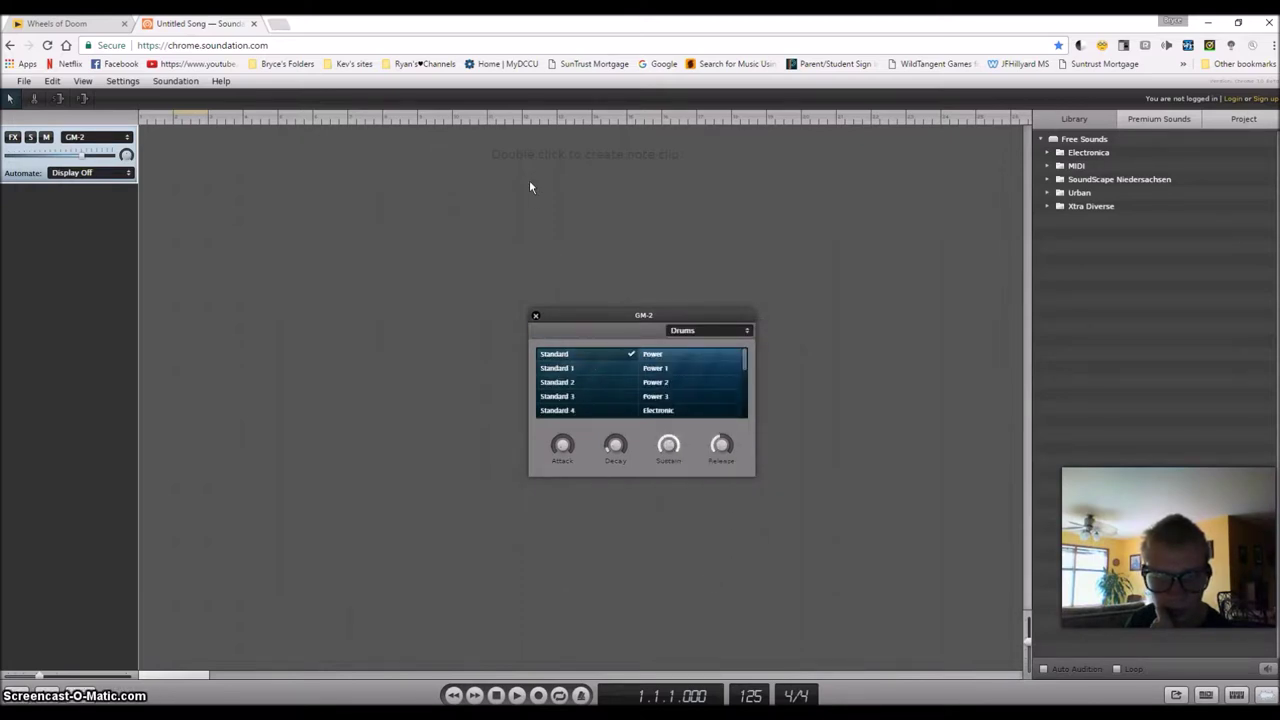
Create a note clip at the start of the drum track, open it for editing, and audition a drum sound
double_click(530, 152)
left_click_drag(532, 152, 92, 143)
left_click(485, 372)
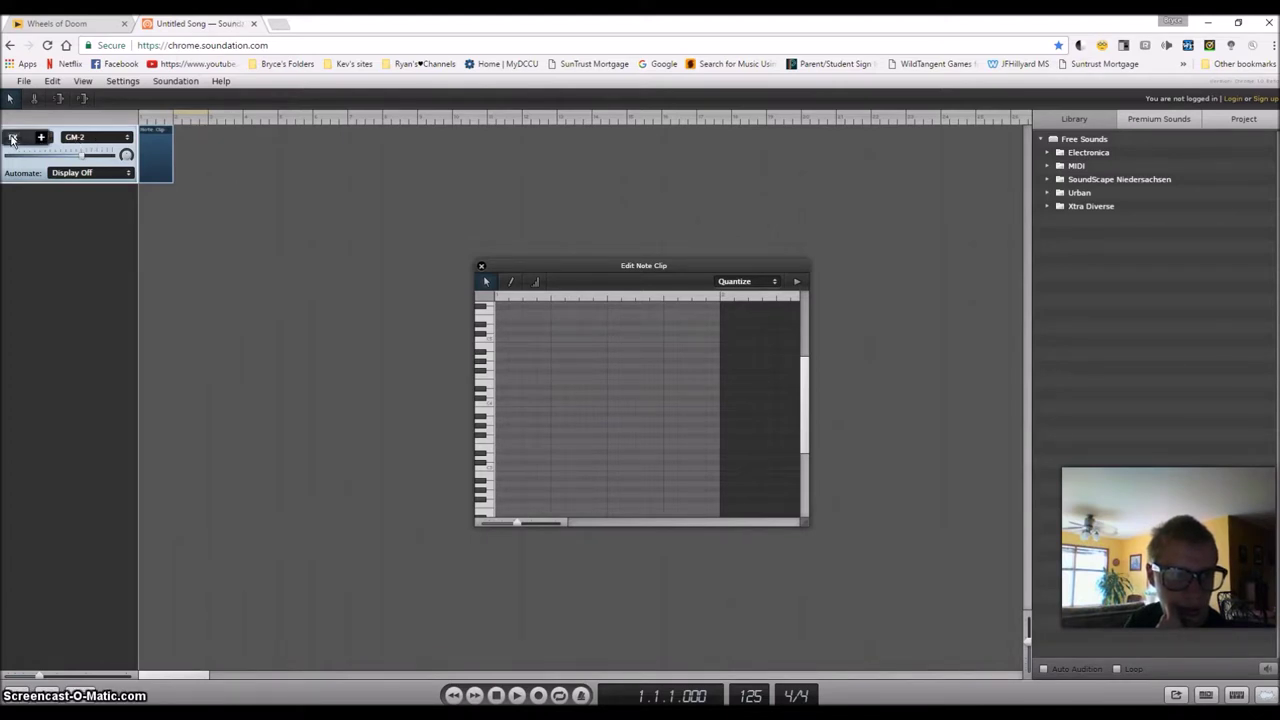
Add a Reverb effect to the drum track with the Huge Tall preset
left_click(41, 139)
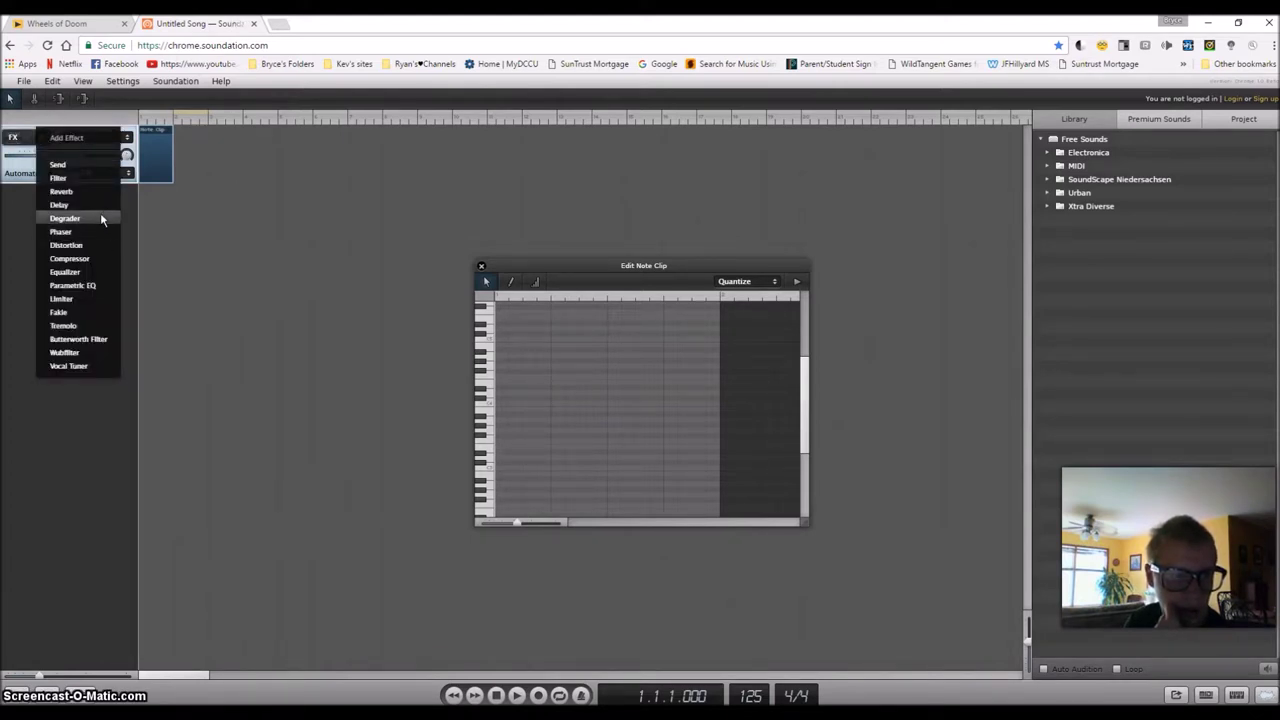
left_click(96, 193)
left_click(738, 369)
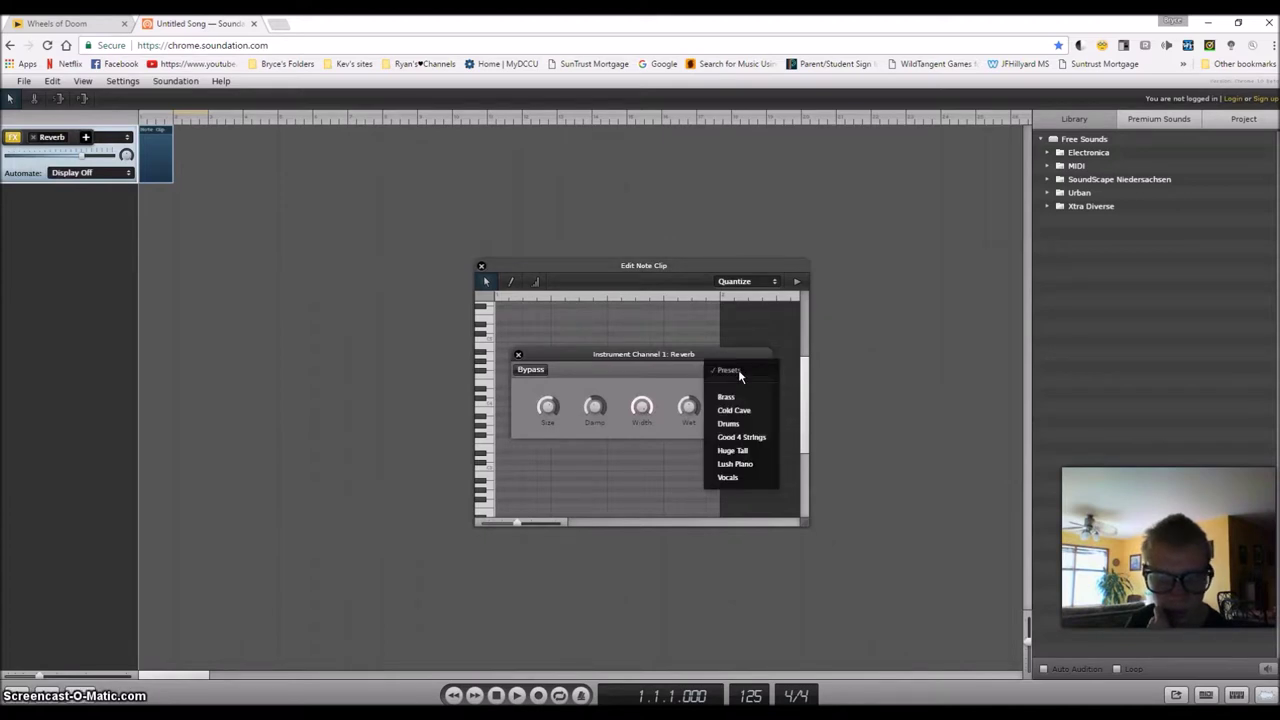
left_click(735, 451)
Lengthen the drum note clip to two bars and activate the note drawing tool
left_click(484, 450)
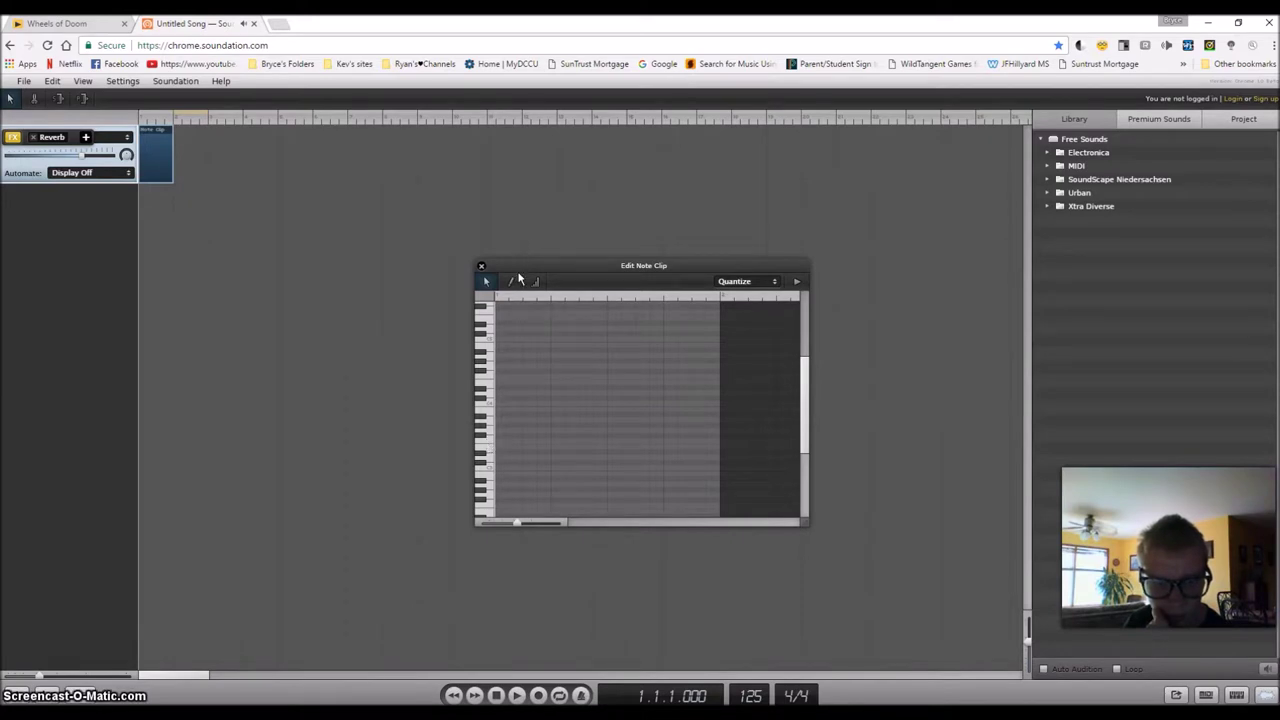
left_click_drag(172, 178, 208, 178)
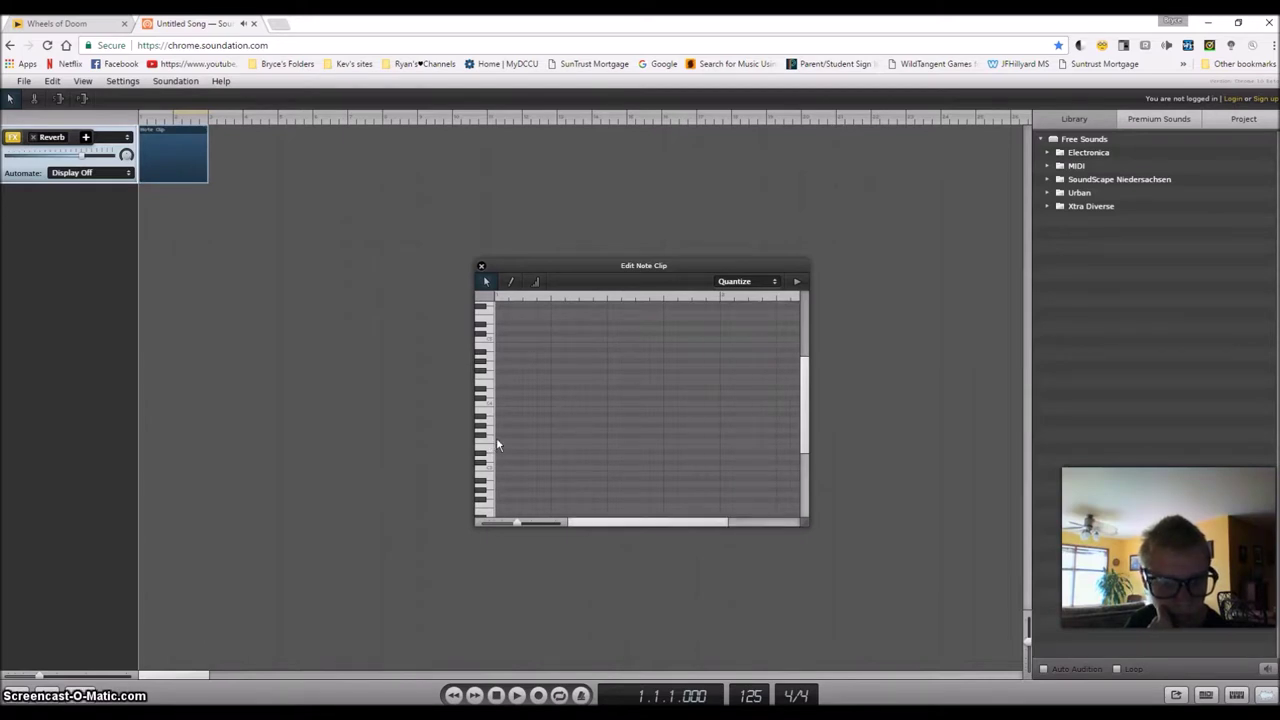
left_click(511, 282)
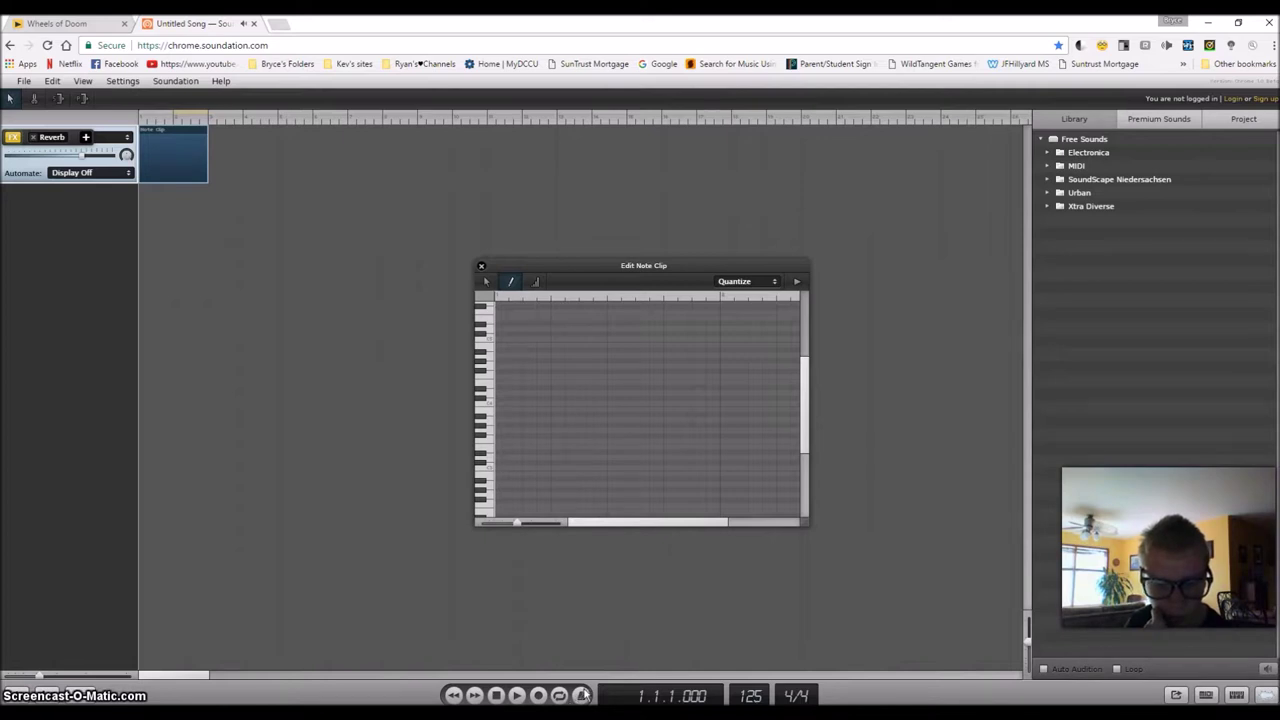
Play the song with the metronome on while trying tempos of 130 and 145, and set the tempo to 150
left_click(517, 695)
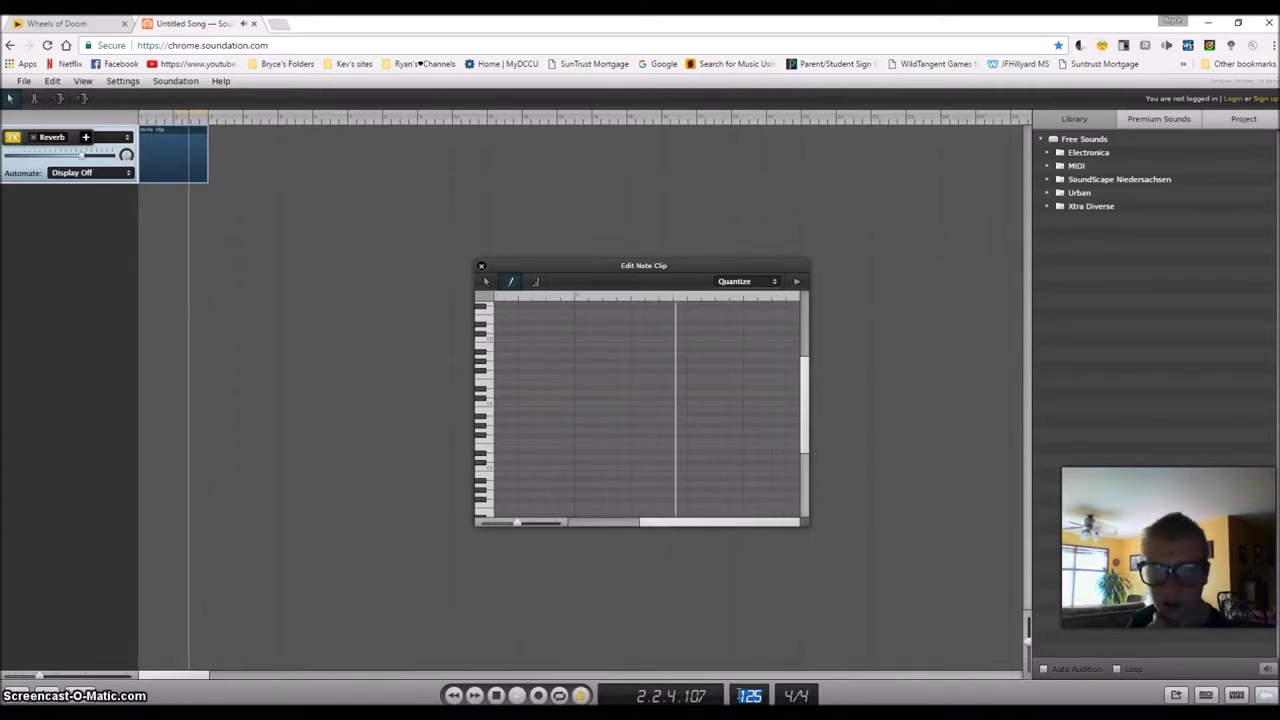
type("130")
key("Return")
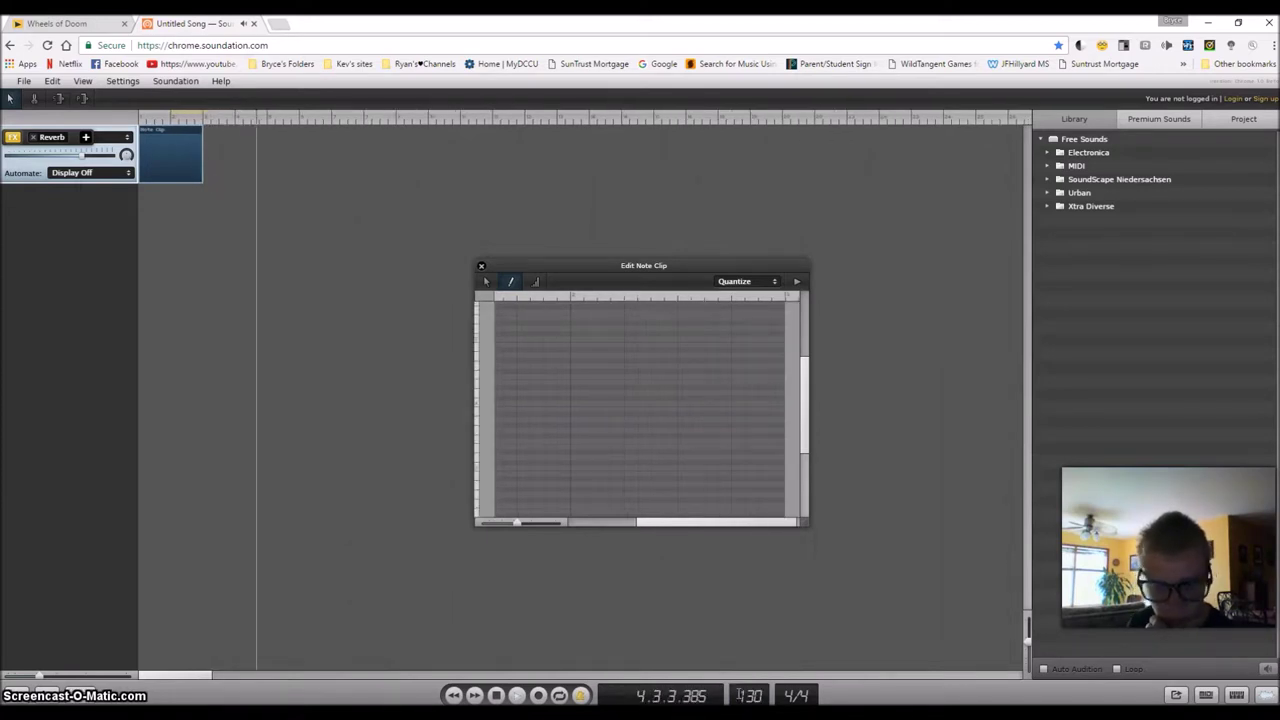
double_click(745, 696)
type("145")
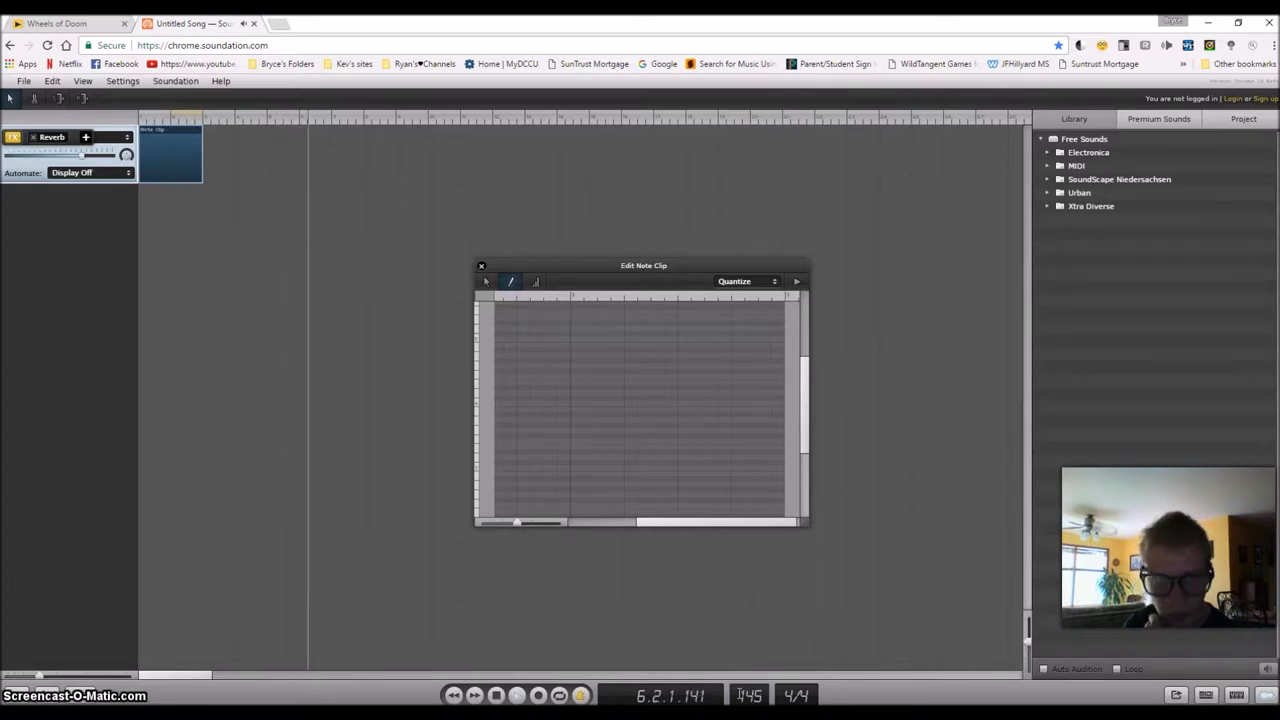
key("Return")
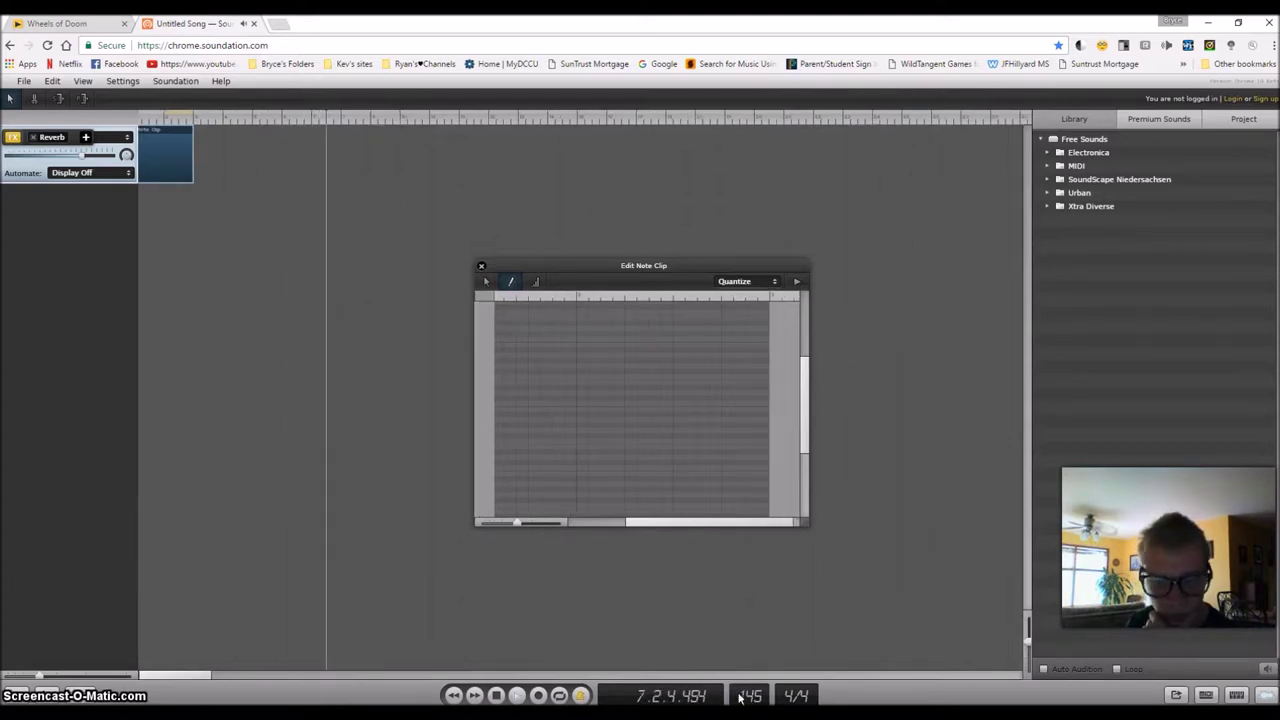
type("150")
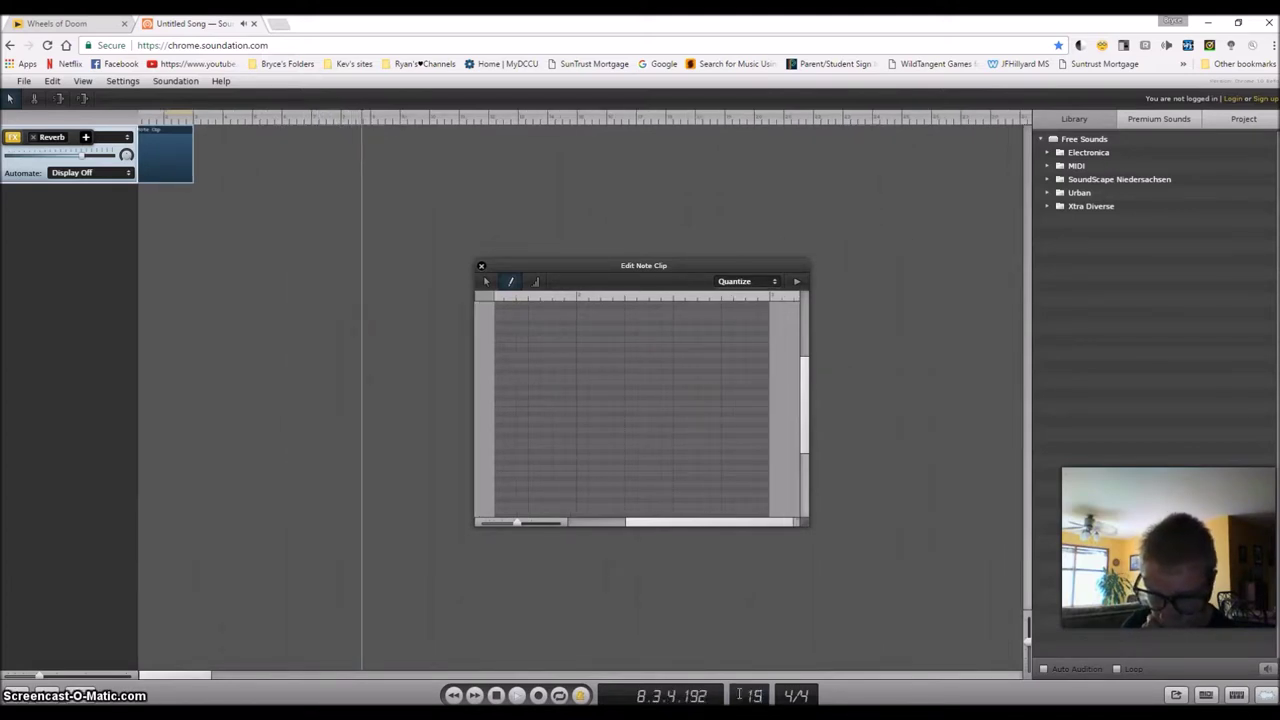
key("Return")
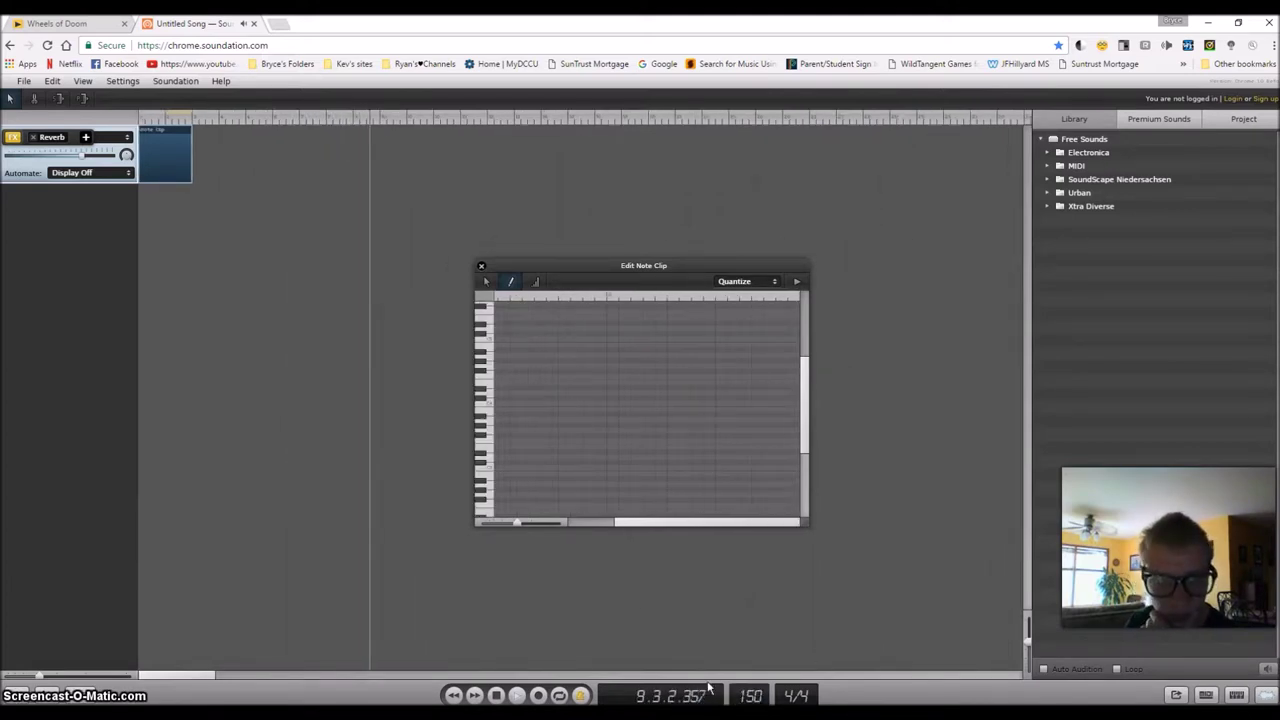
left_click(496, 695)
left_click(517, 695)
left_click(494, 696)
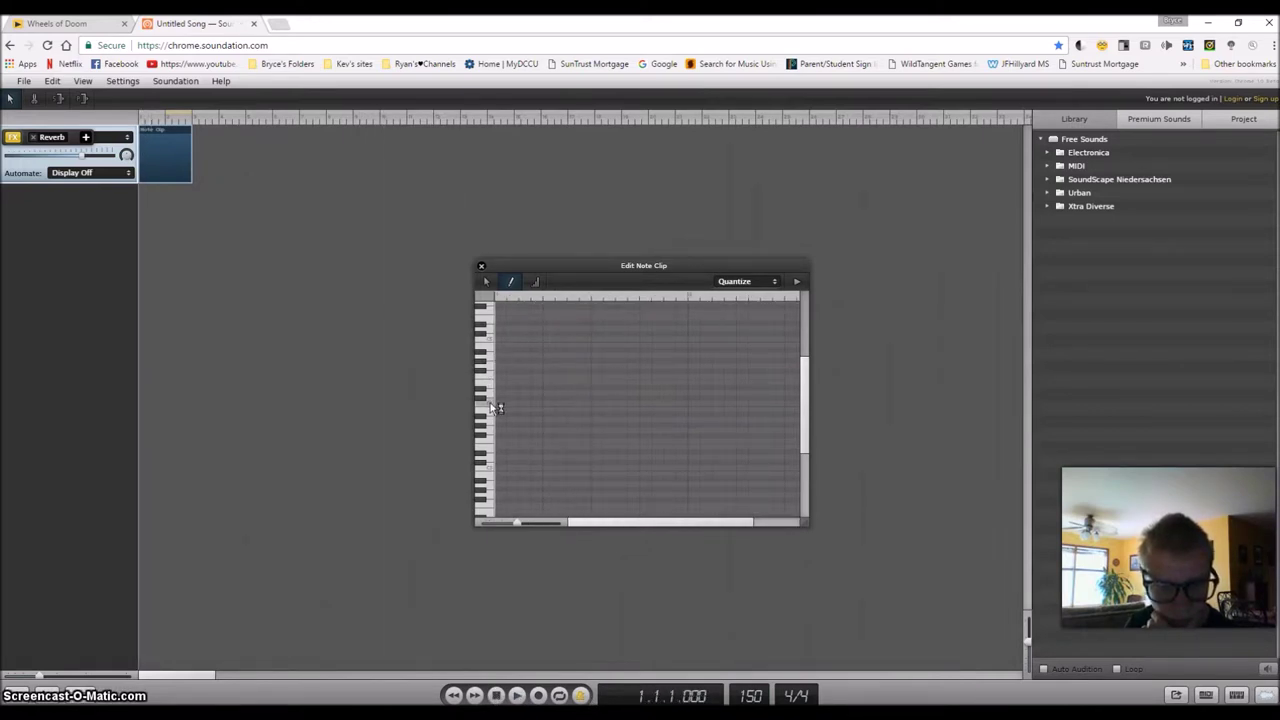
Draw five notes on one low drum row, on beats 1 and 2.5 of both bars and beat 4 of bar 2, and play them
left_click(496, 472)
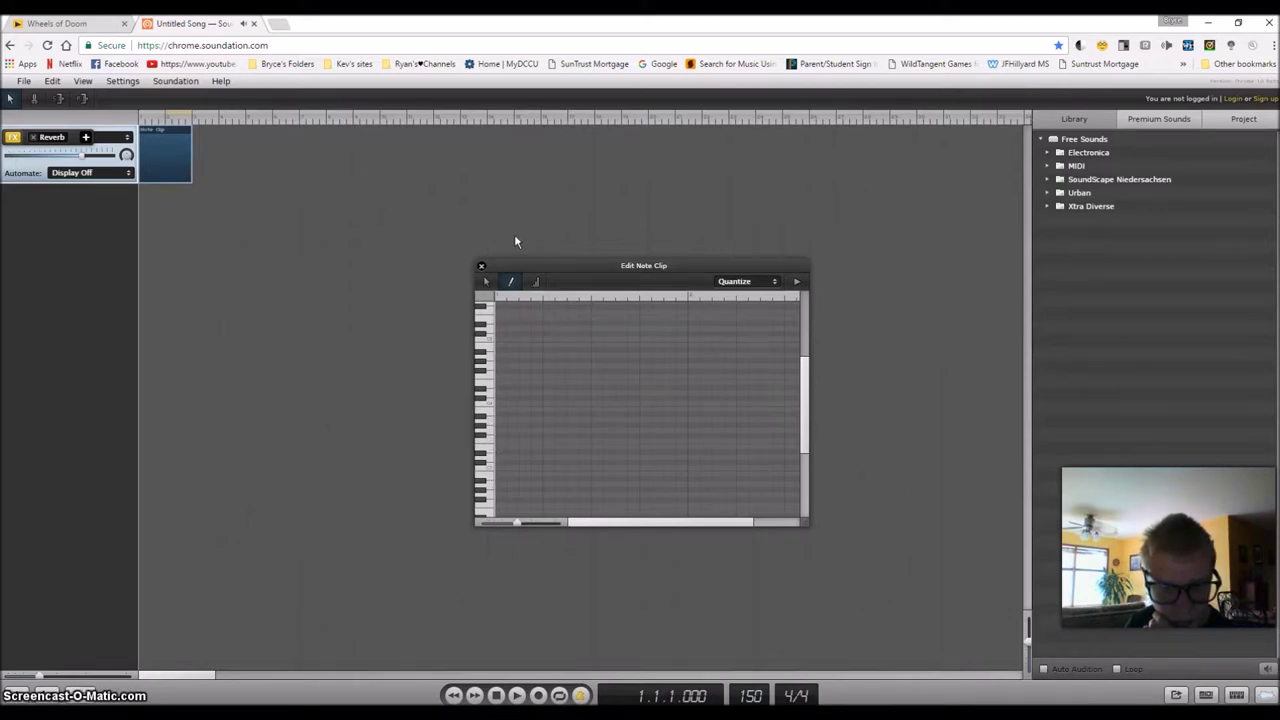
left_click(498, 440)
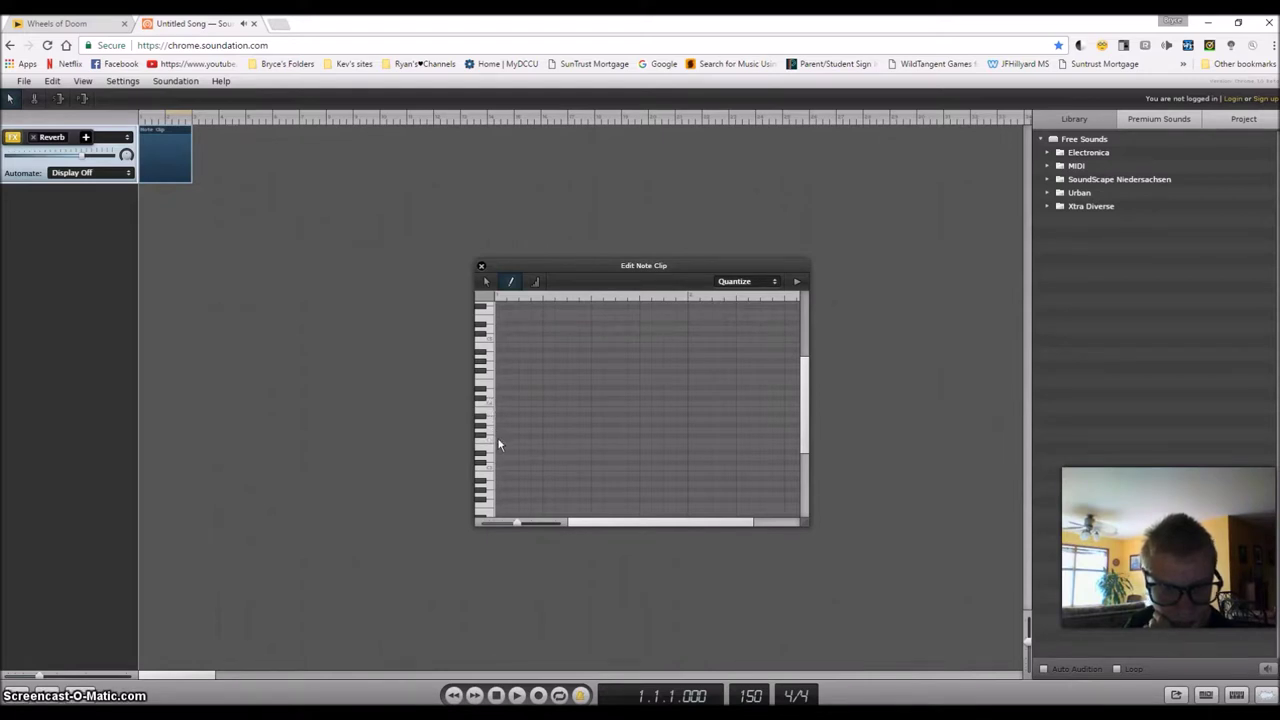
left_click(571, 441)
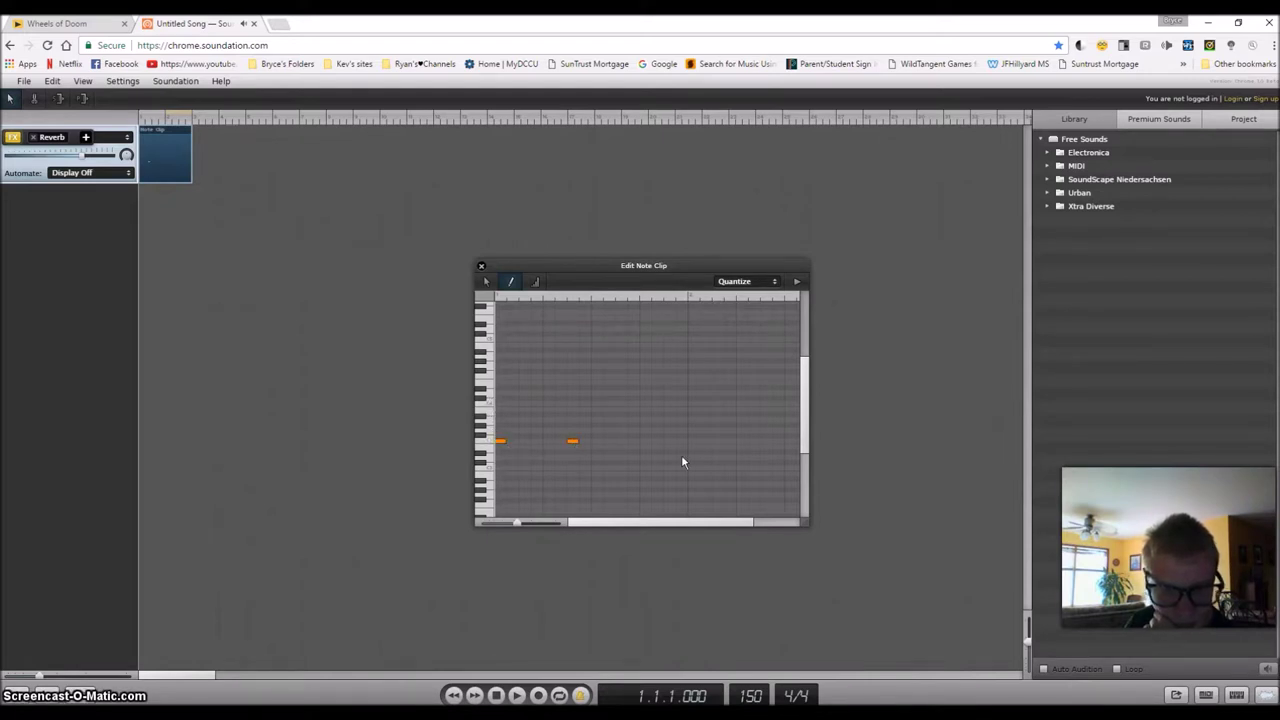
left_click(765, 440)
left_click_drag(737, 520, 800, 521)
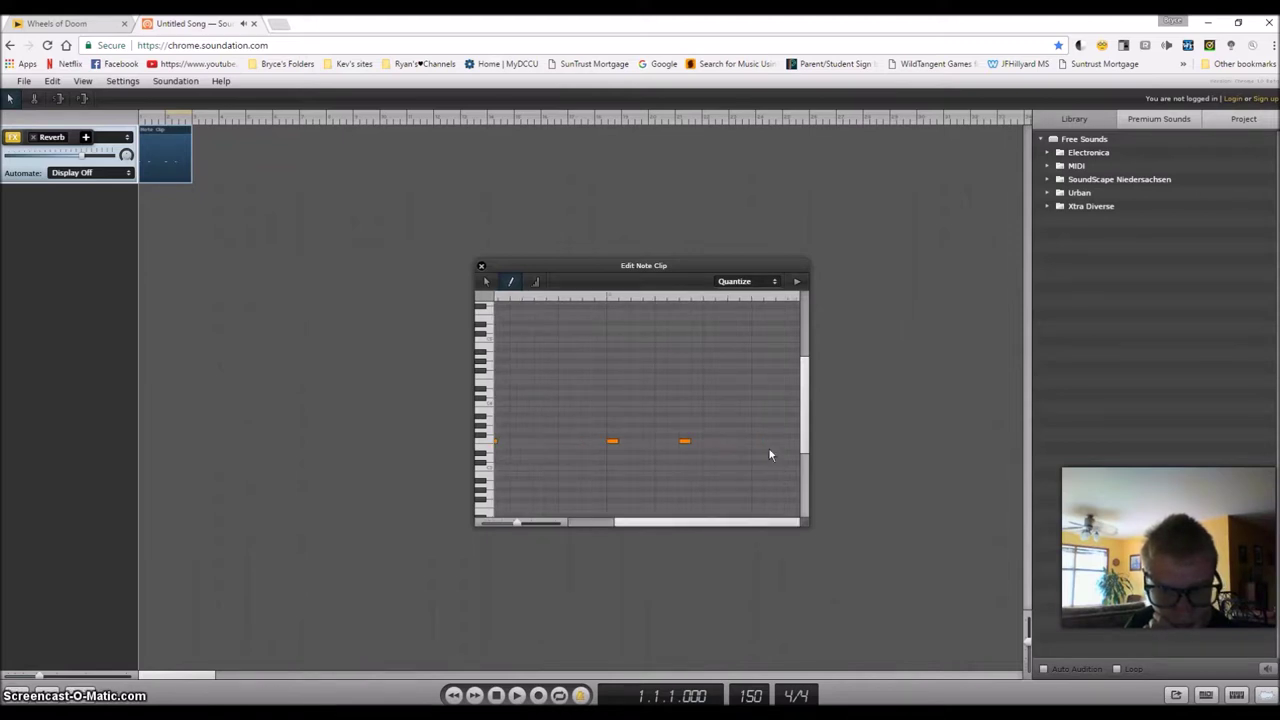
left_click(759, 440)
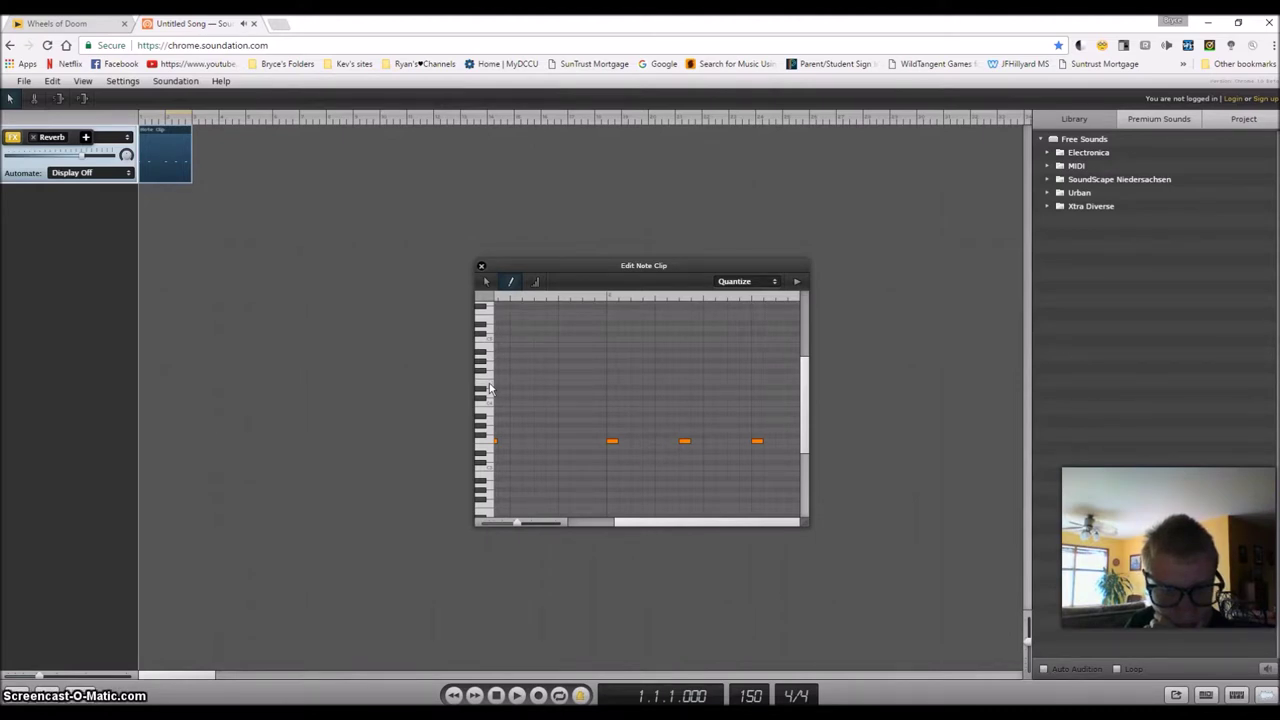
left_click(517, 695)
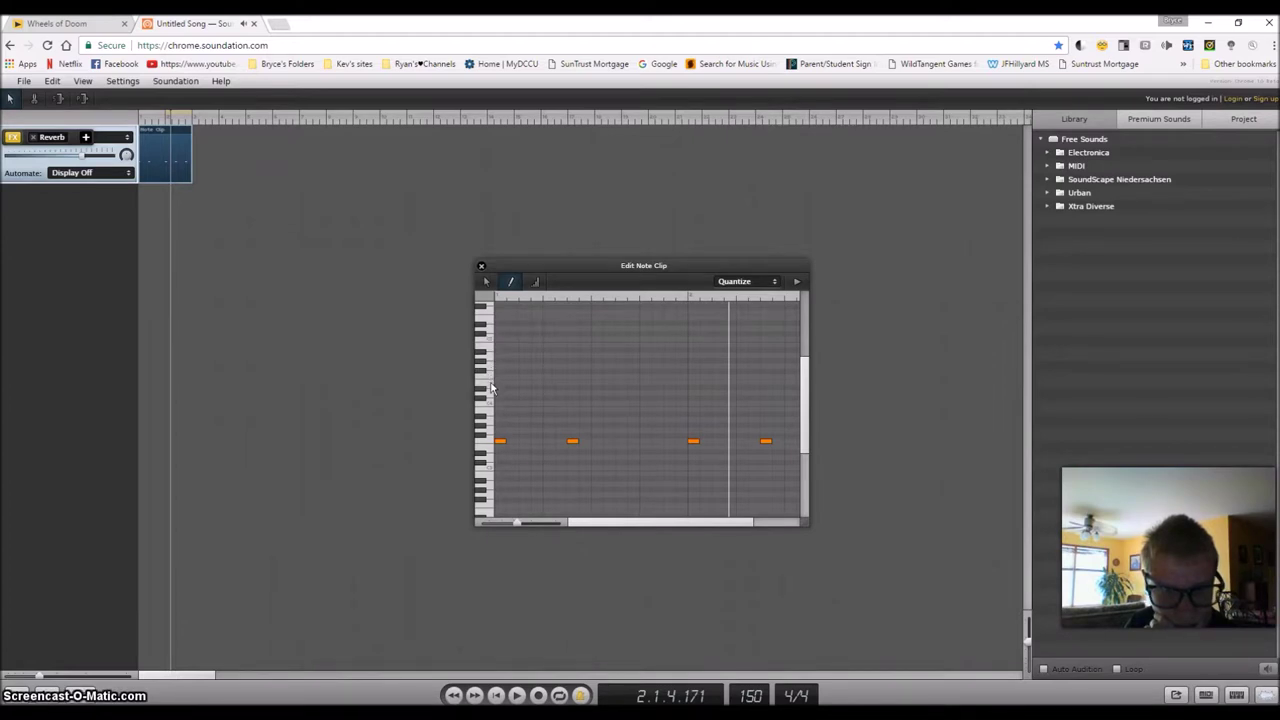
Draw notes on a higher drum row on beats 2 and 4 of both bars, removing the stray low note
left_click(548, 382)
left_click(645, 382)
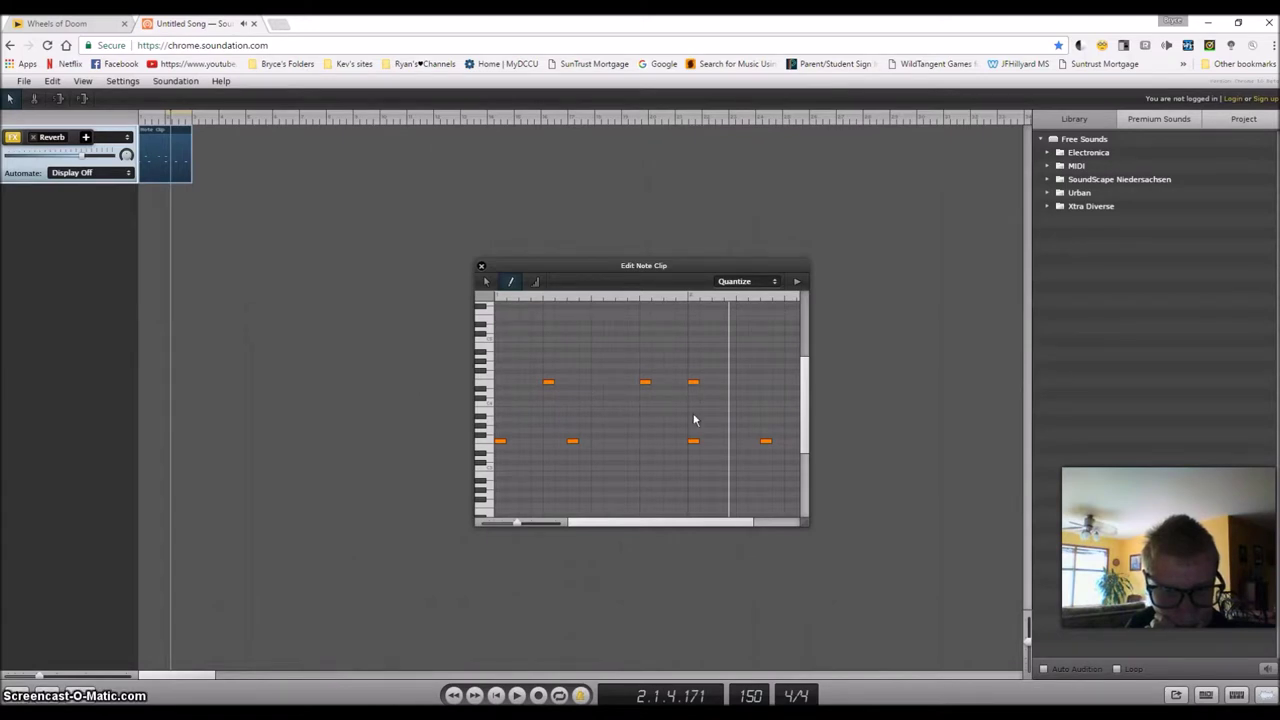
left_click_drag(695, 388, 746, 383)
left_click_drag(720, 528, 746, 528)
left_click(742, 511)
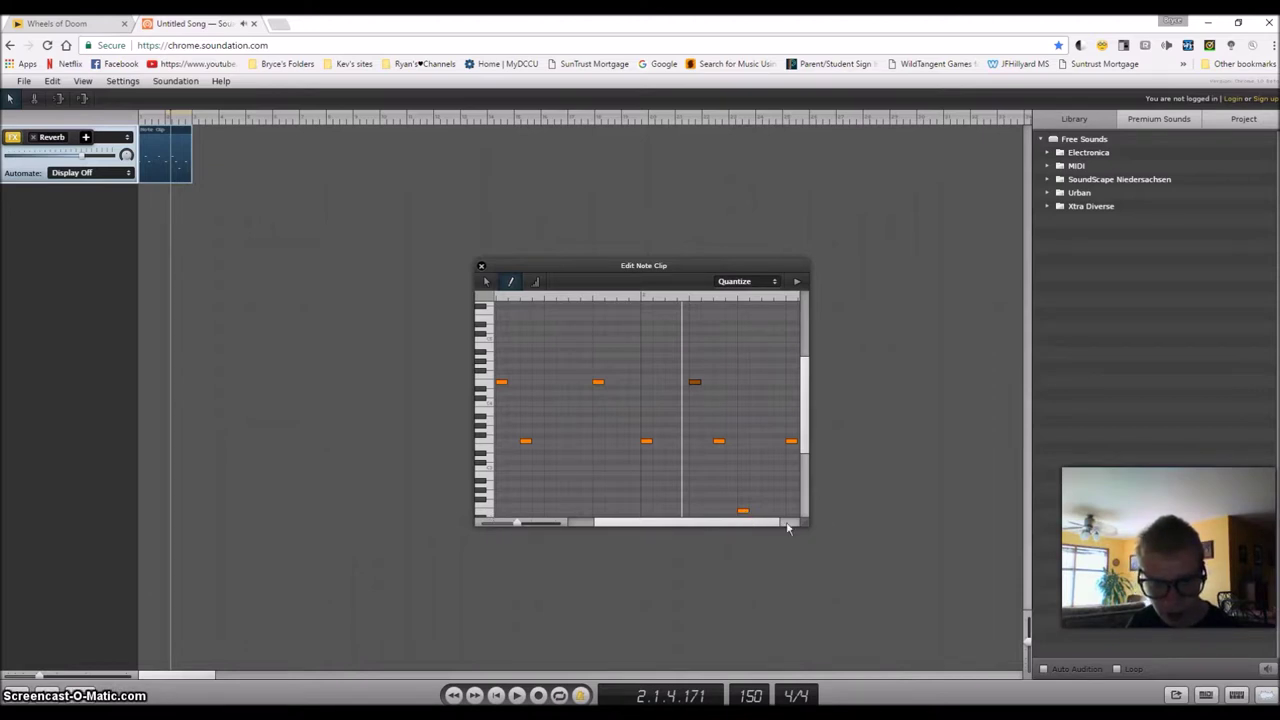
left_click(743, 512)
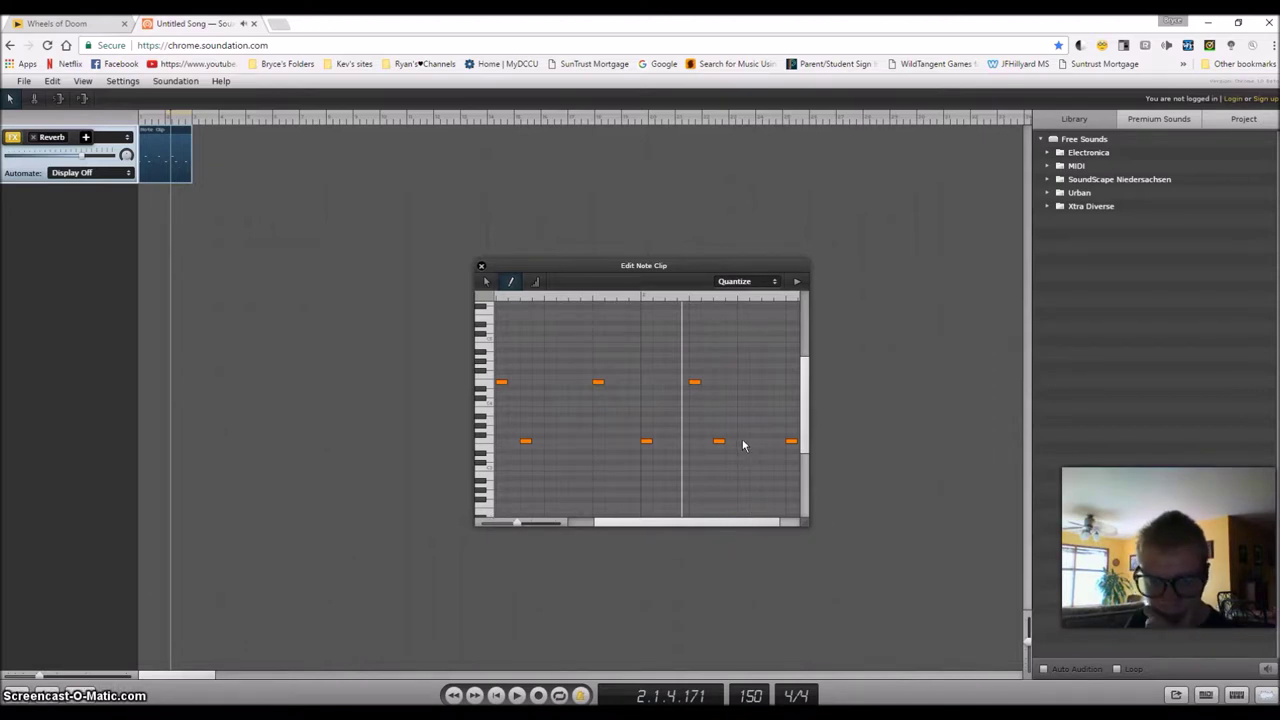
left_click_drag(760, 520, 782, 522)
left_click(475, 698)
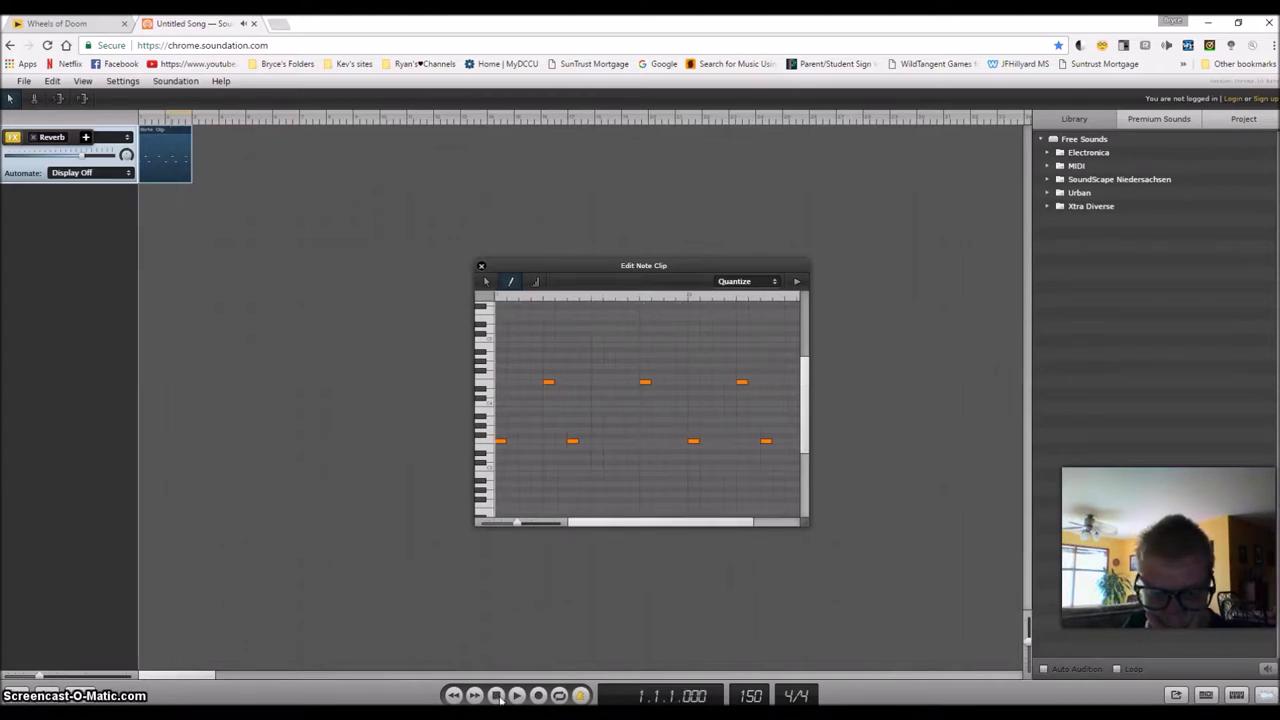
Play the drum pattern with the metronome off, and add notes on a third, higher row near the end of each bar
left_click(517, 696)
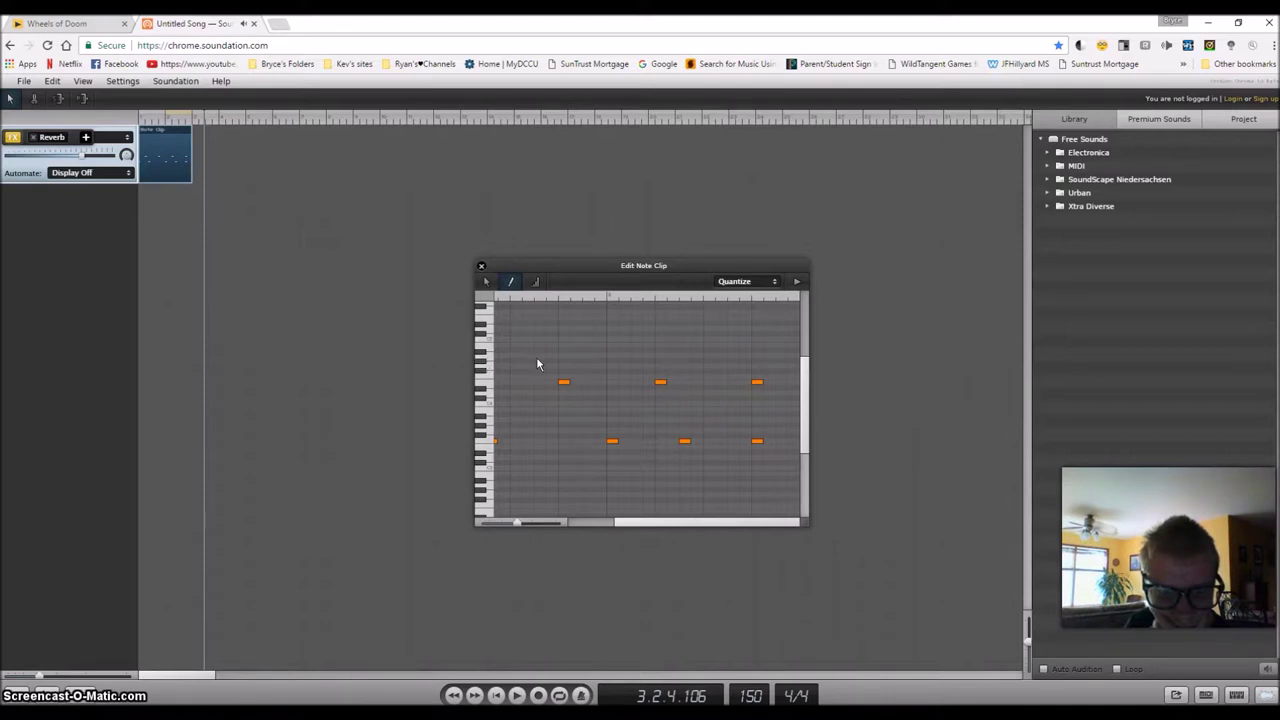
left_click(575, 362)
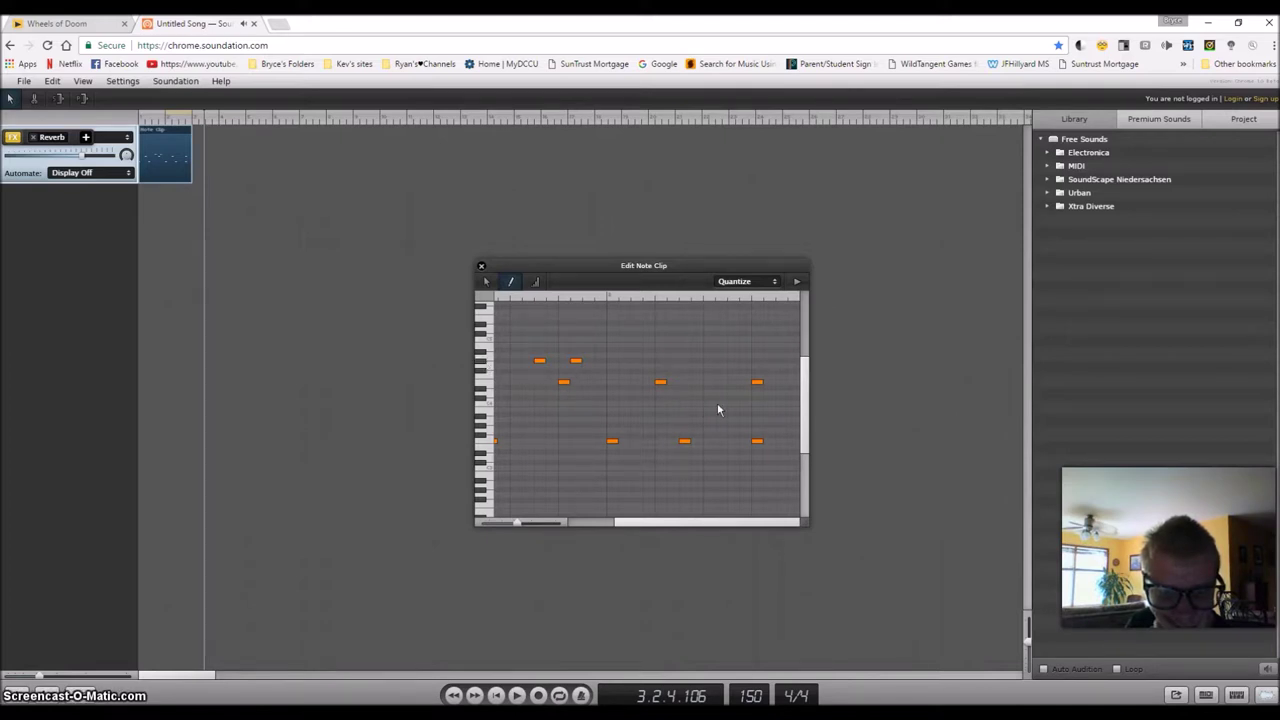
left_click(780, 362)
left_click(517, 695)
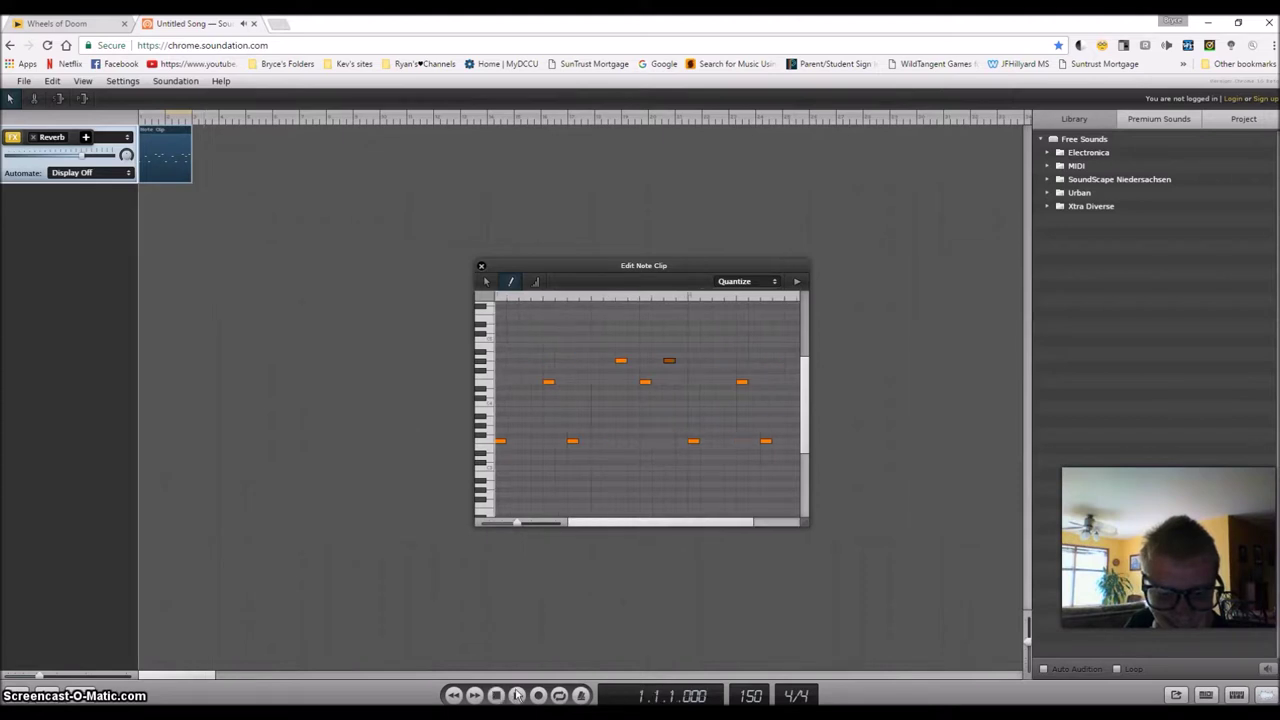
Loop the two-bar drum clip out to 16 bars during playback, and listen to the repeated pattern
left_click(517, 695)
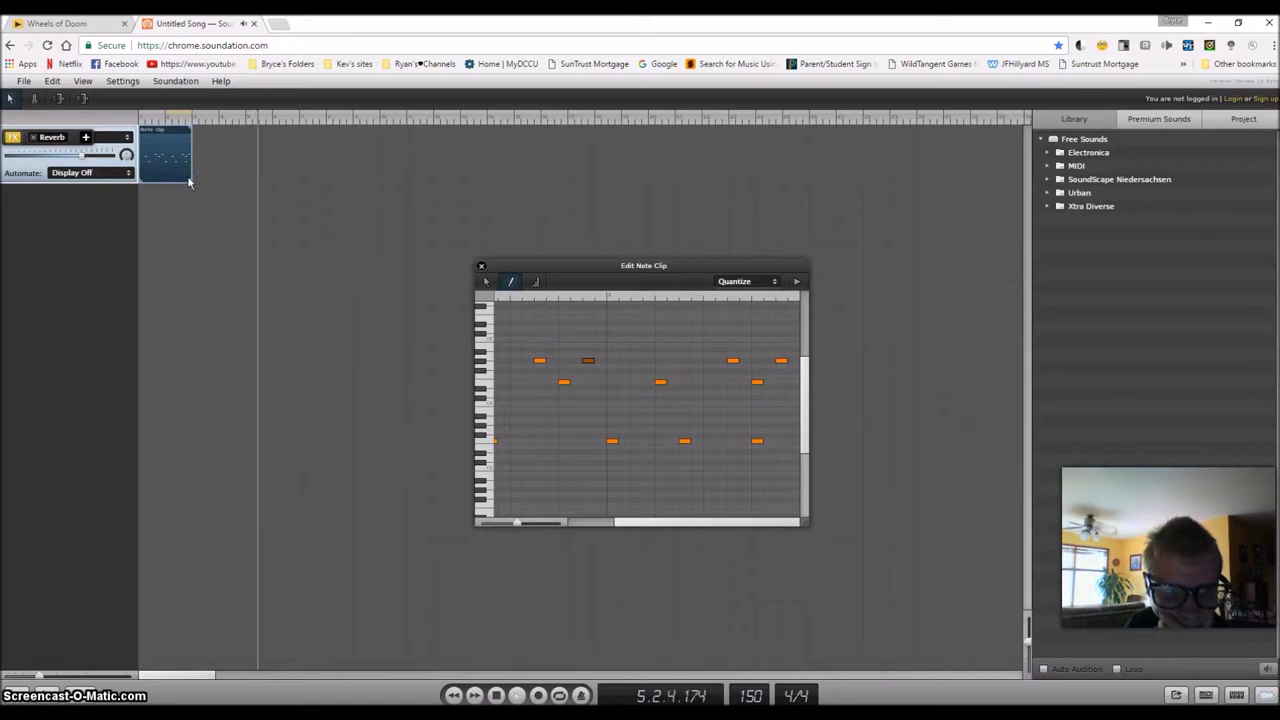
left_click_drag(190, 178, 538, 205)
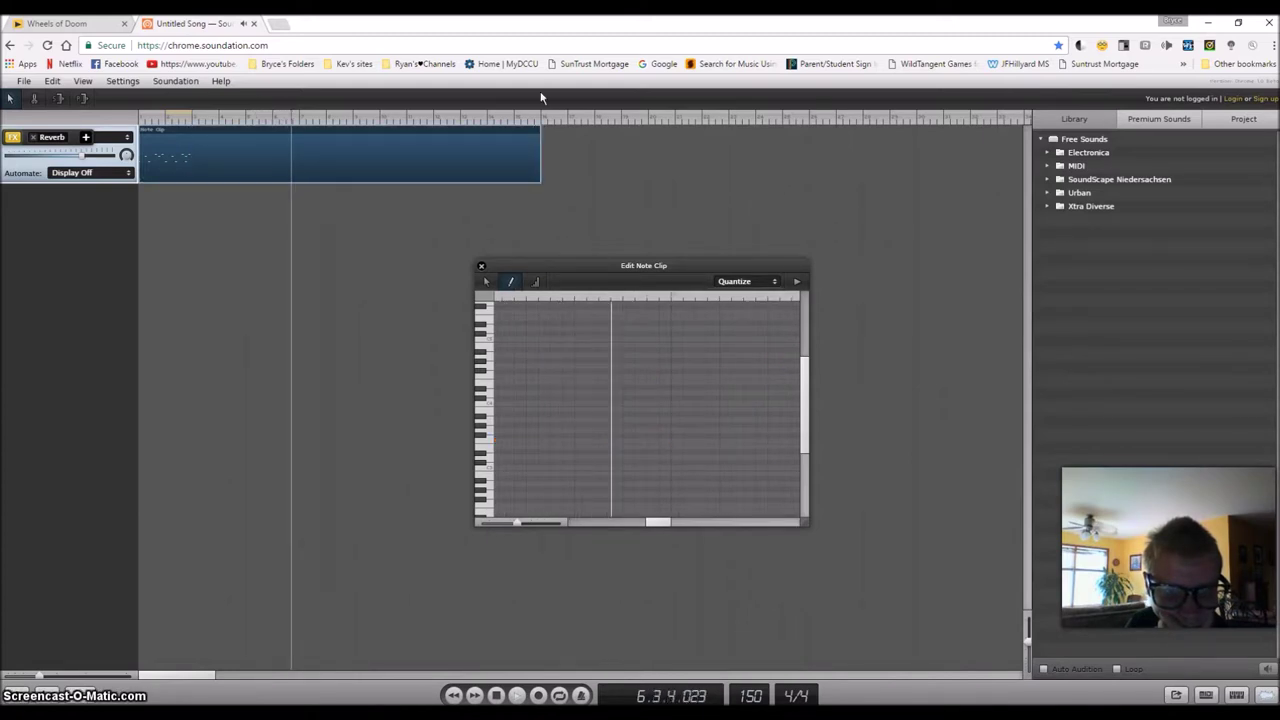
left_click_drag(540, 128, 886, 150)
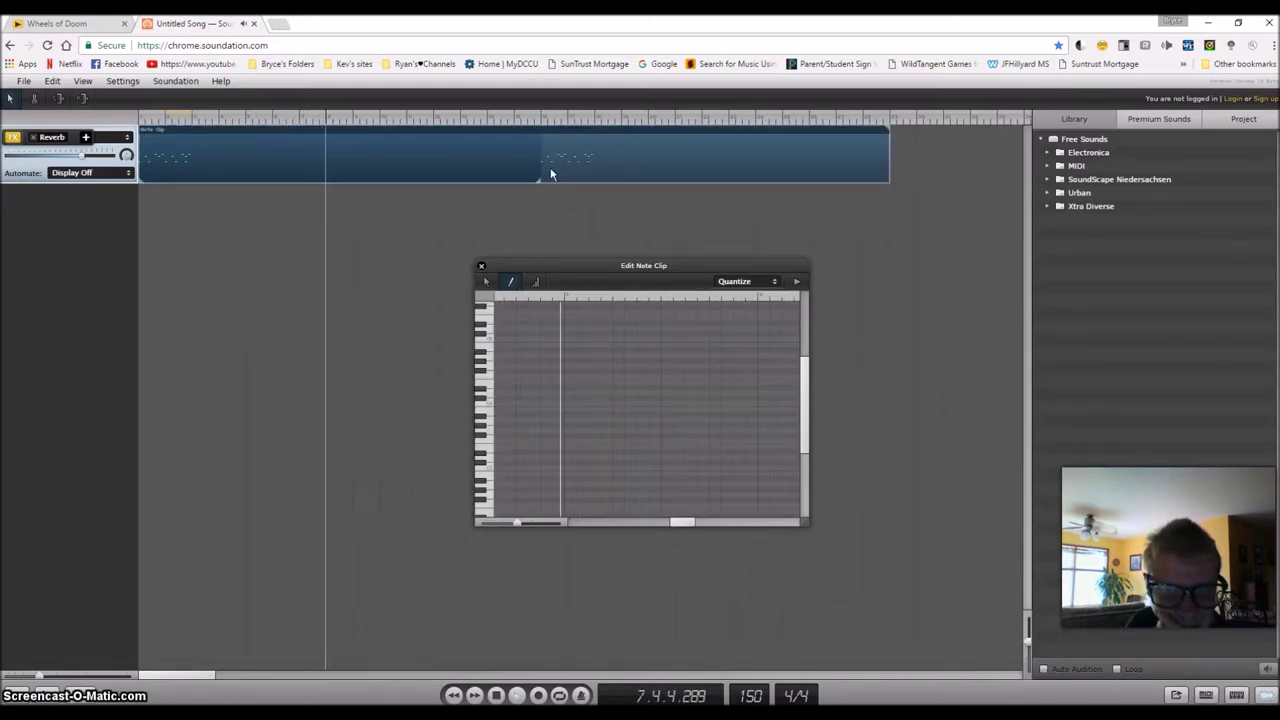
left_click_drag(534, 177, 565, 144)
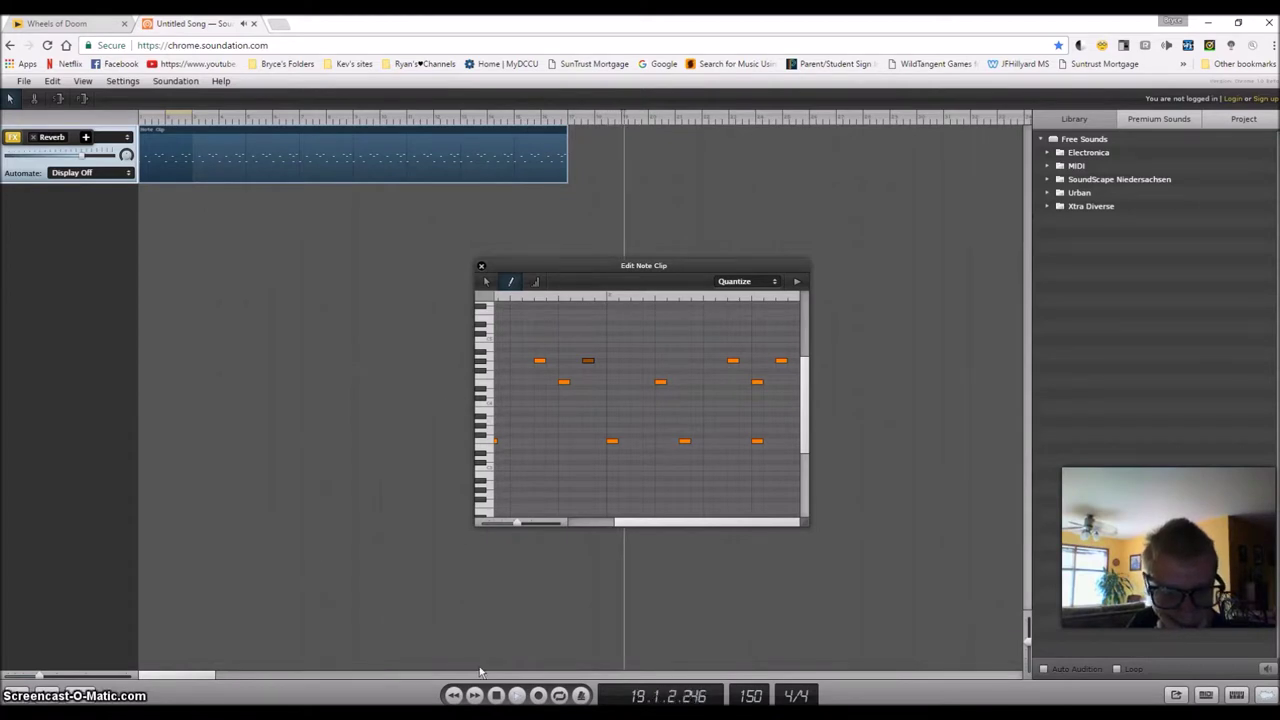
left_click(517, 693)
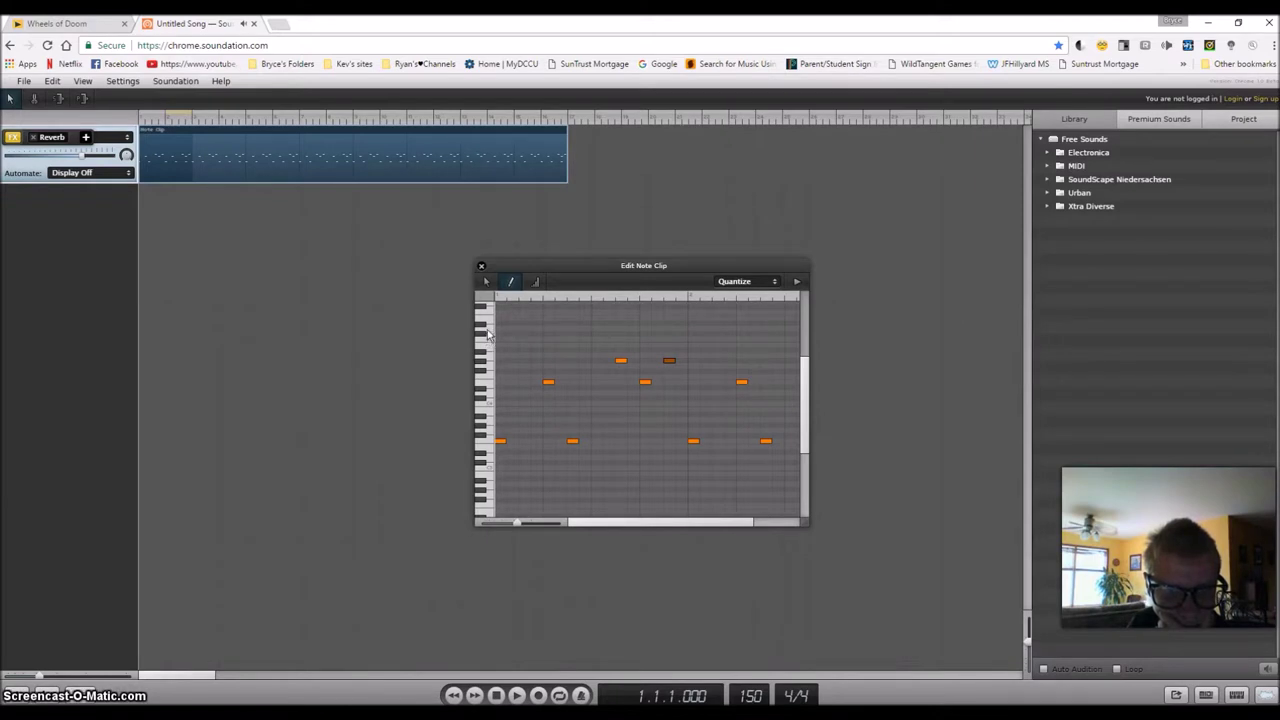
Draw four notes alternating between two adjacent higher rows, from after beat 3 of bar 1 to the start of bar 2, and play them
scroll(501, 336, "up", 3)
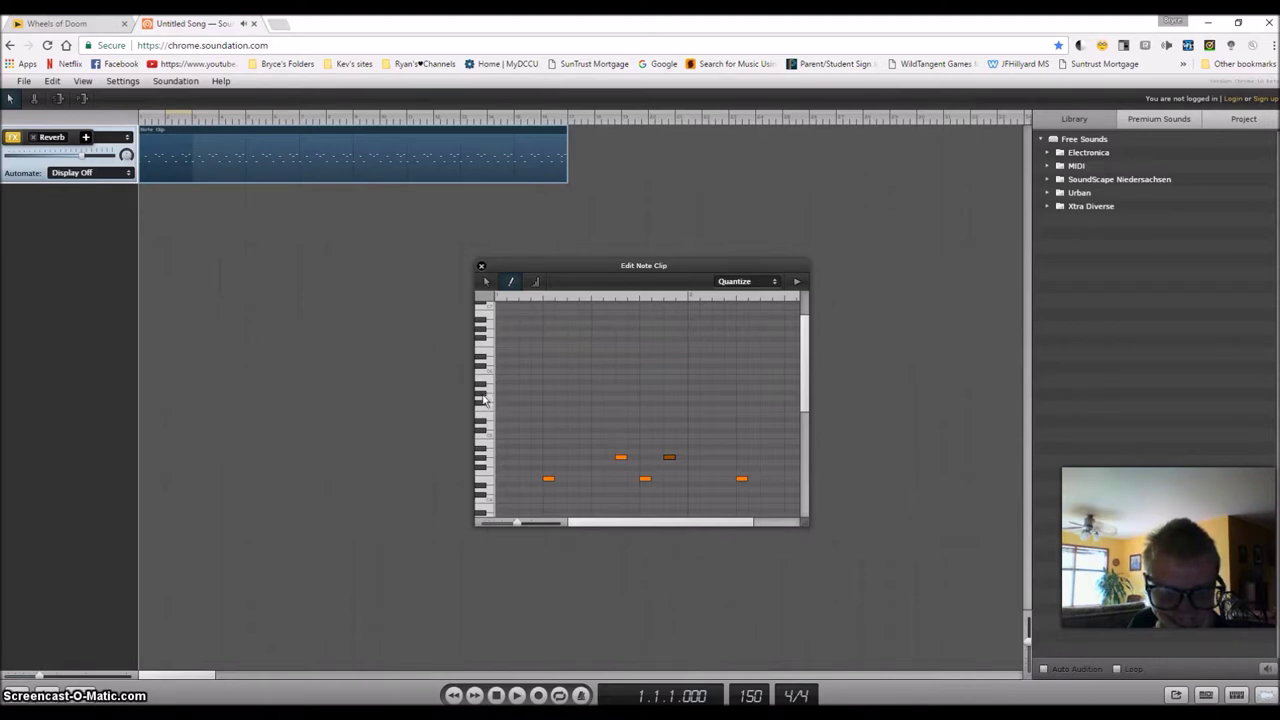
left_click(609, 394)
mouse_move(645, 526)
left_mouse_down()
mouse_move(681, 527)
mouse_move(658, 529)
left_mouse_up()
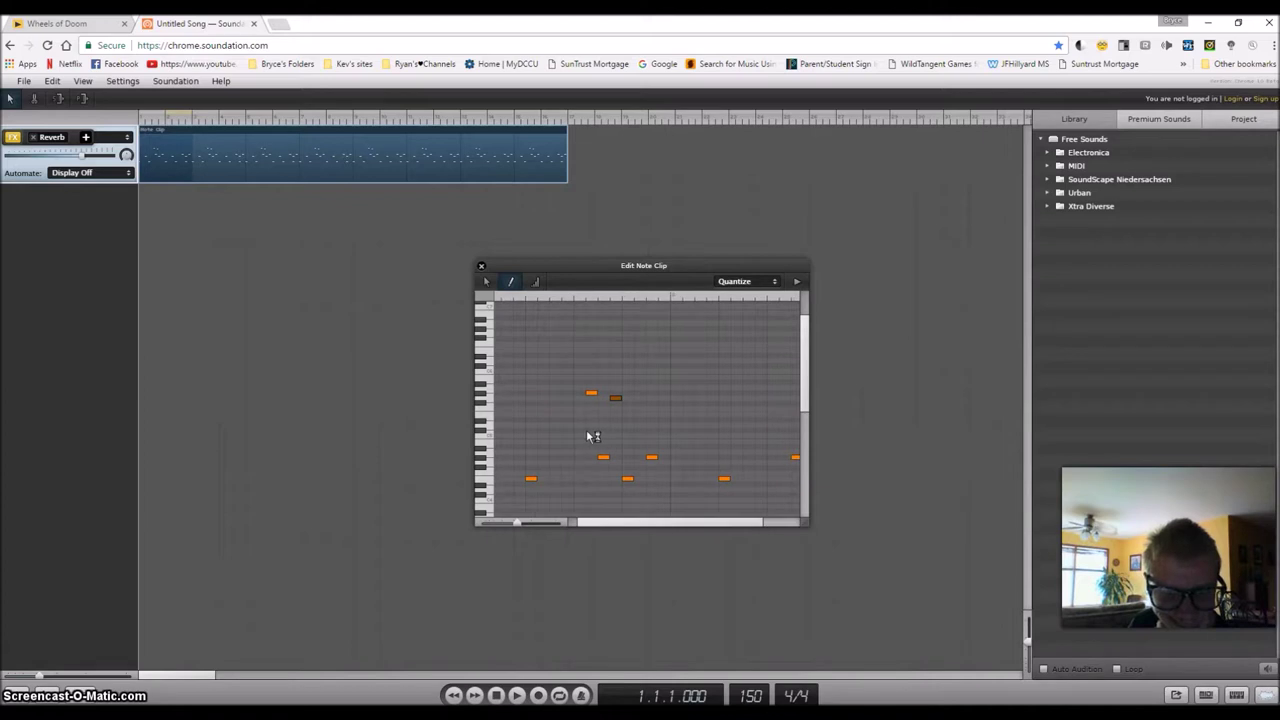
left_click(652, 395)
left_click(662, 399)
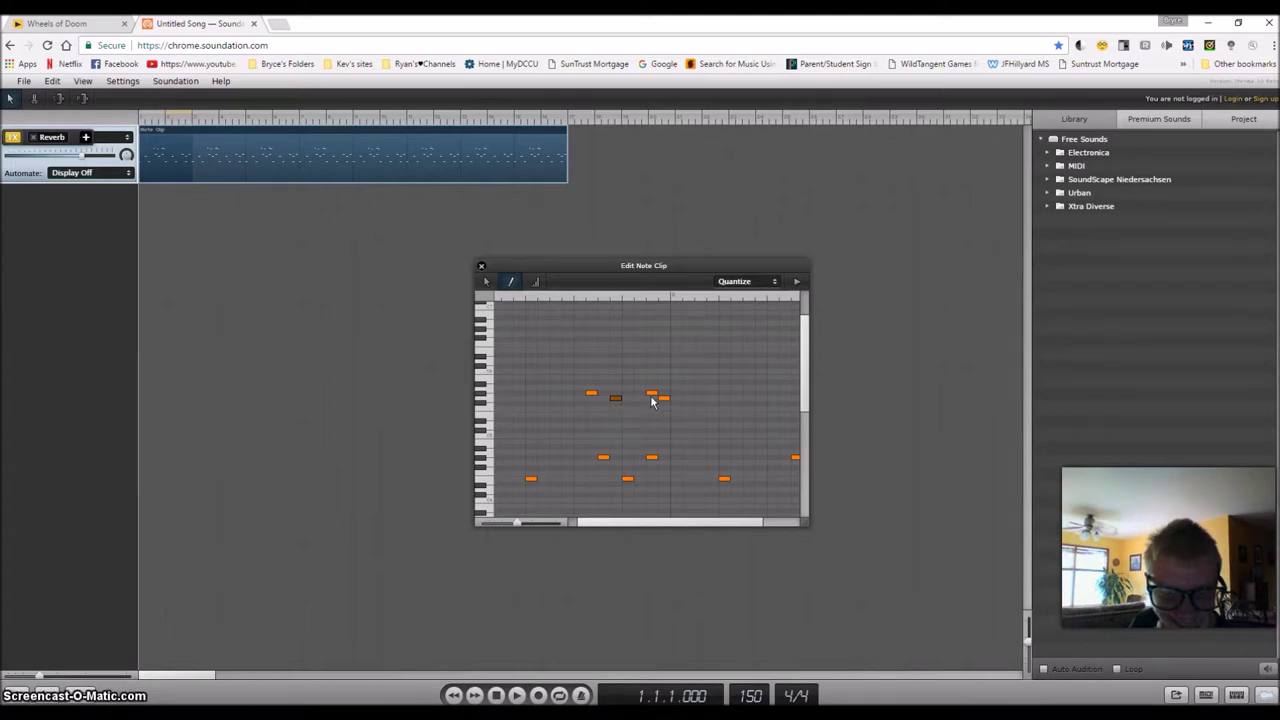
left_click_drag(668, 401, 676, 400)
left_click(517, 697)
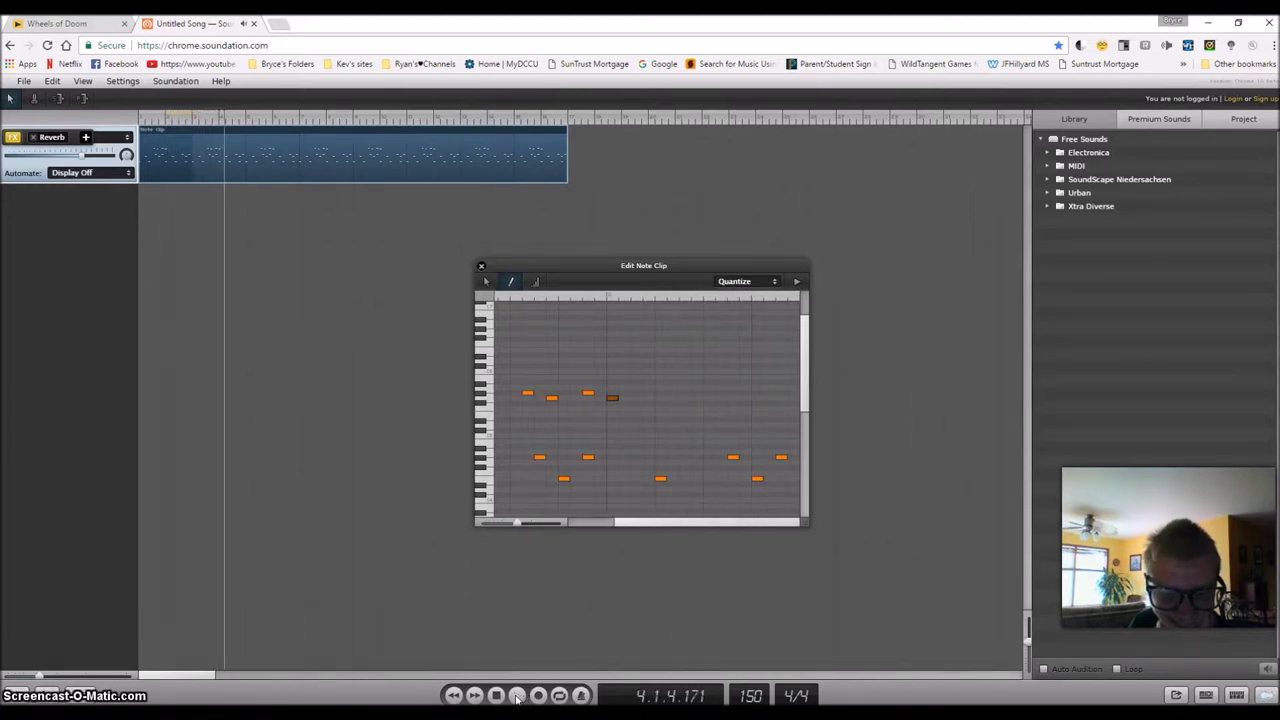
Shift the four alternating high notes three sixteenths earlier and play the pattern
key("v")
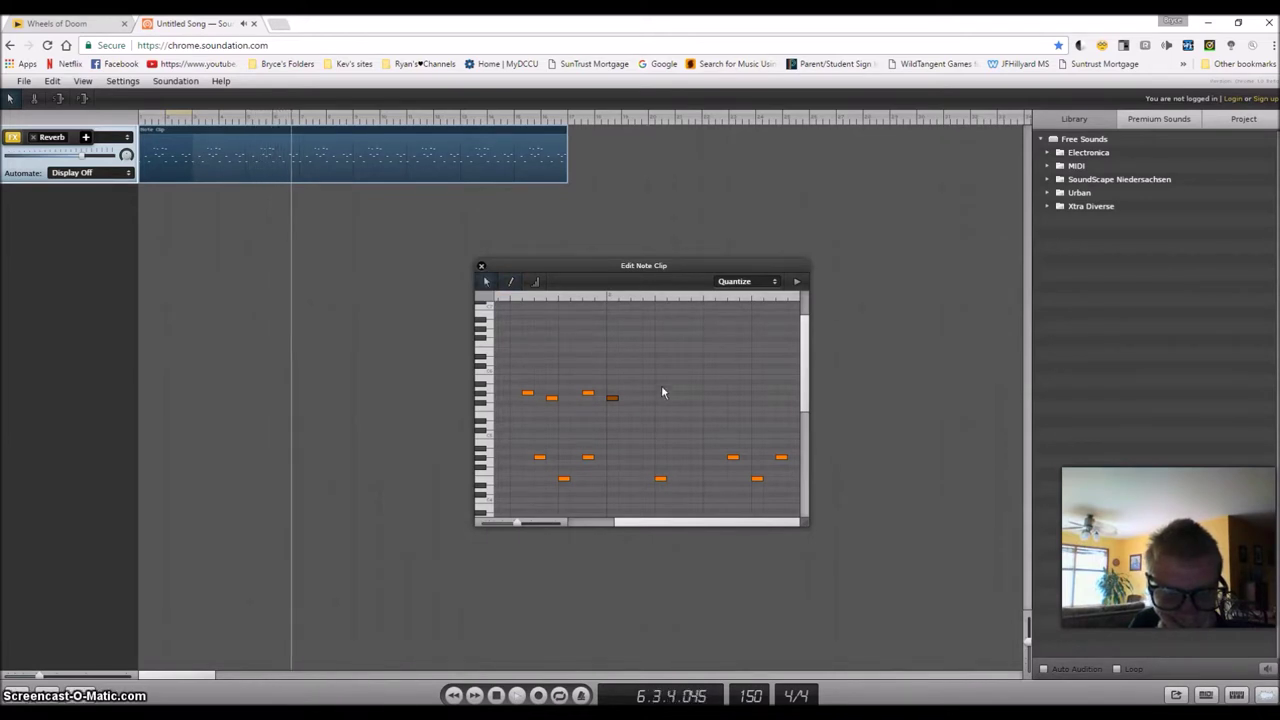
left_click_drag(651, 380, 515, 396)
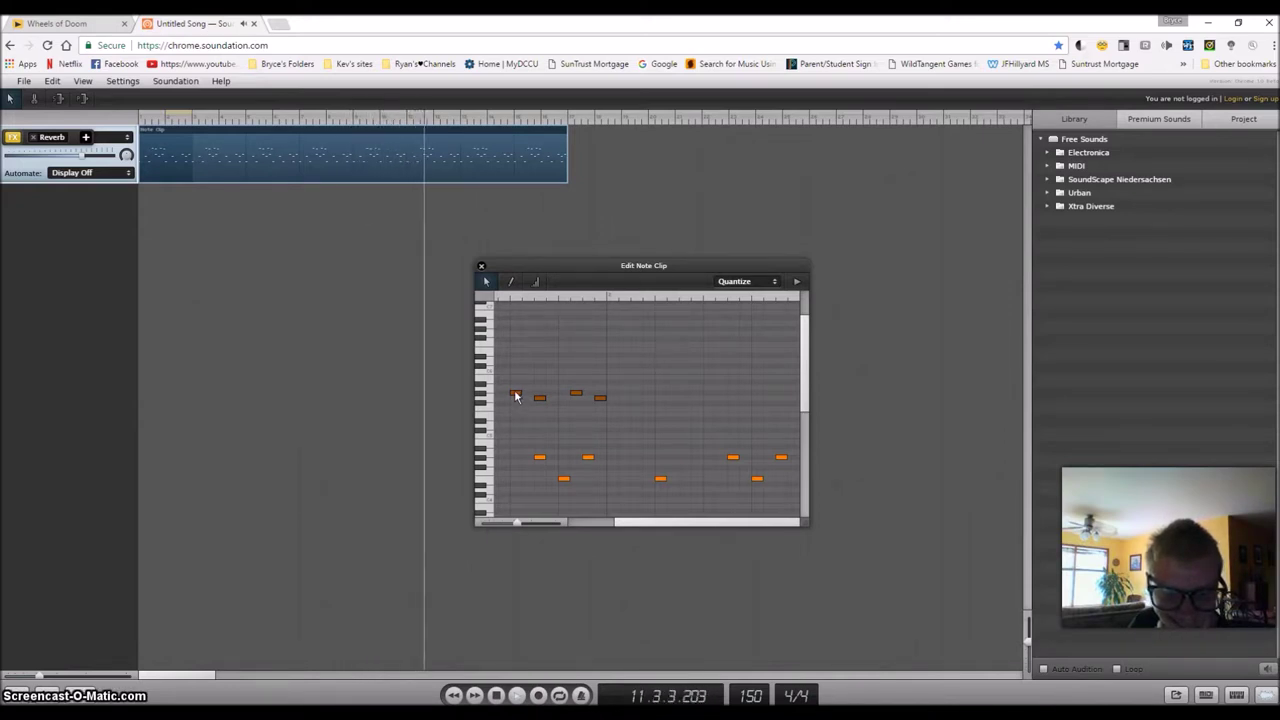
left_click_drag(515, 396, 505, 398)
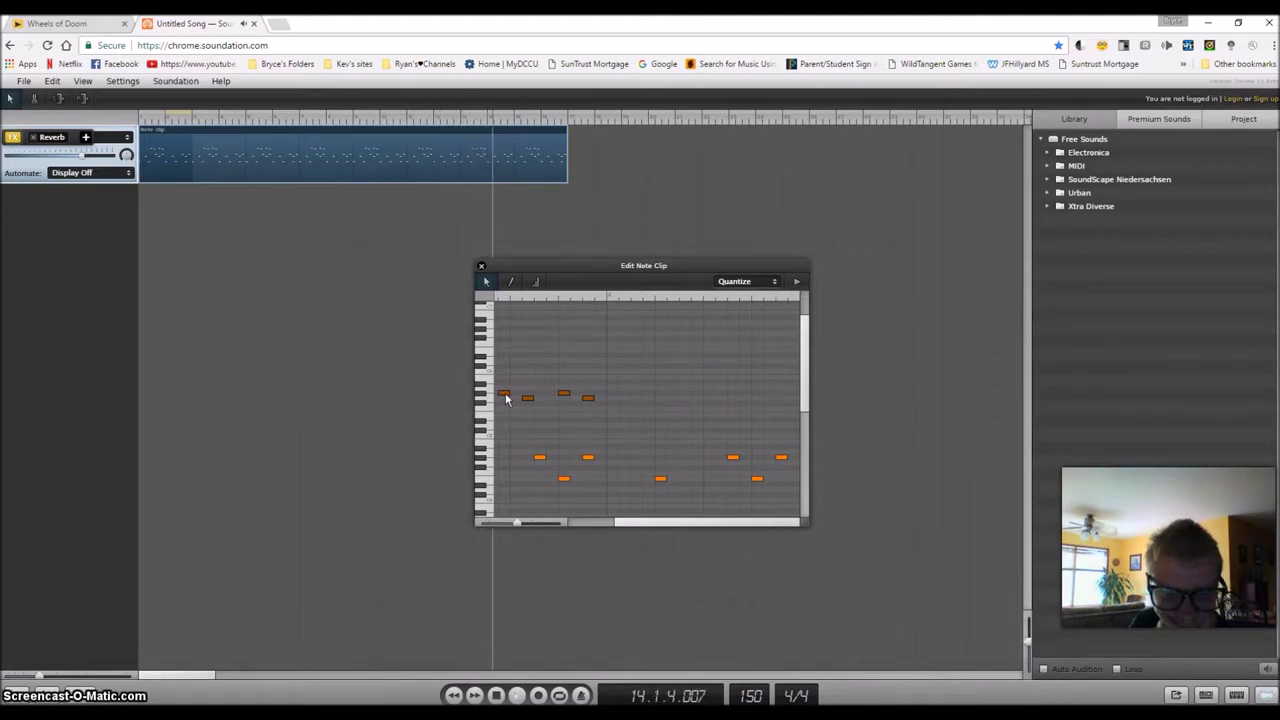
key("space")
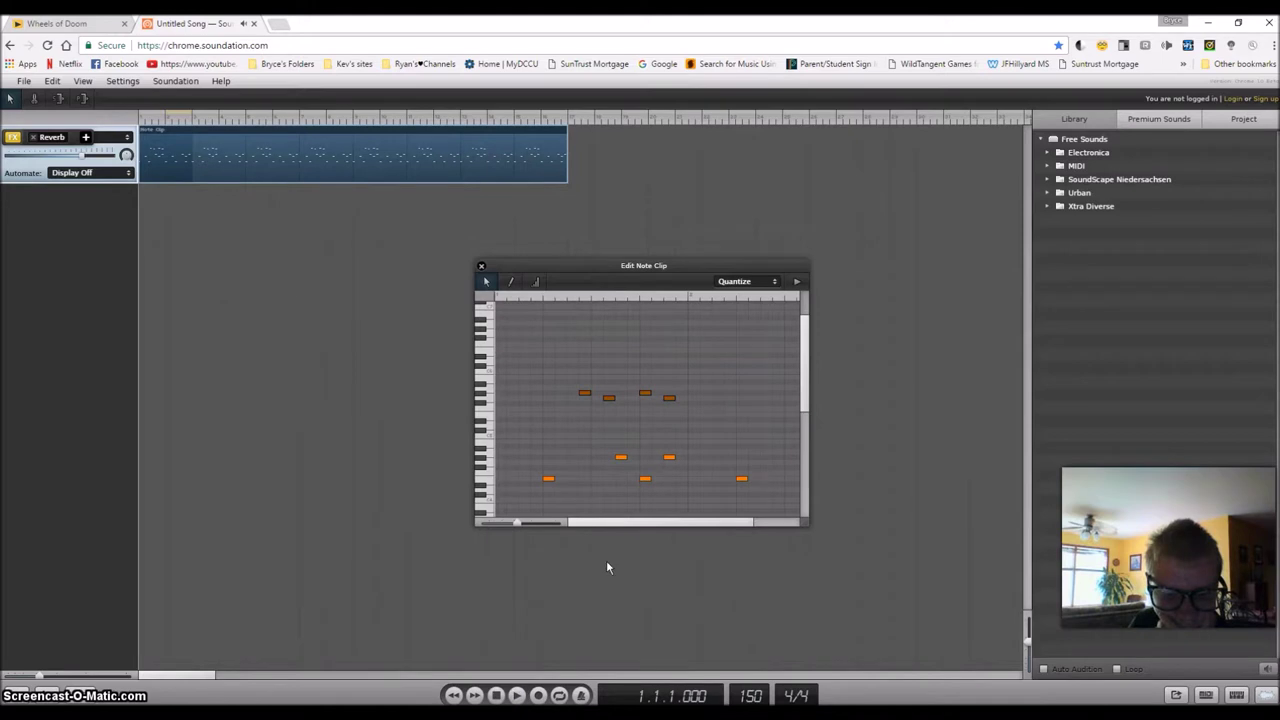
left_click_drag(587, 395, 575, 398)
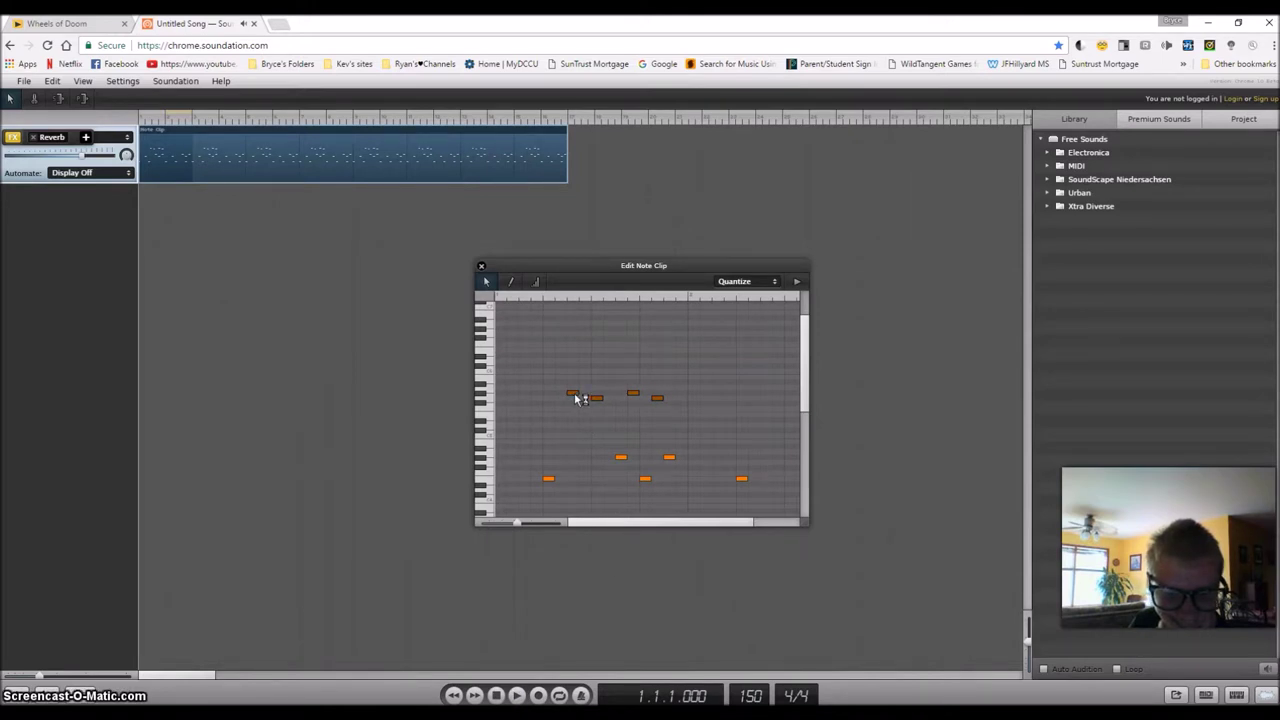
left_click(517, 696)
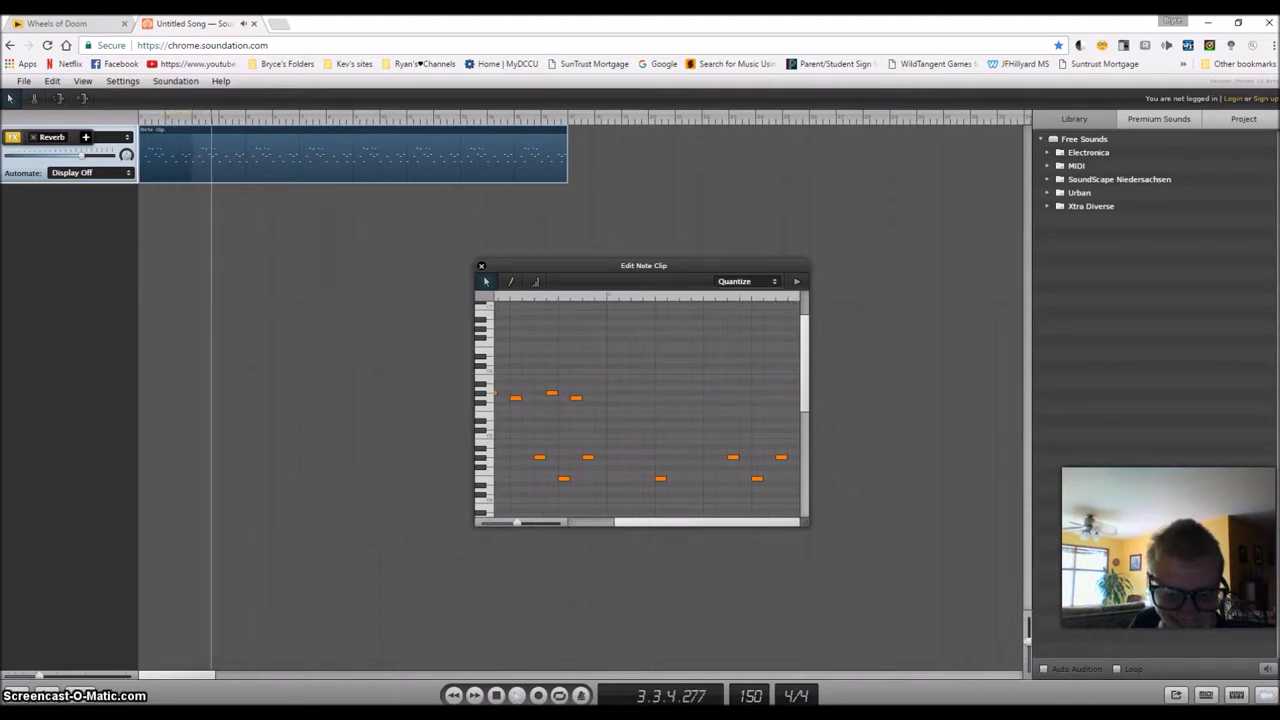
left_click(497, 696)
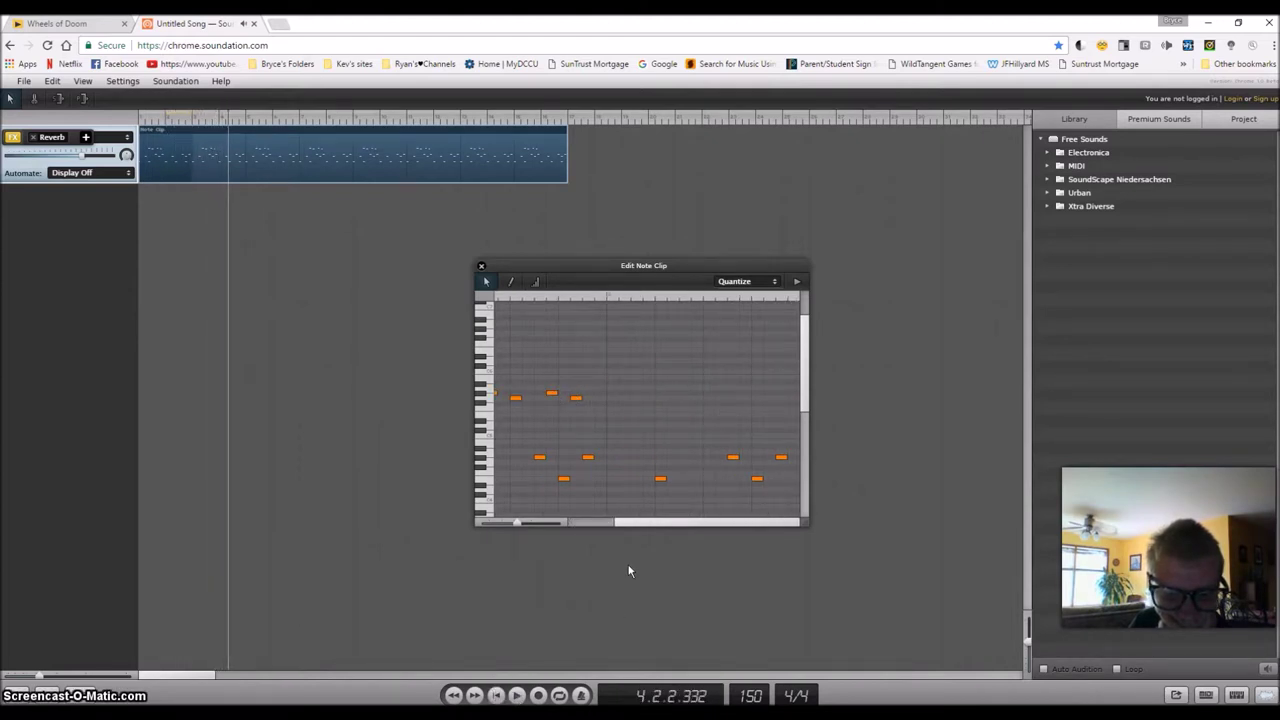
Move the four alternating high notes another three sixteenths earlier on their original rows, and replay the pattern
left_click(512, 527)
left_click_drag(655, 380, 548, 398)
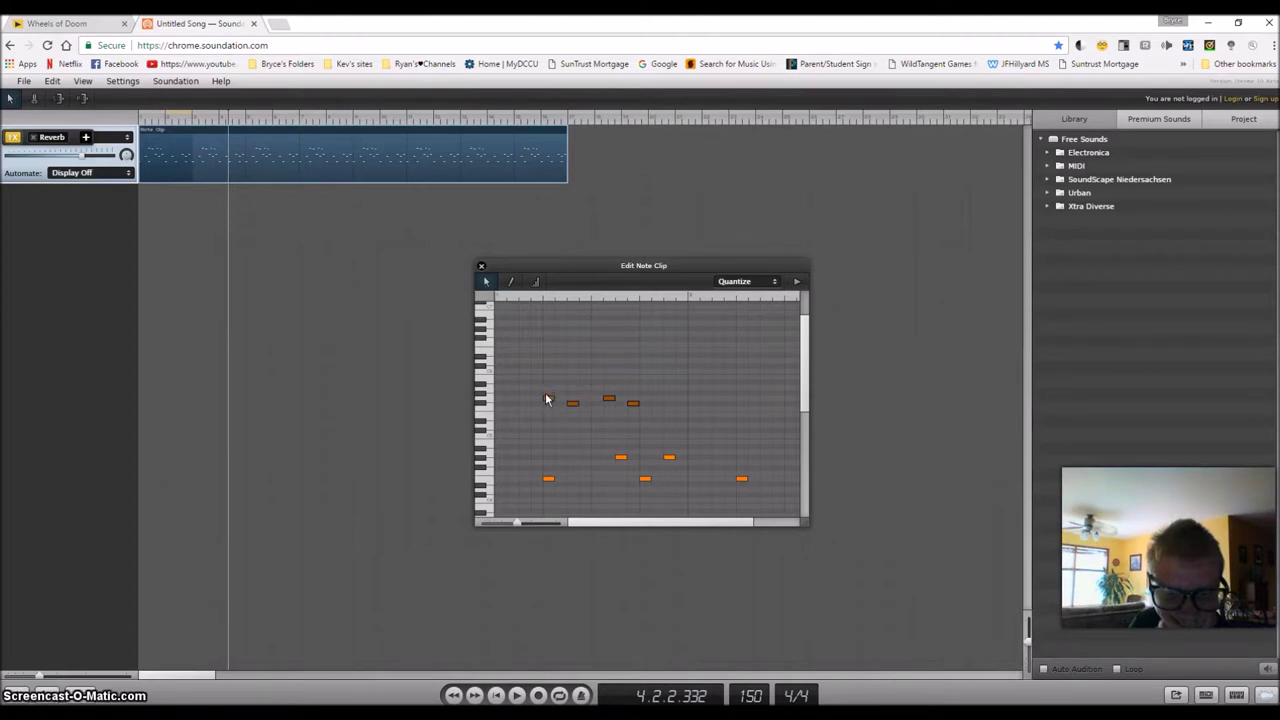
left_click_drag(538, 396, 531, 395)
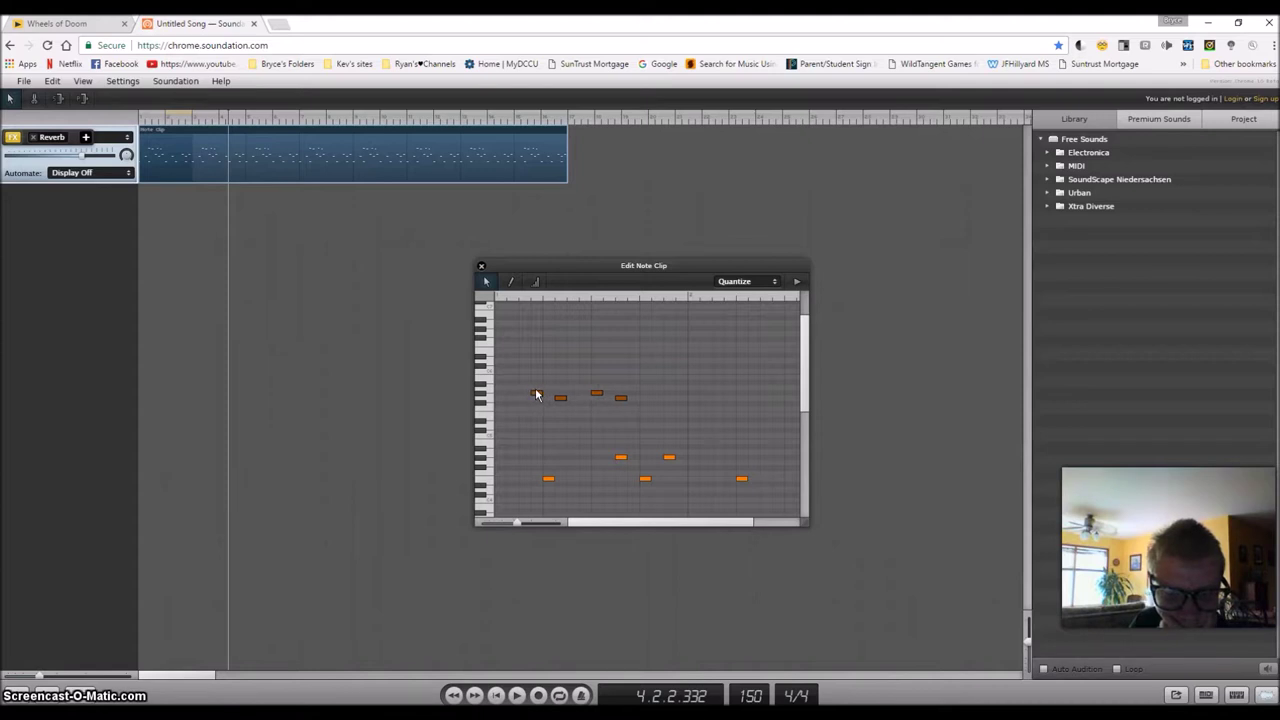
left_click(516, 695)
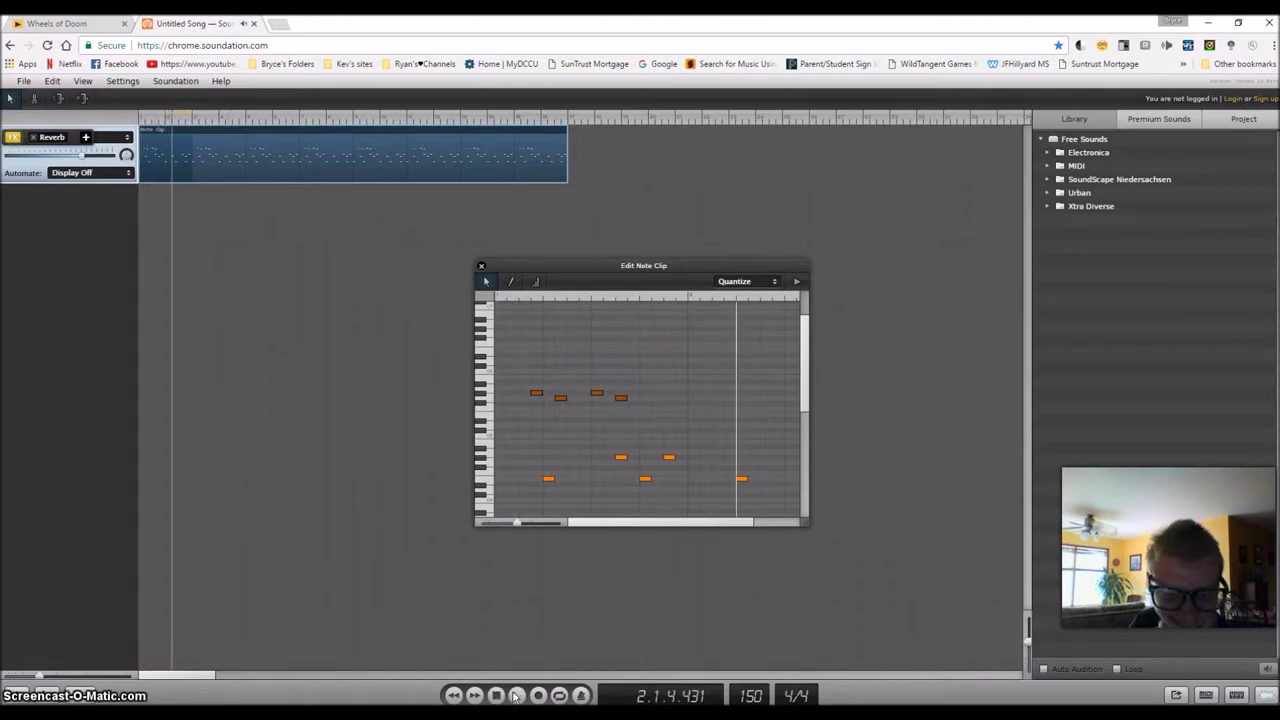
left_click(498, 696)
left_click(516, 695)
left_click(516, 695)
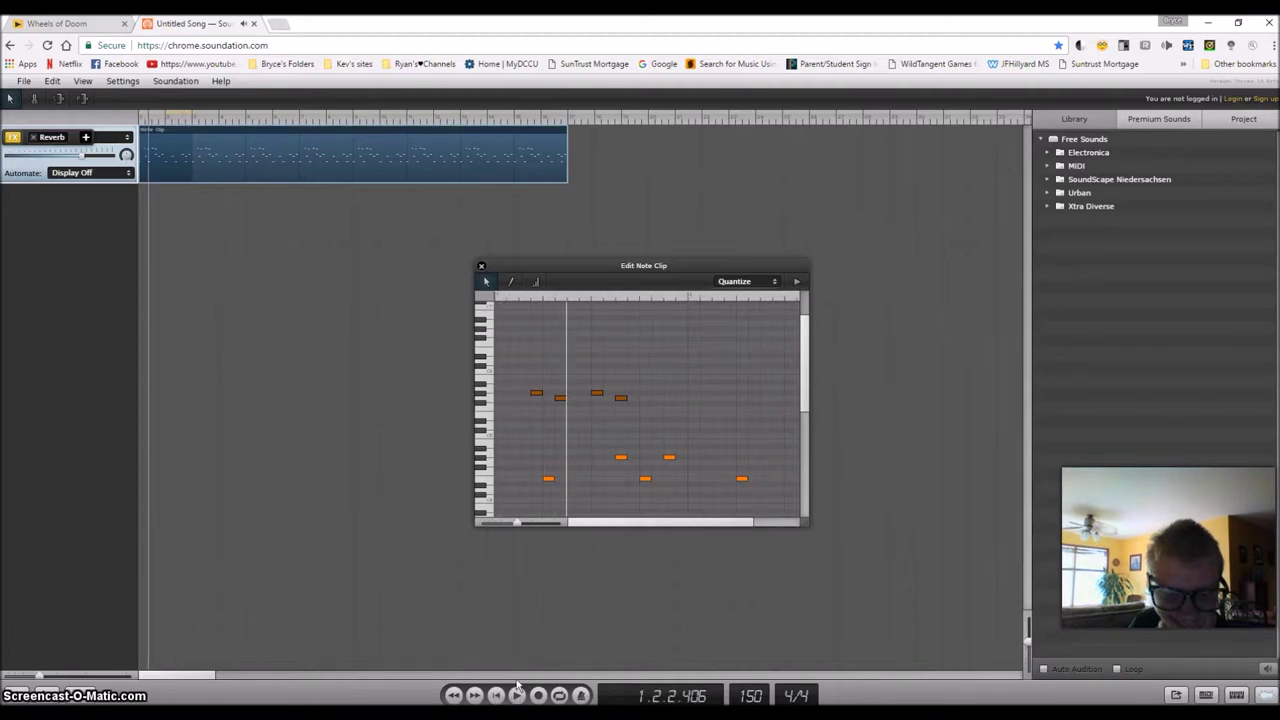
Replace the four high notes with evenly spaced ones alternating on beats 3, 3.5, 4 and 4.5 of bar 1, and play them
left_click_drag(531, 365, 636, 408)
key("Delete")
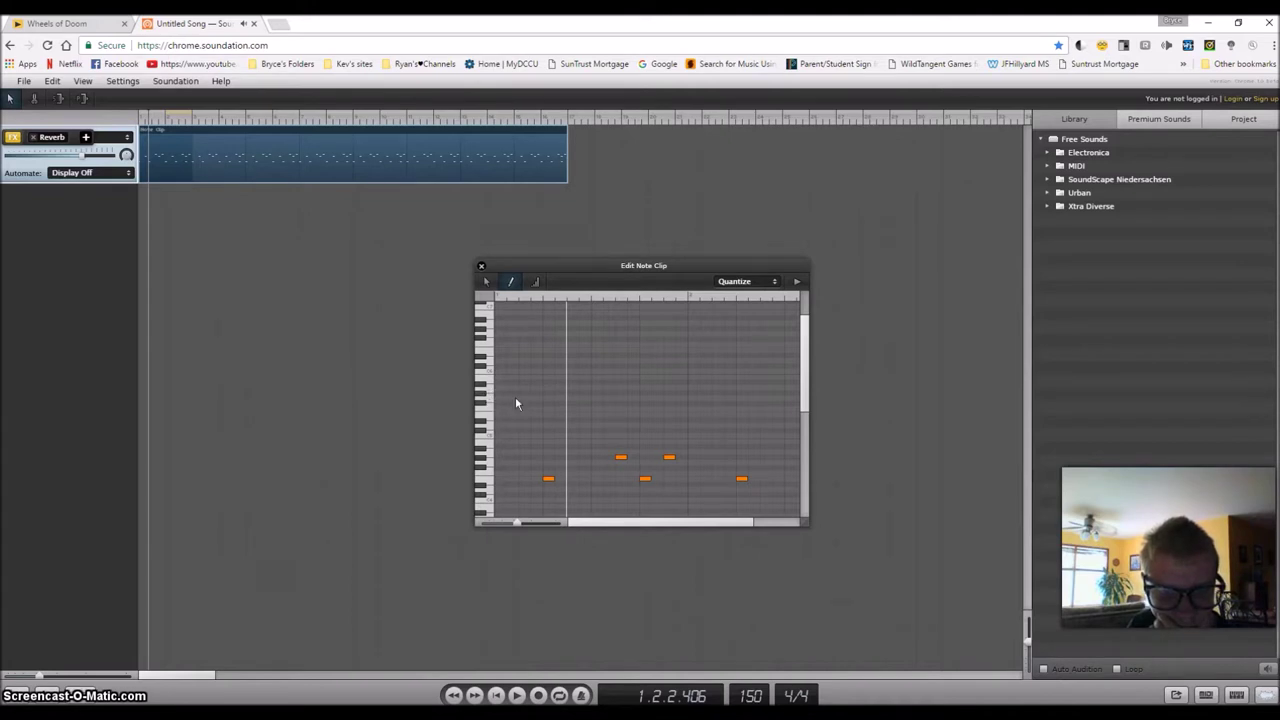
left_click(597, 392)
left_click(668, 397)
left_click(516, 697)
left_click(516, 697)
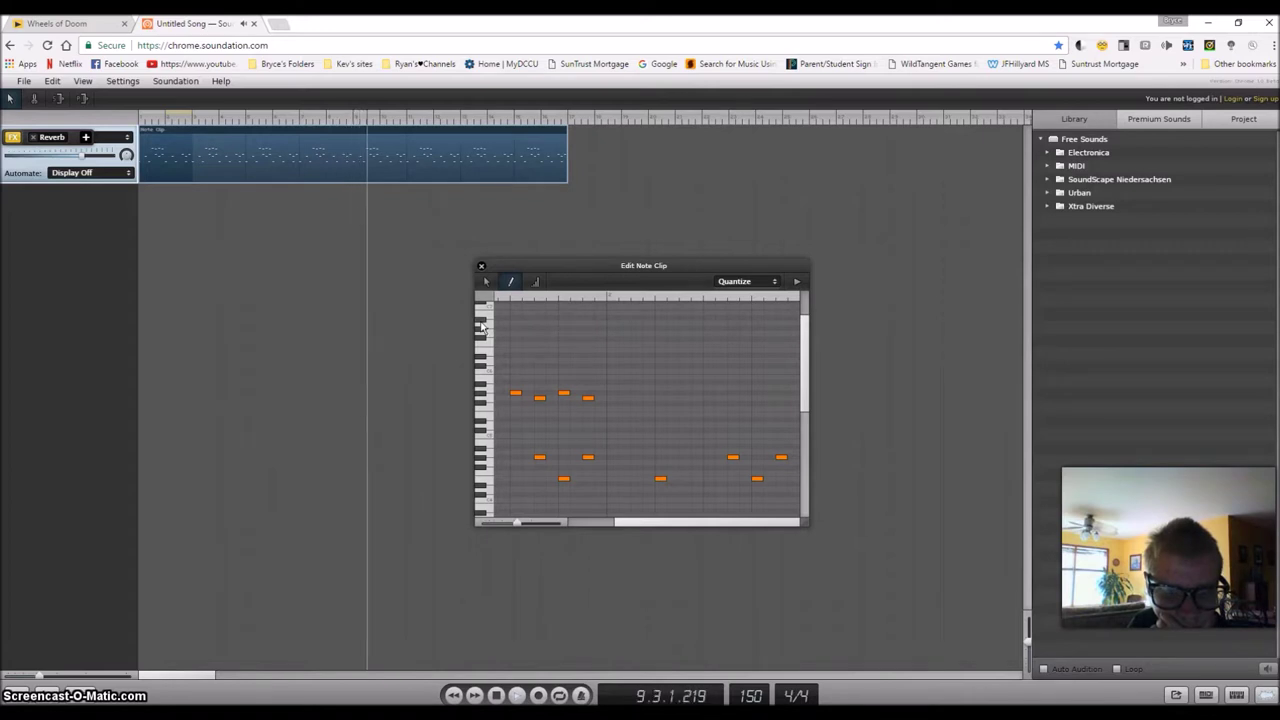
key("space")
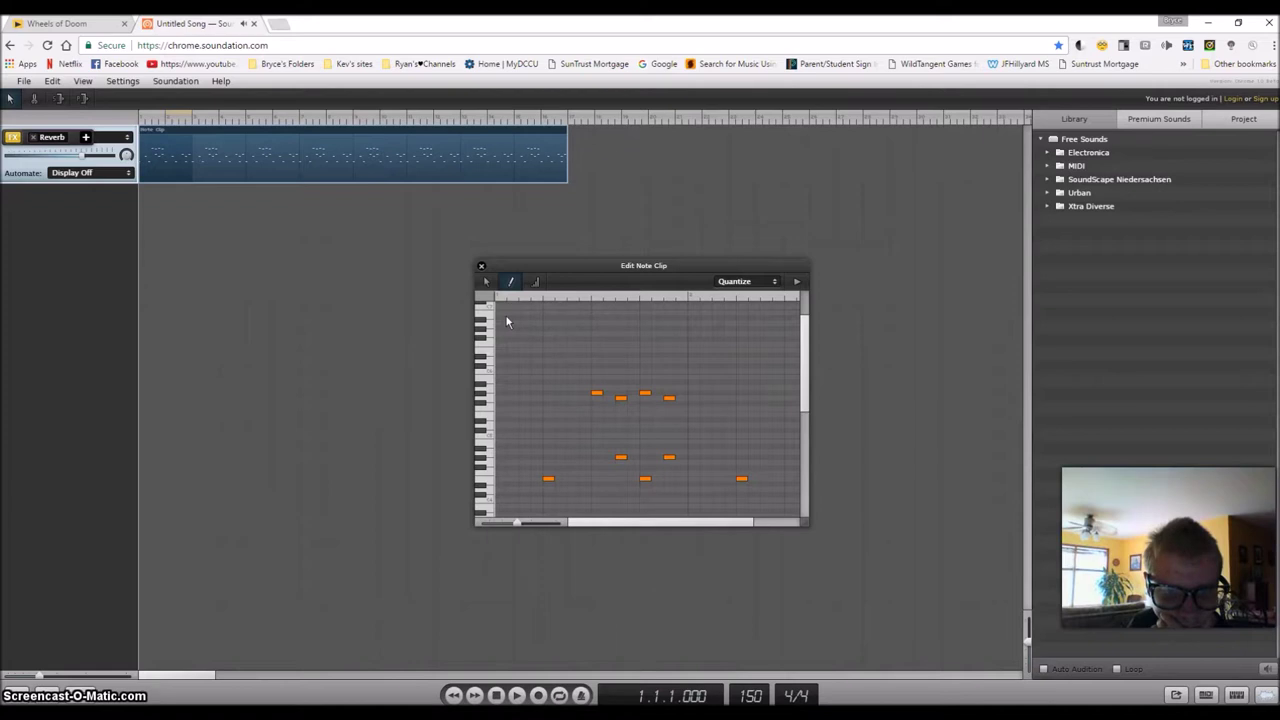
Draw notes on a much higher row one sixteenth after every beat of both bars, and play the pattern
left_click(562, 318)
left_click_drag(677, 526, 770, 496)
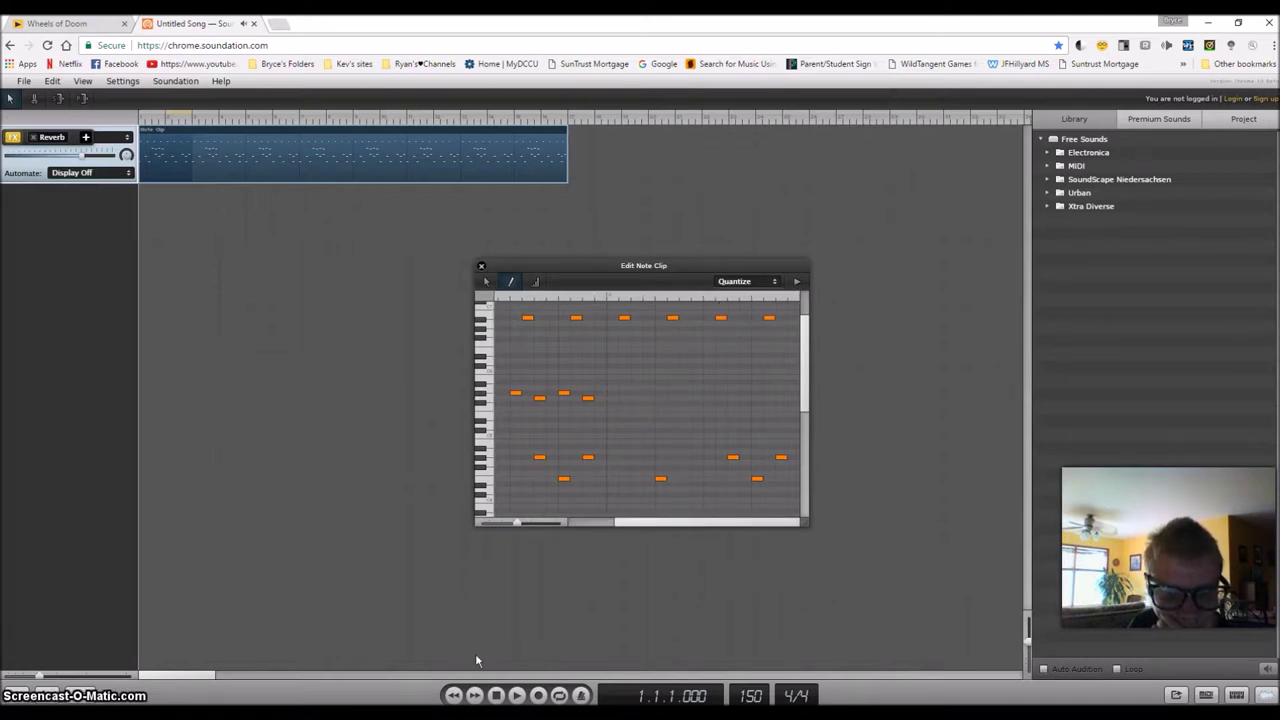
left_click(516, 696)
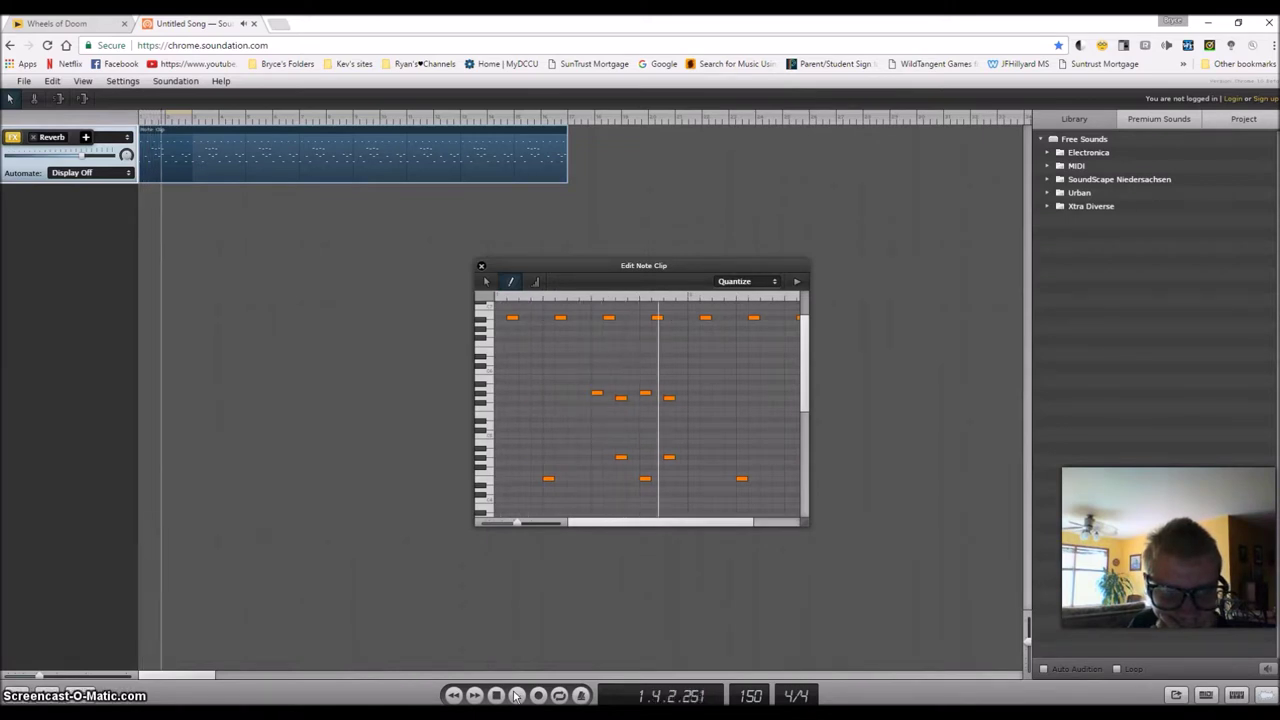
Move the whole highest row of notes one sixteenth earlier onto the beats, and play the pattern
left_click(486, 281)
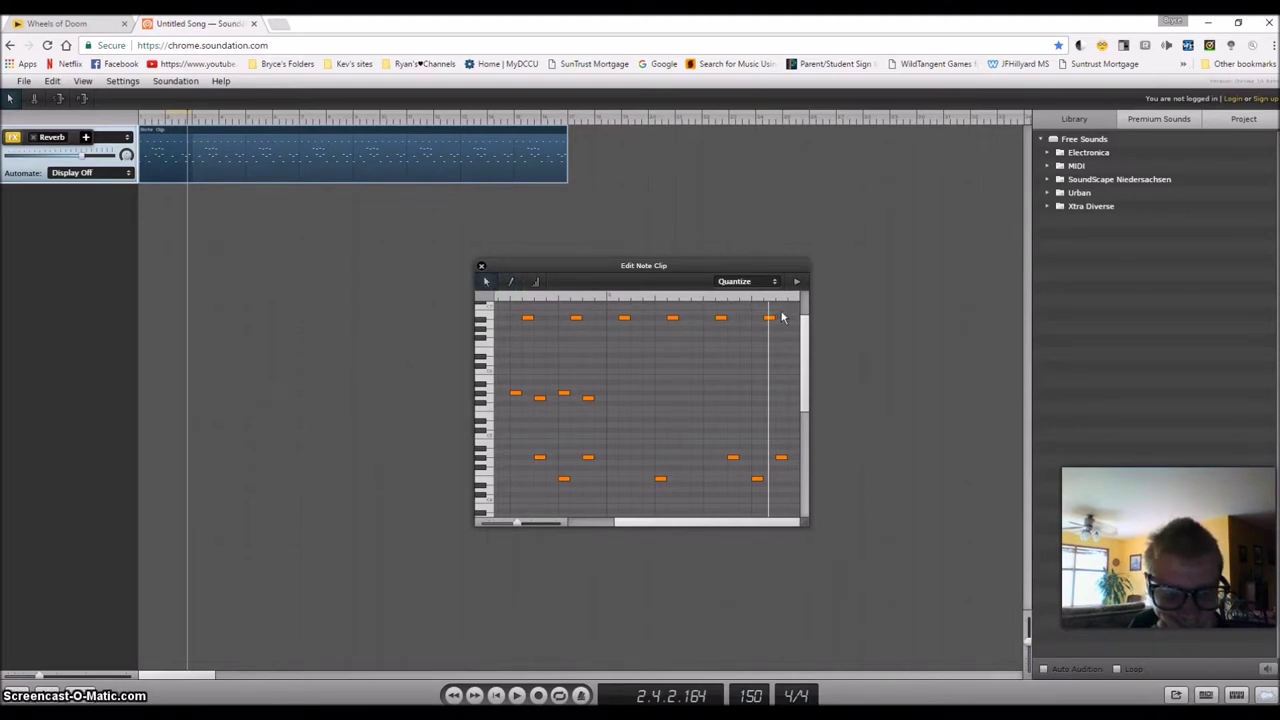
left_click_drag(664, 318, 149, 328)
left_click_drag(513, 320, 501, 320)
left_click(496, 696)
left_click(516, 696)
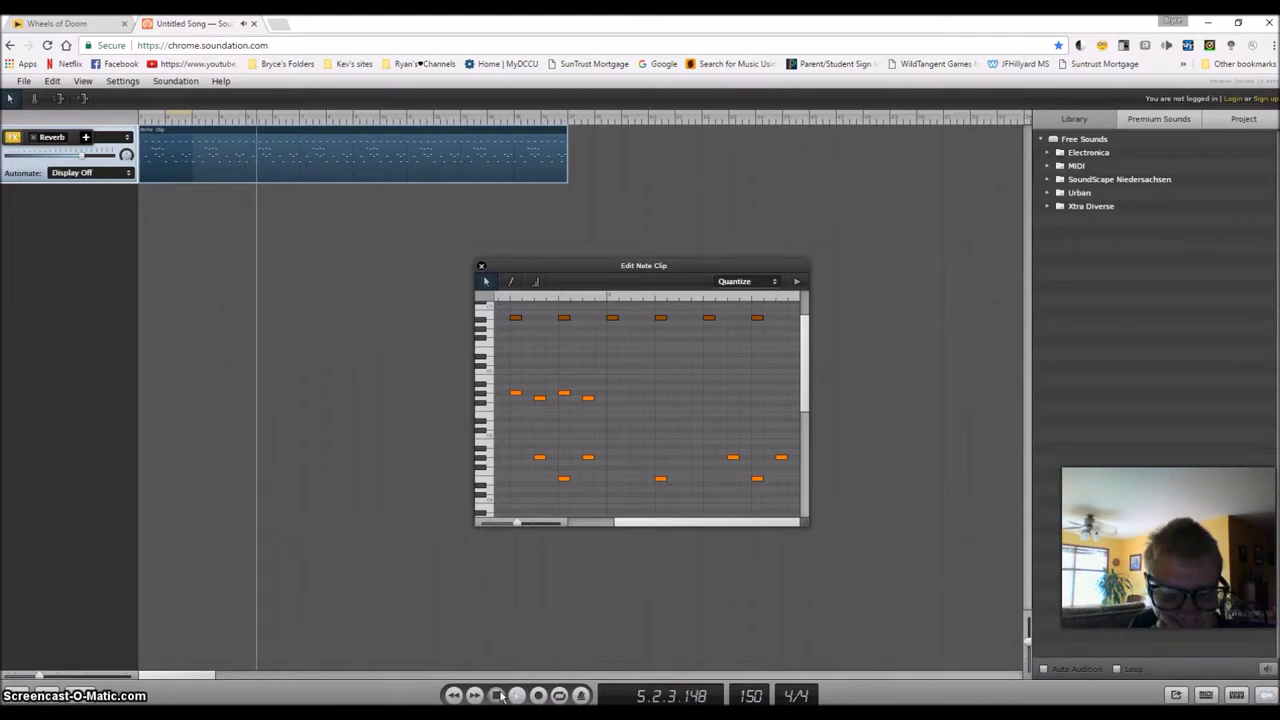
key("space")
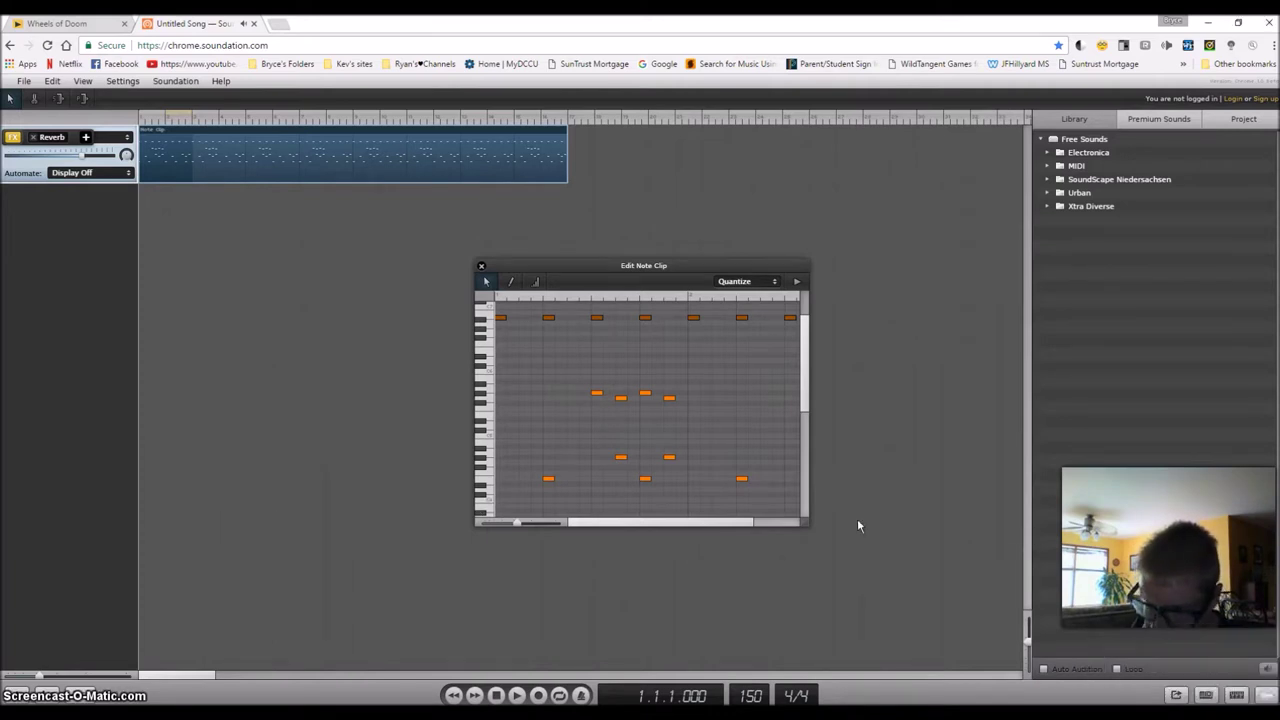
Draw notes on beats 1, 1.75, 2, 3, 3.75 and 4 of both bars on a middle row, and play the pattern
scroll(491, 503, "down", 2)
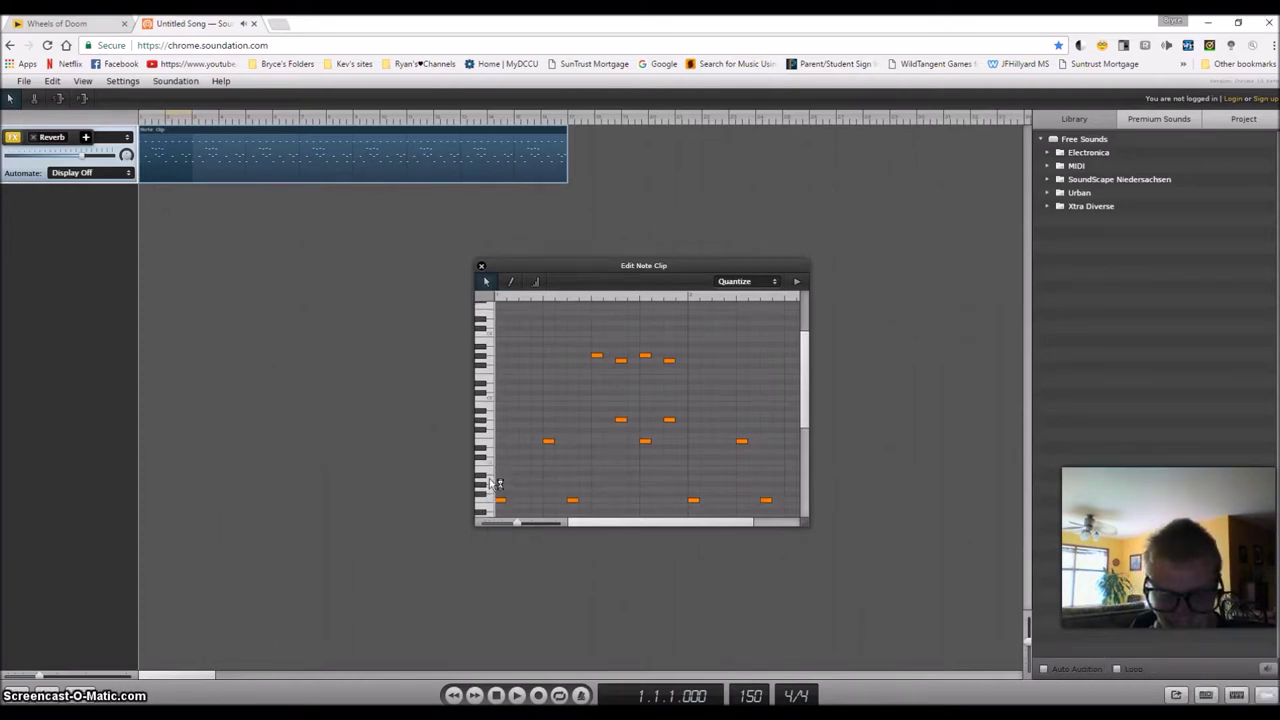
scroll(492, 492, "down", 2)
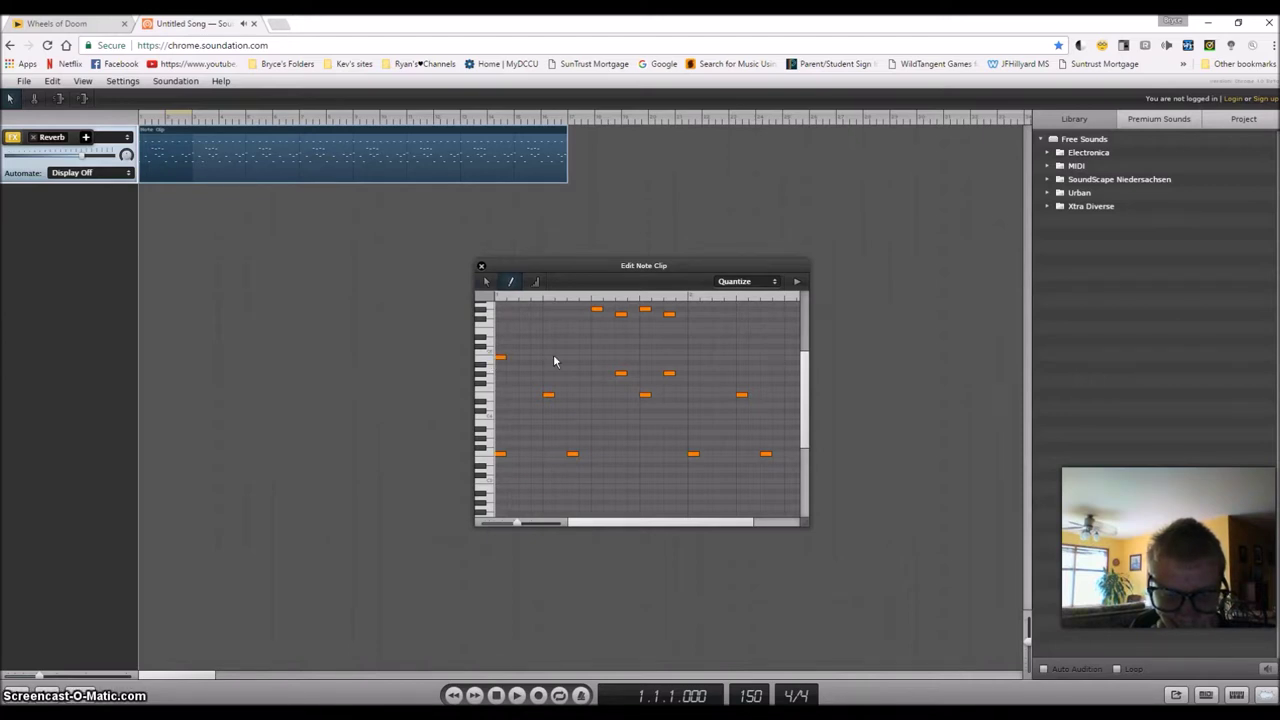
left_click(537, 360)
left_click(633, 358)
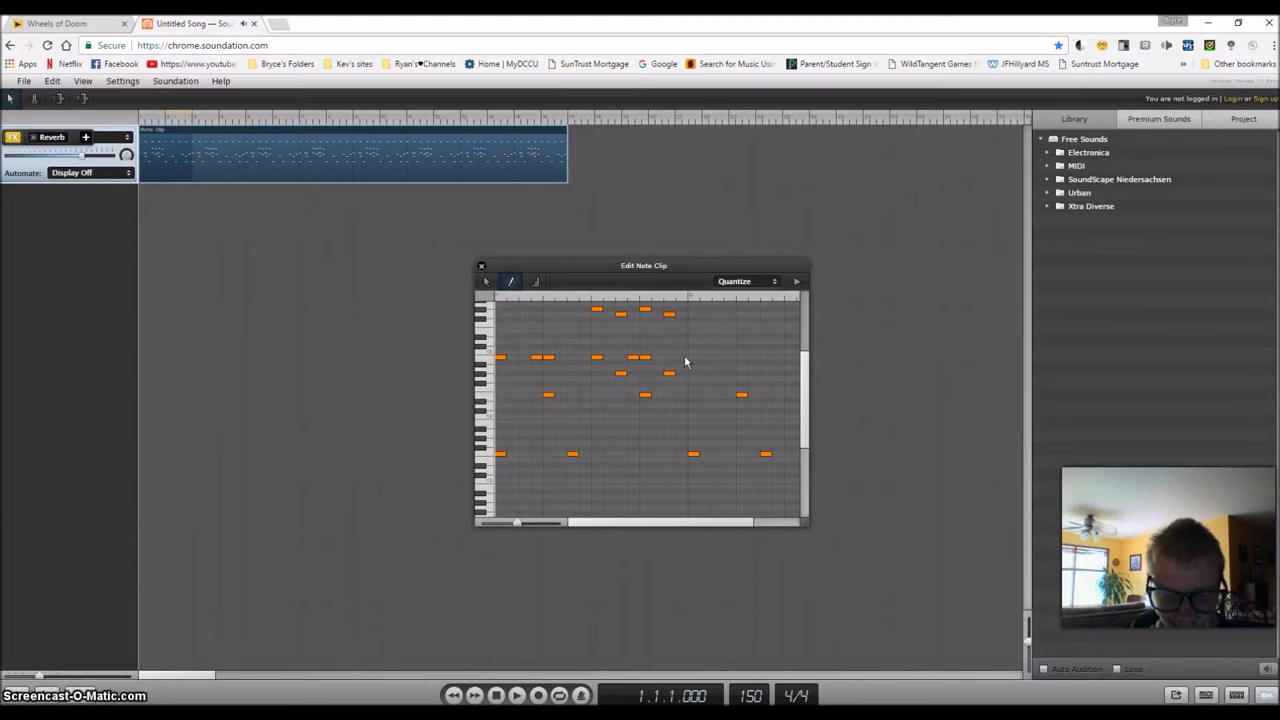
left_click(742, 358)
left_click(788, 357)
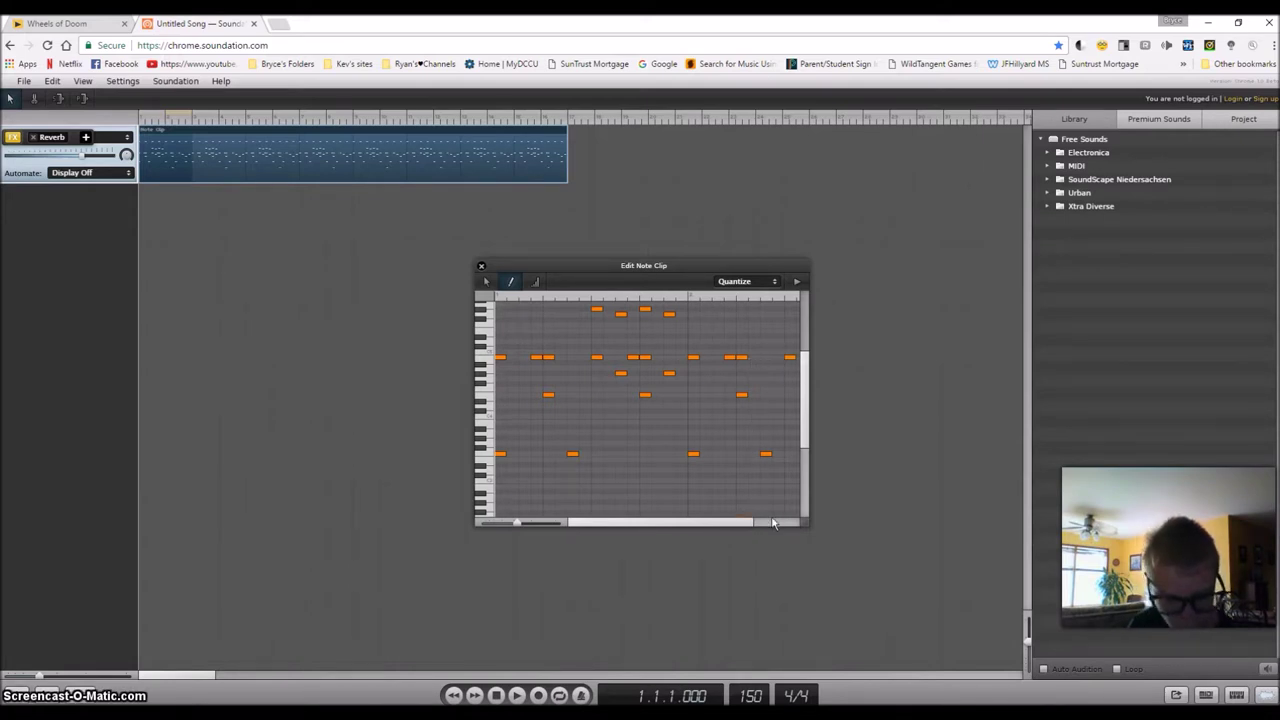
scroll(792, 500, "right", 3)
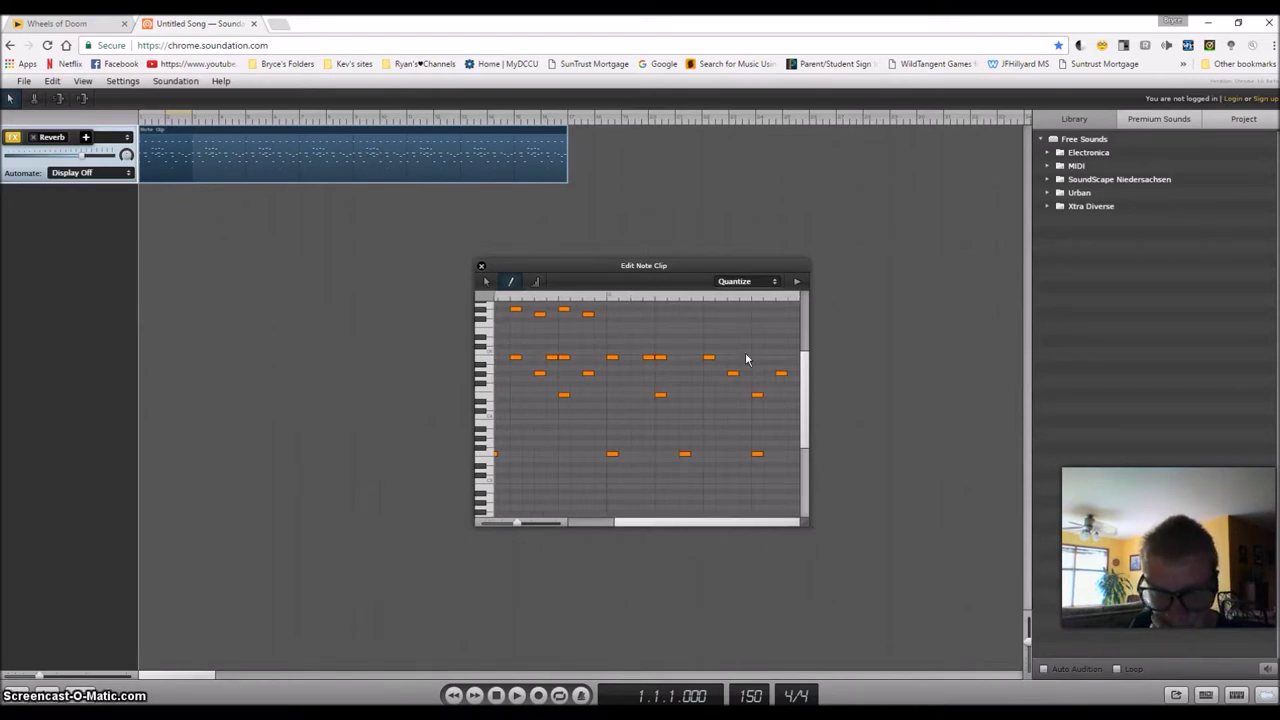
left_click(518, 695)
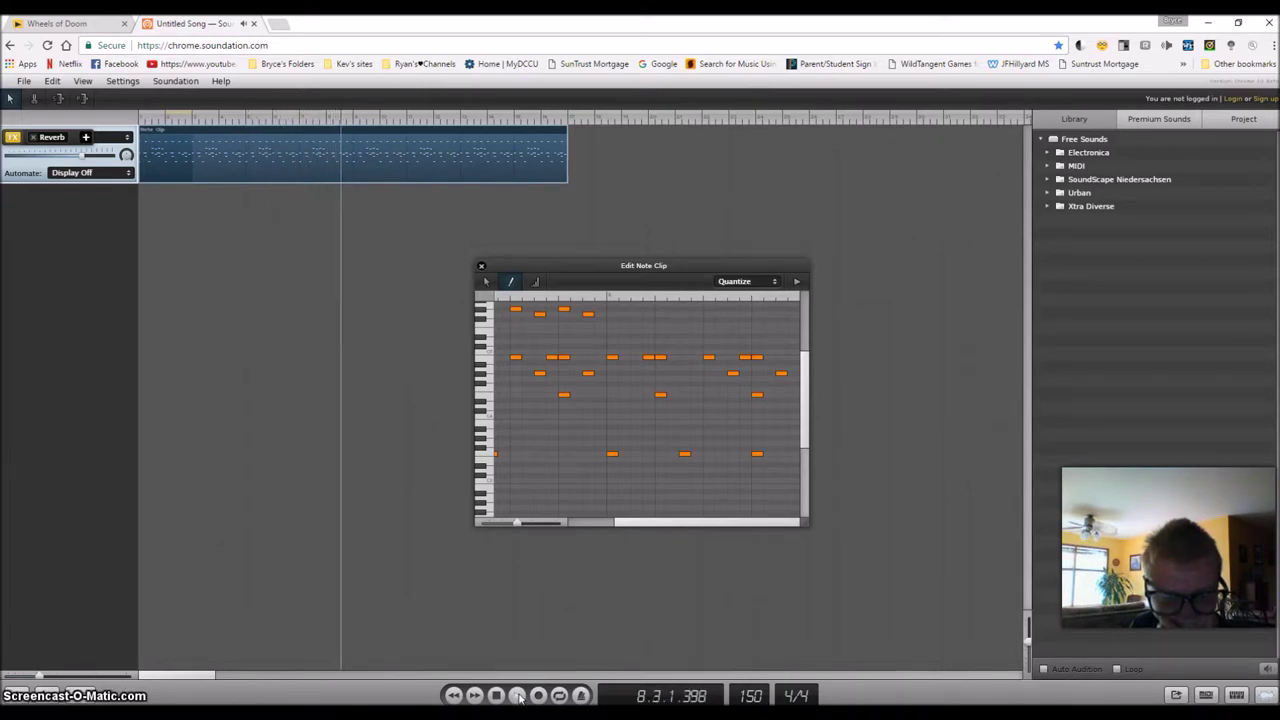
left_click(500, 697)
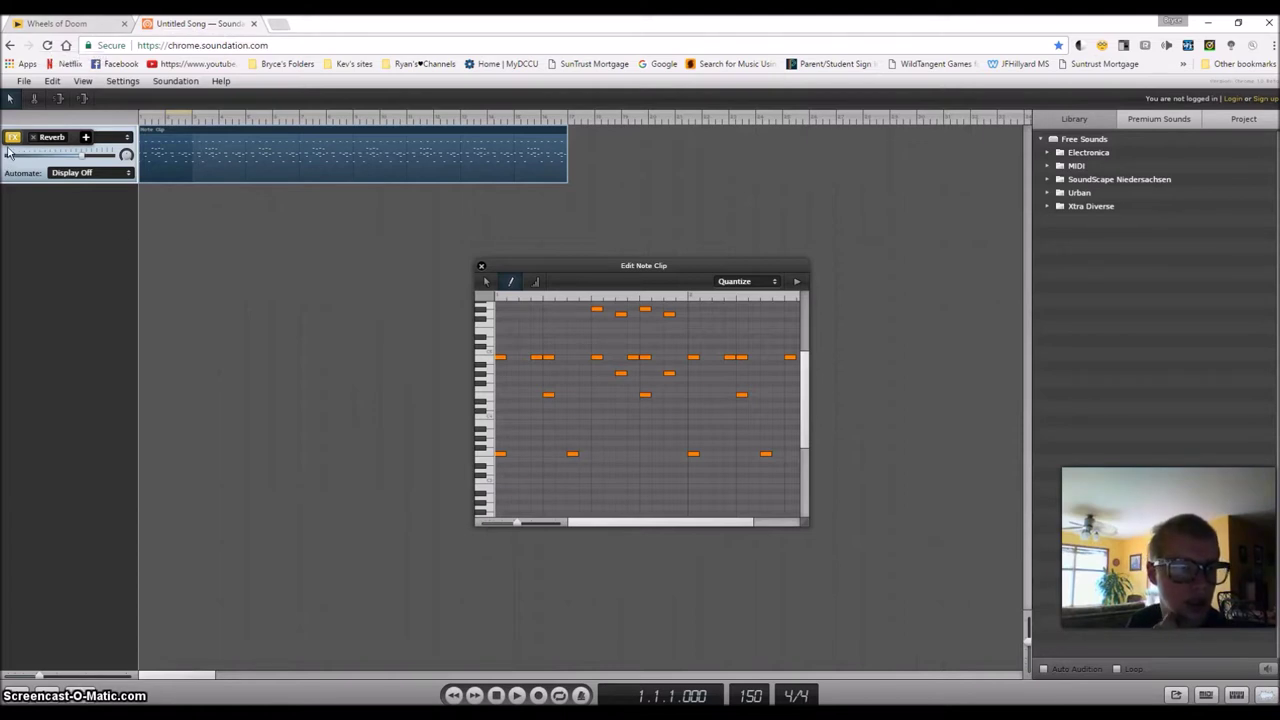
Hide the drum track's effect list, and review the Wheels of Doom prompt and the search results defining Sturm und Drang
left_click(13, 138)
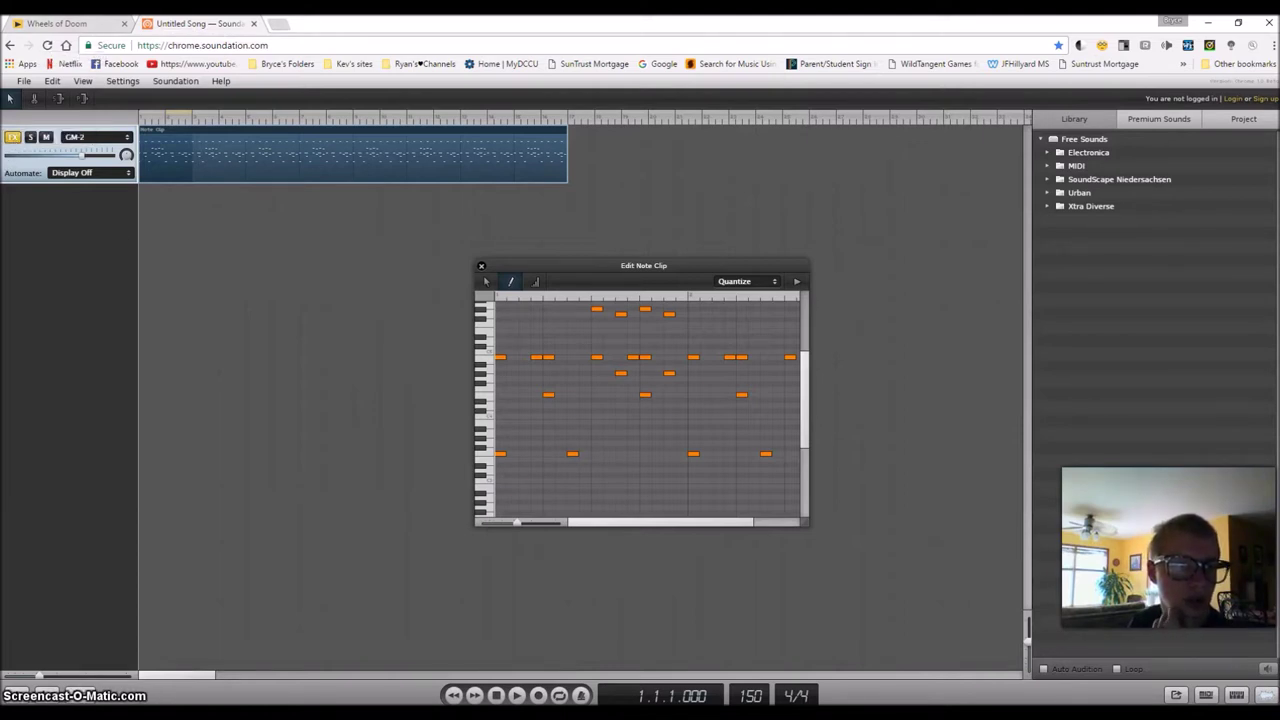
key("ctrl+Tab")
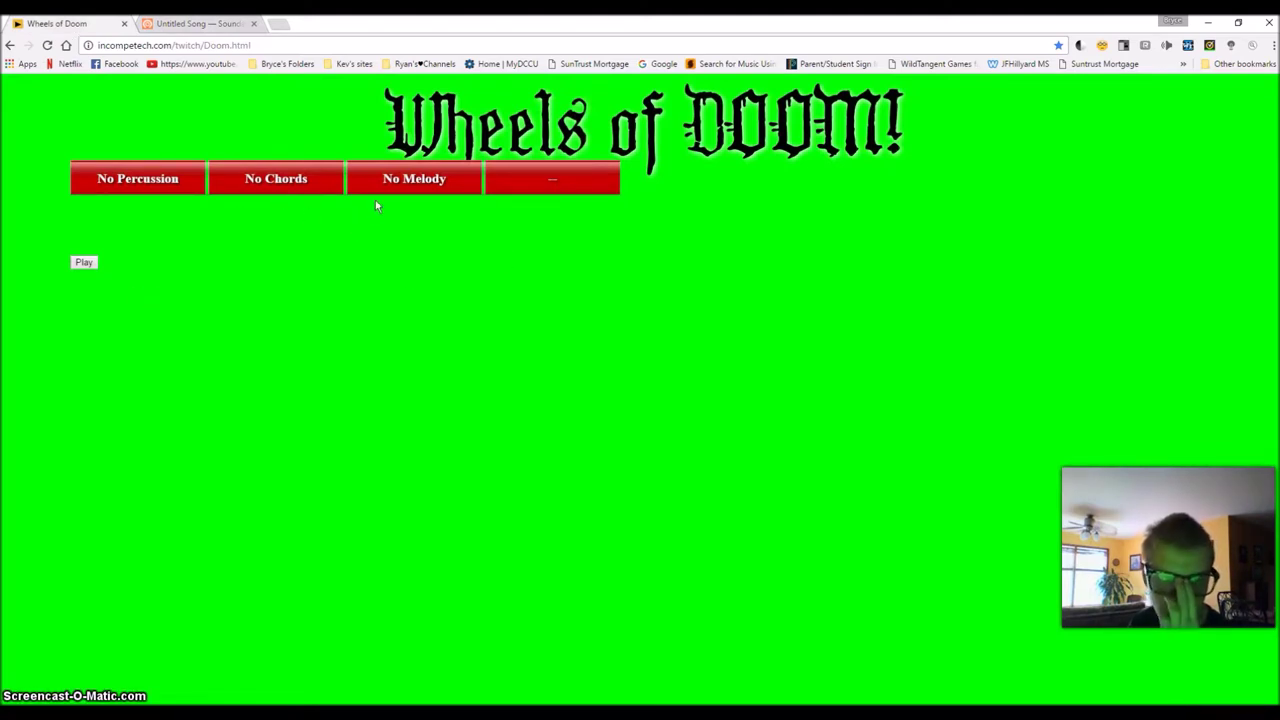
left_click(185, 23)
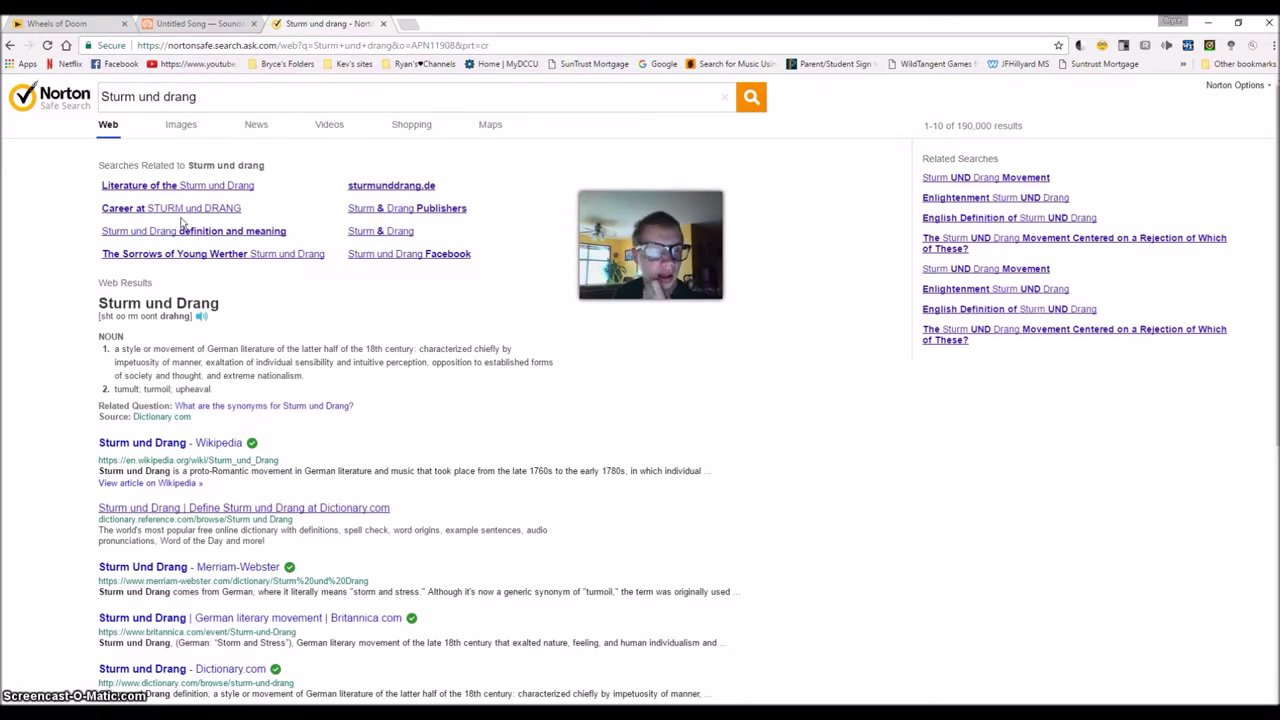
key("ctrl+shift+Tab")
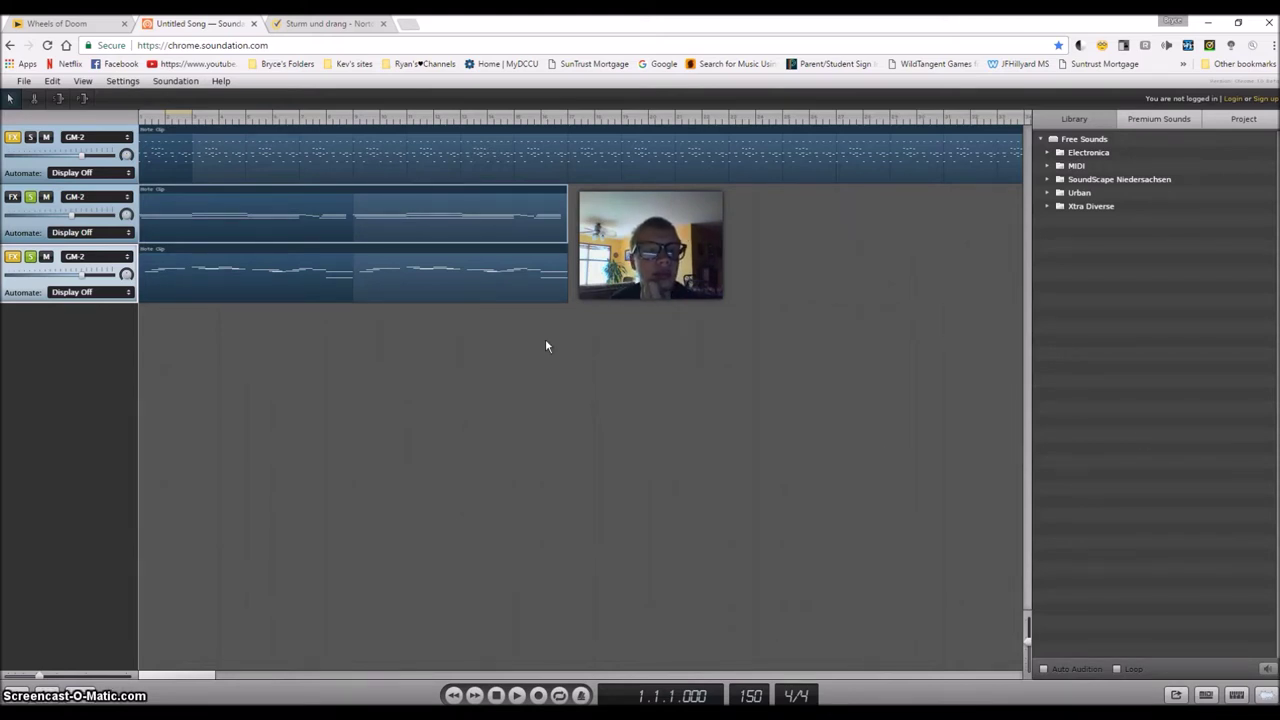
left_click(322, 25)
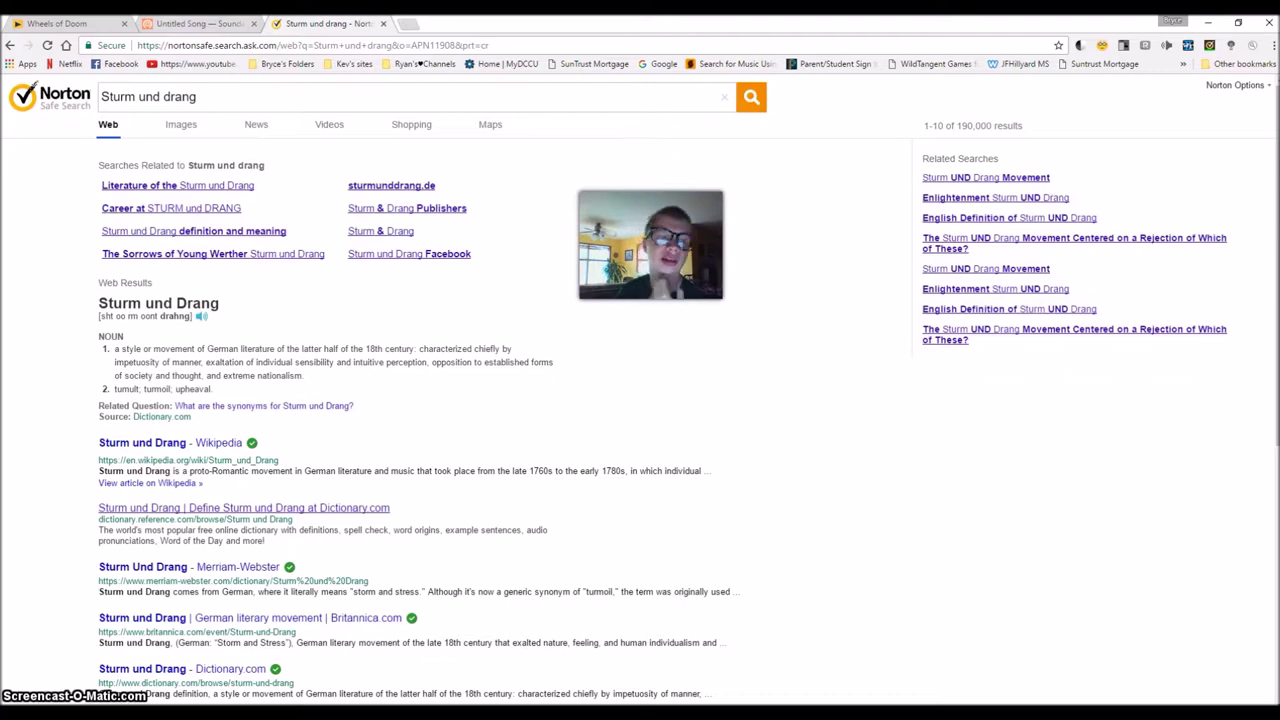
key("ctrl+shift+Tab")
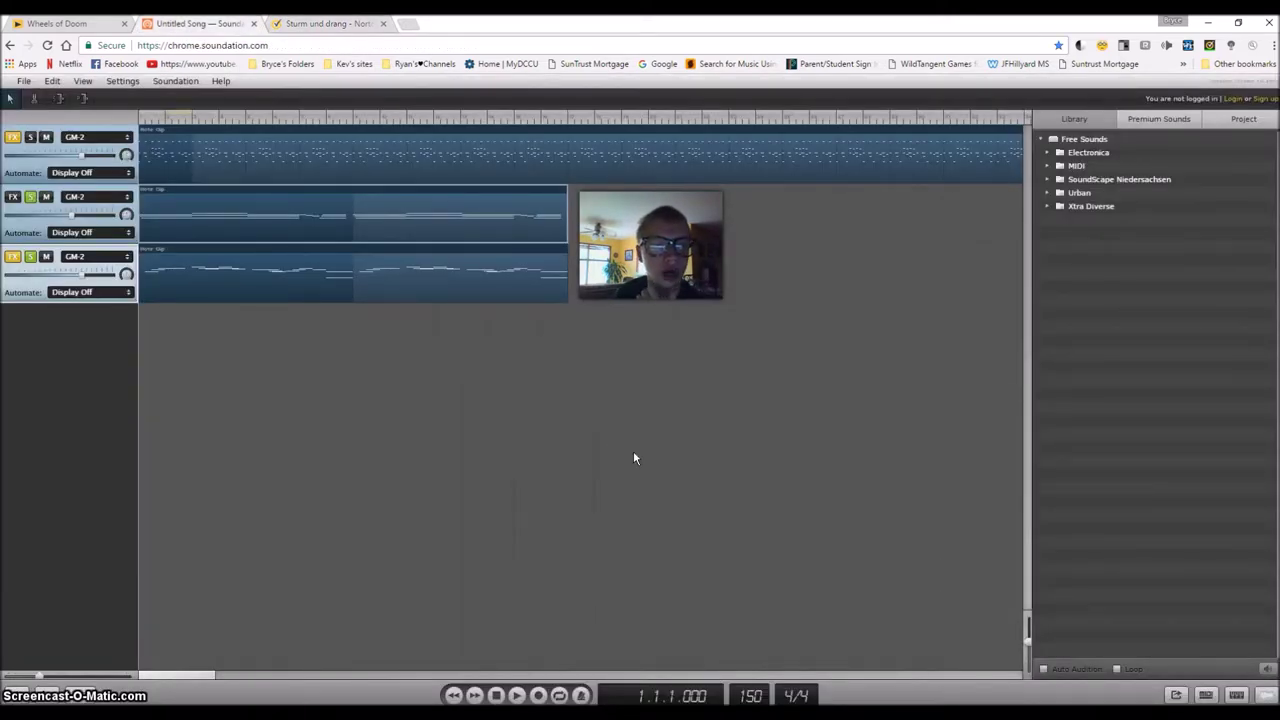
Play the song with the second and third tracks soloed, and check the third track's Phaser effect
left_click(517, 695)
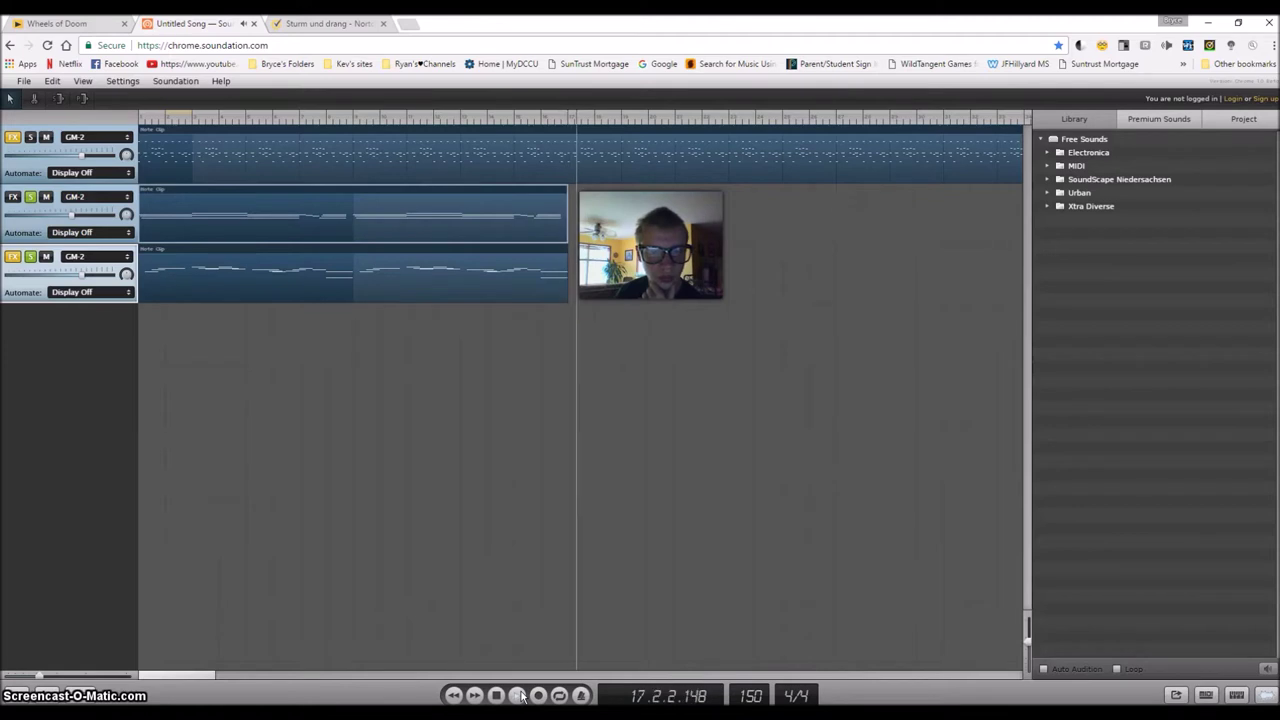
left_click(13, 257)
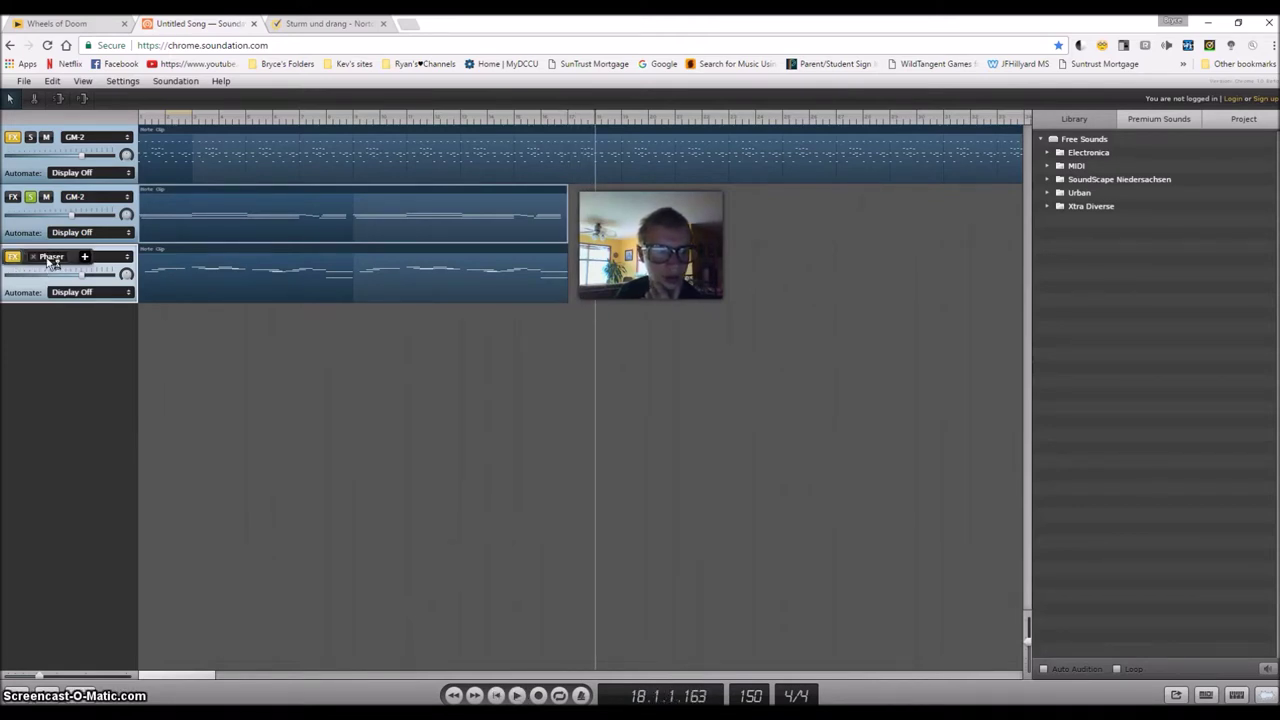
left_click(51, 257)
left_click(495, 355)
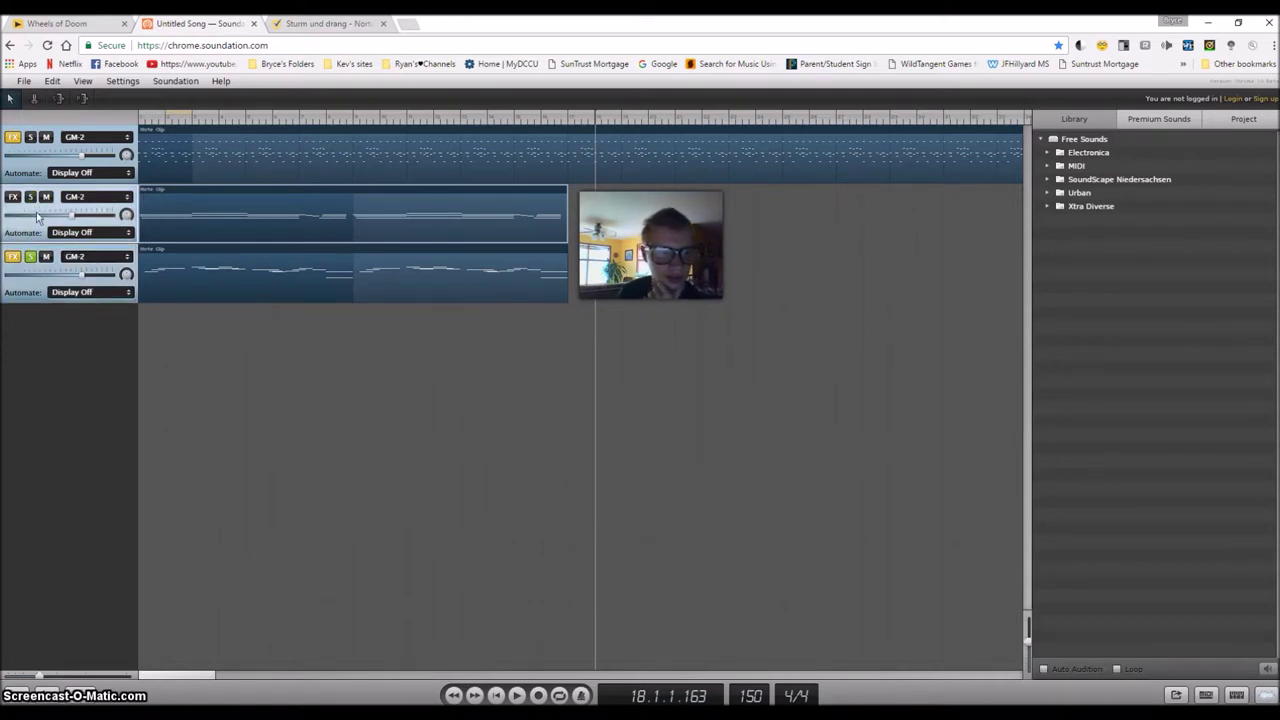
Turn off solo on the second and third tracks, and play all three tracks together from the start
left_click(496, 696)
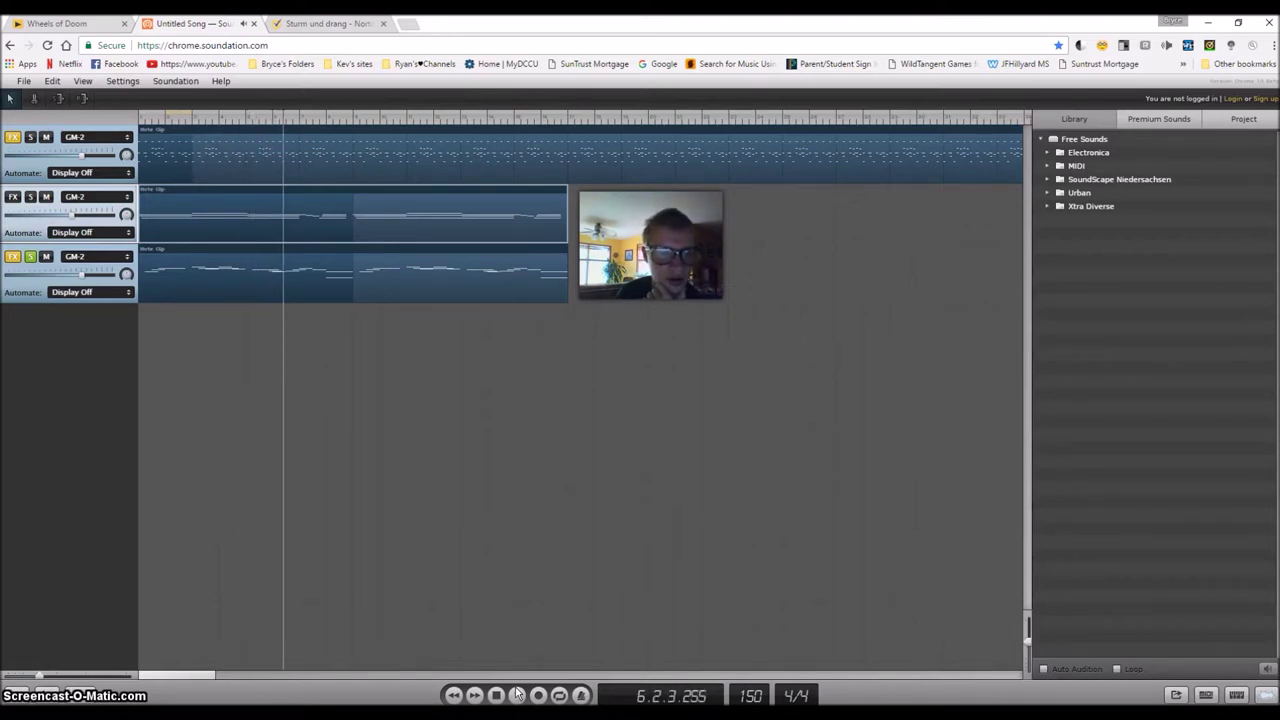
left_click(496, 694)
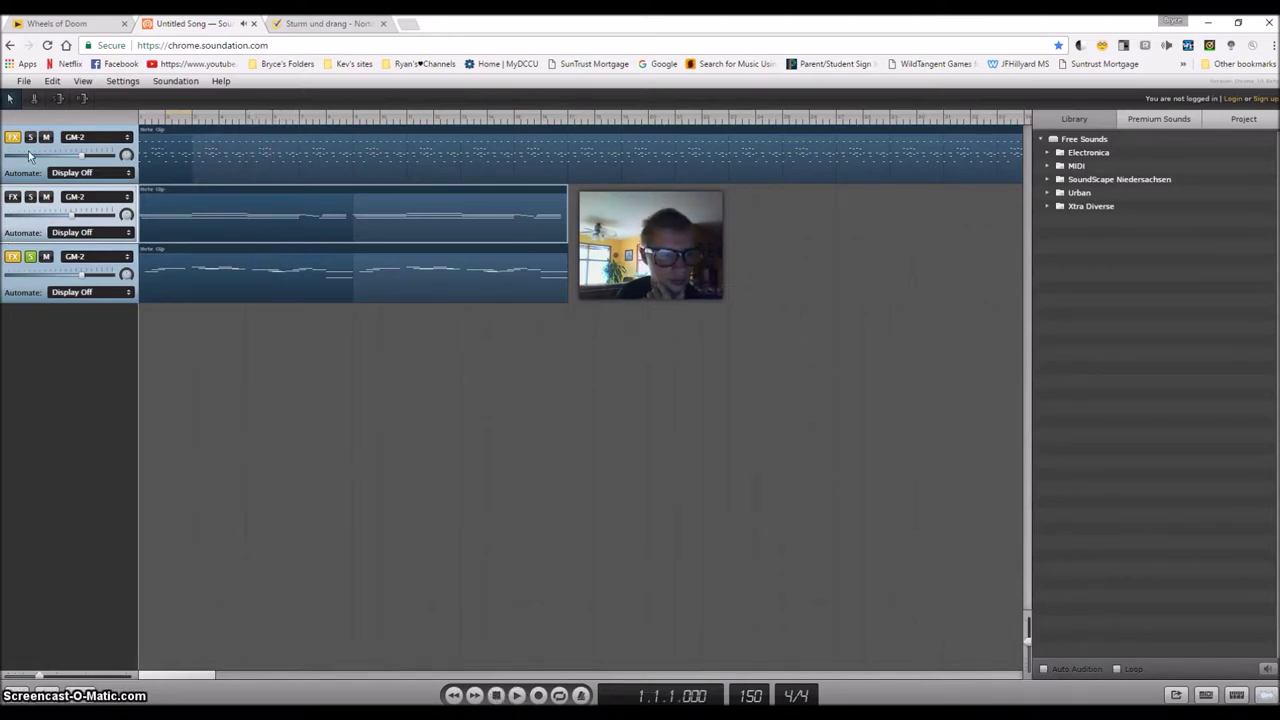
left_click(30, 255)
left_click(517, 695)
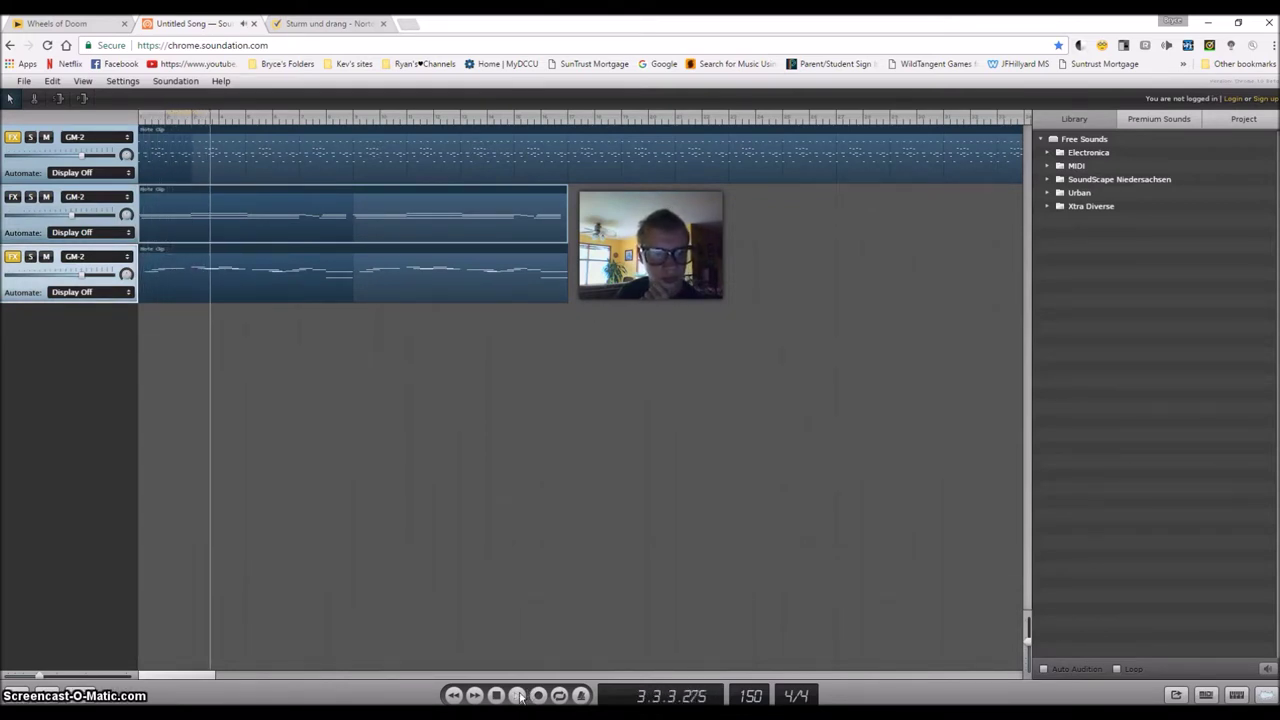
Balance the mix by raising the first and second tracks' volumes and slightly lowering the third's, and replay it from the start
left_click(104, 160)
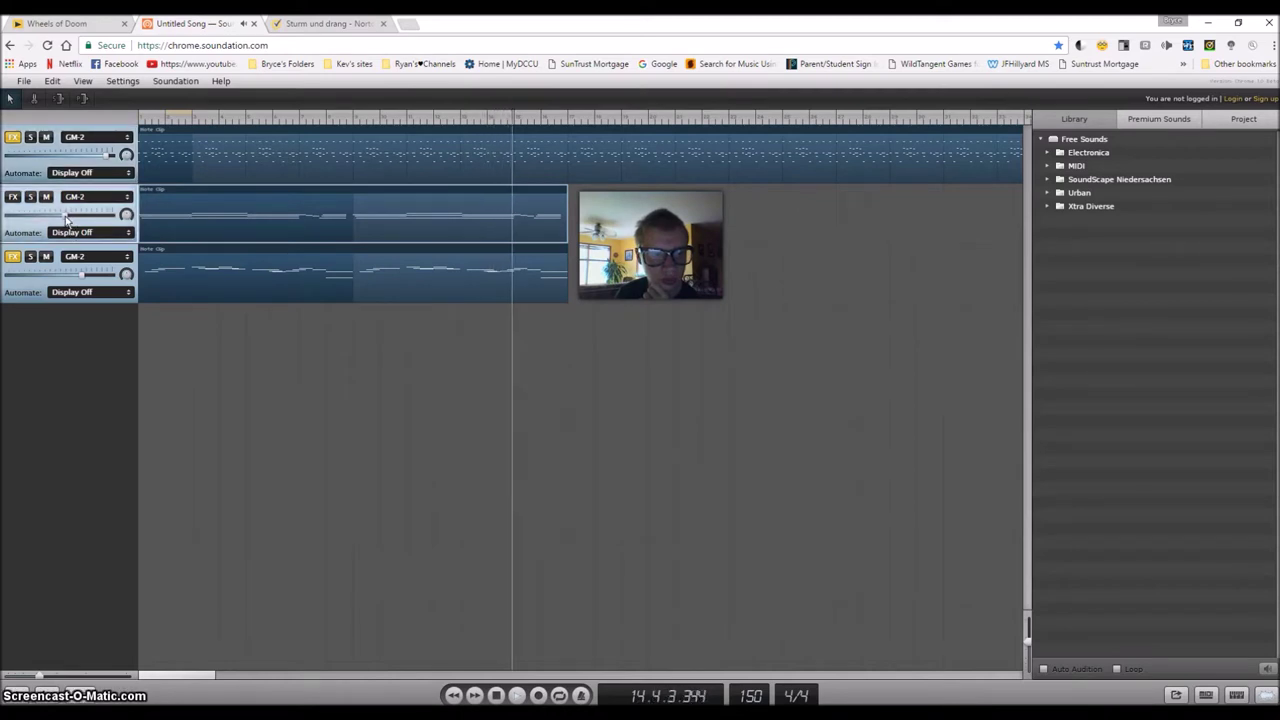
left_click(78, 278)
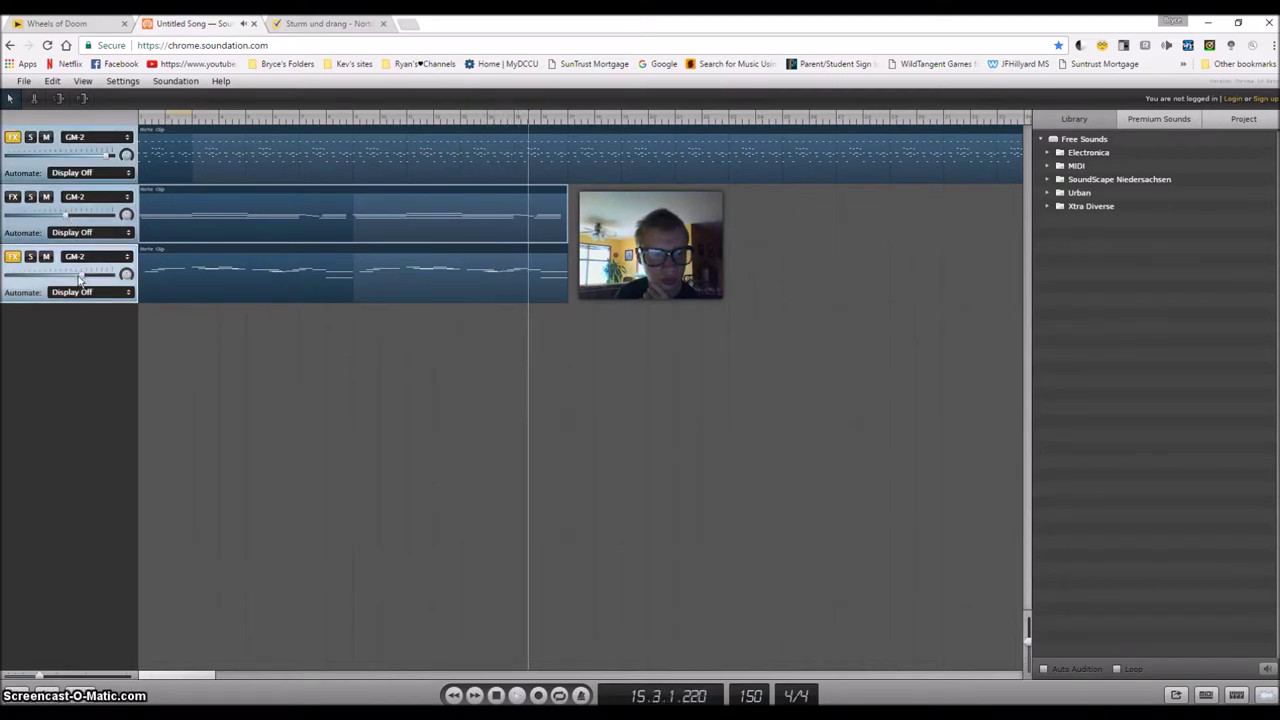
left_click(86, 219)
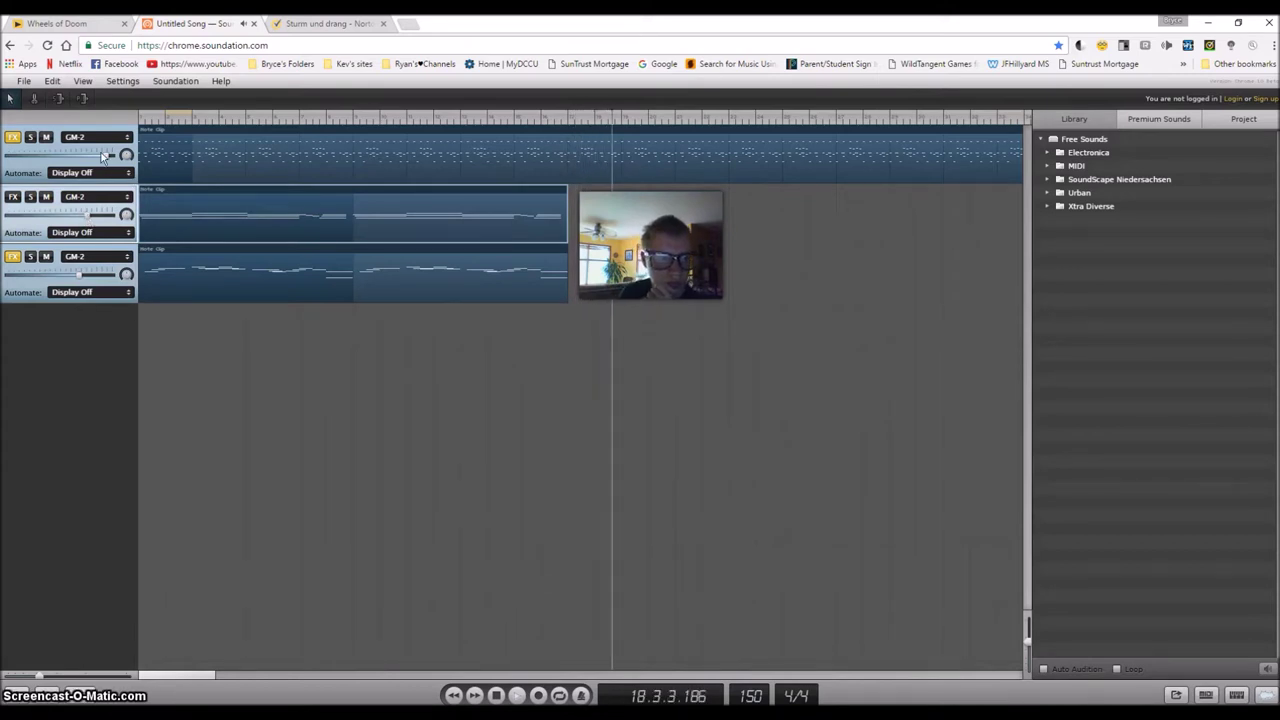
left_click(90, 221)
left_click(90, 221)
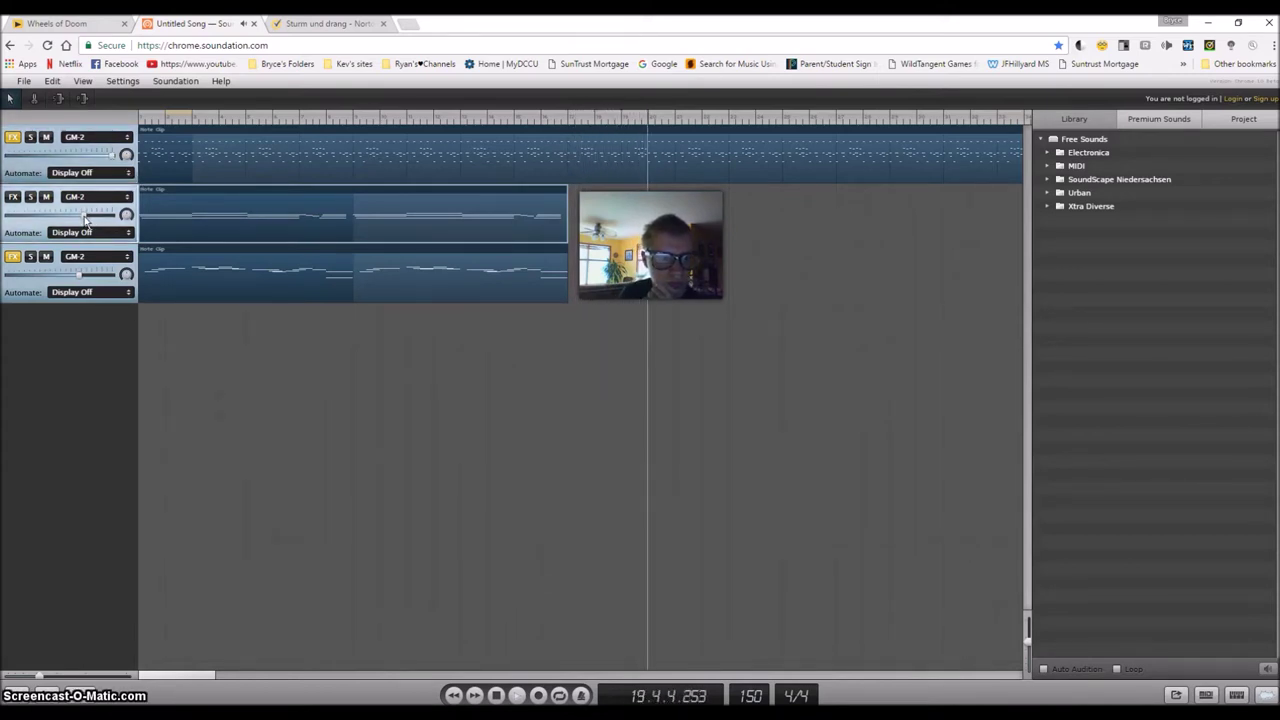
left_click(495, 697)
left_click(517, 697)
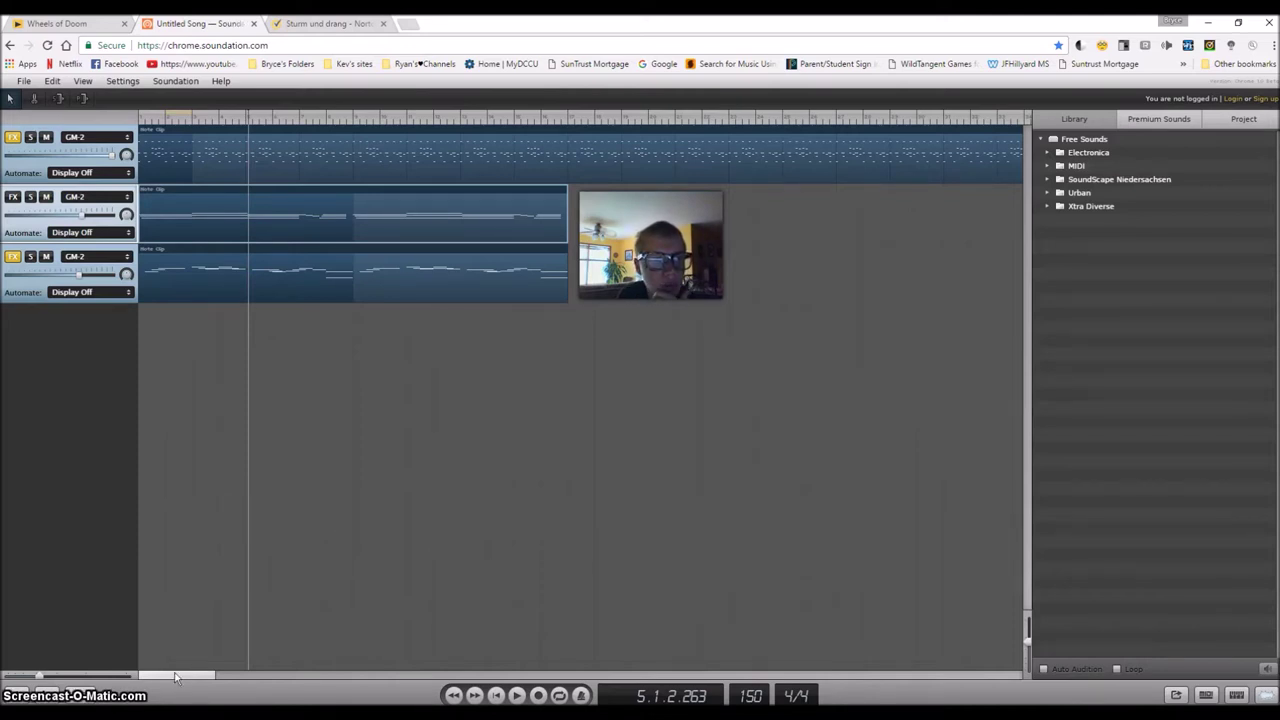
Try staggering the clips by moving the second track's clip to bar 17 and the third track's clip to follow it
mouse_move(175, 677)
left_mouse_down()
mouse_move(212, 676)
mouse_move(176, 676)
left_mouse_up()
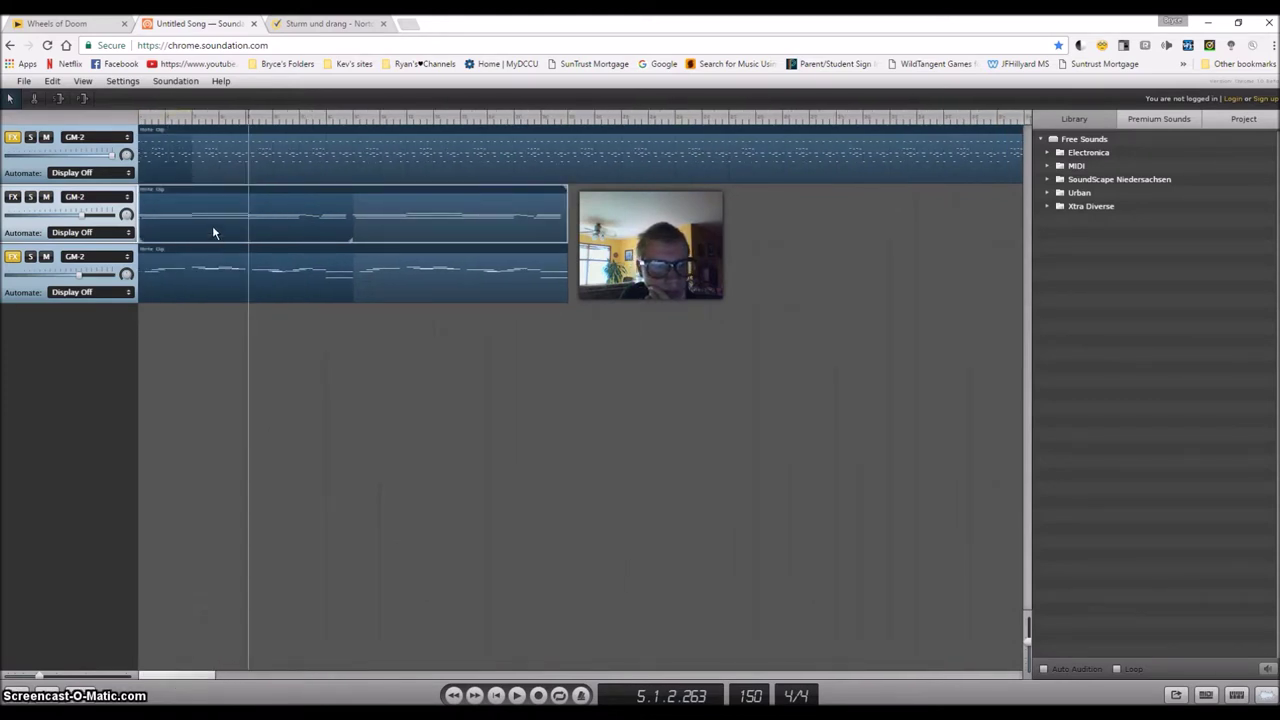
left_click_drag(214, 227, 639, 215)
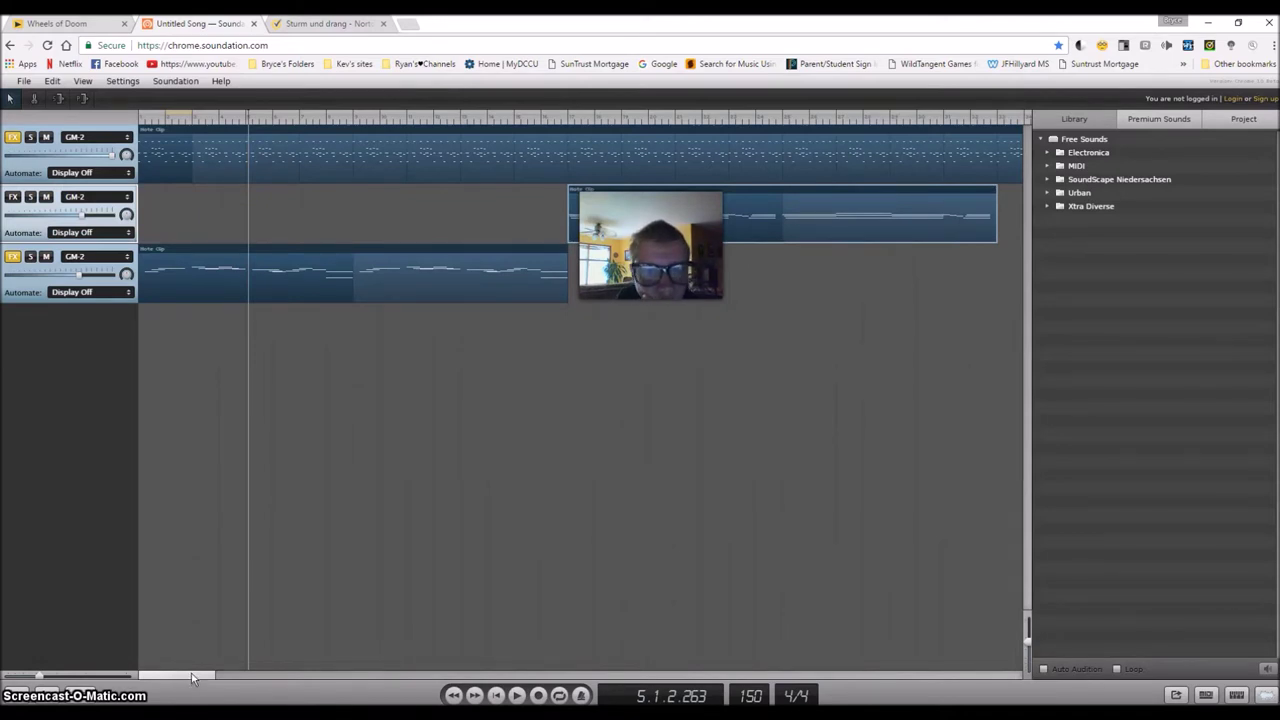
left_click_drag(193, 678, 225, 678)
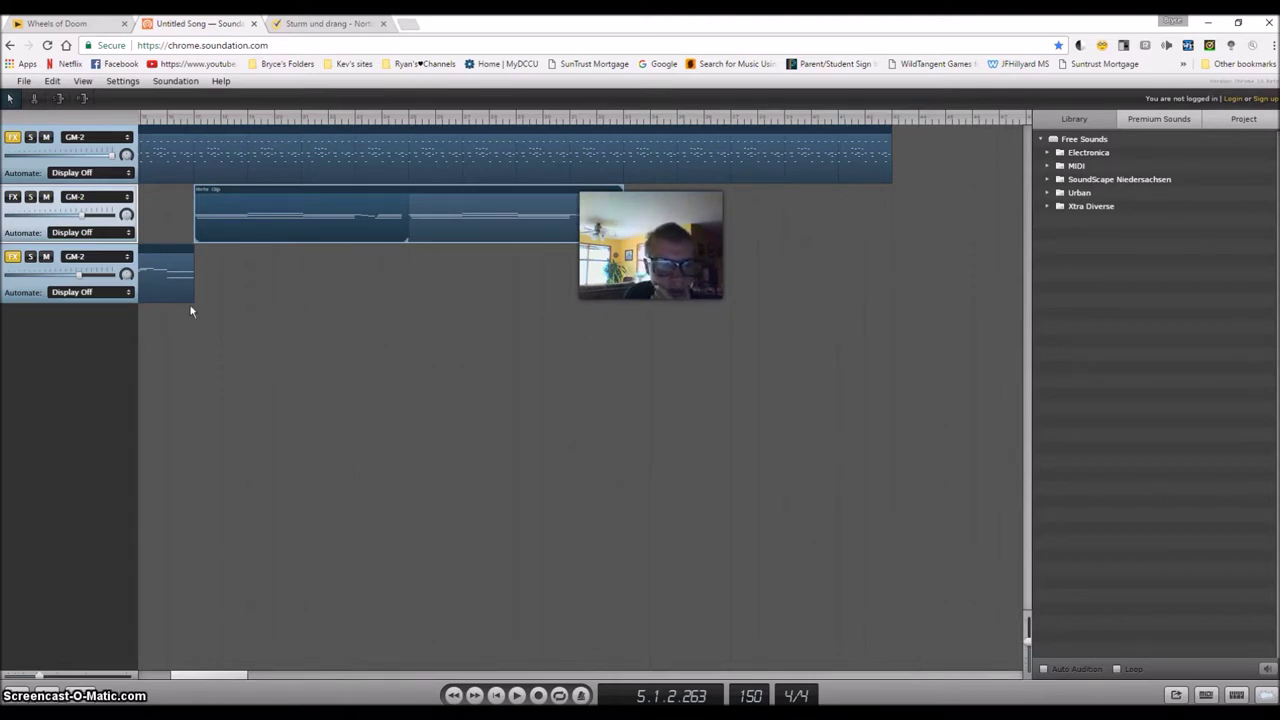
left_click_drag(193, 276, 690, 297)
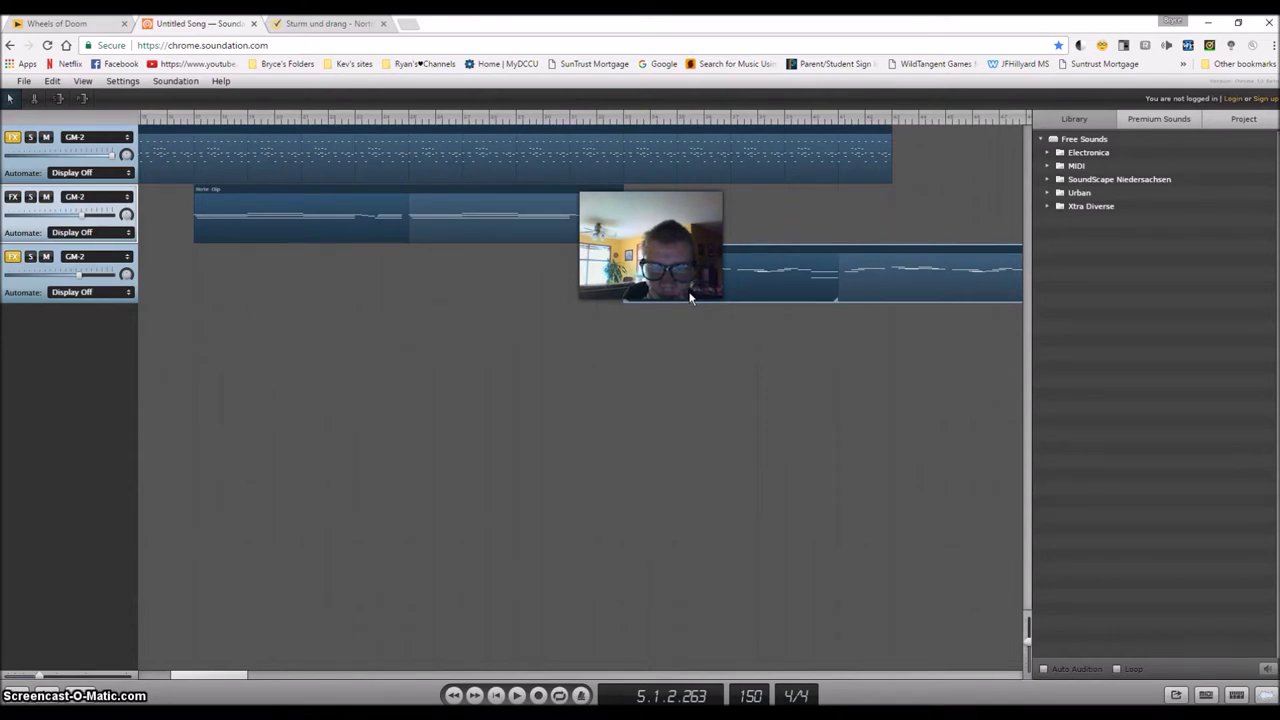
left_click_drag(690, 297, 165, 300)
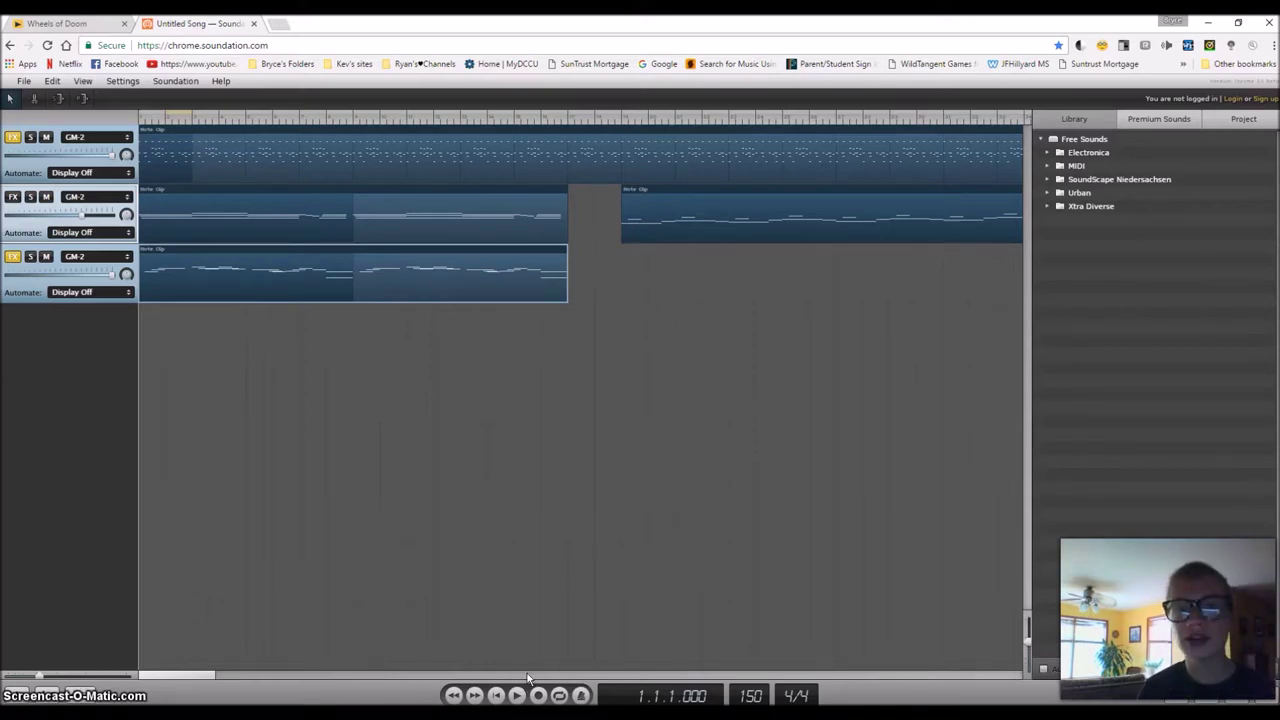
Inspect the notes in the third track's clip, and check the arrangement's playback from around bar 15
double_click(421, 292)
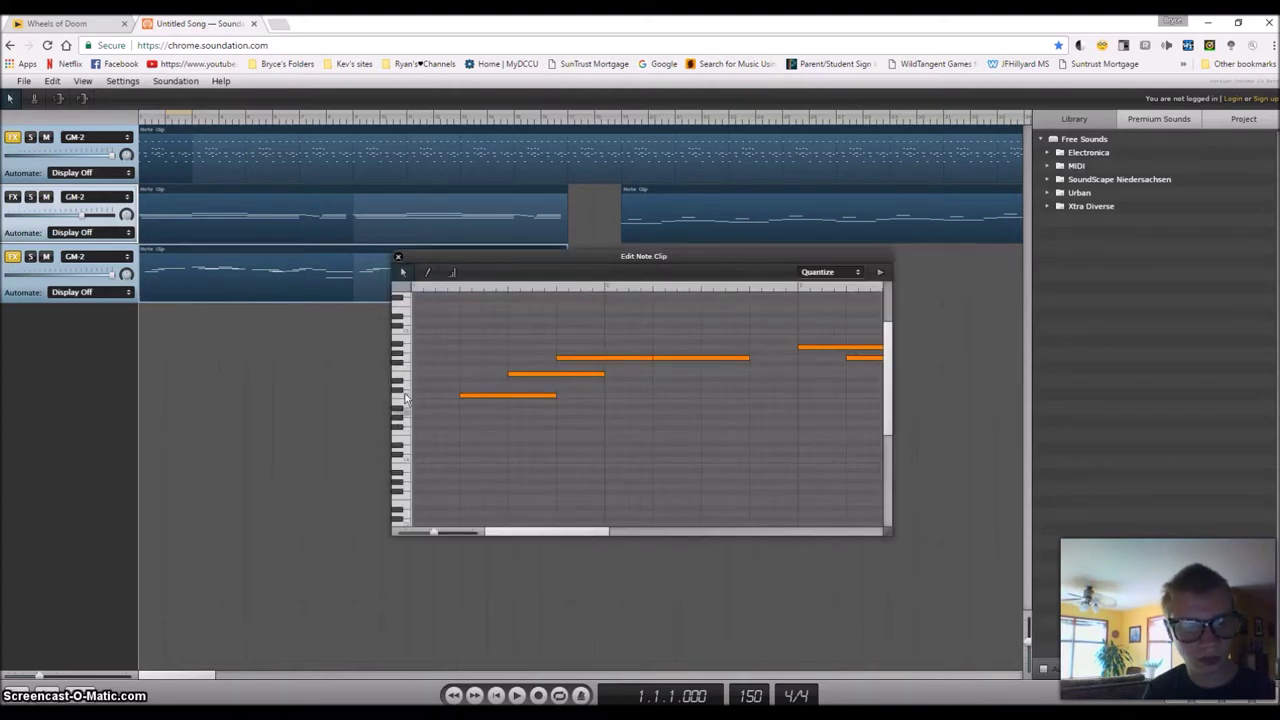
left_click(398, 258)
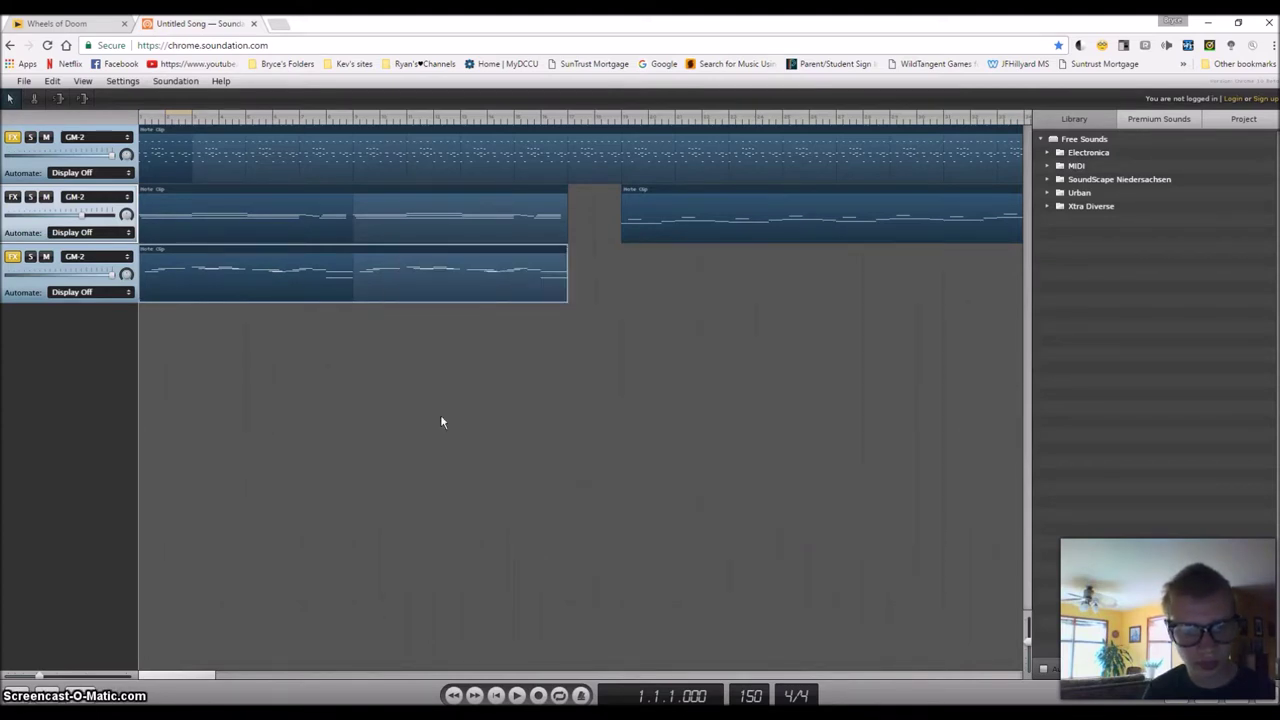
left_click(521, 702)
left_click(516, 125)
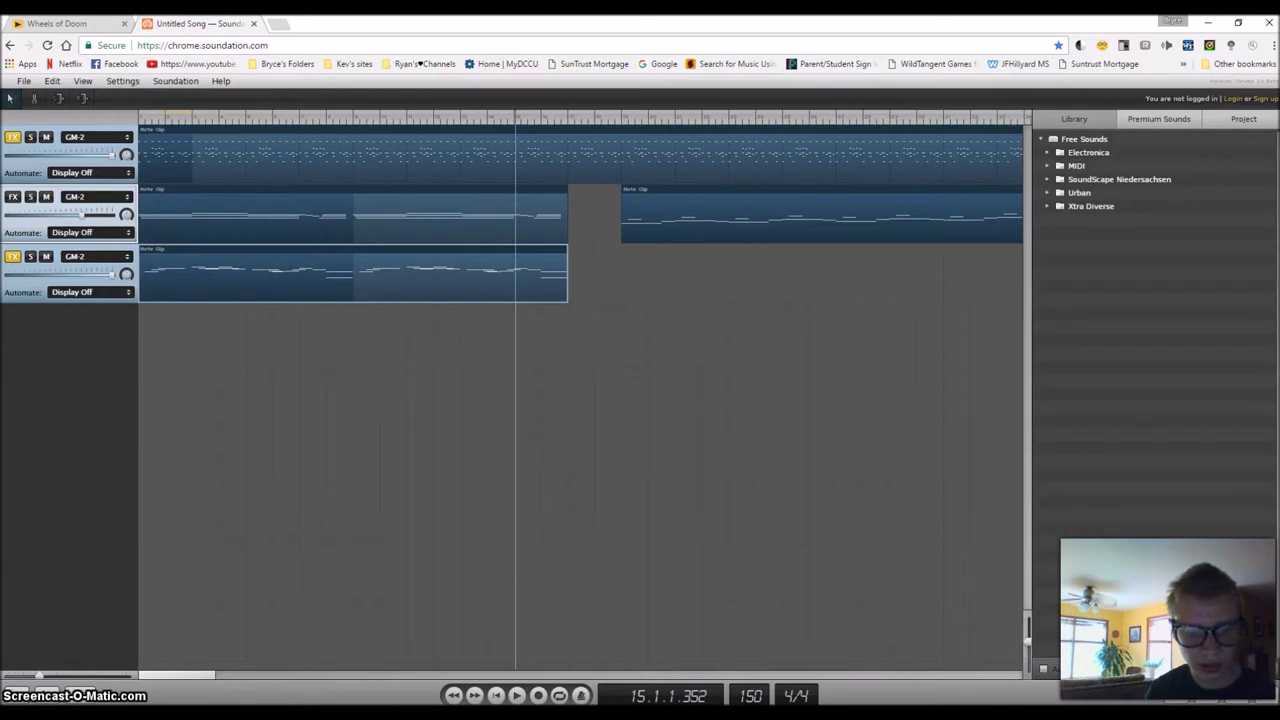
left_click(496, 695)
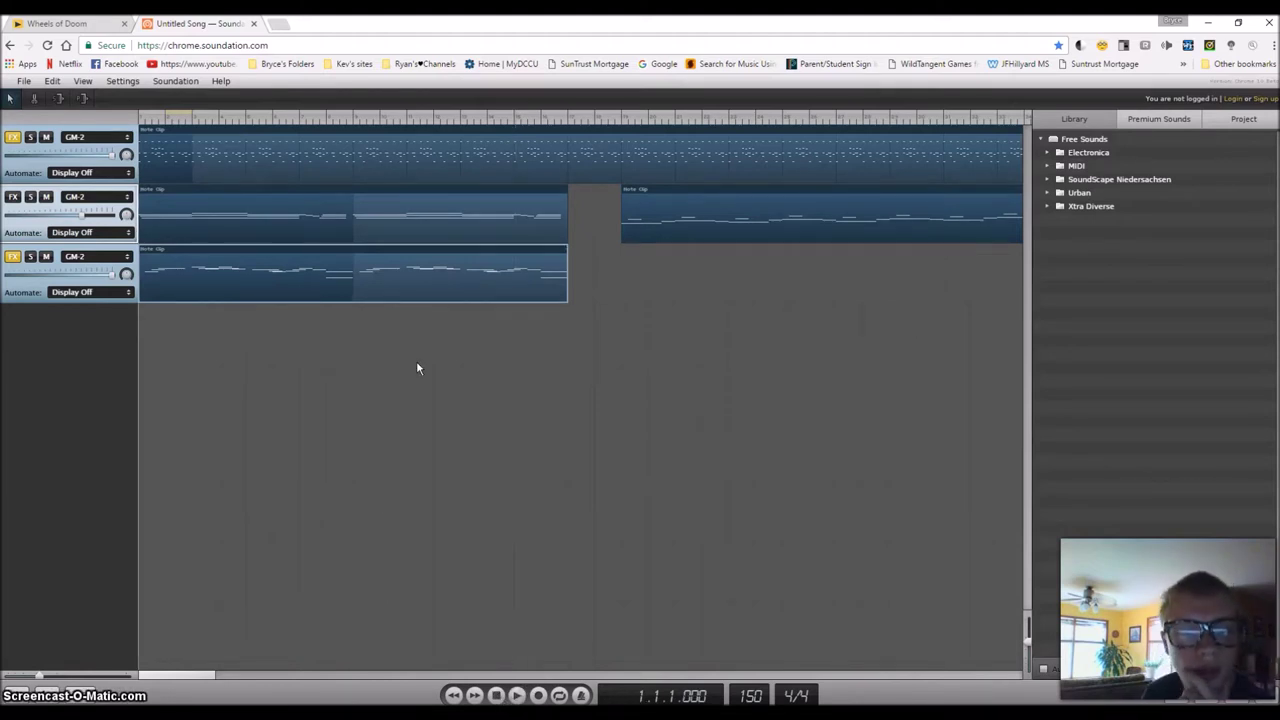
Export the song as an .sng file named SuD in the Wheels of Doom folder
left_click(24, 82)
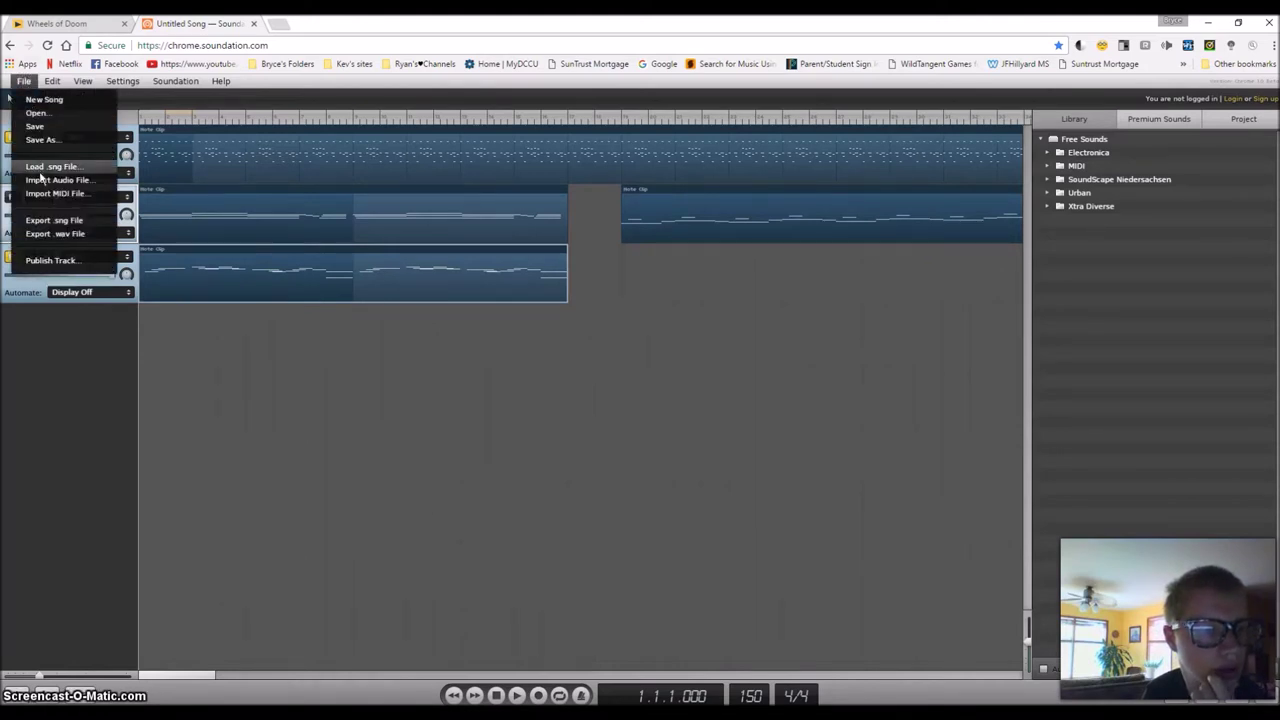
left_click(42, 221)
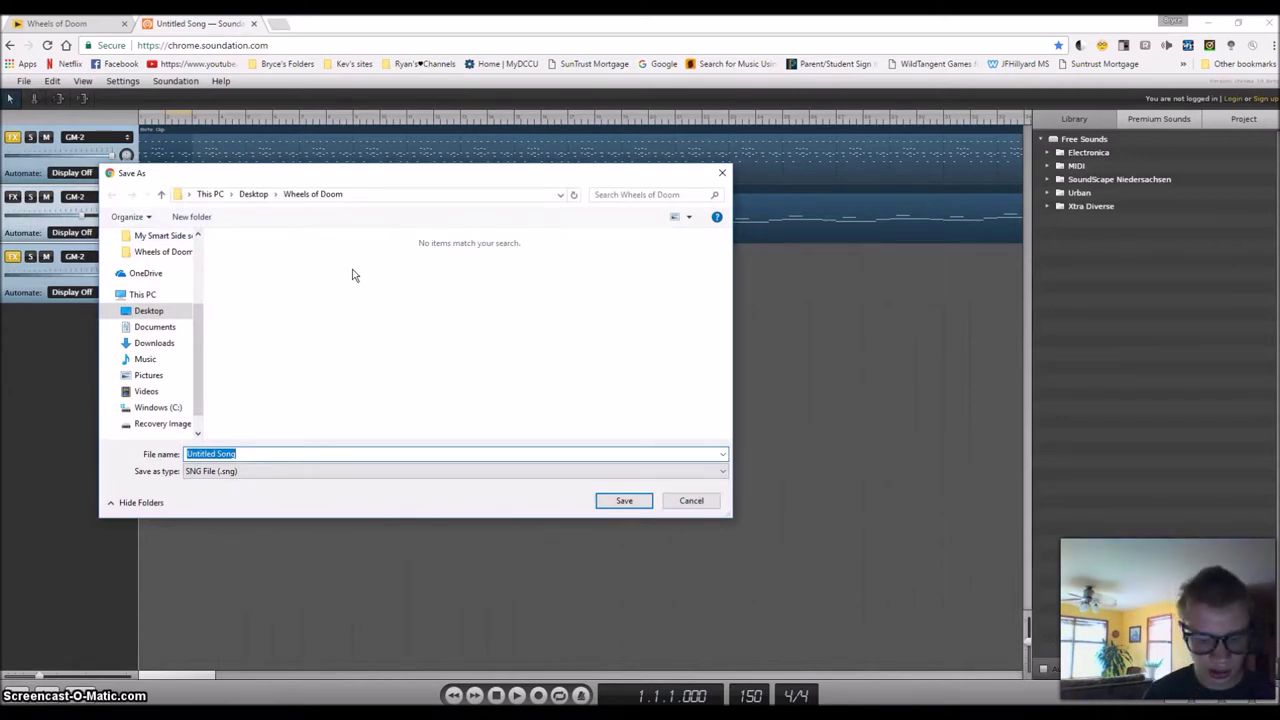
type("SuD")
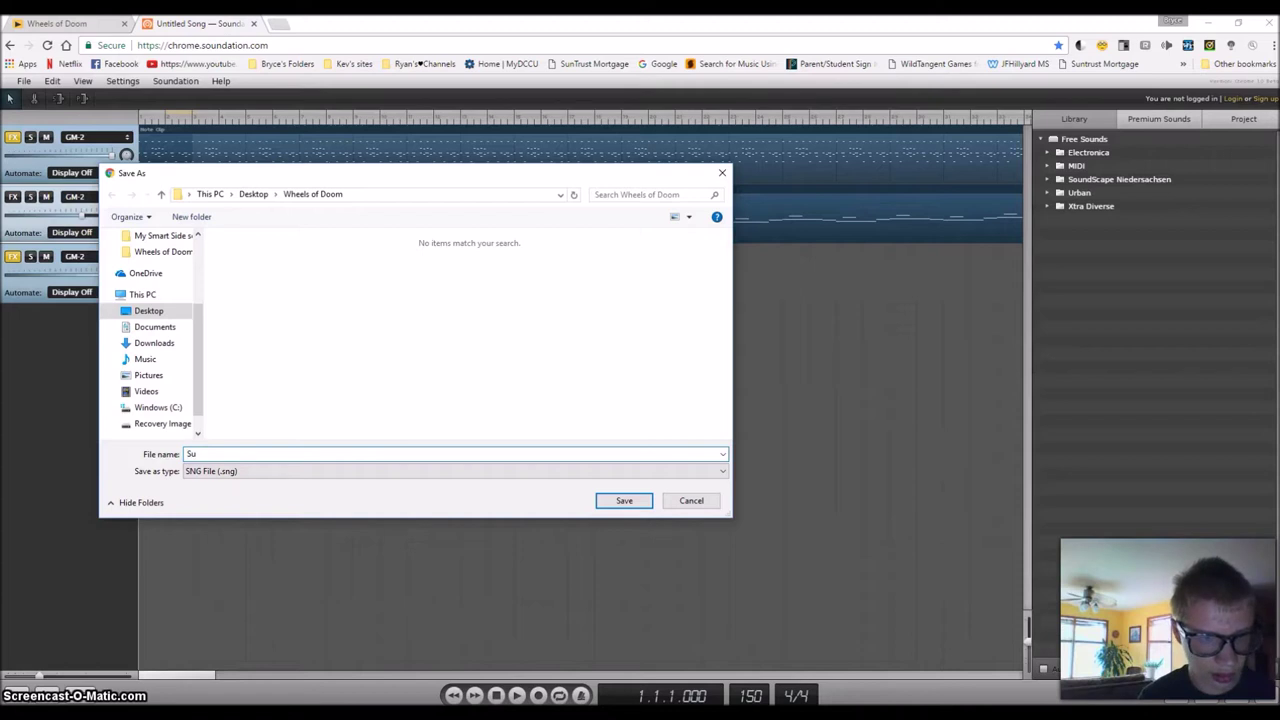
left_click(626, 500)
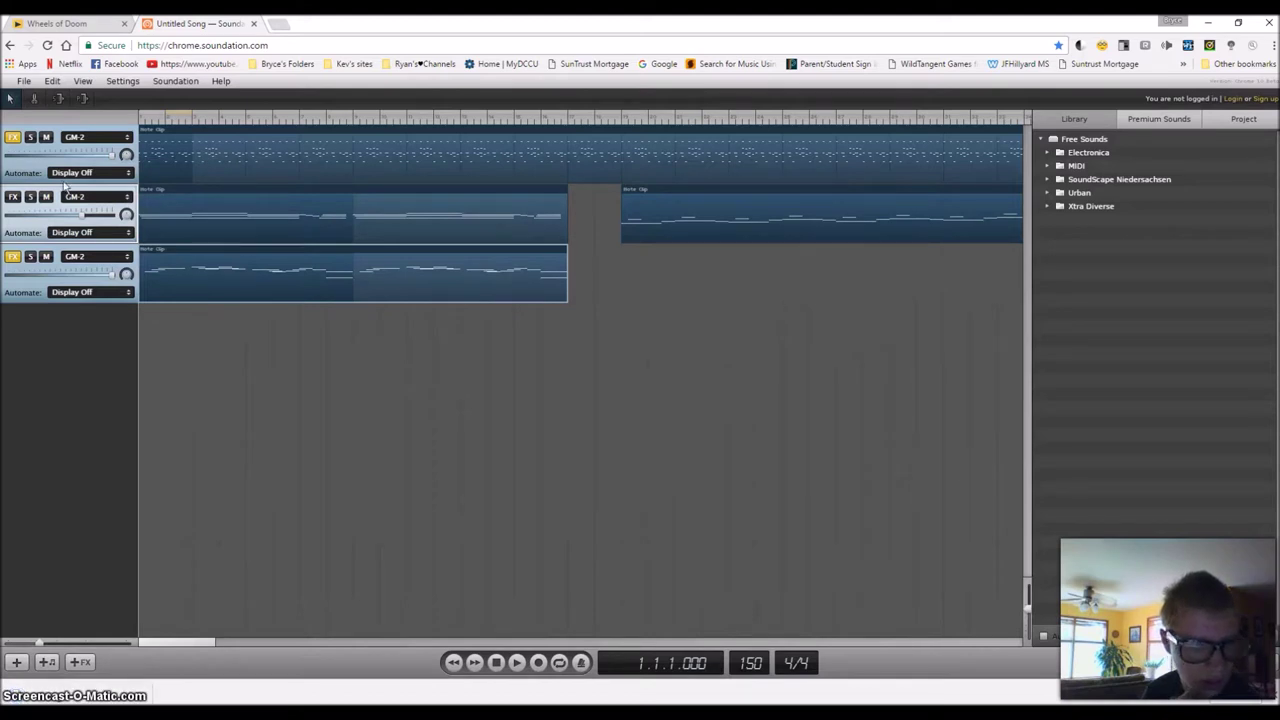
Reload the studio for a fresh song, and remove the default Reverb and Delay channels
left_click(47, 46)
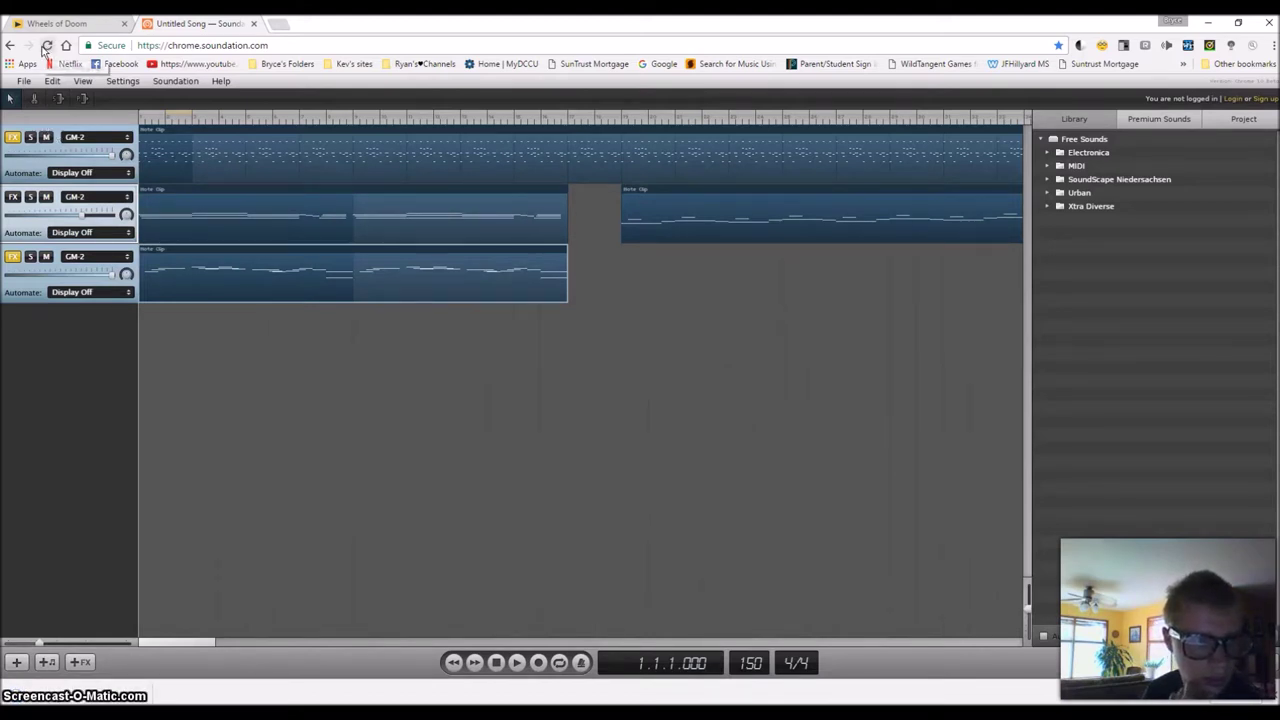
left_click(679, 122)
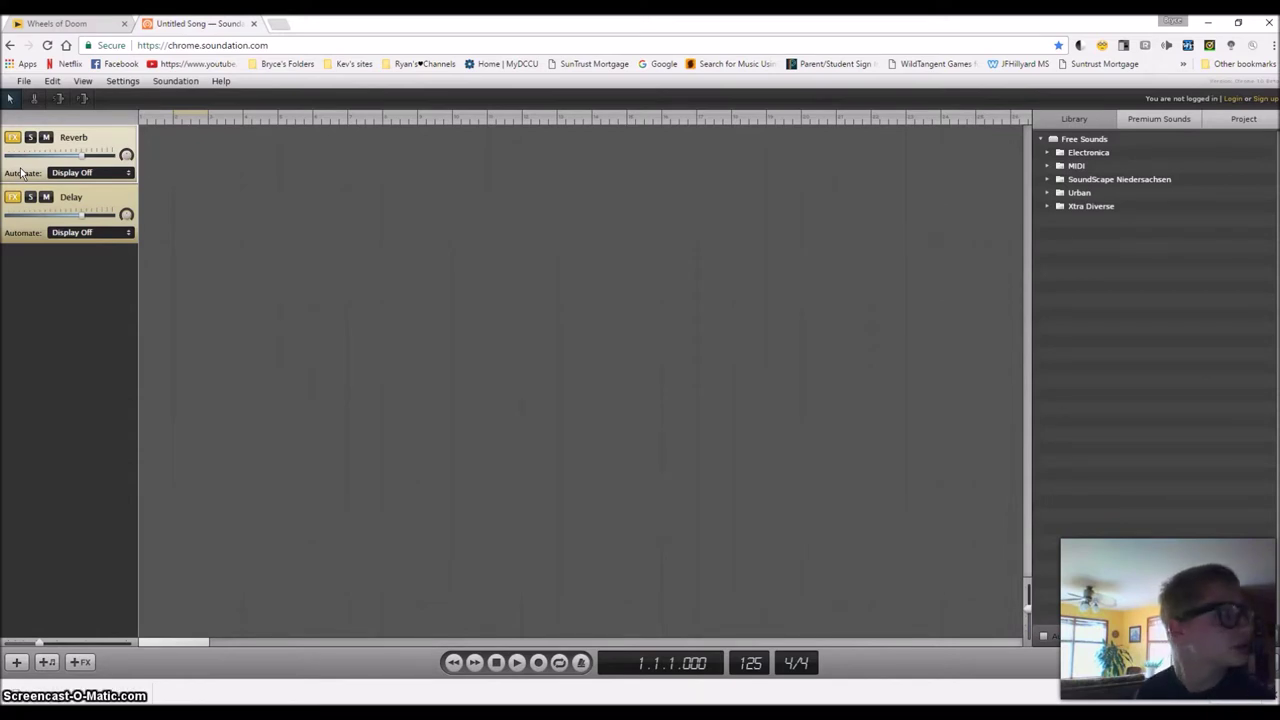
key("ctrl+z")
key("ctrl+z")
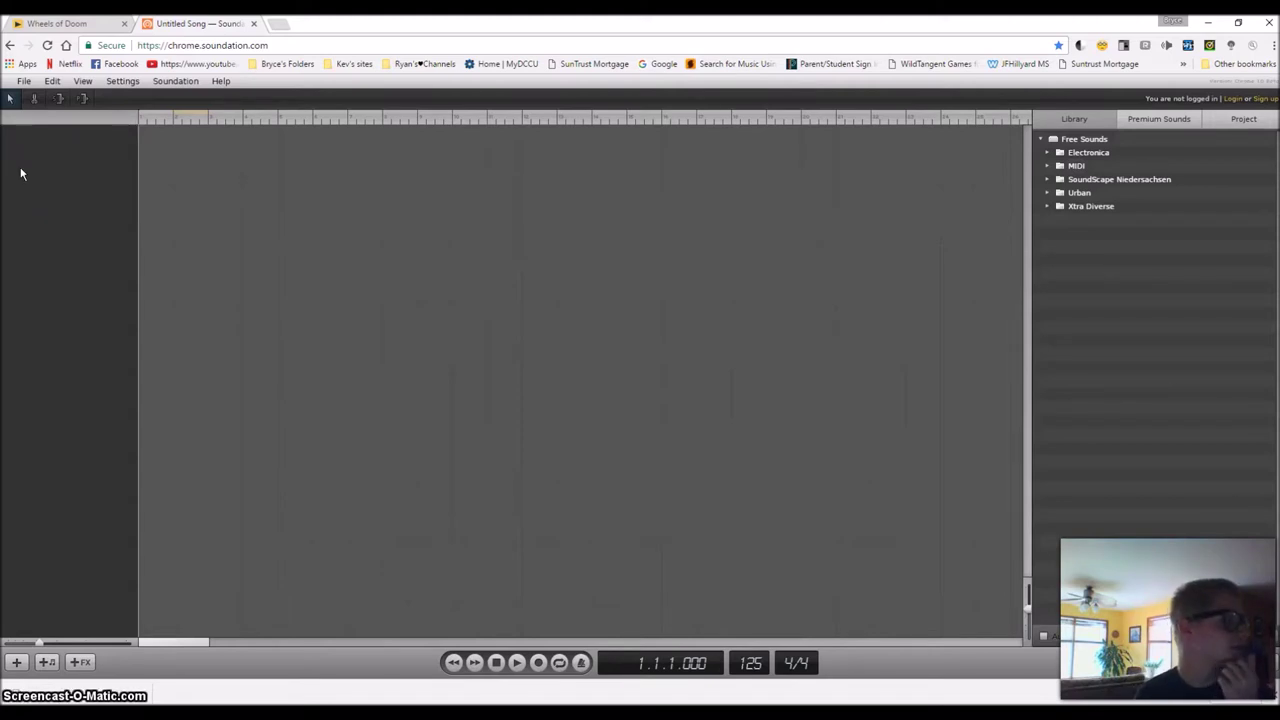
left_click(23, 82)
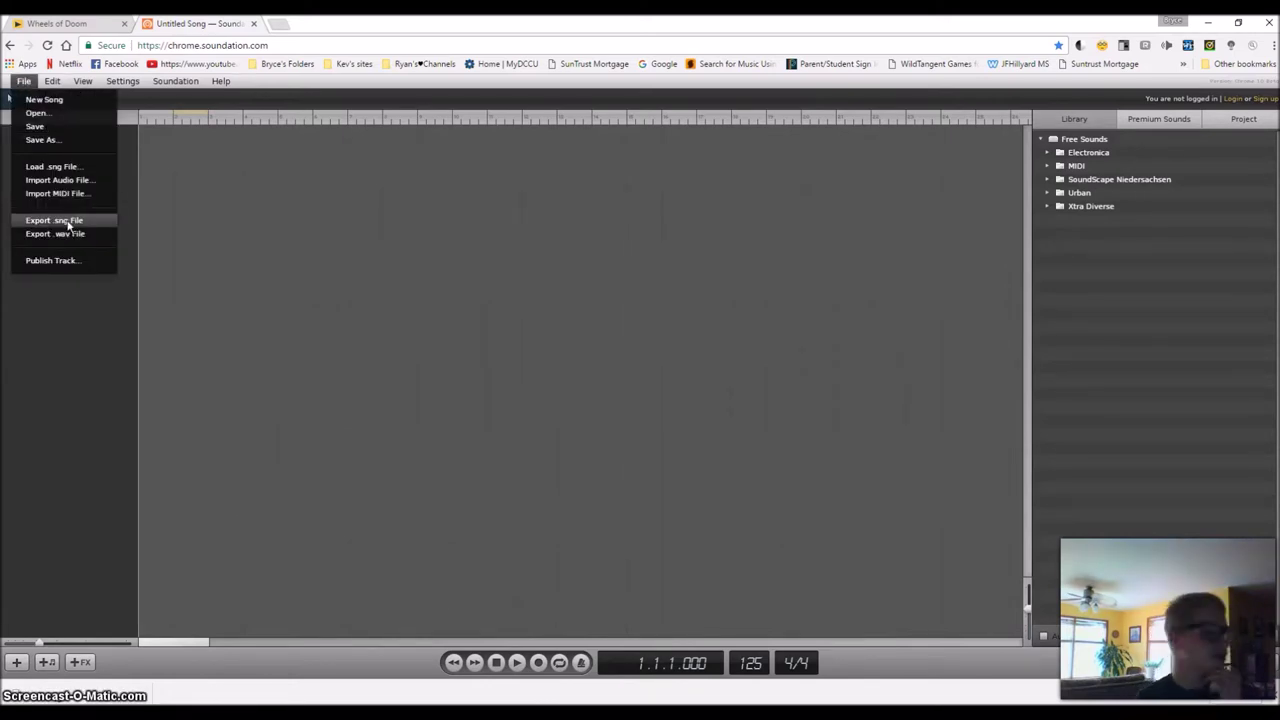
left_click(68, 224)
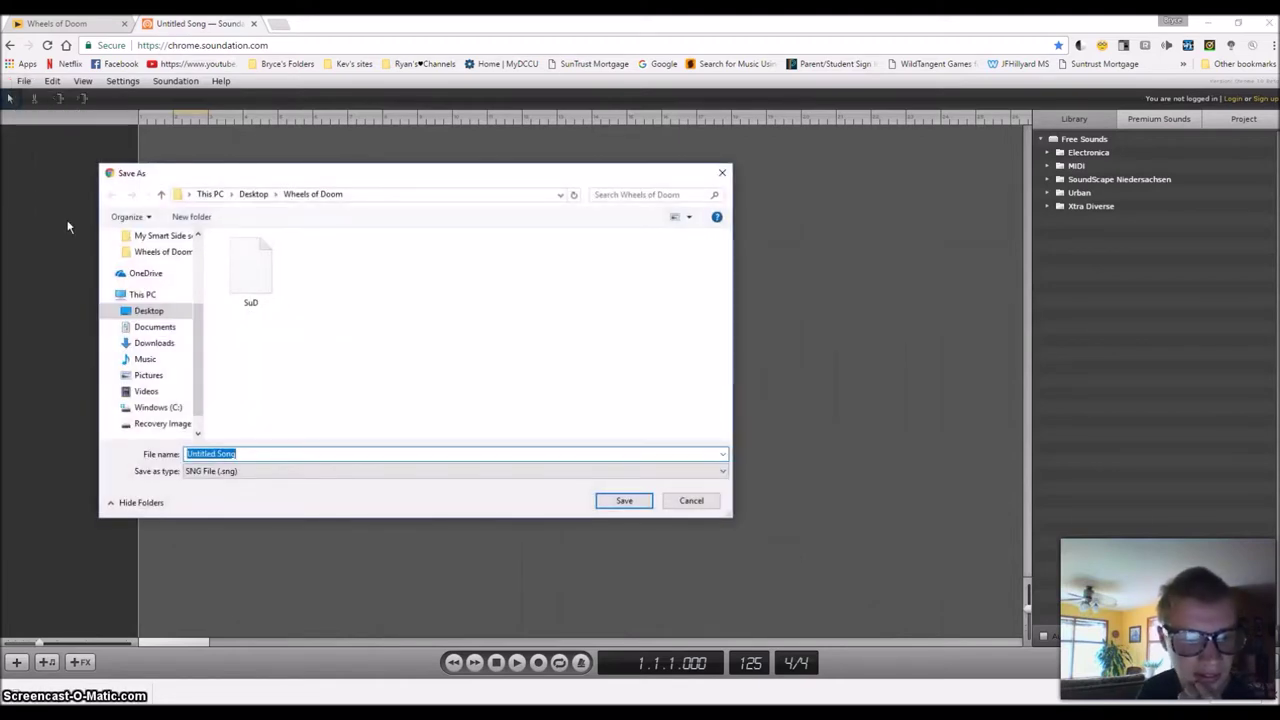
left_click(263, 256)
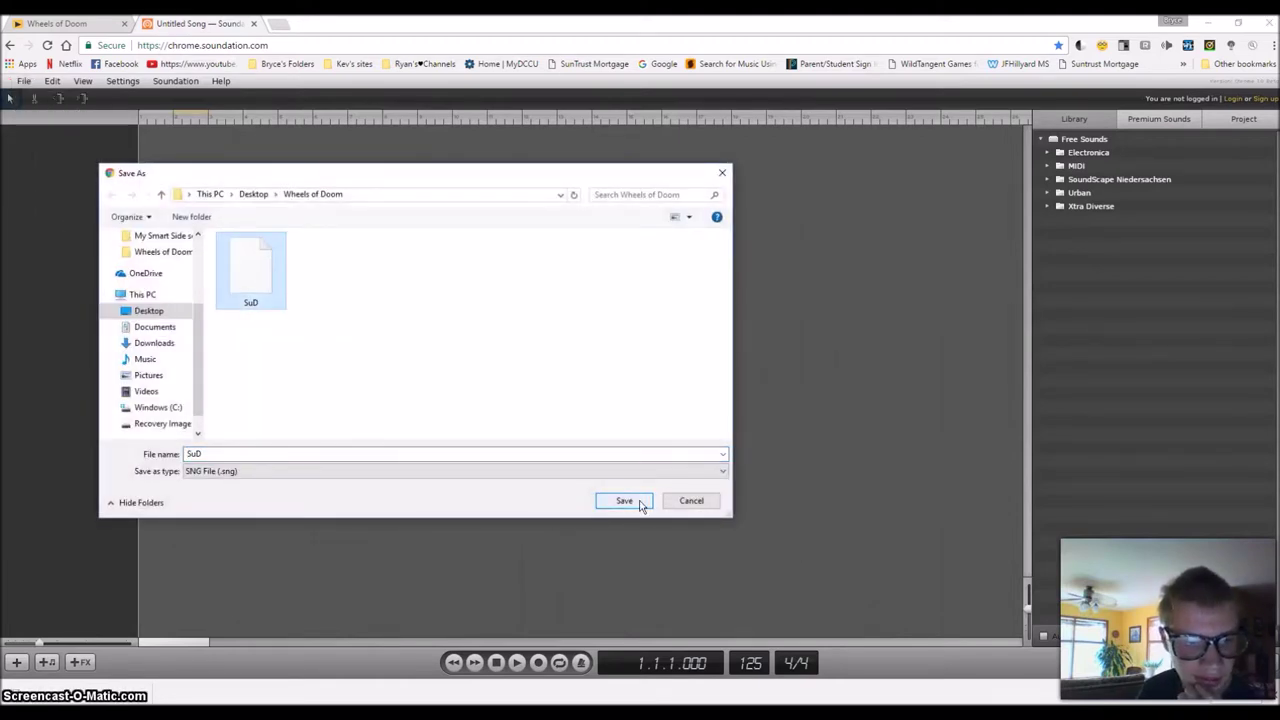
left_click(624, 501)
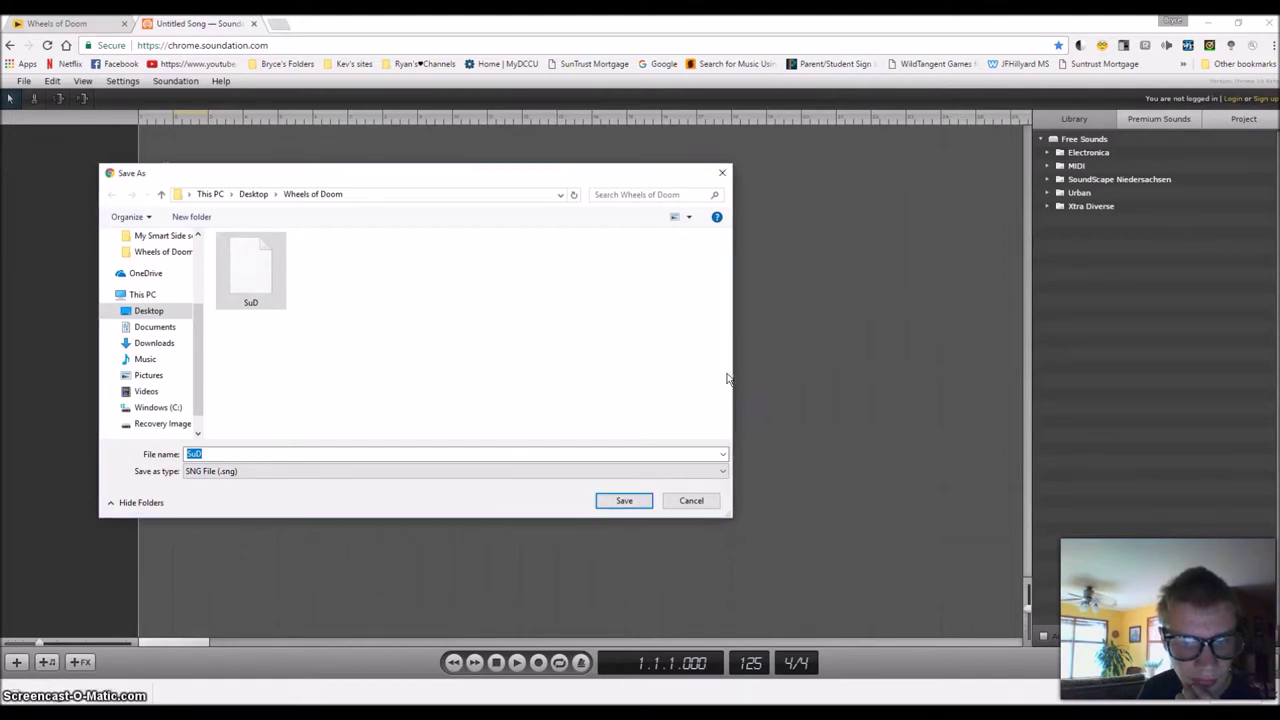
left_click(691, 501)
Load the SuD .sng file from the Wheels of Doom folder without saving the current untitled song
left_click(22, 84)
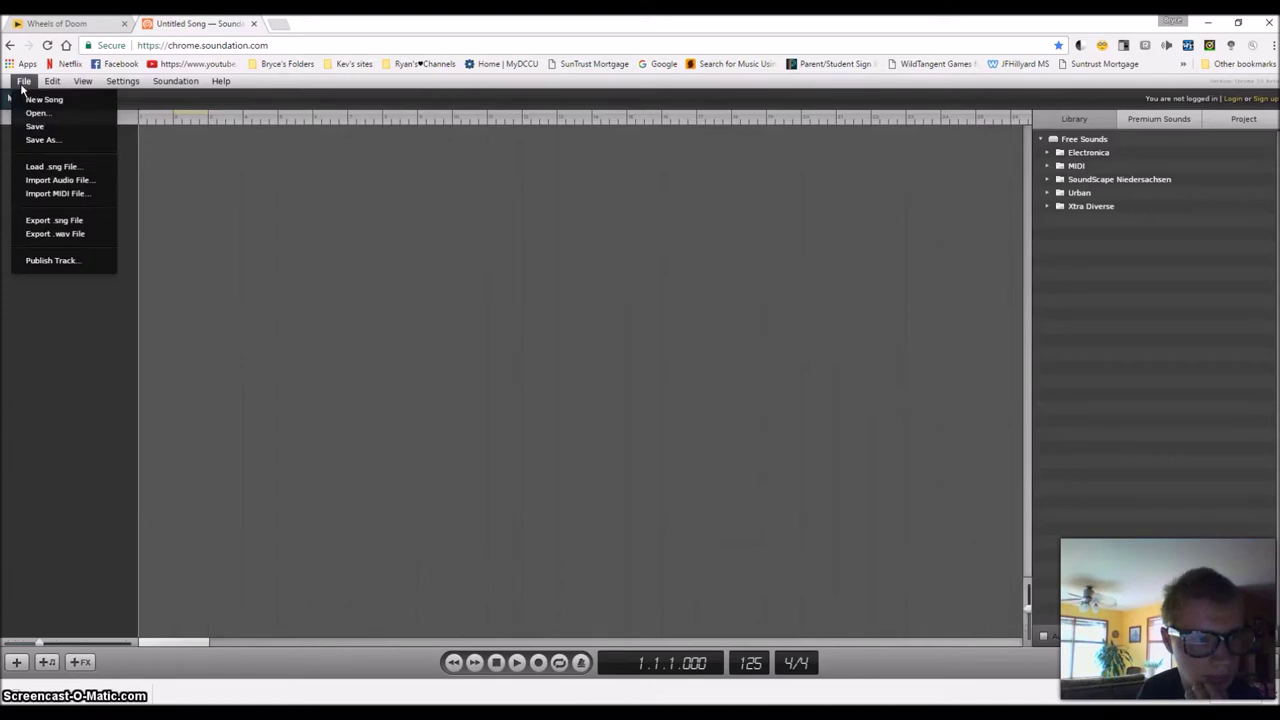
left_click(40, 166)
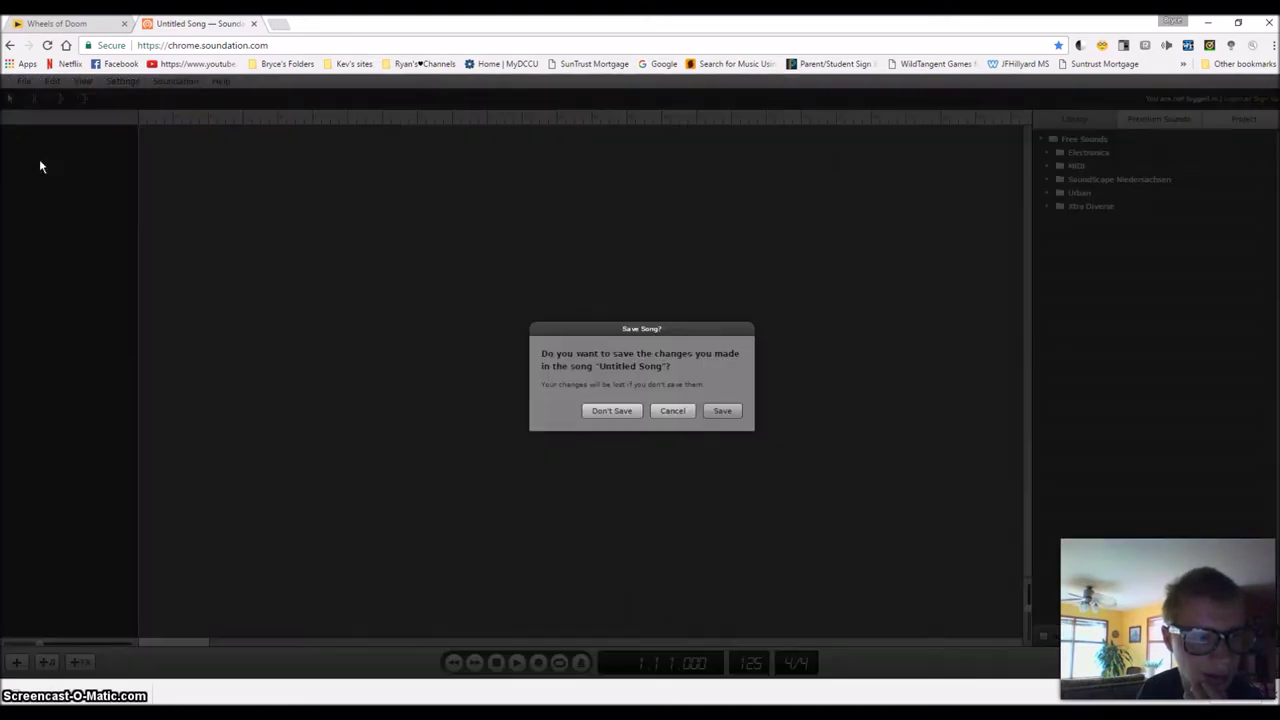
left_click(612, 411)
left_click(283, 282)
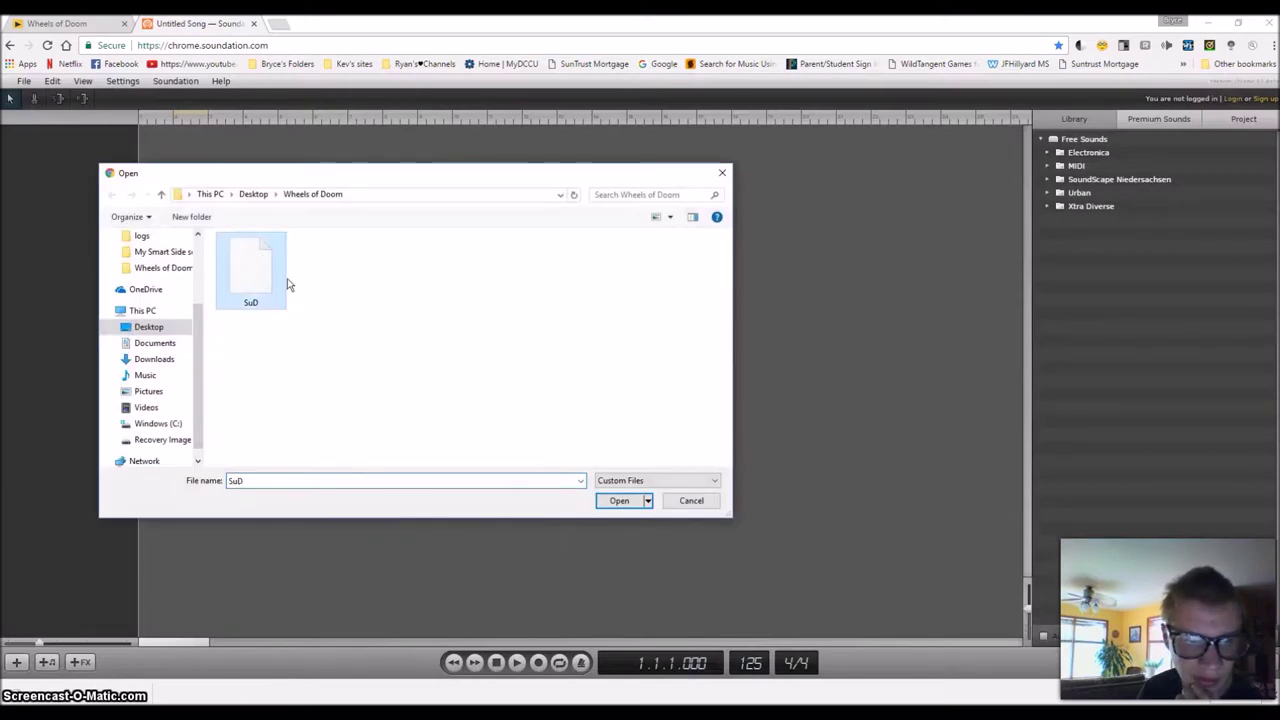
left_click(644, 503)
Minimize the Movie Maker window, and check the loaded song's playback from the start before stopping it
left_click(516, 666)
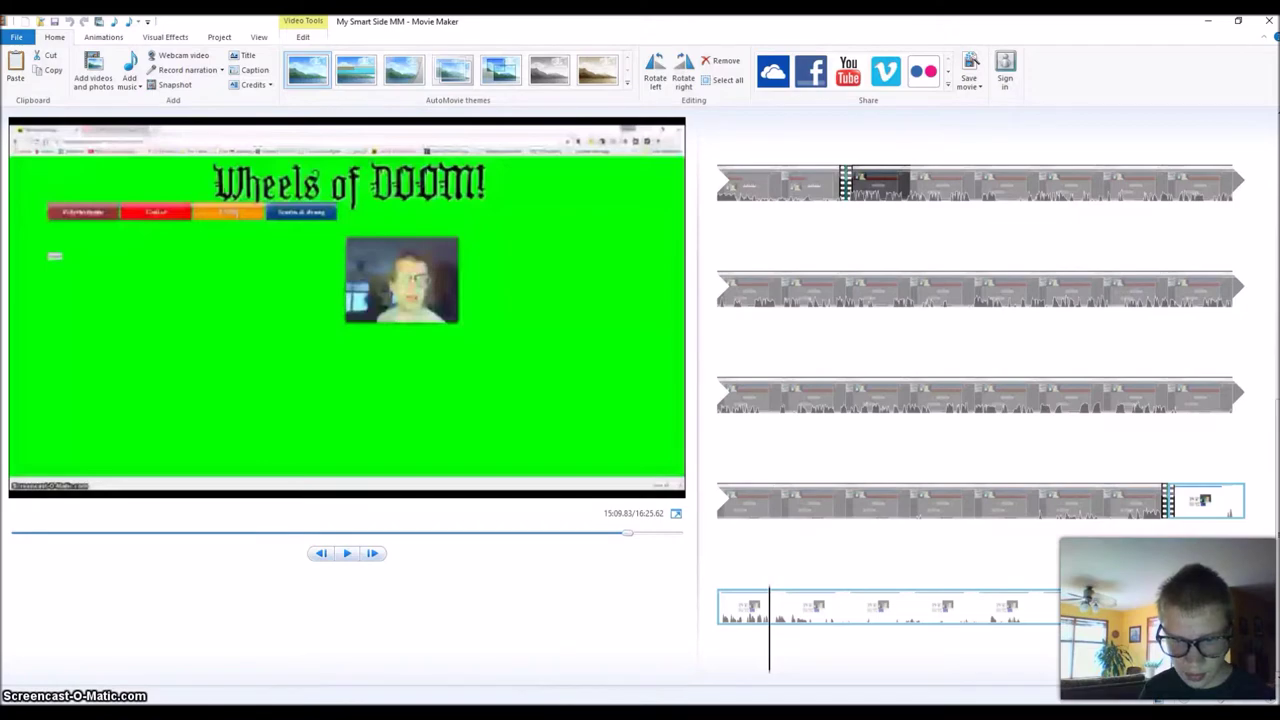
left_click(1208, 20)
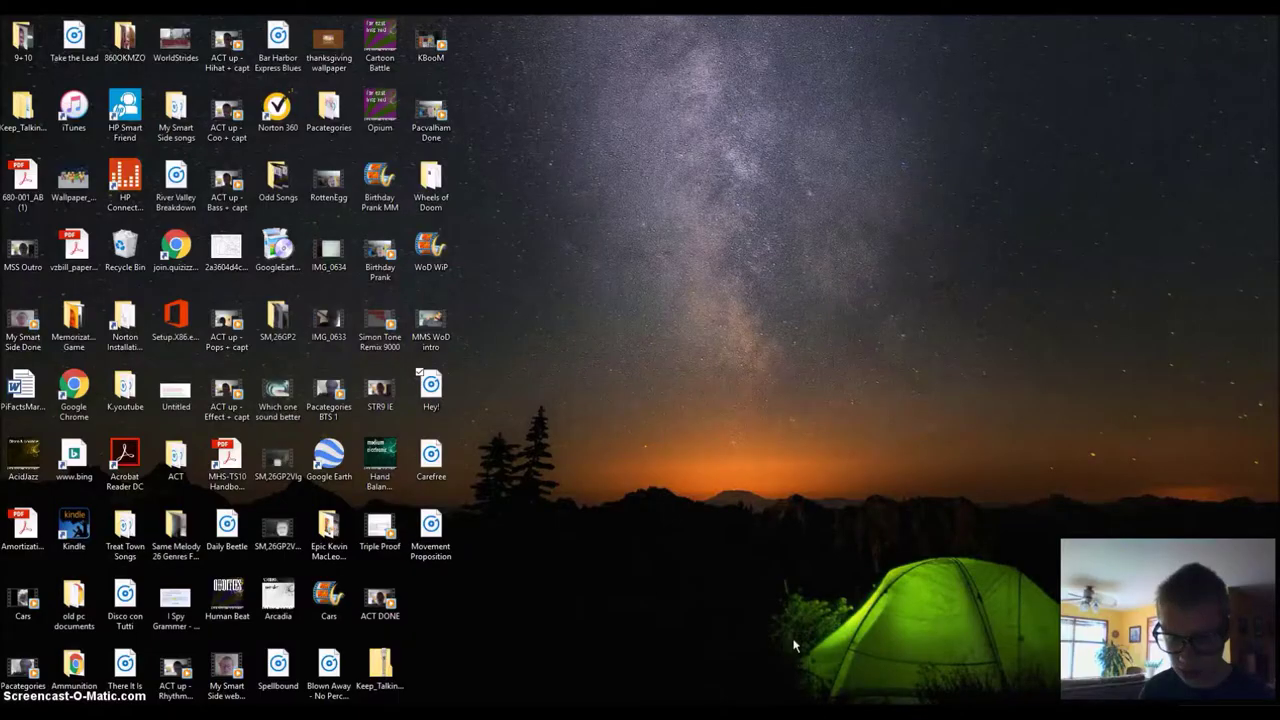
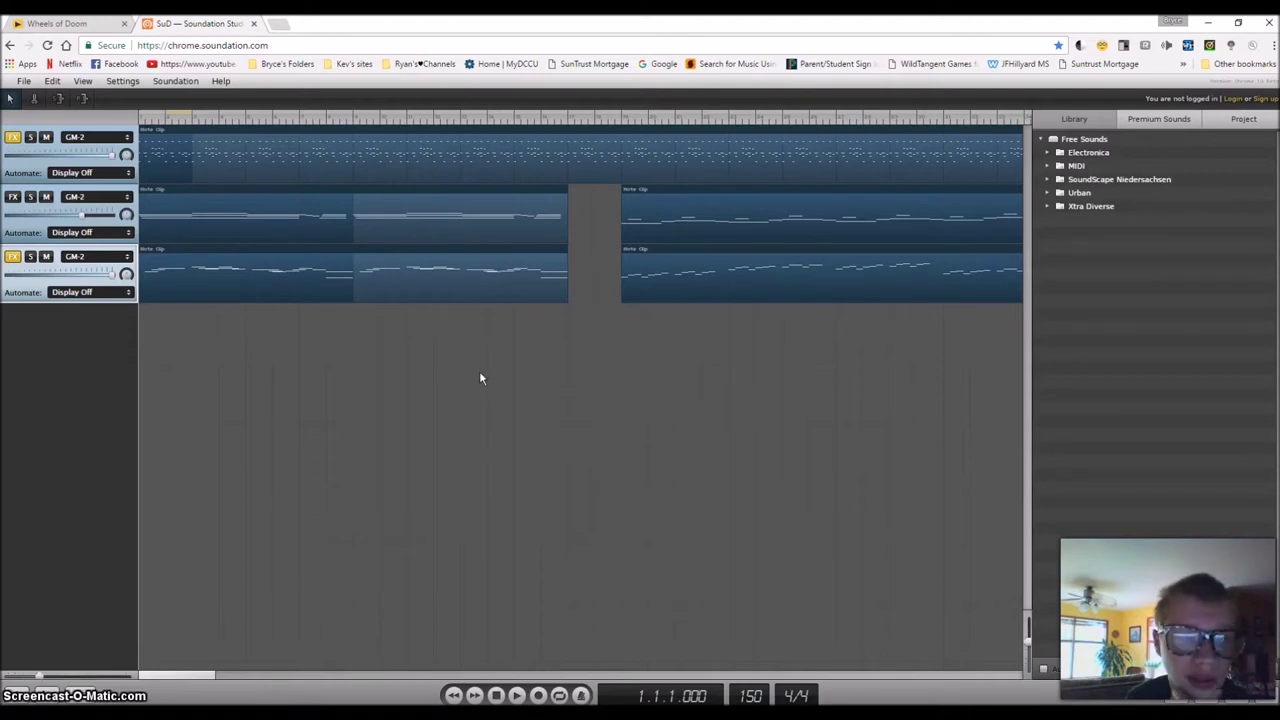
left_click(515, 696)
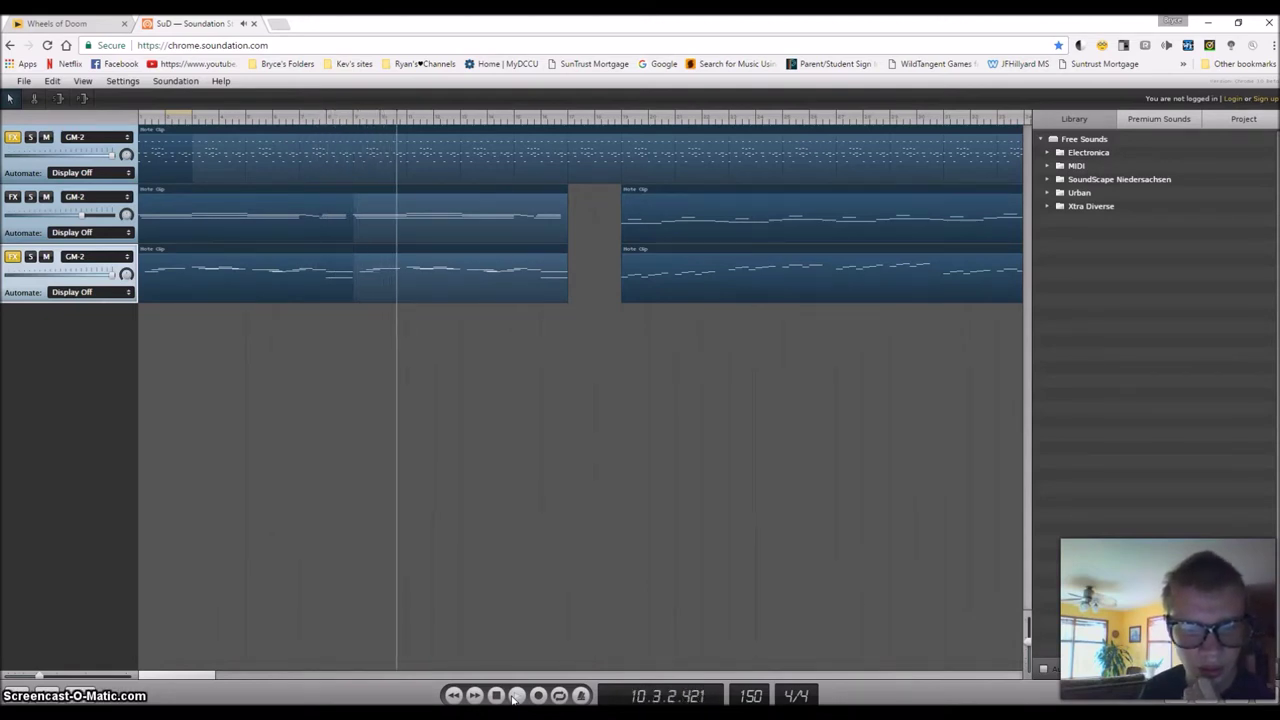
left_click(515, 696)
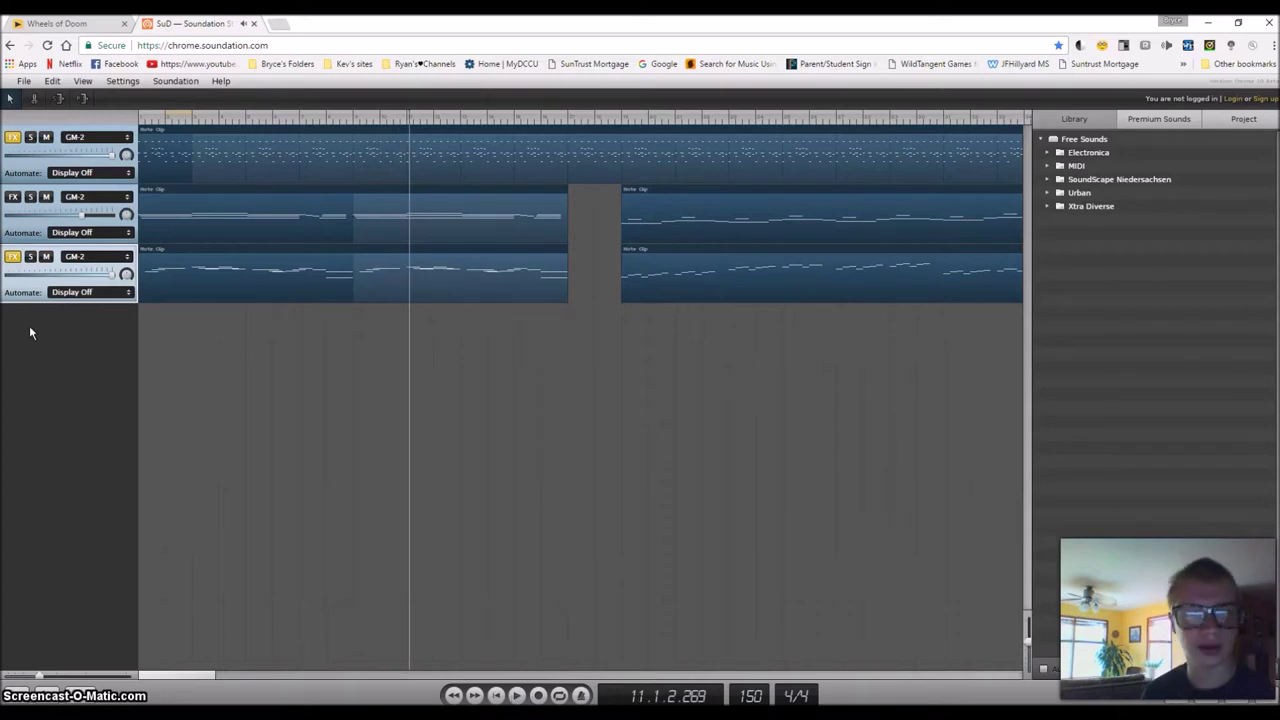
left_click(496, 695)
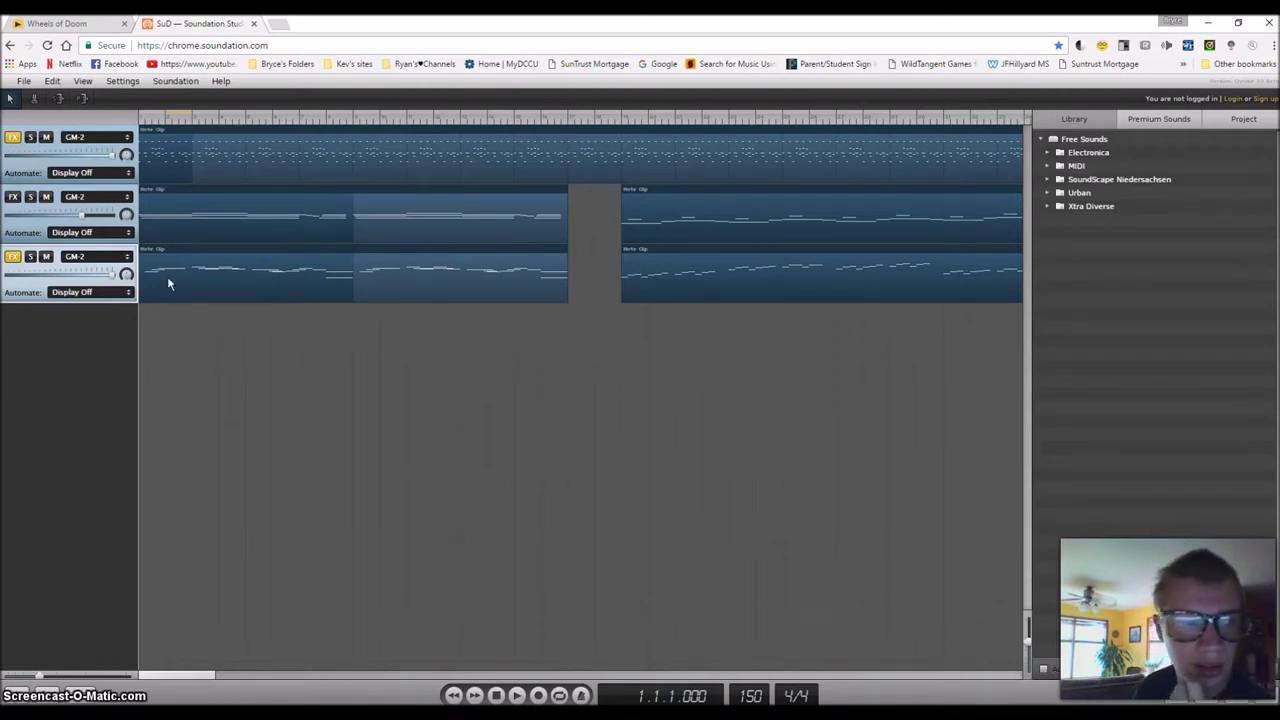
left_click(23, 81)
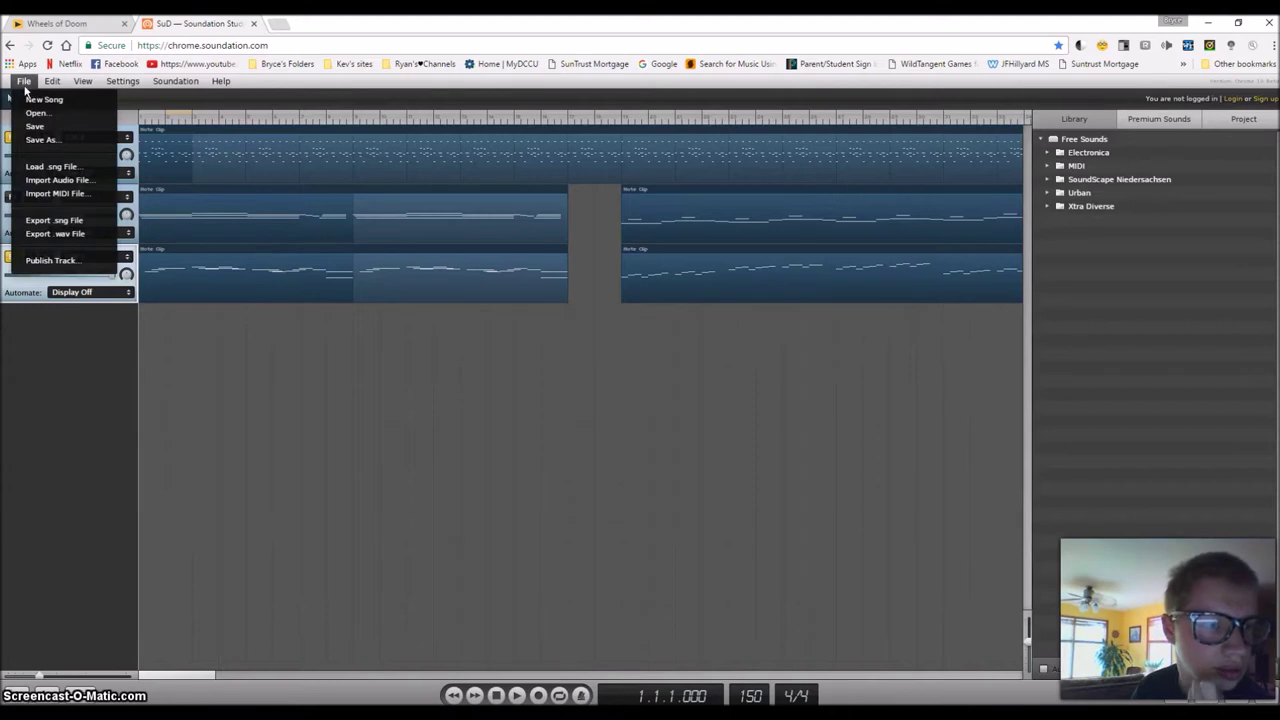
left_click(40, 140)
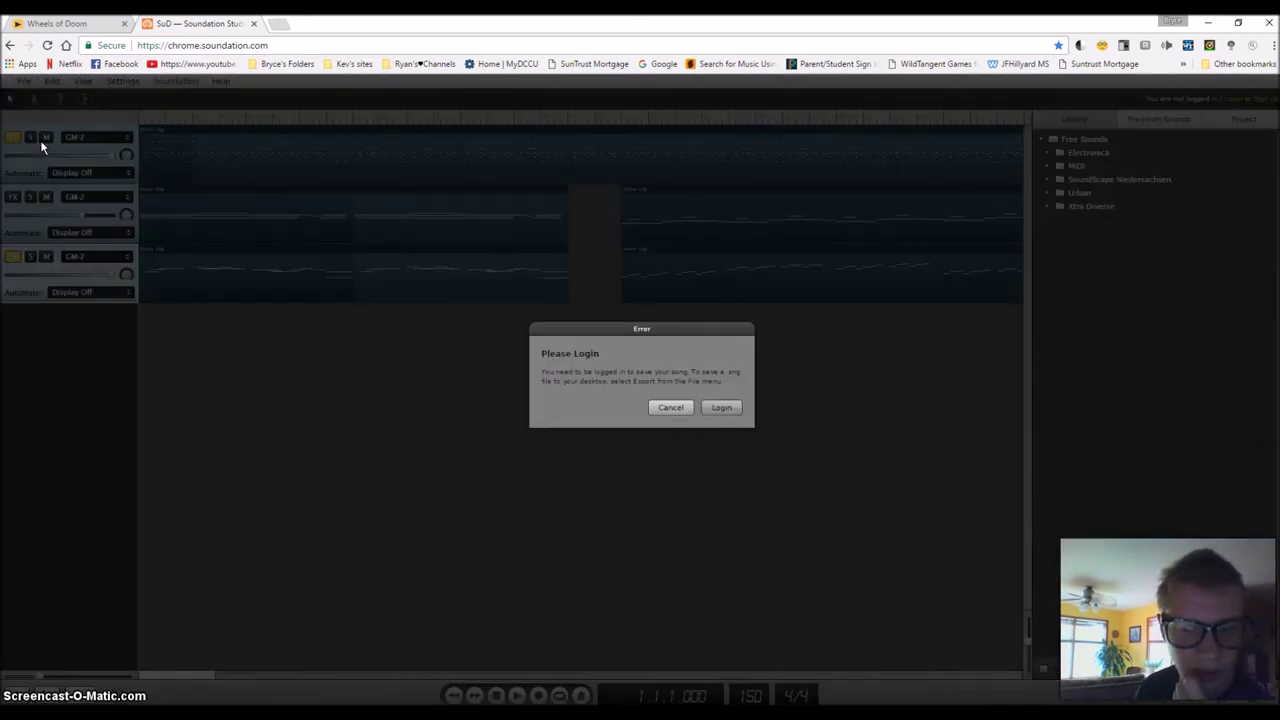
left_click(665, 408)
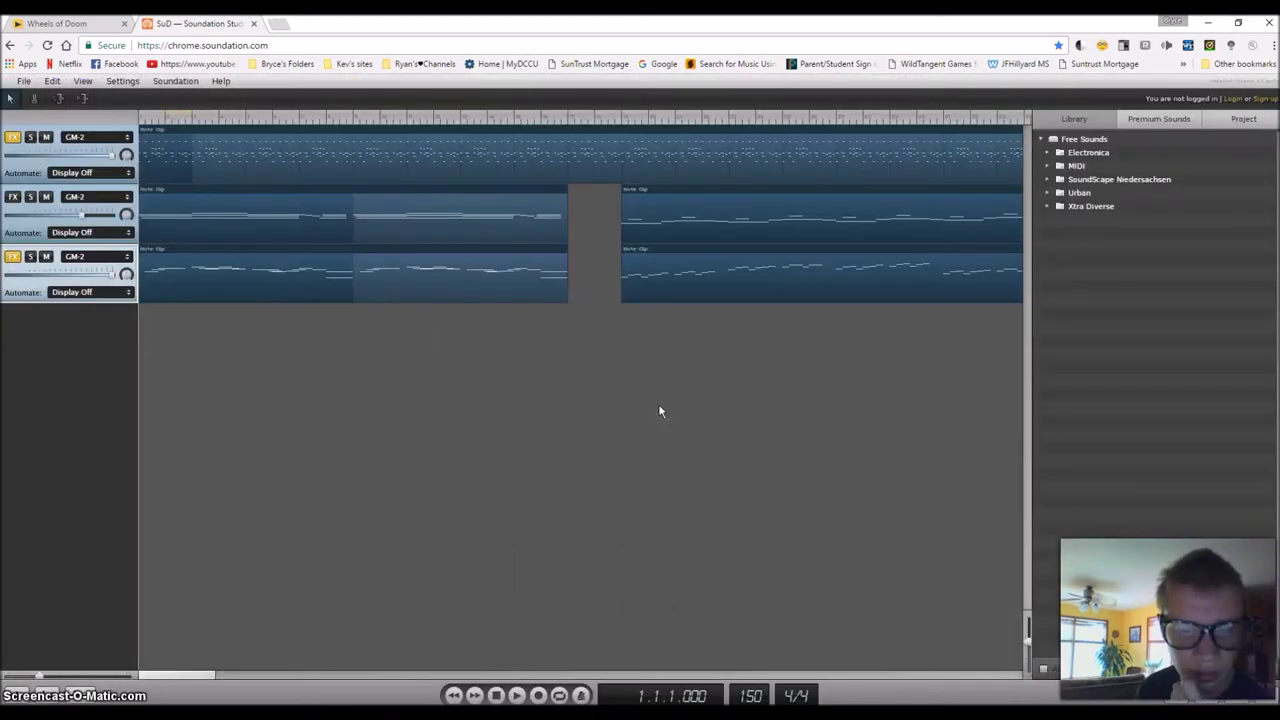
left_click(52, 81)
Export the song as a .wav file named MSSong2 in the Wheels of Doom folder
left_click(23, 81)
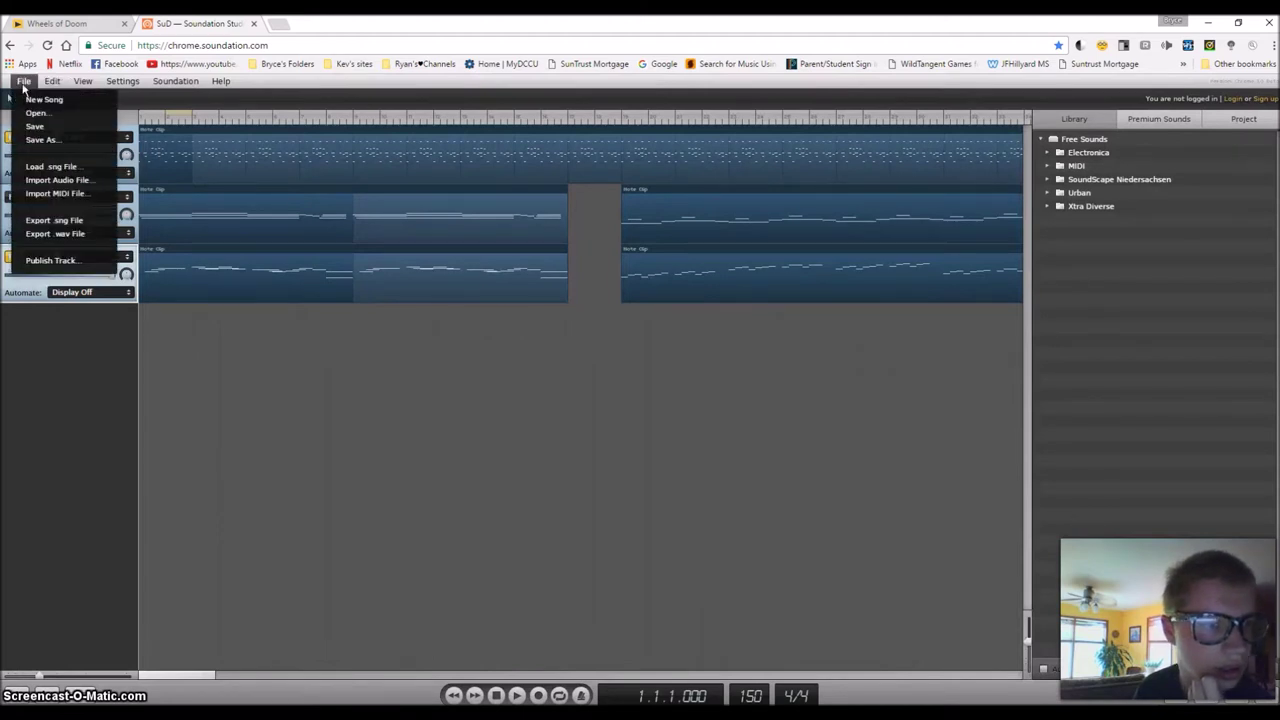
left_click(48, 232)
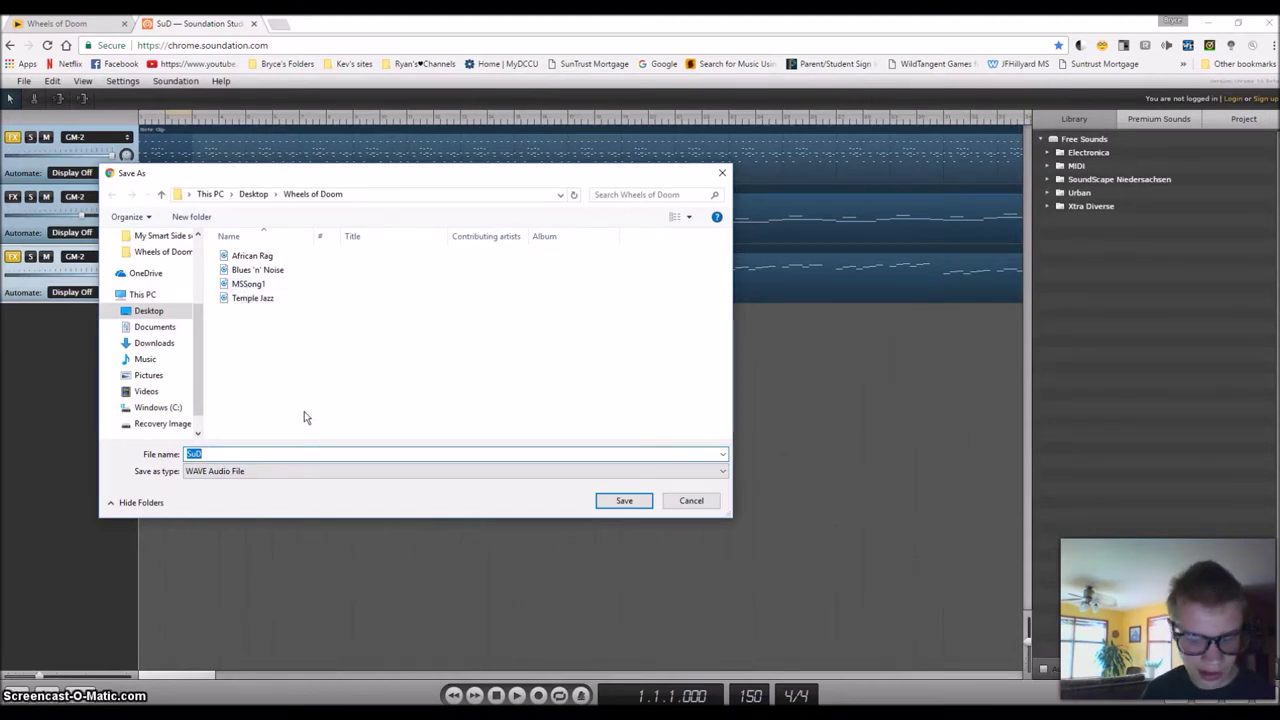
type("MSS")
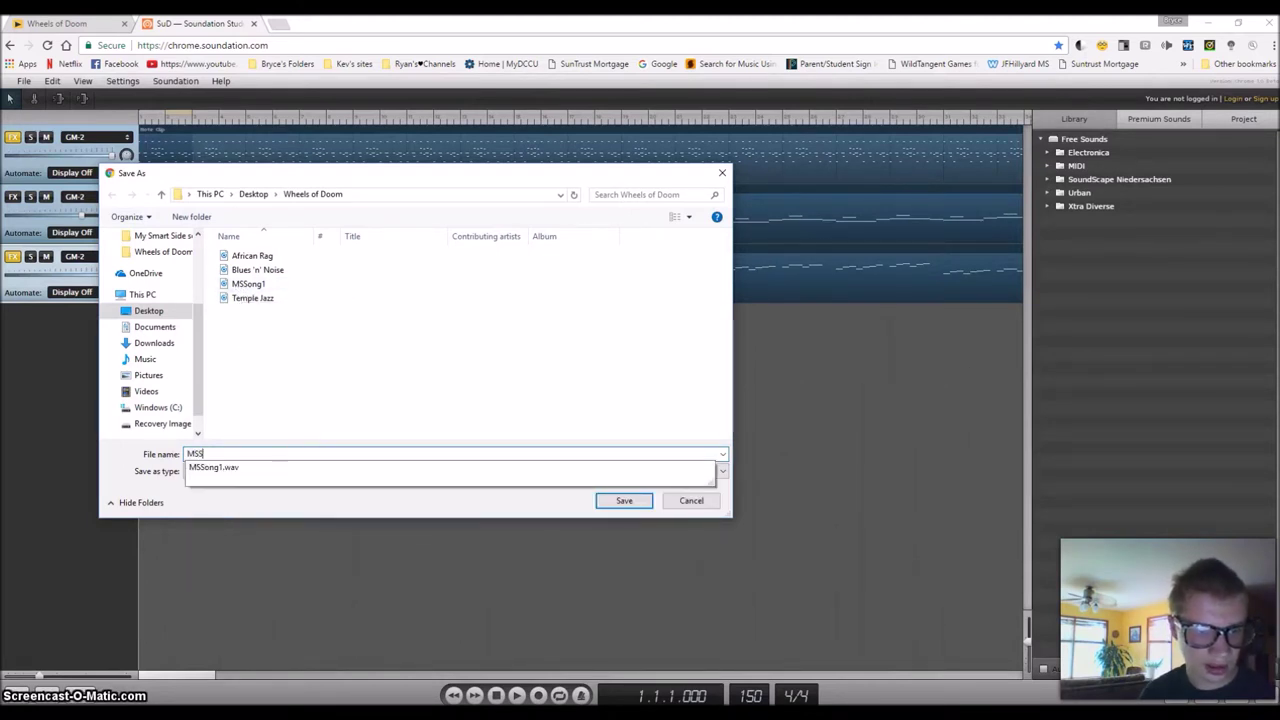
type("ong2")
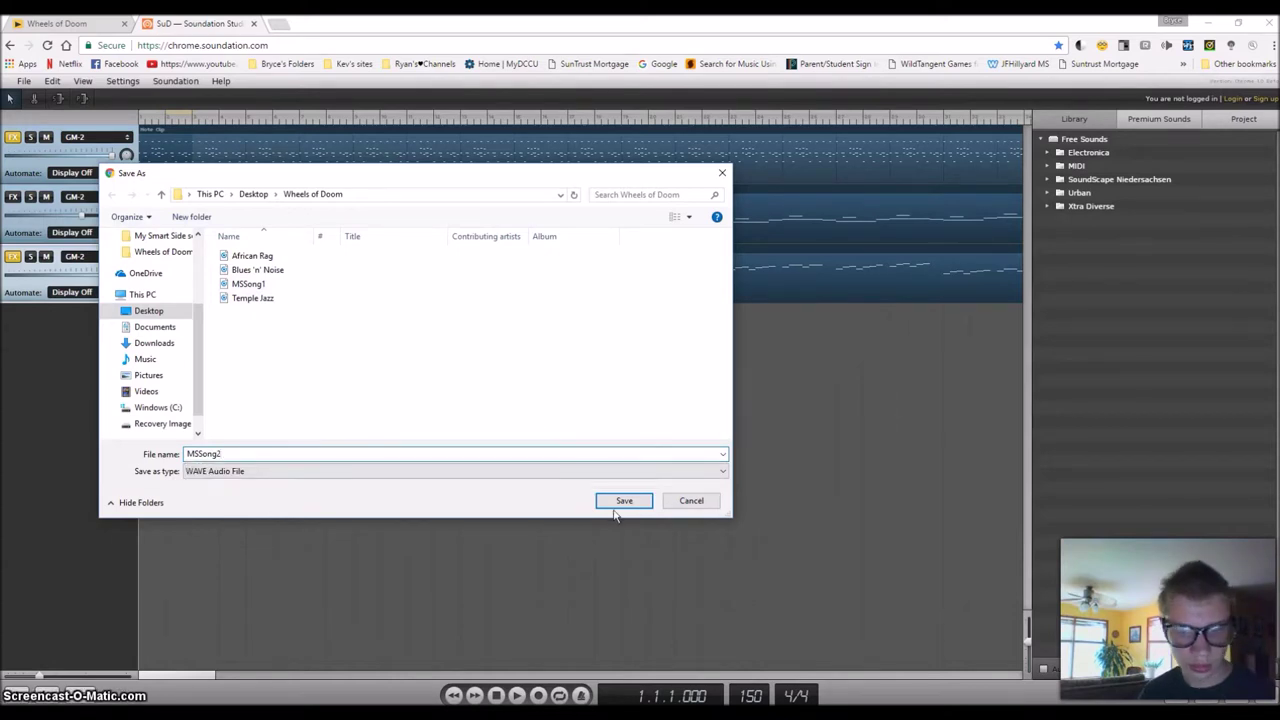
left_click(622, 501)
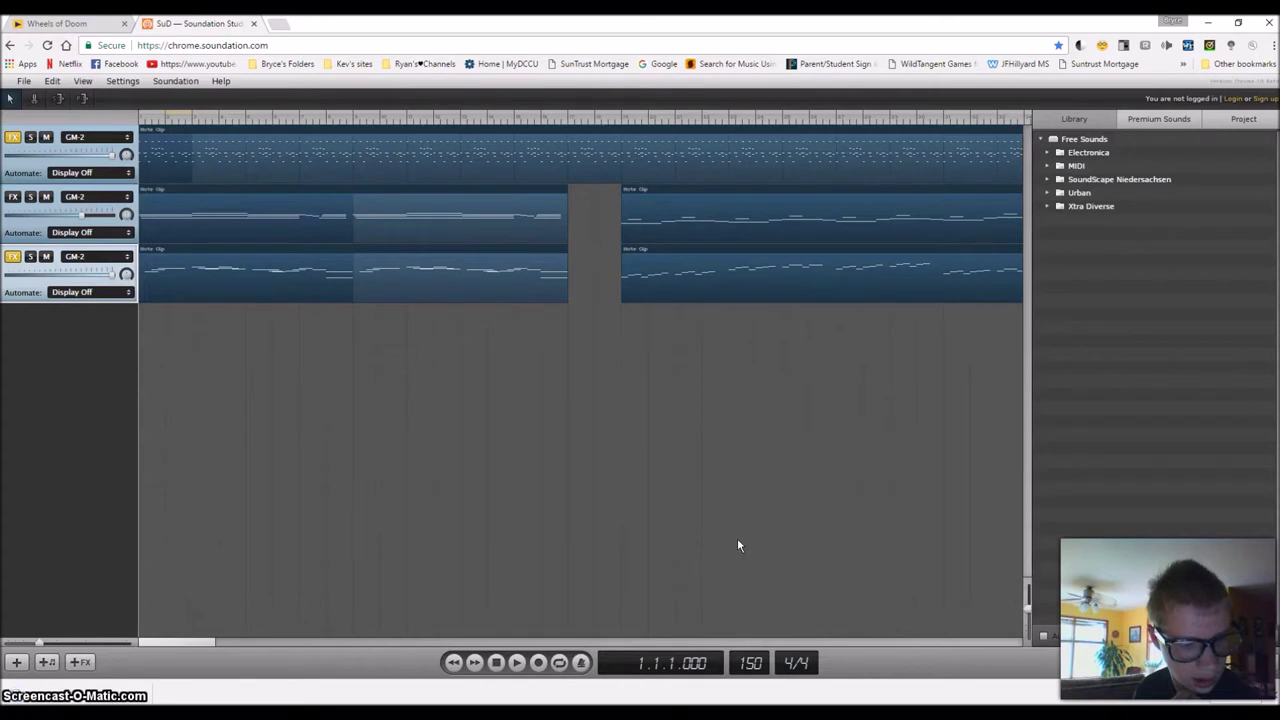
Reload the studio page to start a fresh song
left_click(1271, 698)
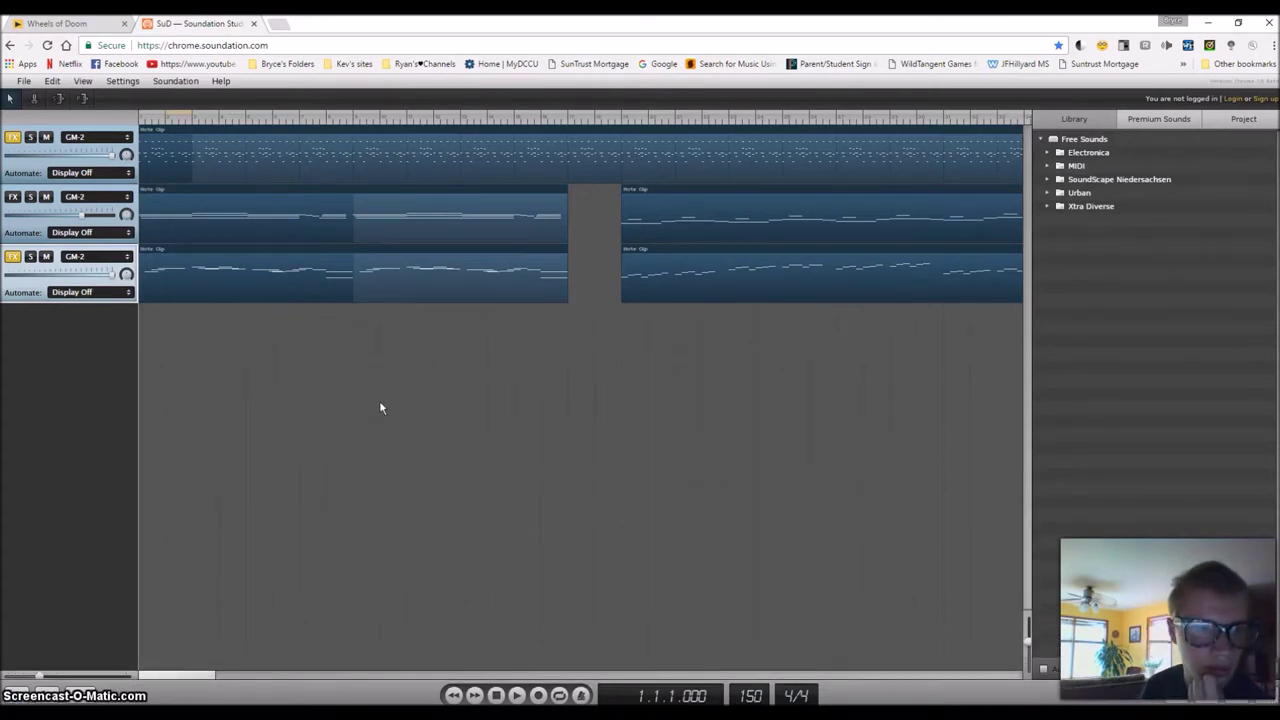
left_click(48, 47)
left_click(678, 122)
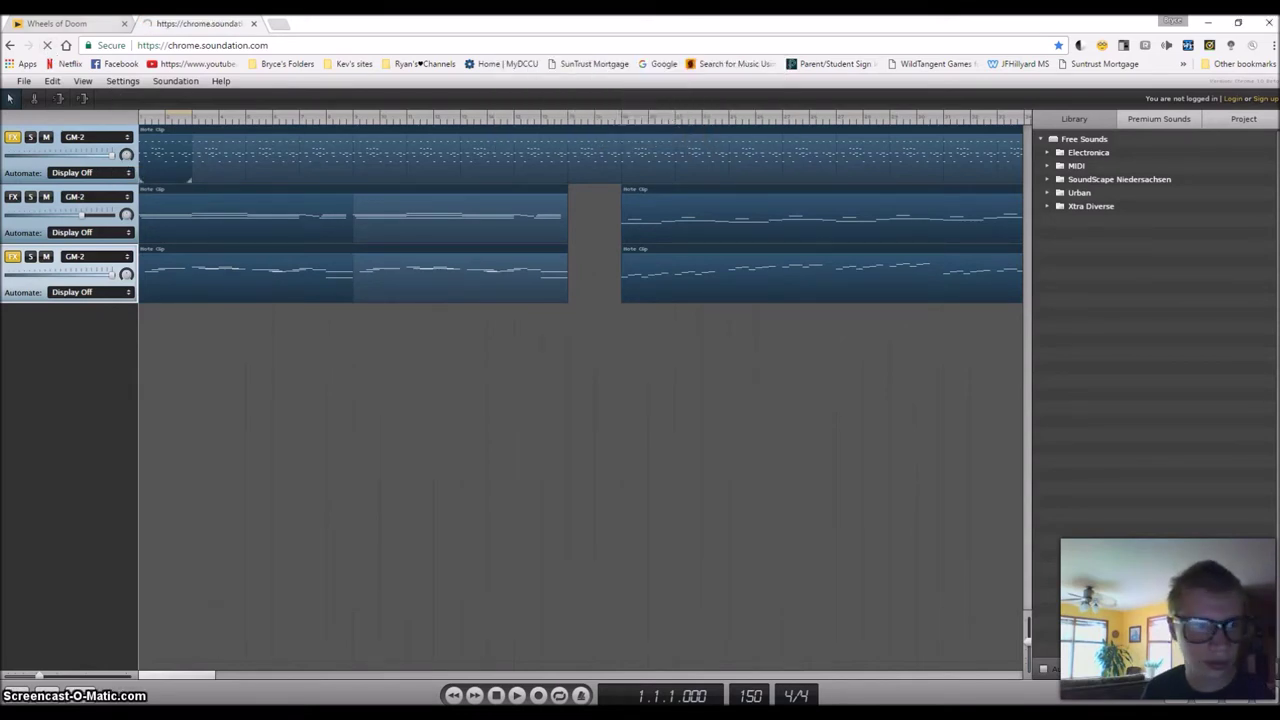
Spin the Wheels of Doom for a new song prompt, and return to the studio
left_click(57, 23)
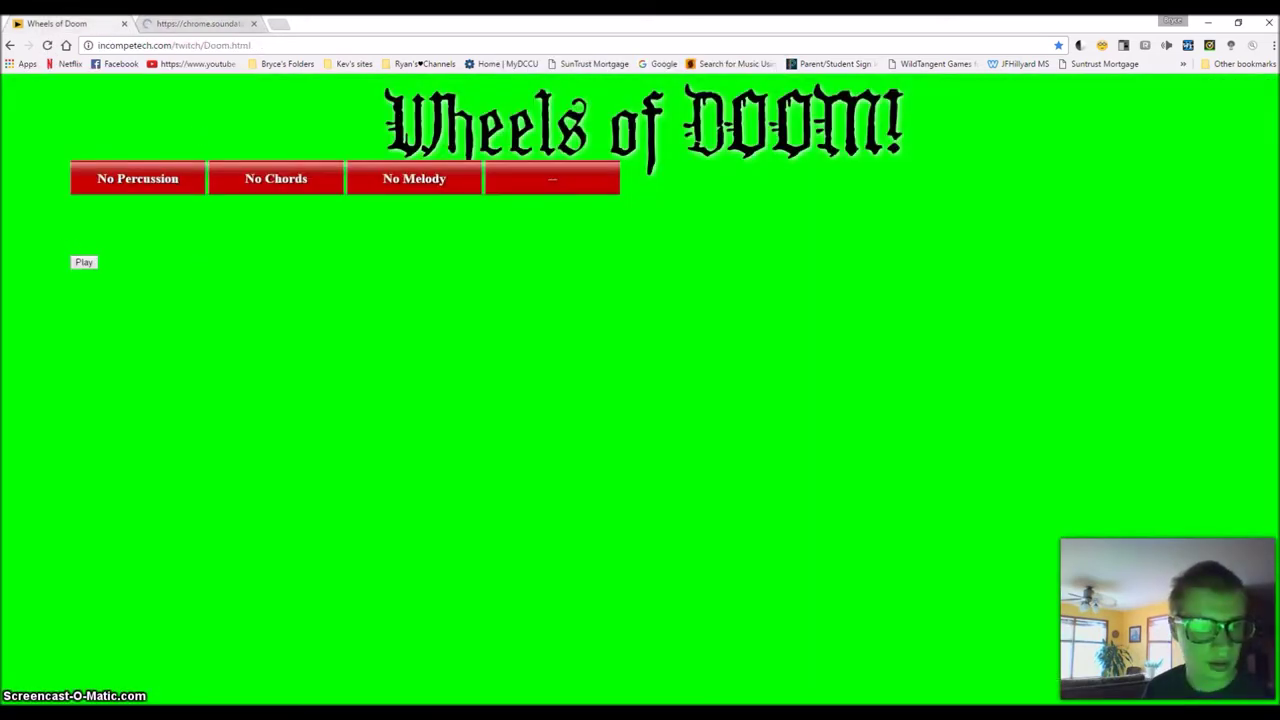
left_click(86, 263)
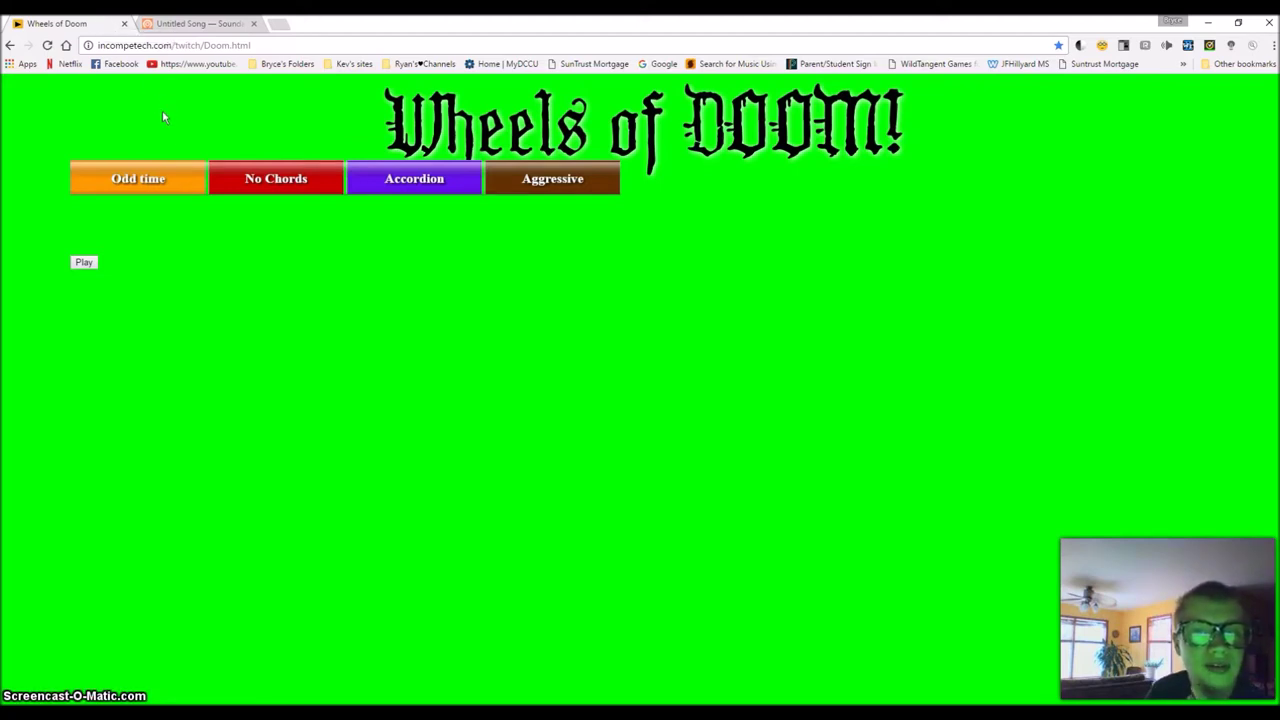
left_click(196, 24)
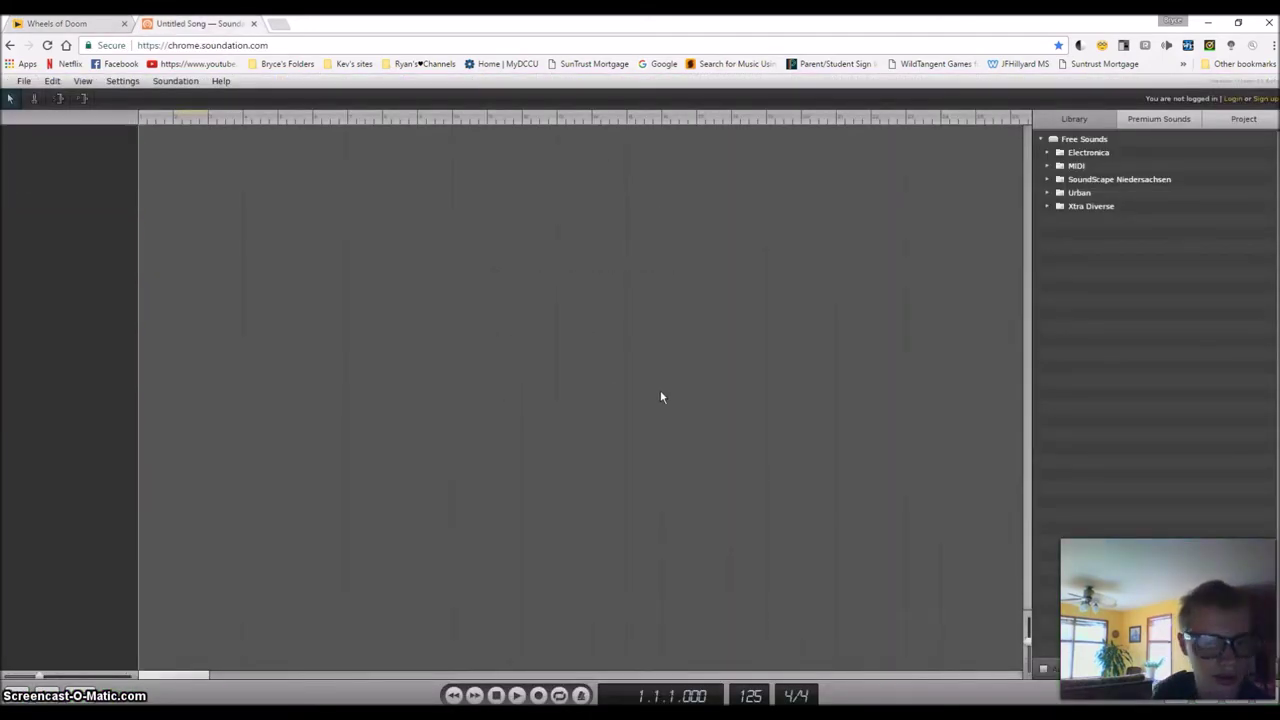
Try a 7/8 time signature for the song, and play it with the metronome on
left_click(790, 694)
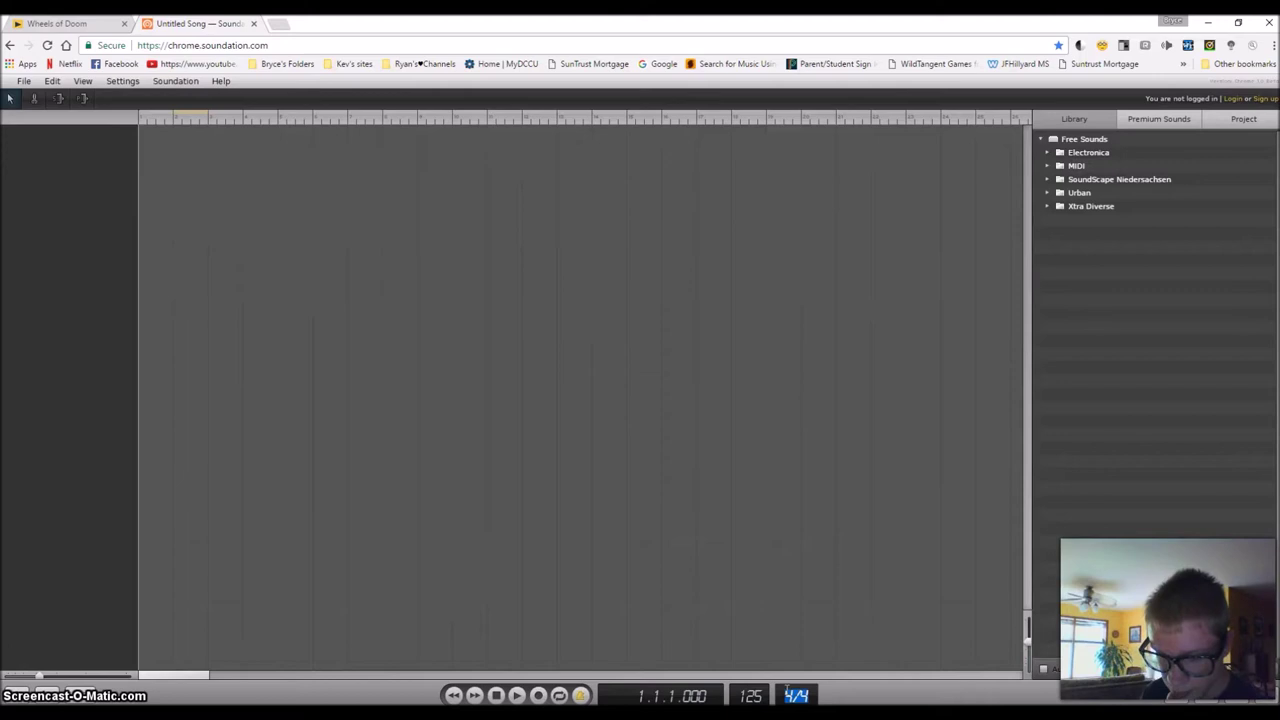
type("7/8")
key("Return")
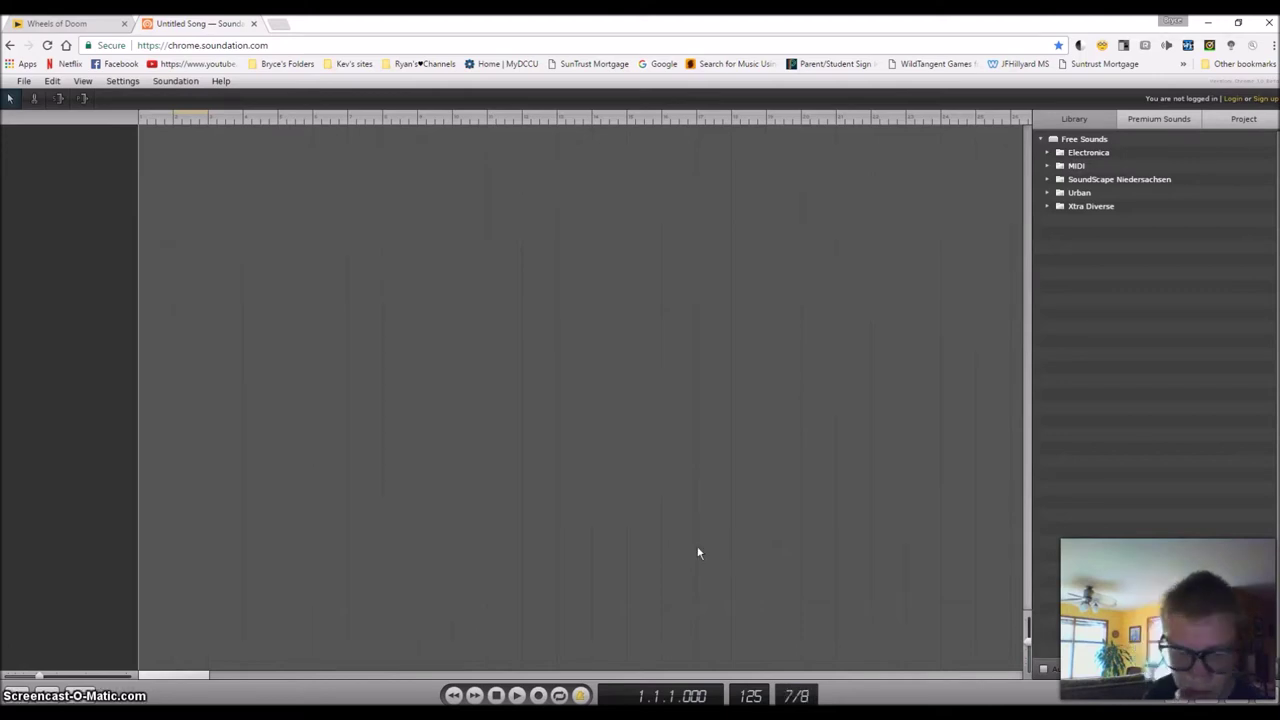
left_click(516, 697)
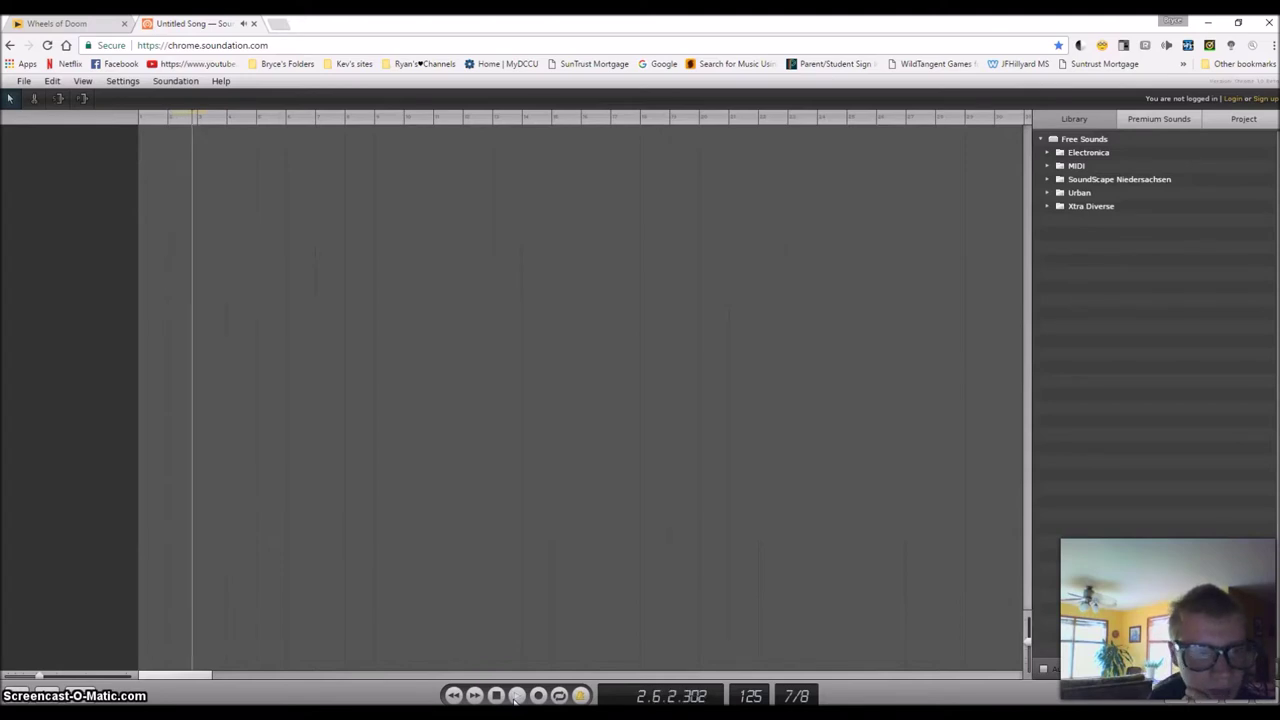
Set the song's time signature to 5/4 and stop the playback
left_click(796, 696)
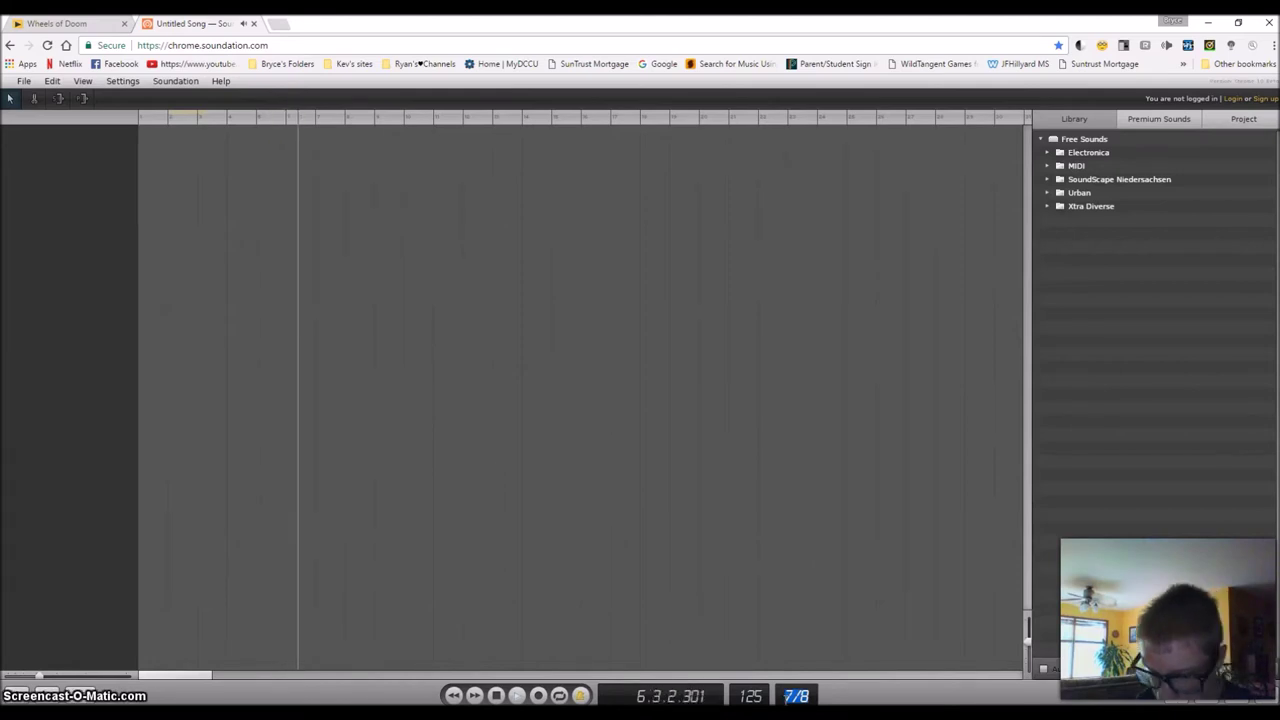
type("5/4")
key("Return")
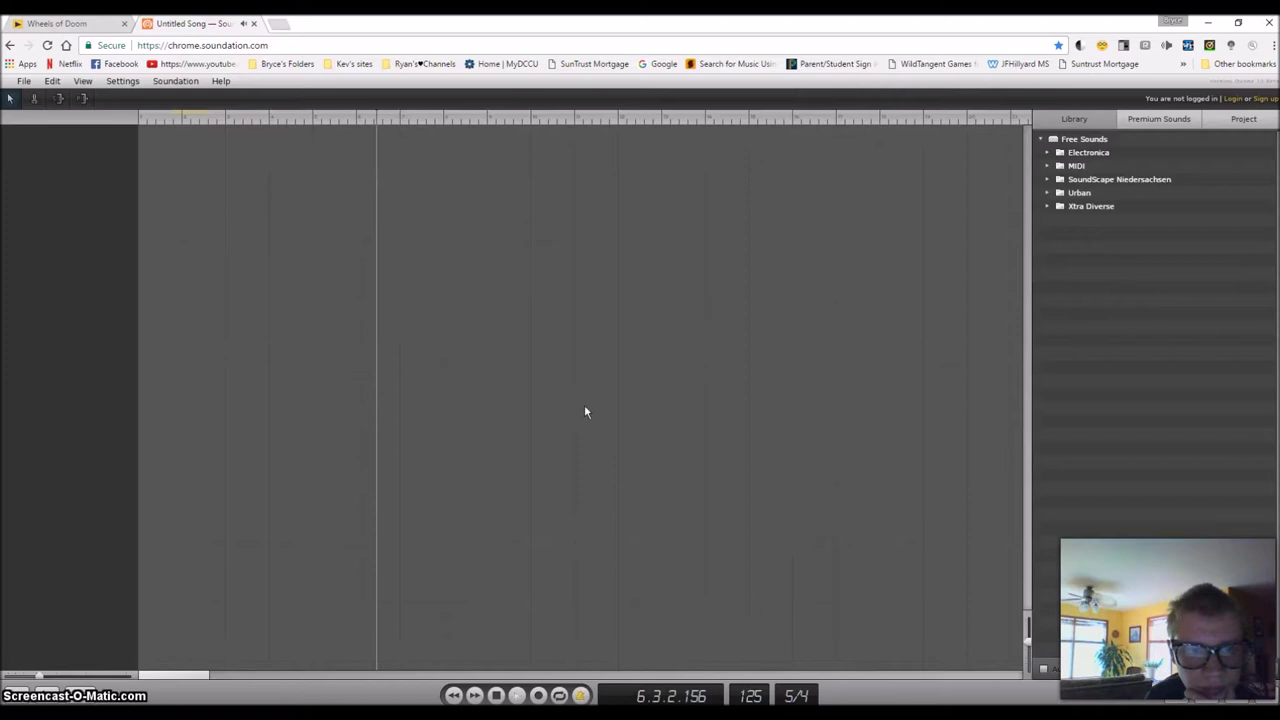
left_click(494, 695)
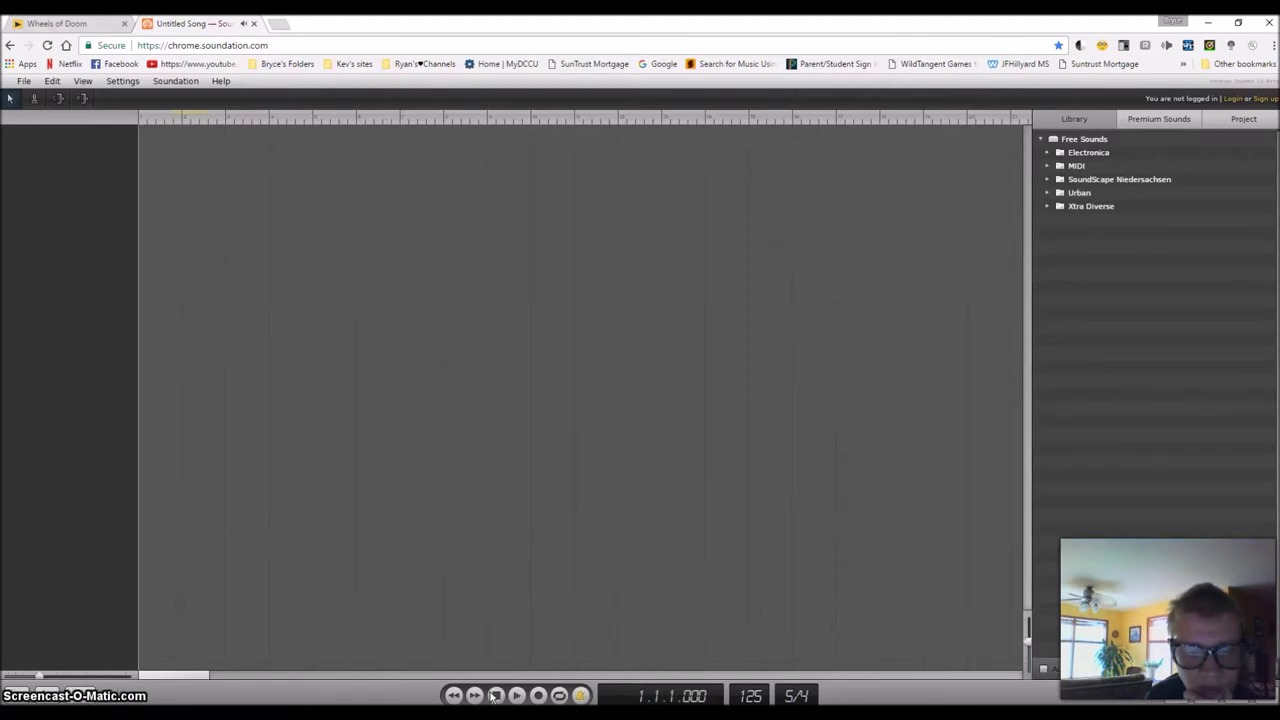
Add an instrument channel using the GM-2 instrument, and choose the Accordian sound from its Organ category
left_click(33, 680)
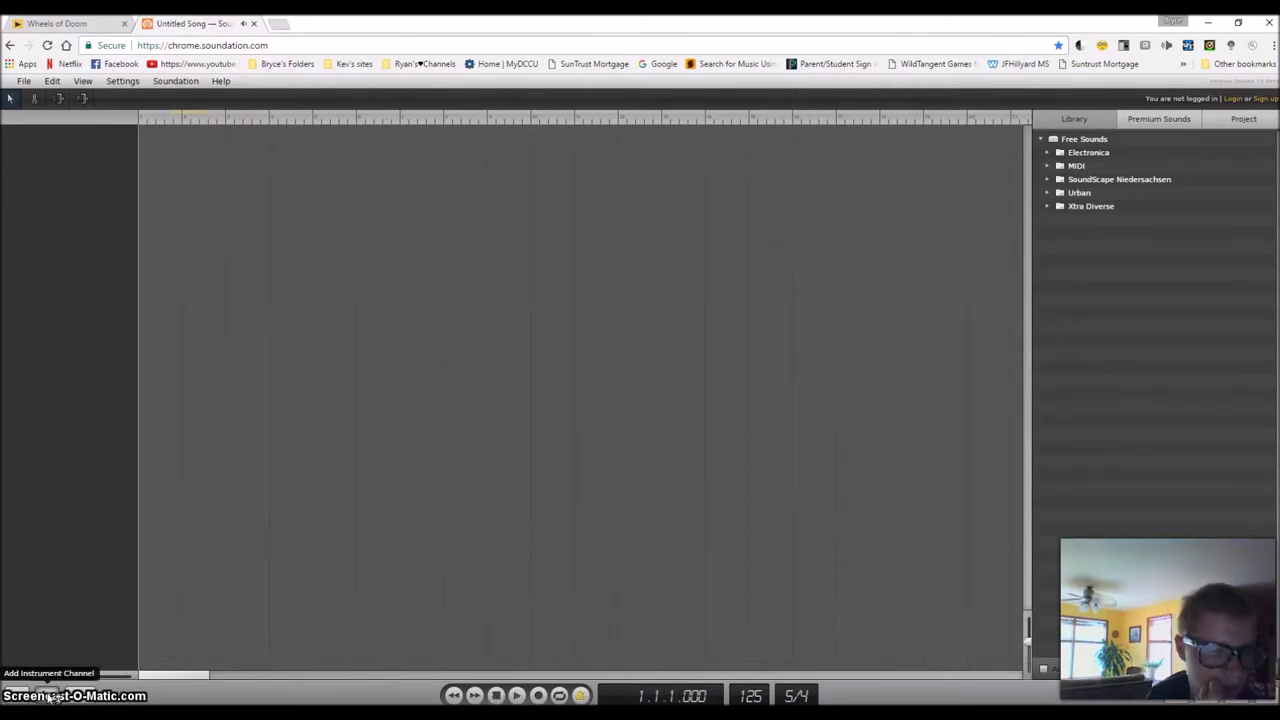
left_click(42, 671)
left_click(112, 137)
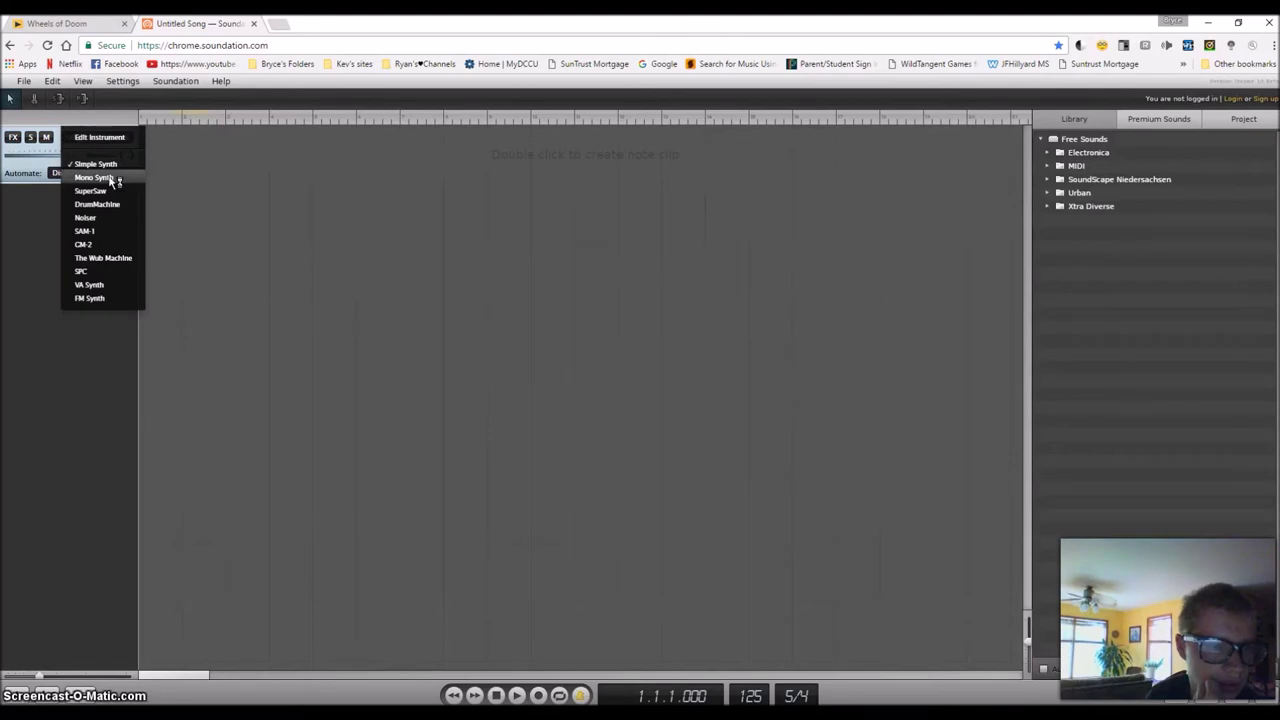
left_click(115, 244)
left_click(701, 336)
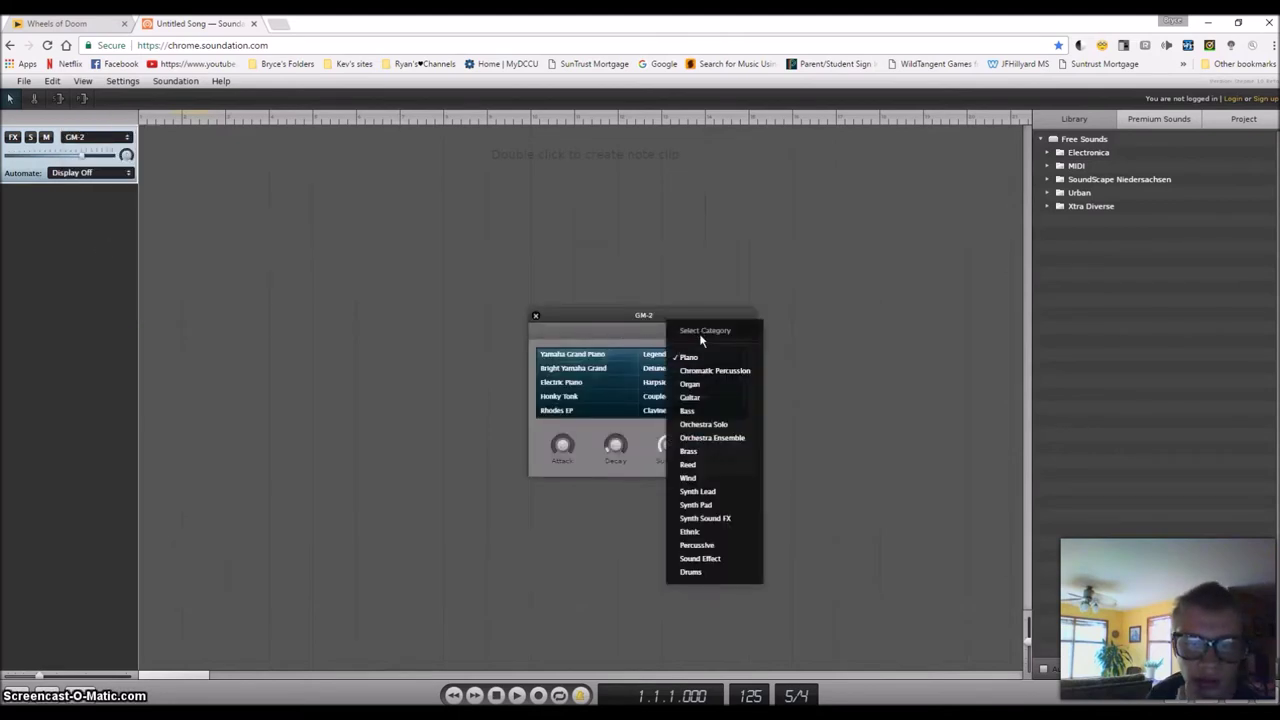
left_click(689, 386)
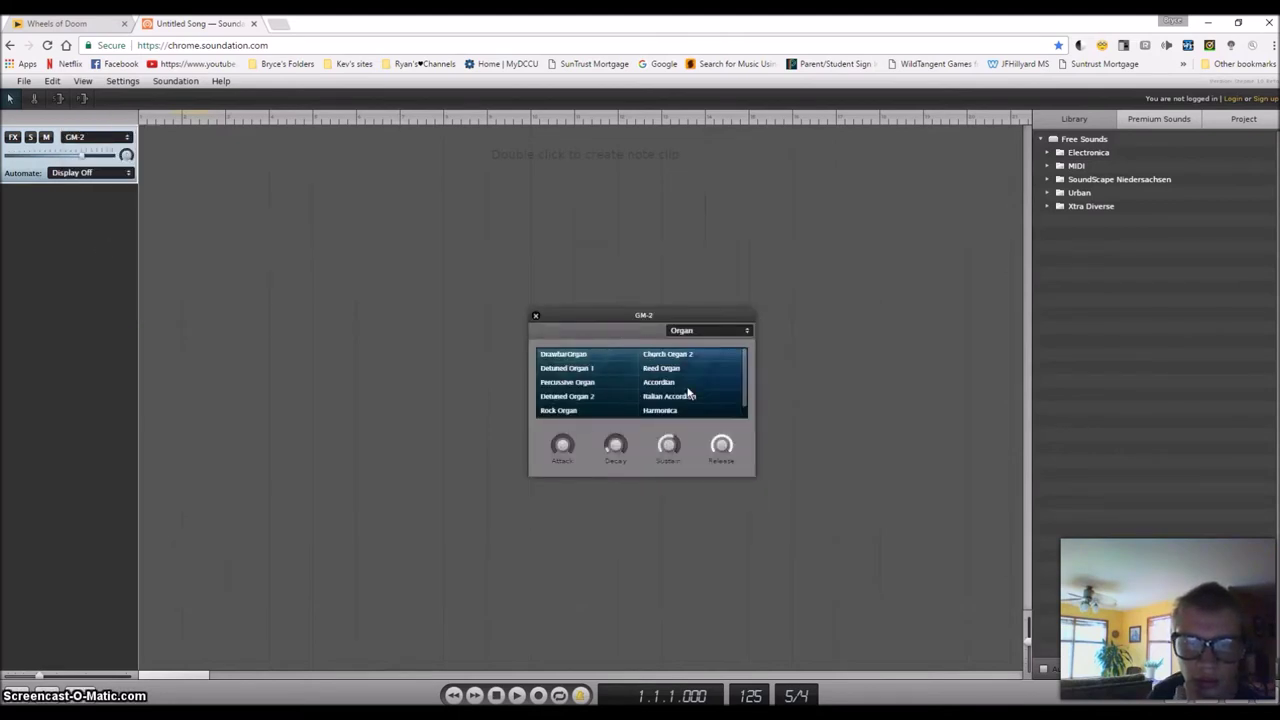
left_click(655, 385)
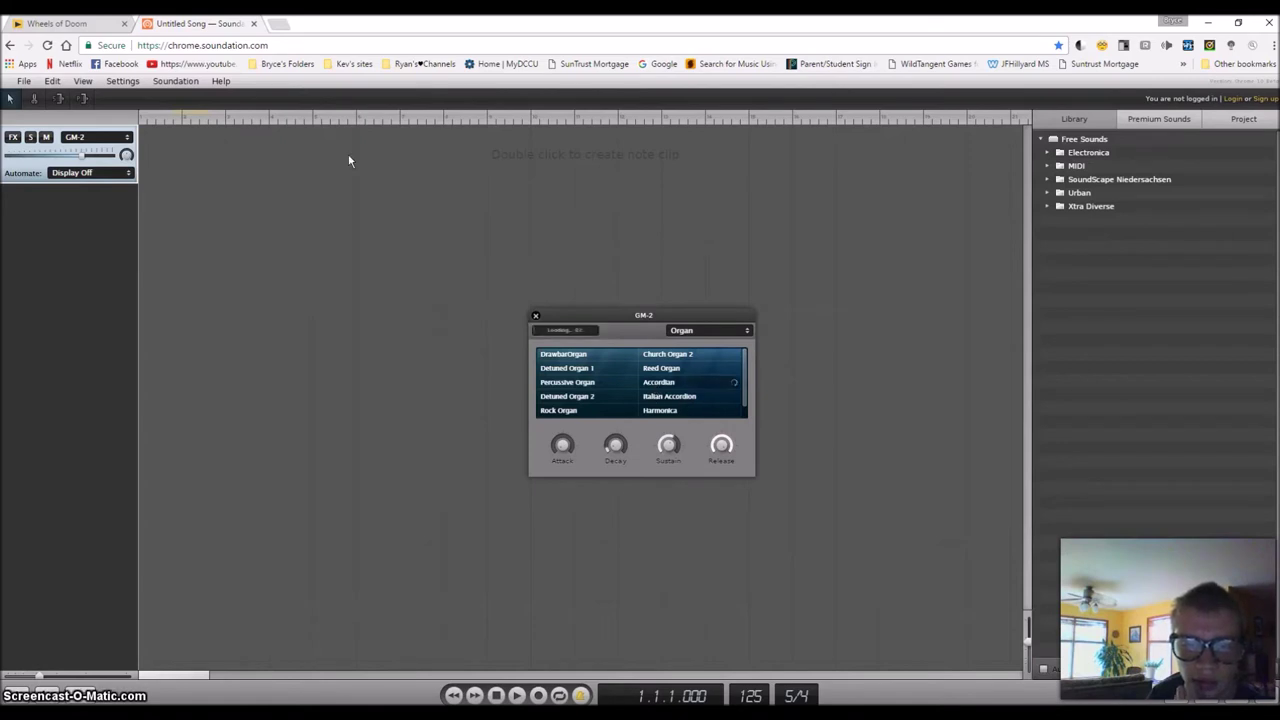
Recheck the Wheels of Doom prompt, and create a note clip at the start of the GM-2 channel
left_click(80, 25)
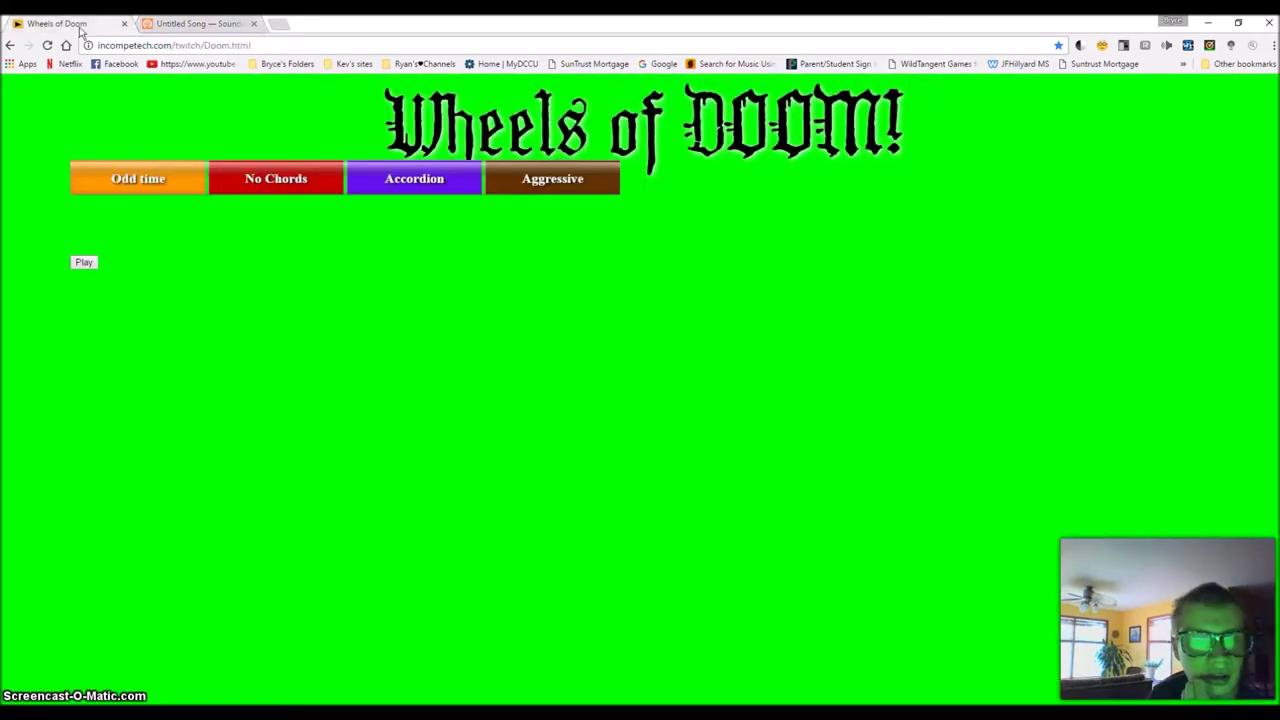
left_click(200, 23)
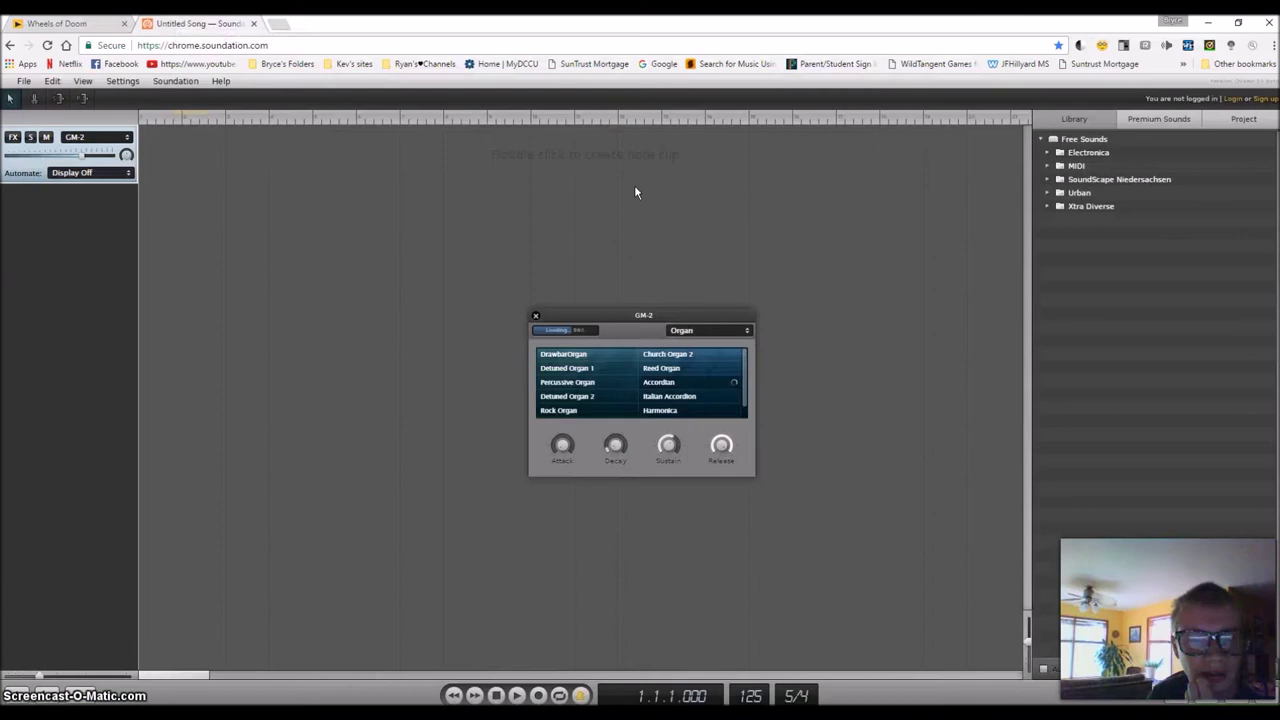
double_click(631, 156)
double_click(640, 152)
left_click_drag(645, 153, 144, 153)
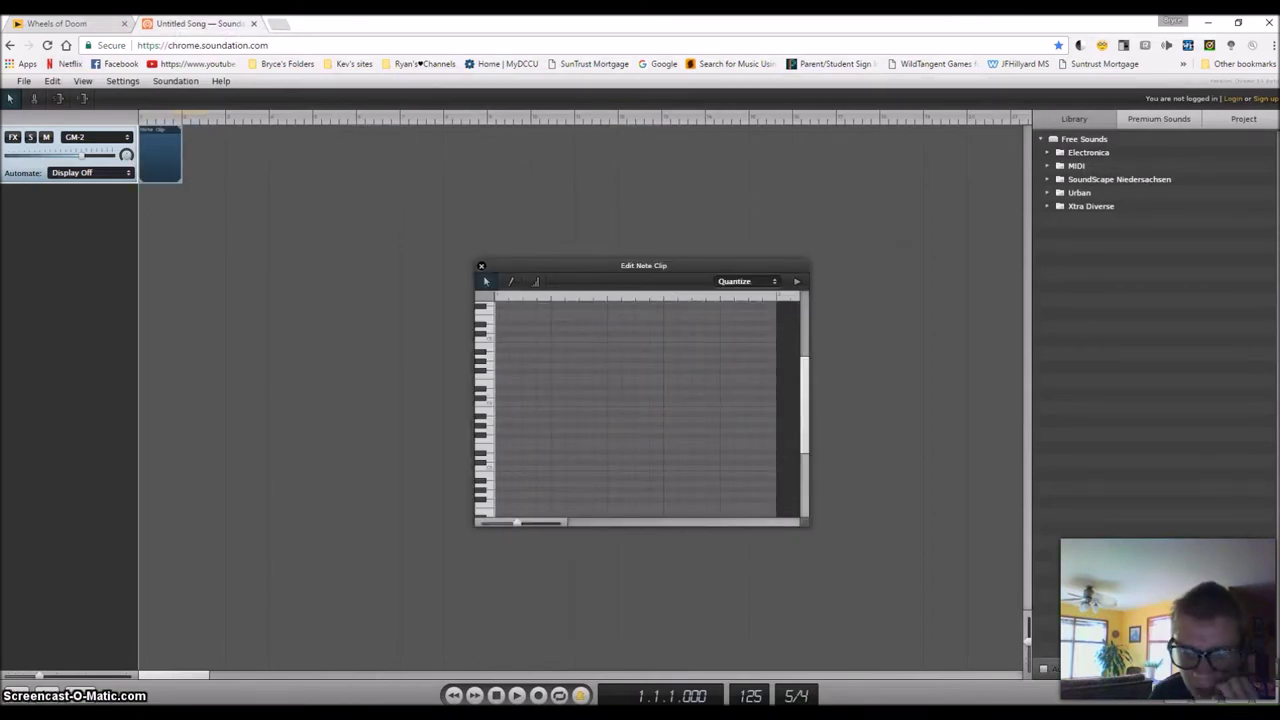
Set the song tempo to 210, and play the song to hear the metronome before stopping it
left_click(760, 692)
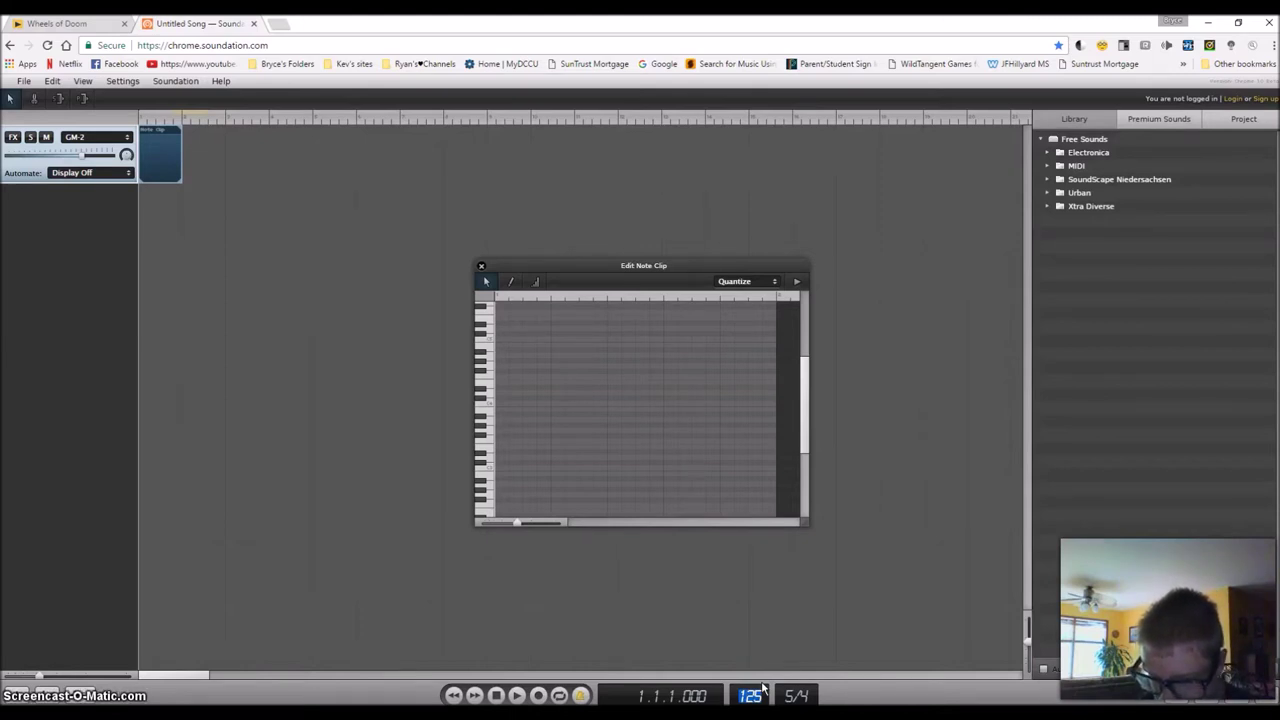
type("210")
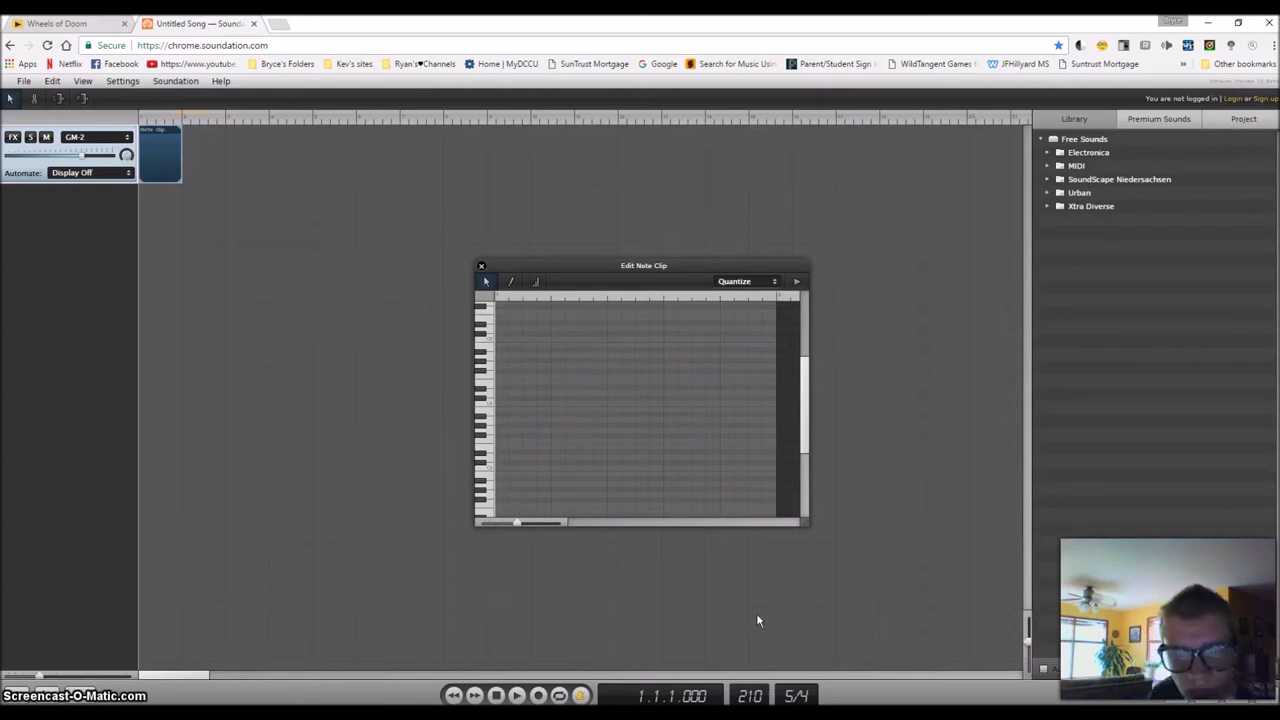
key("Return")
left_click(520, 696)
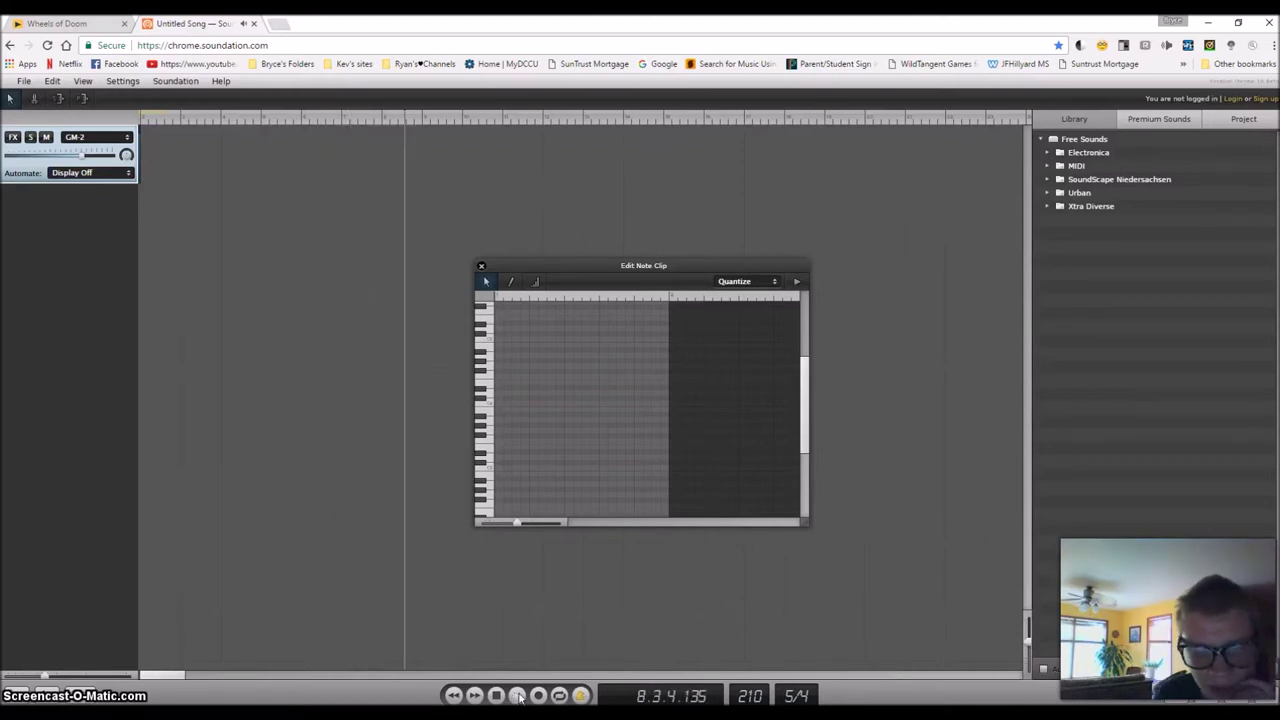
left_click(491, 697)
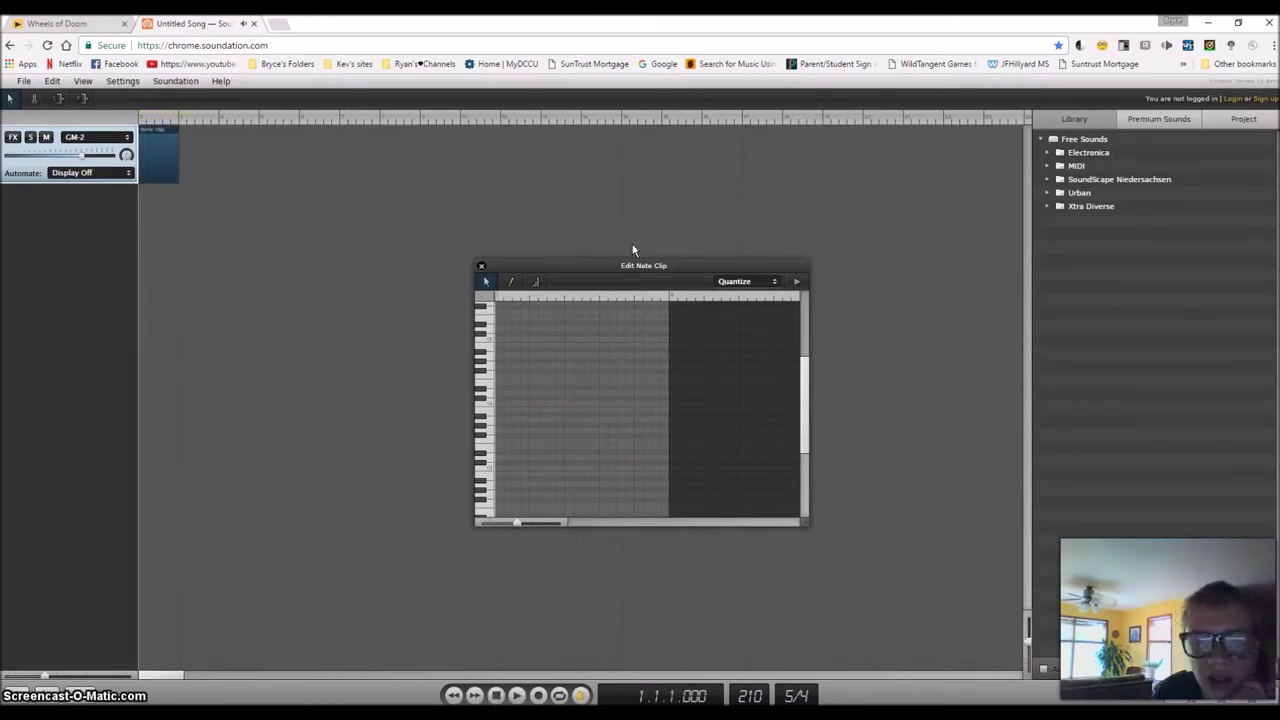
Move the note clip editor aside, close the GM-2 settings, and show the virtual keyboard
left_click_drag(652, 266, 928, 202)
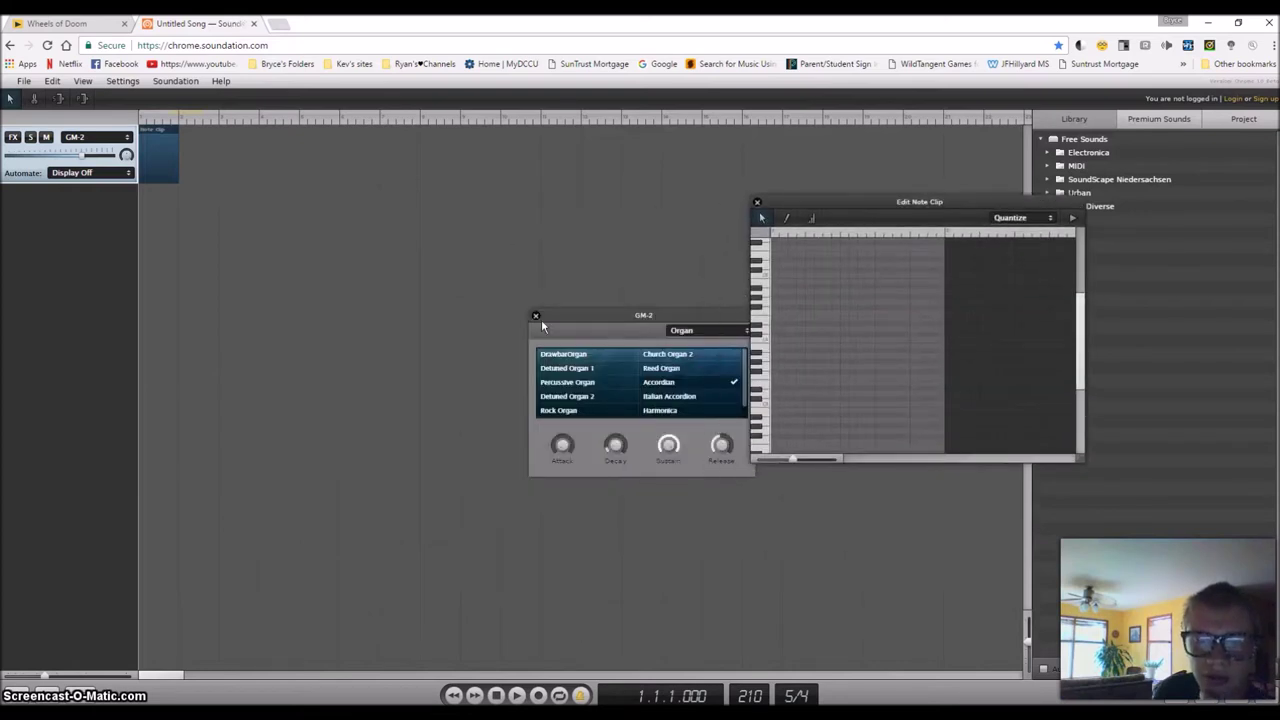
left_click(535, 317)
left_click(82, 80)
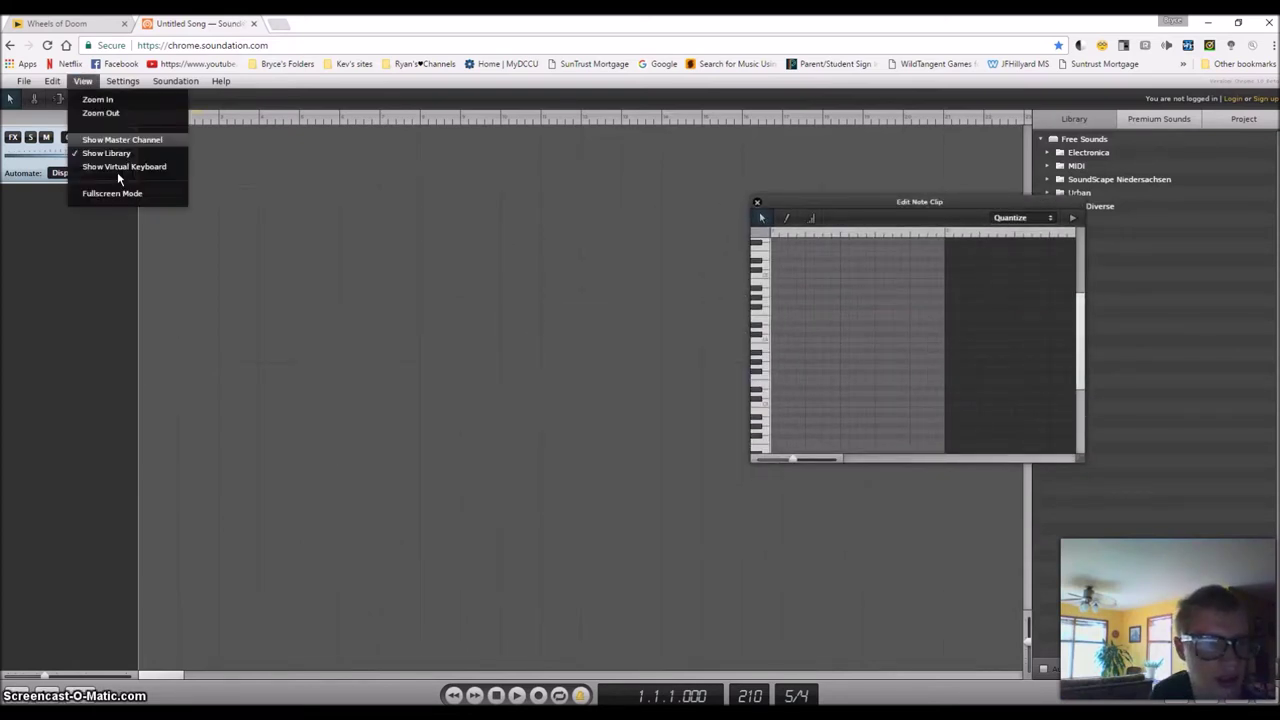
left_click(118, 172)
Try out accordion notes on the virtual keyboard in octave 4
key("a")
key("d")
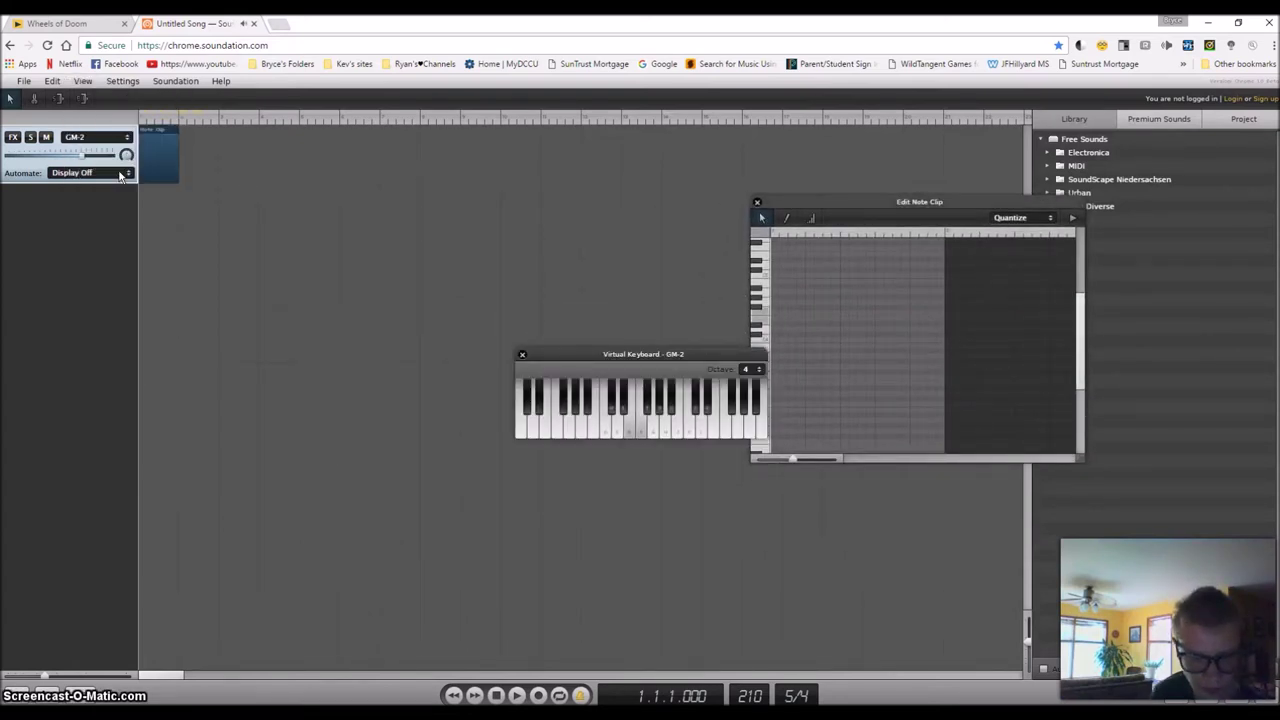
key("a")
key("a")
key("g")
key("a")
key("g")
key("a")
key("g")
key("g")
key("a")
key("h")
key("j")
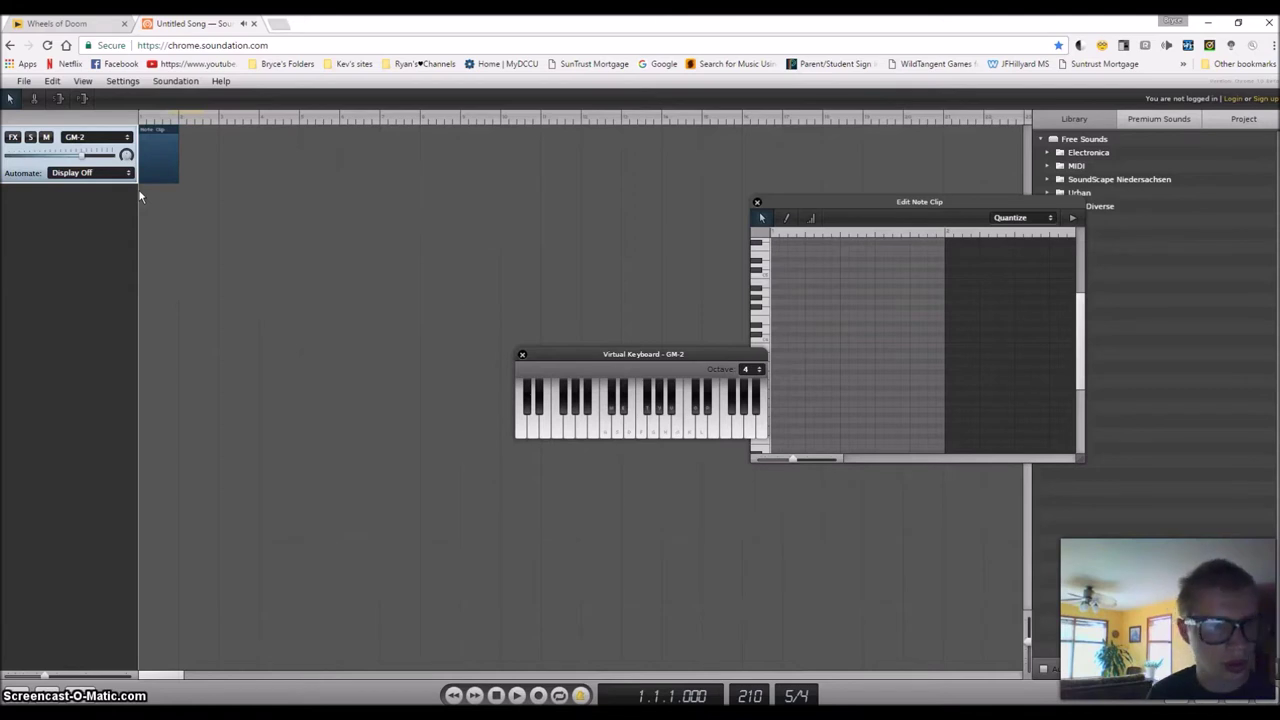
Try a Distortion effect on the GM-2 channel while playing notes, and remove it
left_click(13, 137)
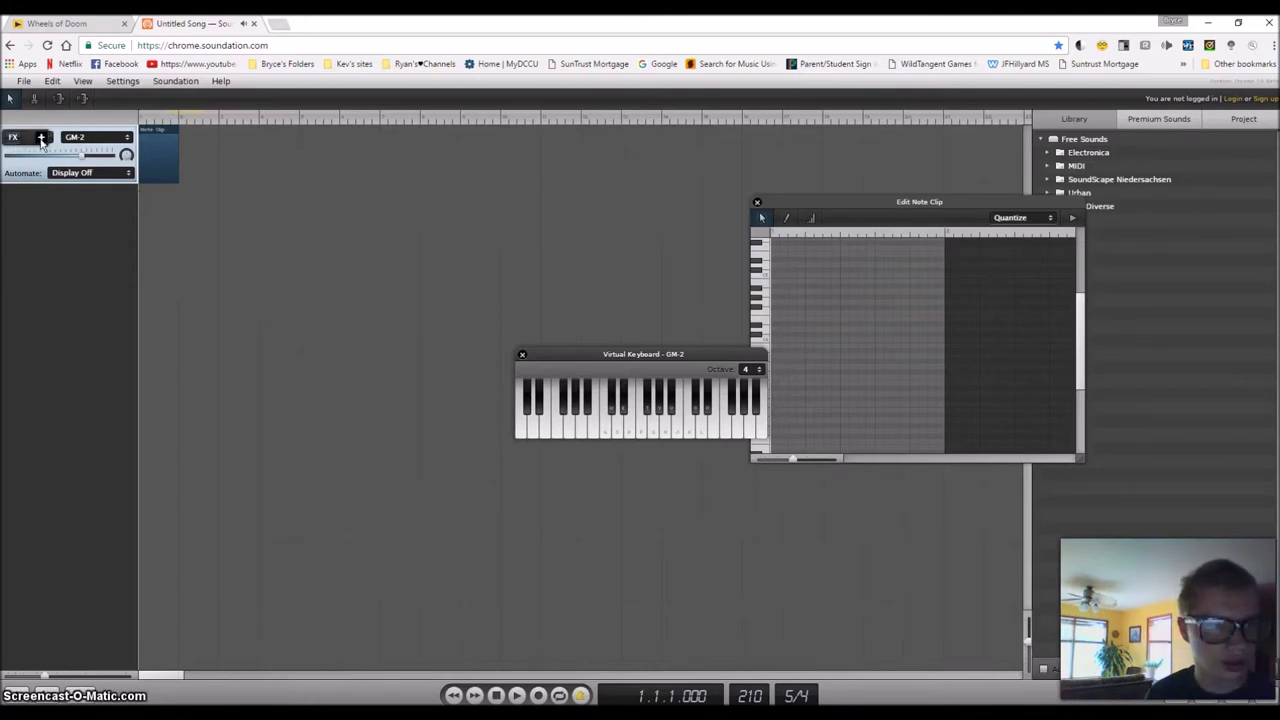
left_click(44, 142)
left_click(89, 247)
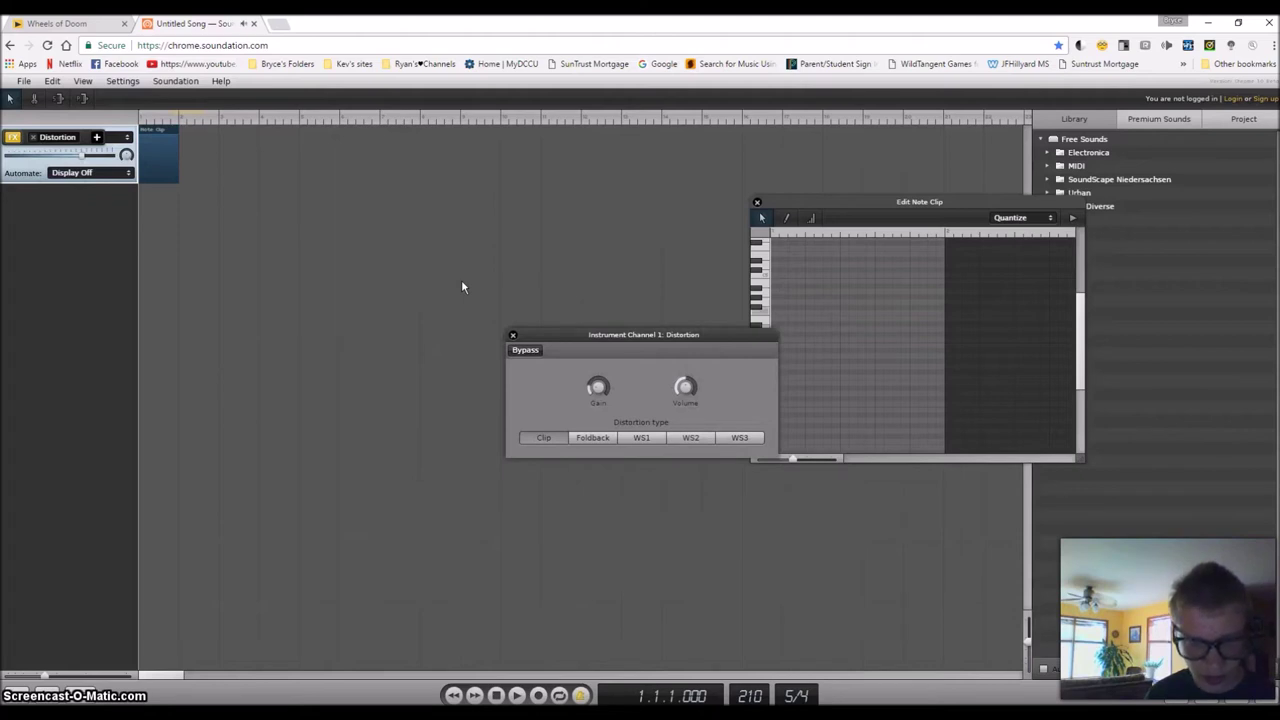
left_click_drag(569, 334, 432, 292)
key("a")
key("a")
key("a")
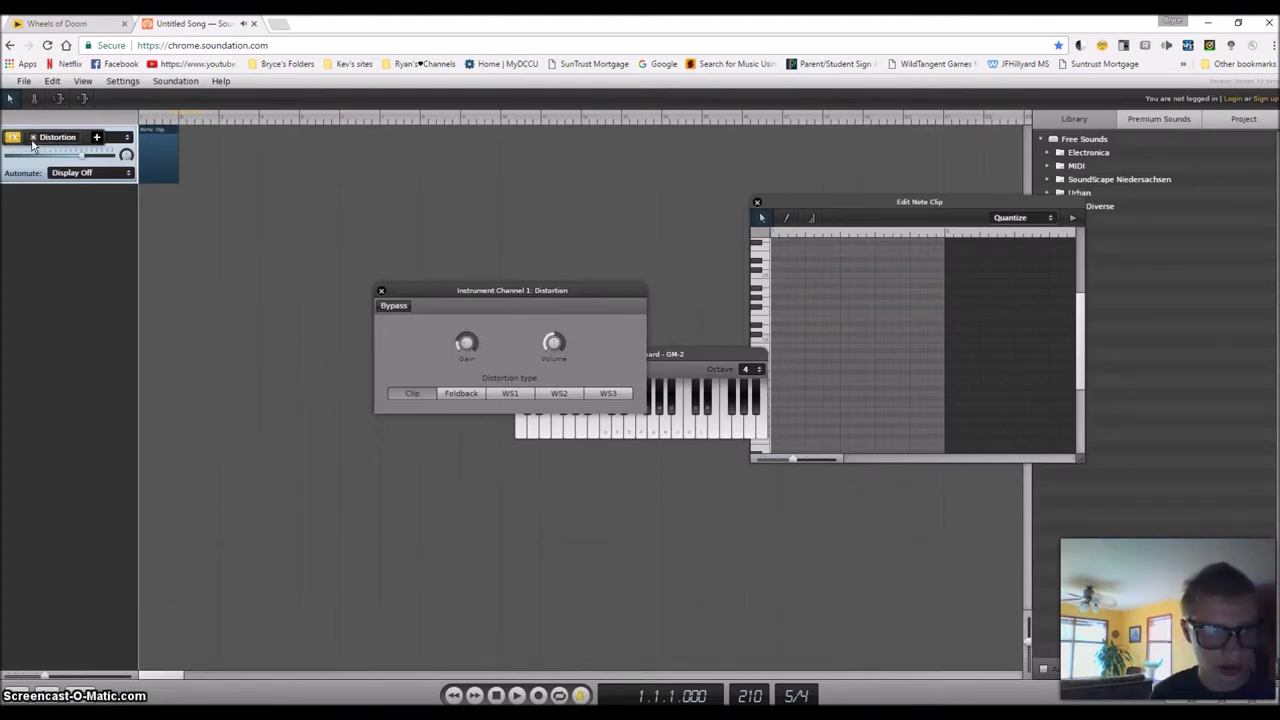
key("f")
key("d")
key("s")
key("j")
key("a")
key("h")
key("a")
key("j")
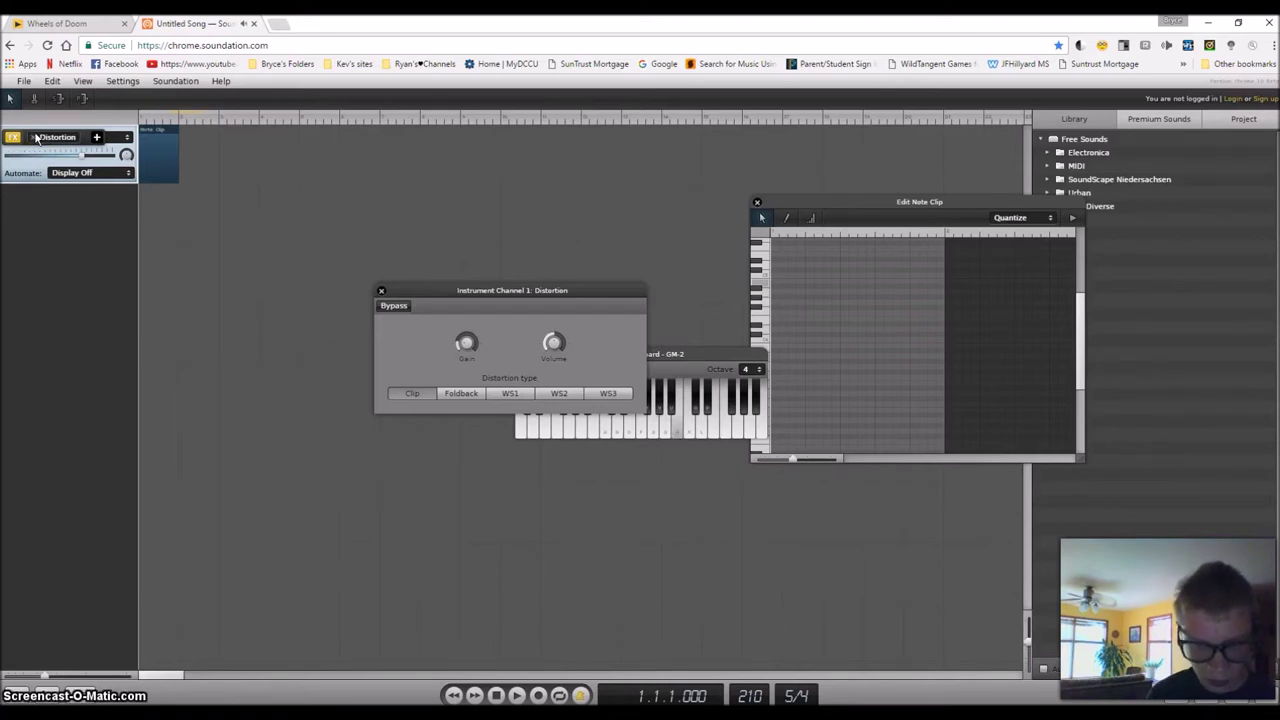
key("a")
left_click(34, 142)
key("a")
key("a")
key("k")
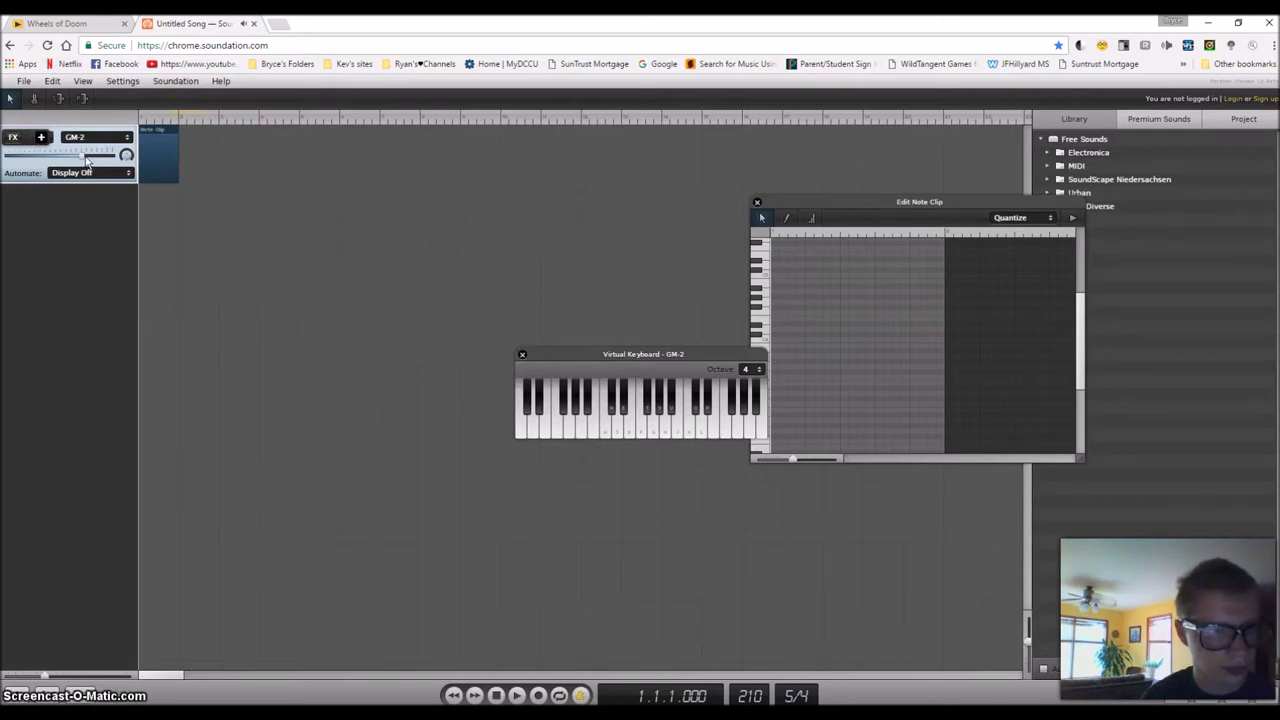
Try a Degrader effect on the GM-2 channel, and remove it along with closing the virtual keyboard
left_click(42, 137)
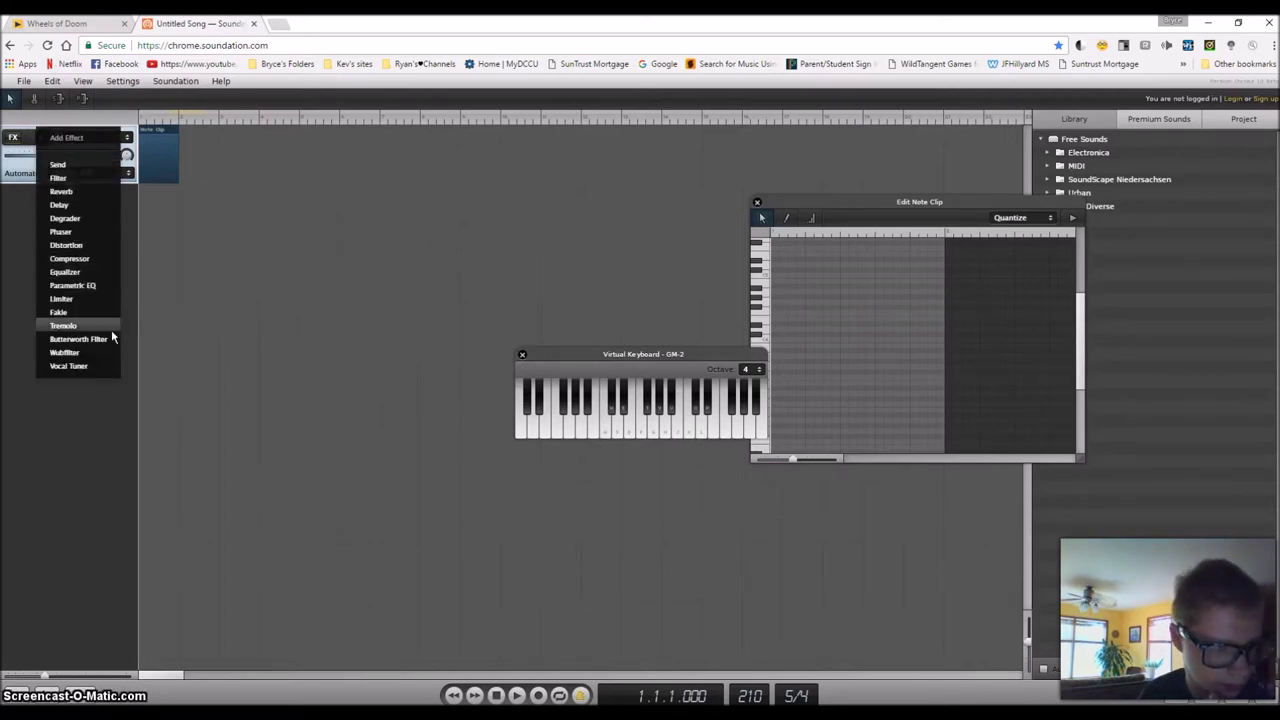
left_click(84, 218)
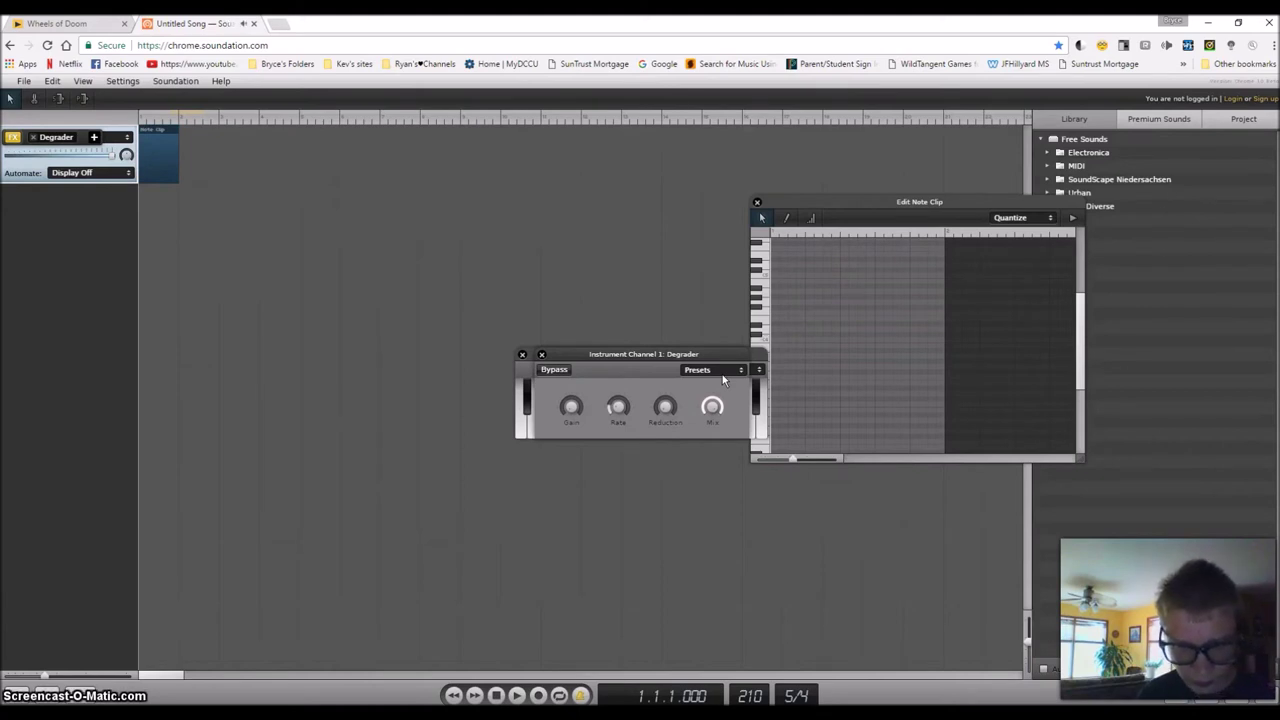
left_click(542, 355)
left_click(522, 354)
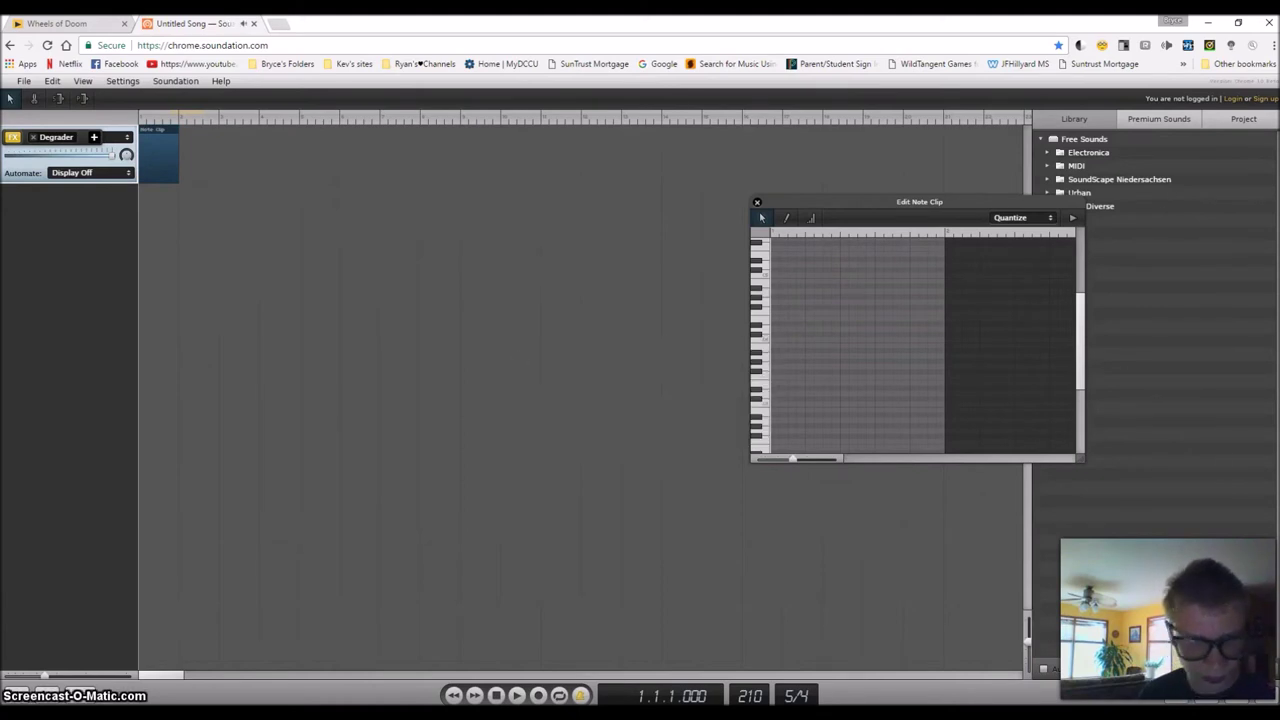
left_click(36, 138)
Reposition the note clip editor over the arrangement, and show the virtual keyboard set to octave 5
left_click_drag(811, 202, 694, 224)
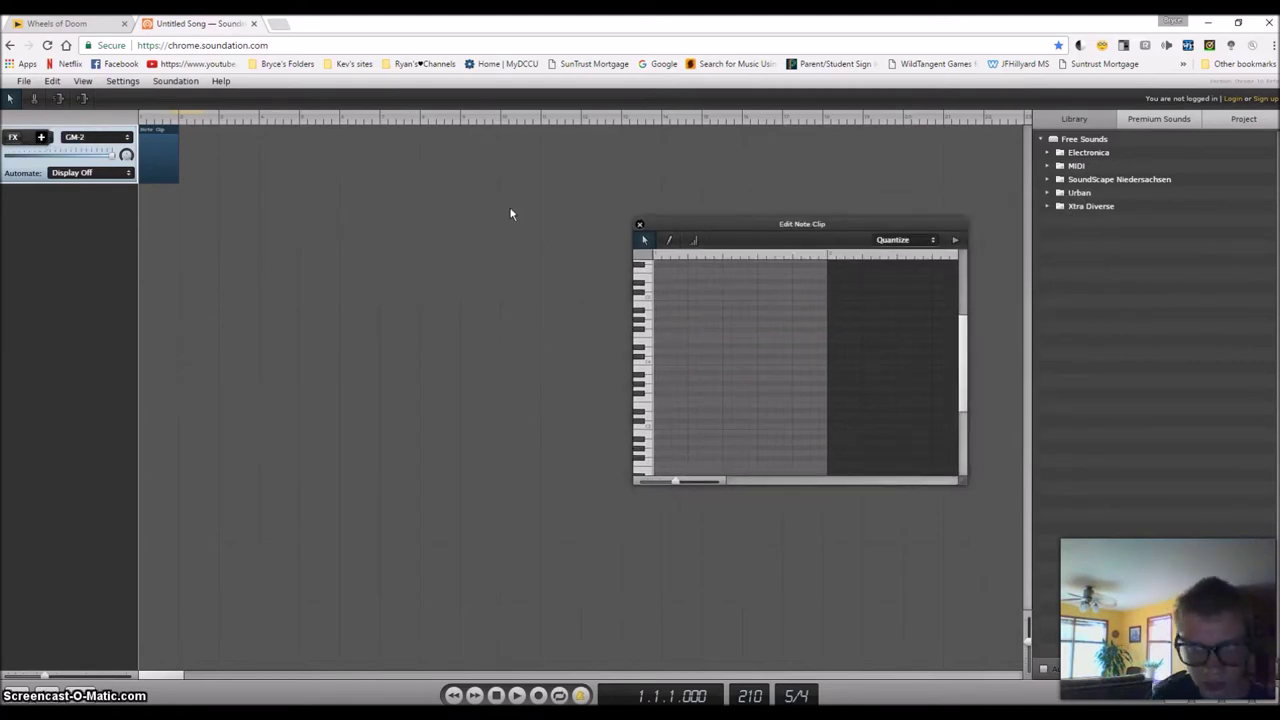
scroll(662, 295, "up", 3)
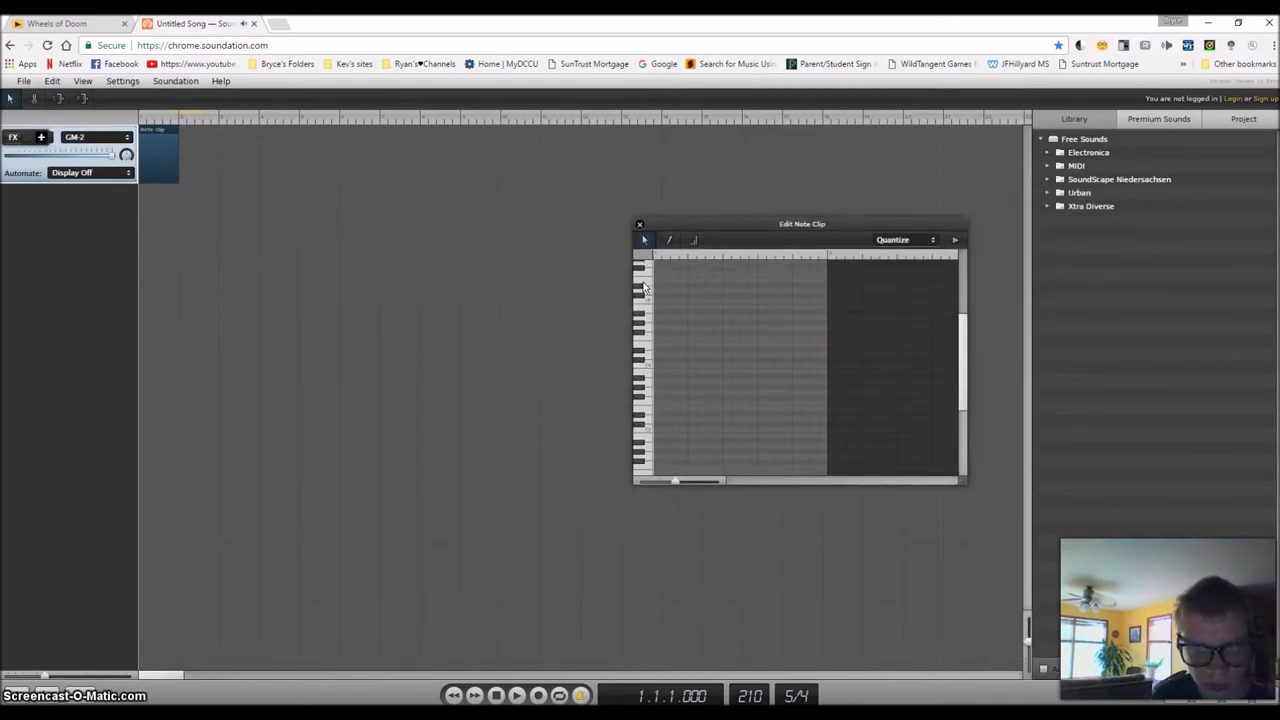
left_click_drag(666, 236, 1028, 357)
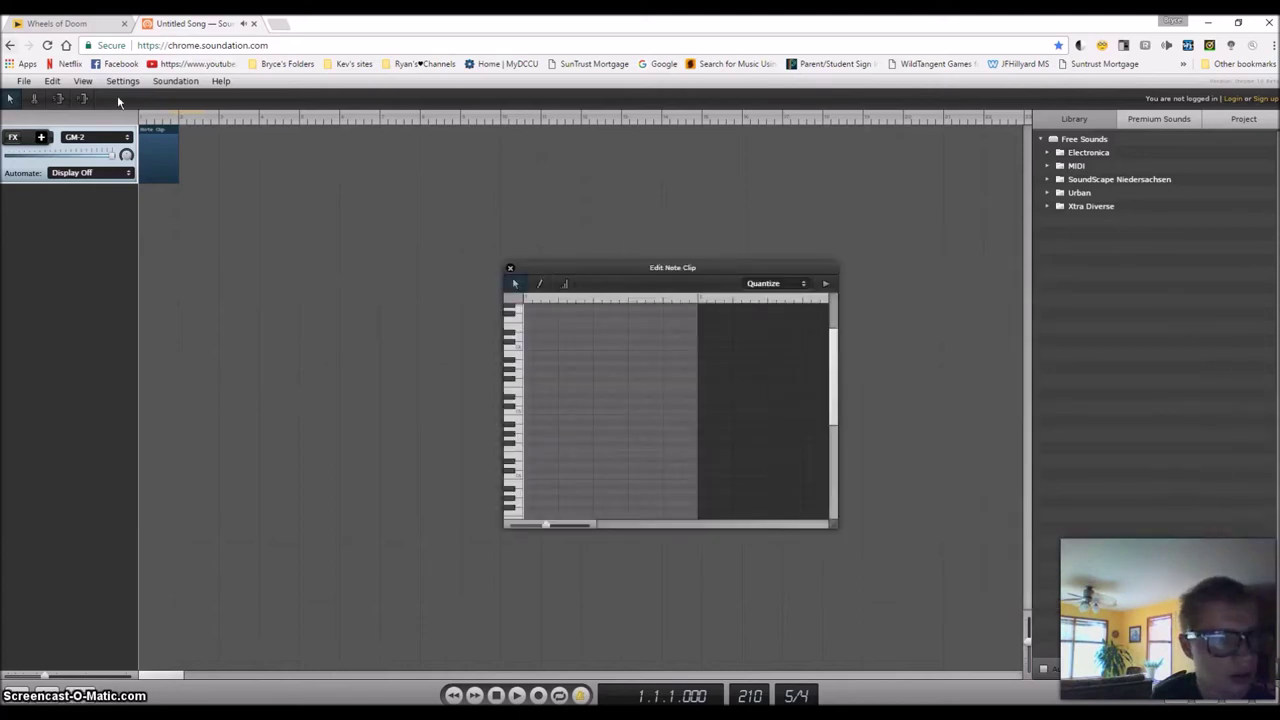
left_click(83, 81)
left_click(122, 168)
left_click(757, 370)
left_click(758, 428)
Improvise single-note accordion melody ideas on the virtual keyboard in octave 5
key("j")
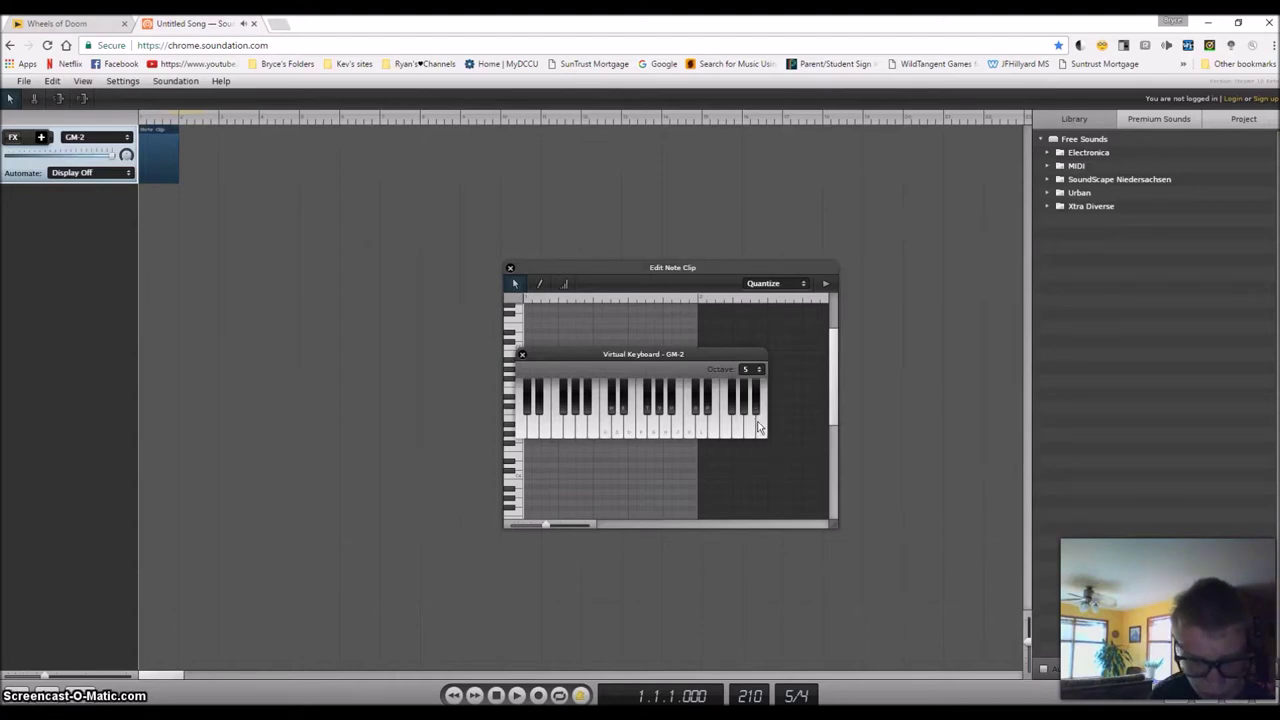
key("j")
key("j")
key("j")
key("u")
key("u")
key("f")
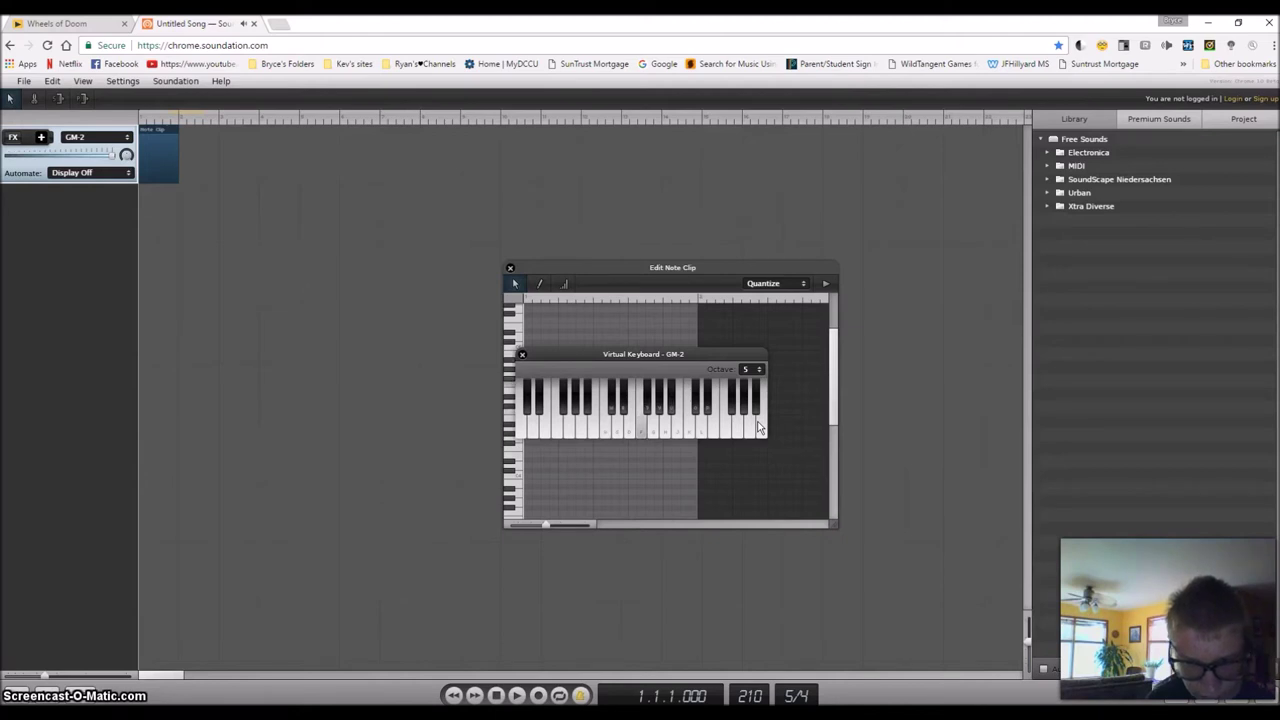
key("f")
key("a")
key("h")
key("j")
key("h")
key("a")
key("a")
key("d")
key("d")
key("a")
key("a")
key("d")
key("a")
key("d")
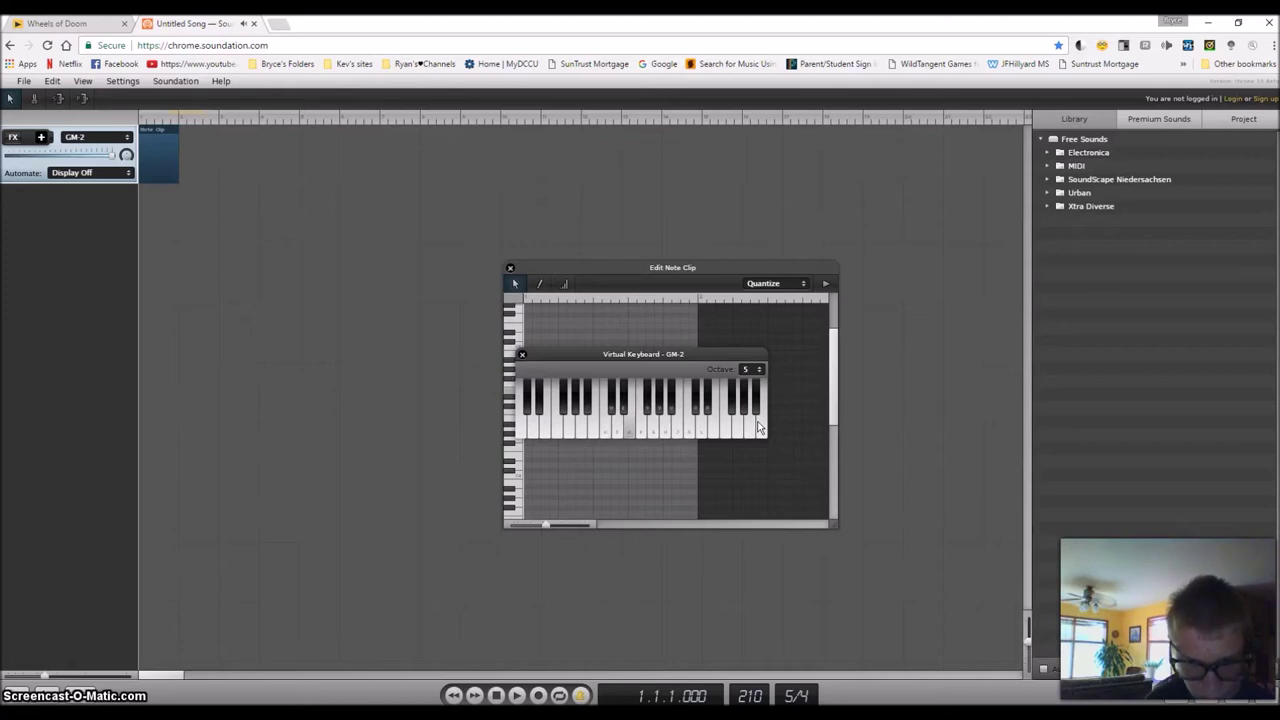
key("a")
key("d")
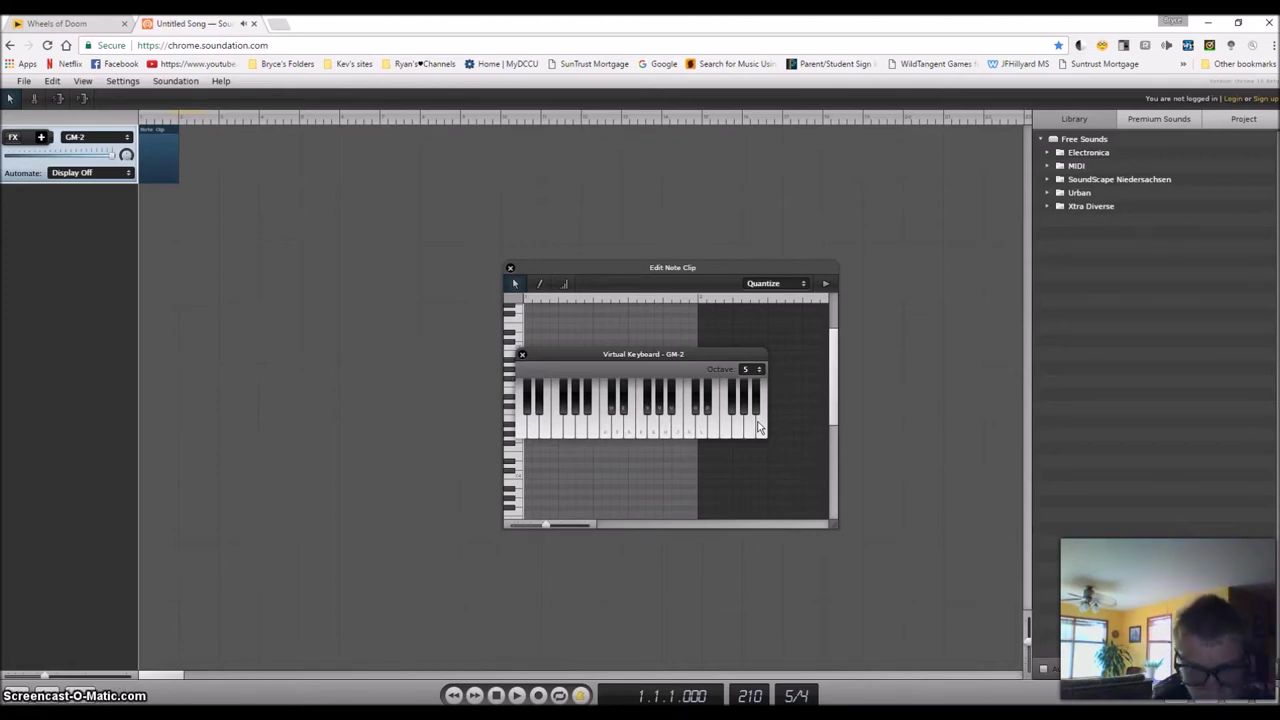
key("l")
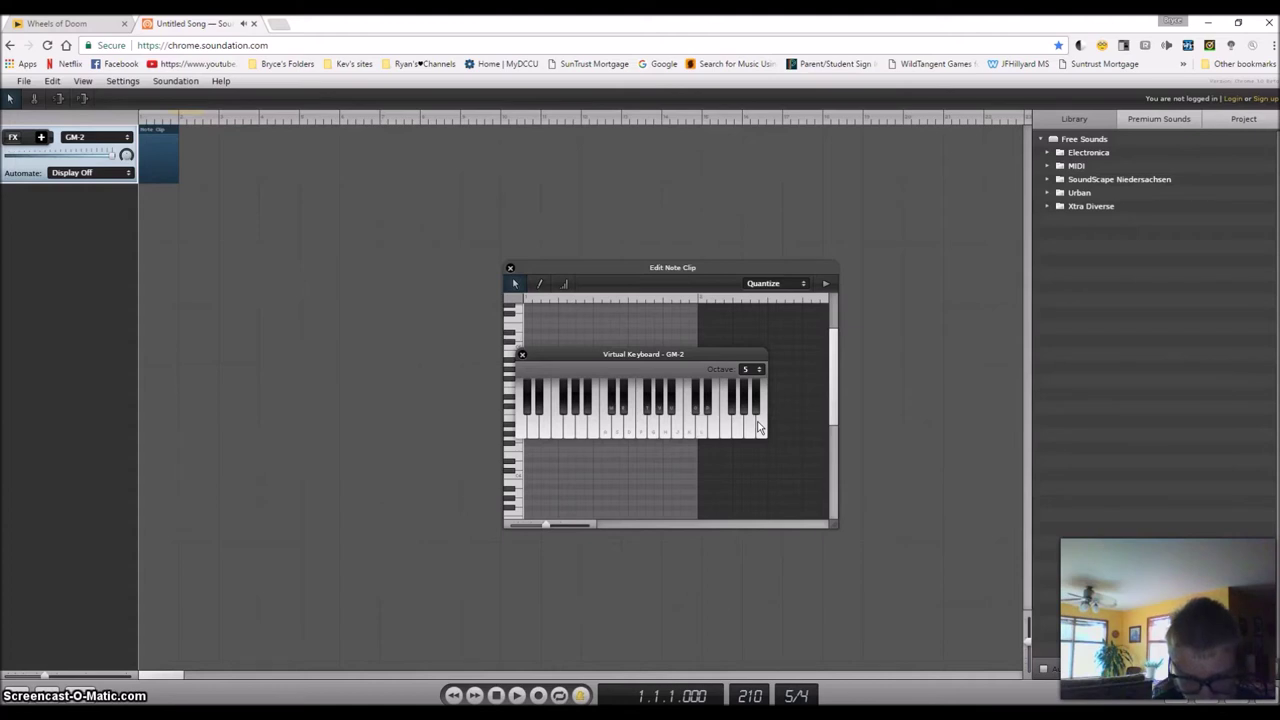
key("k")
key("g")
key("f")
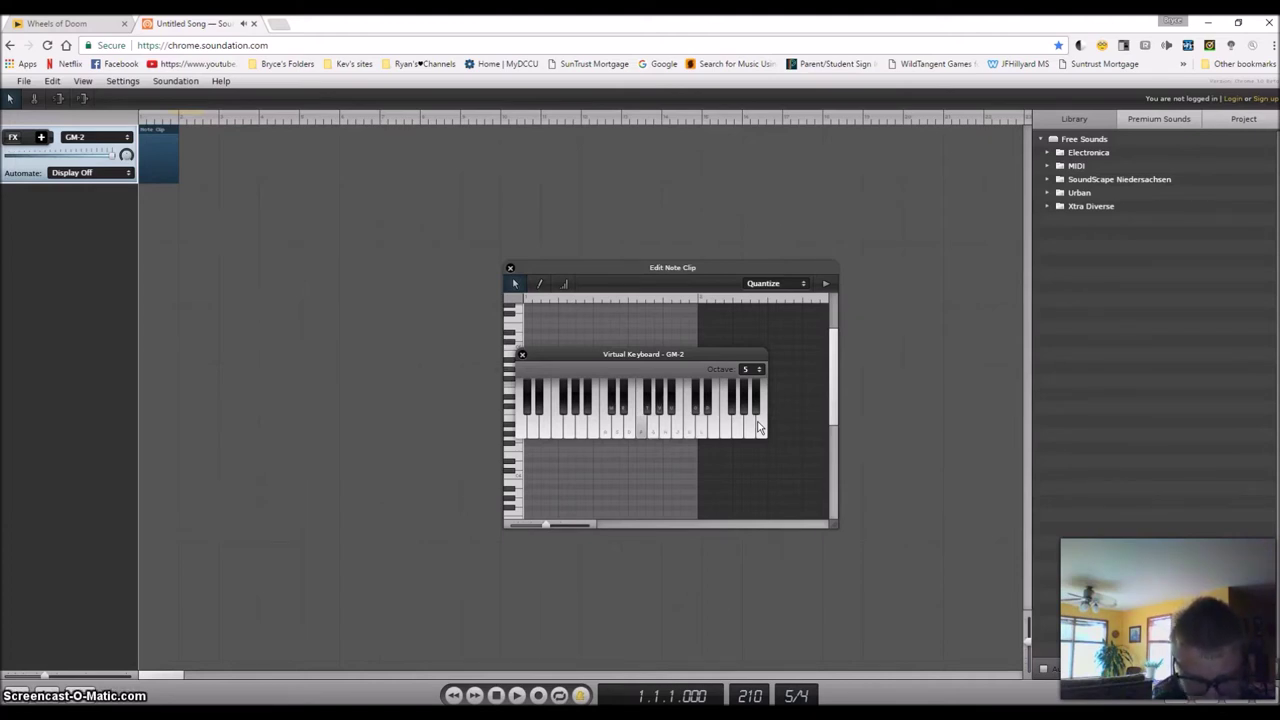
key("h")
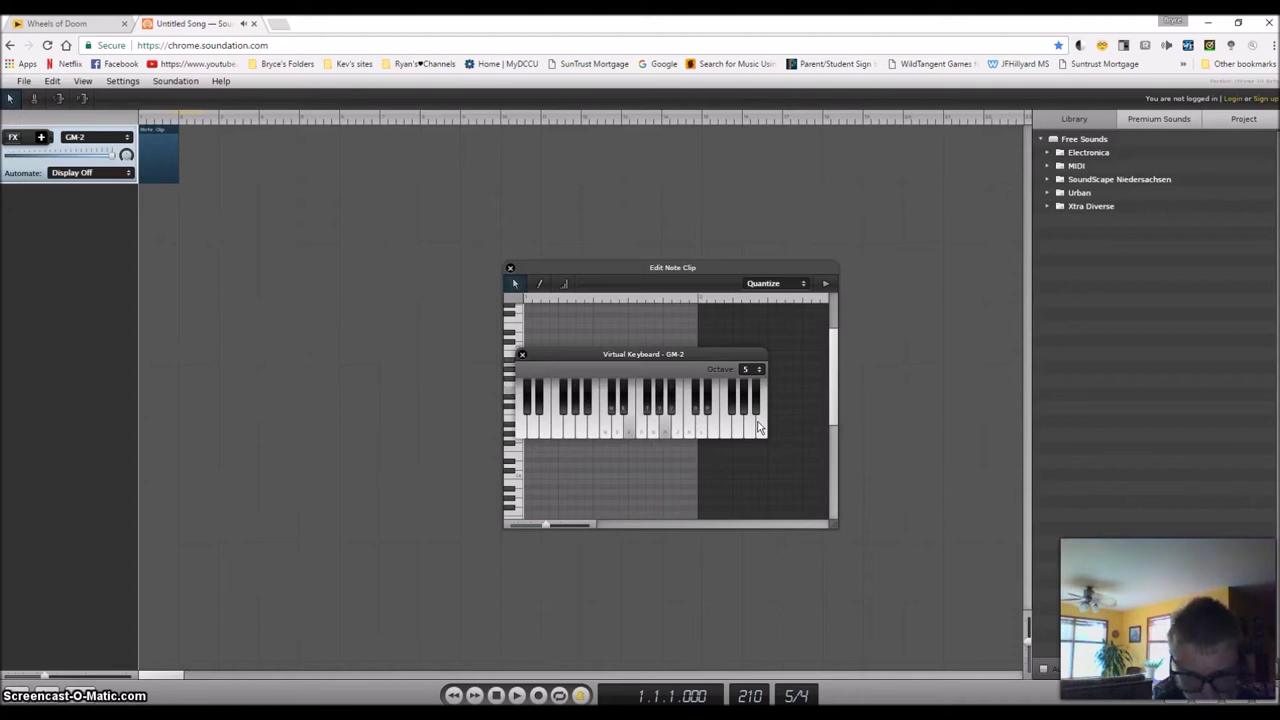
key("s")
key("g")
key("g")
key("h")
key("h")
key("g")
key("s")
key("f")
key("s")
key("g")
key("s")
key("f")
key("g")
key("s")
key("s")
key("g")
key("h")
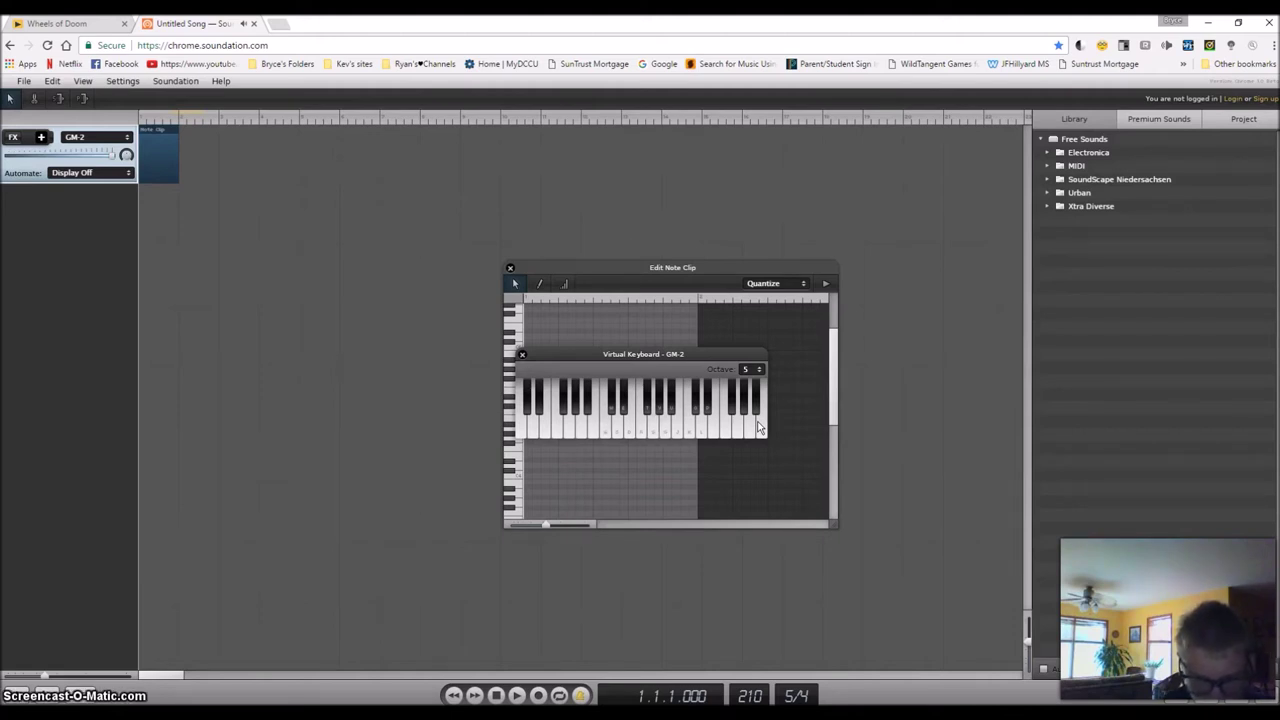
Try accordion note pairs on the virtual keyboard, sounding a low C against upper notes descending from B to E
key("a")
key("j")
key("h")
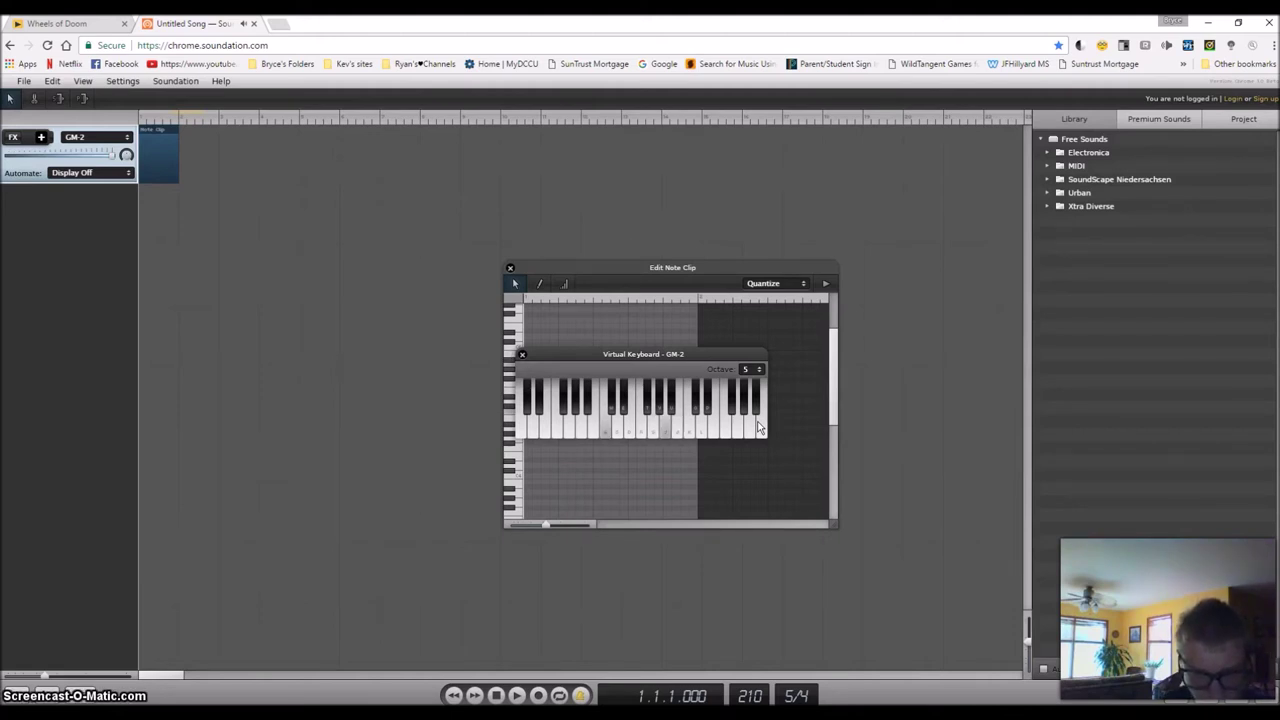
key("g")
key("f")
key("g")
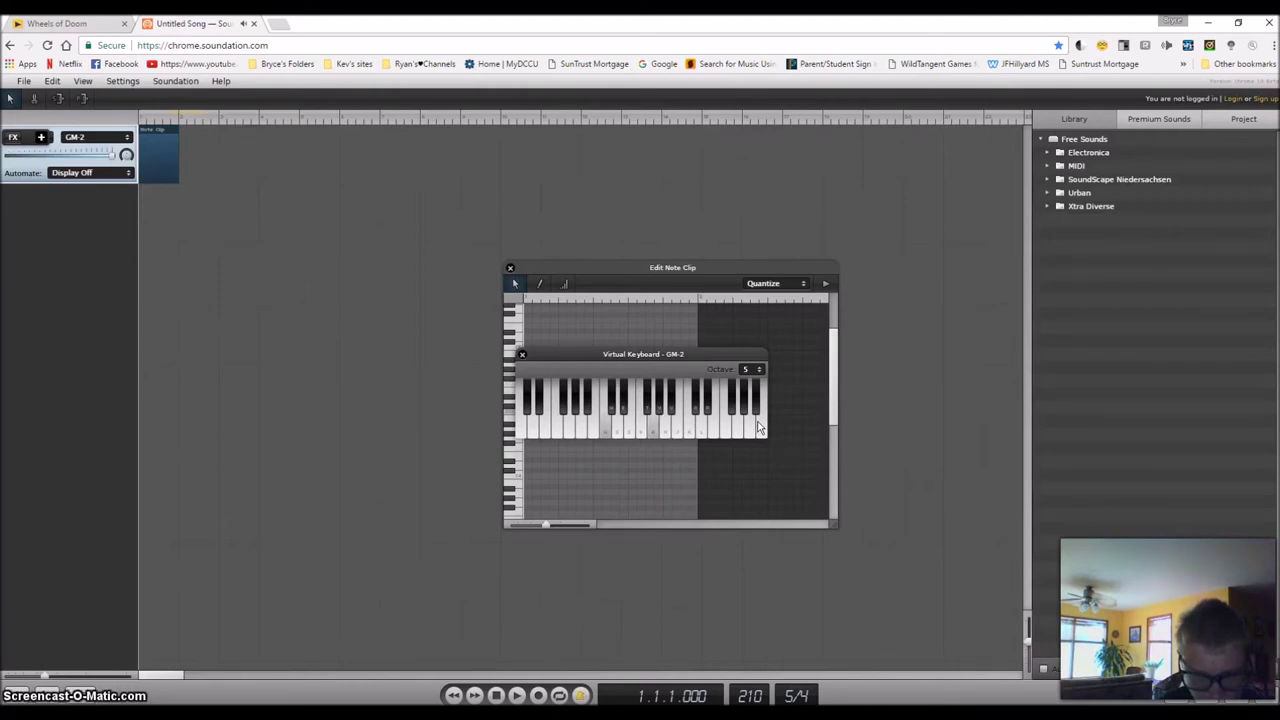
key("a")
key("f")
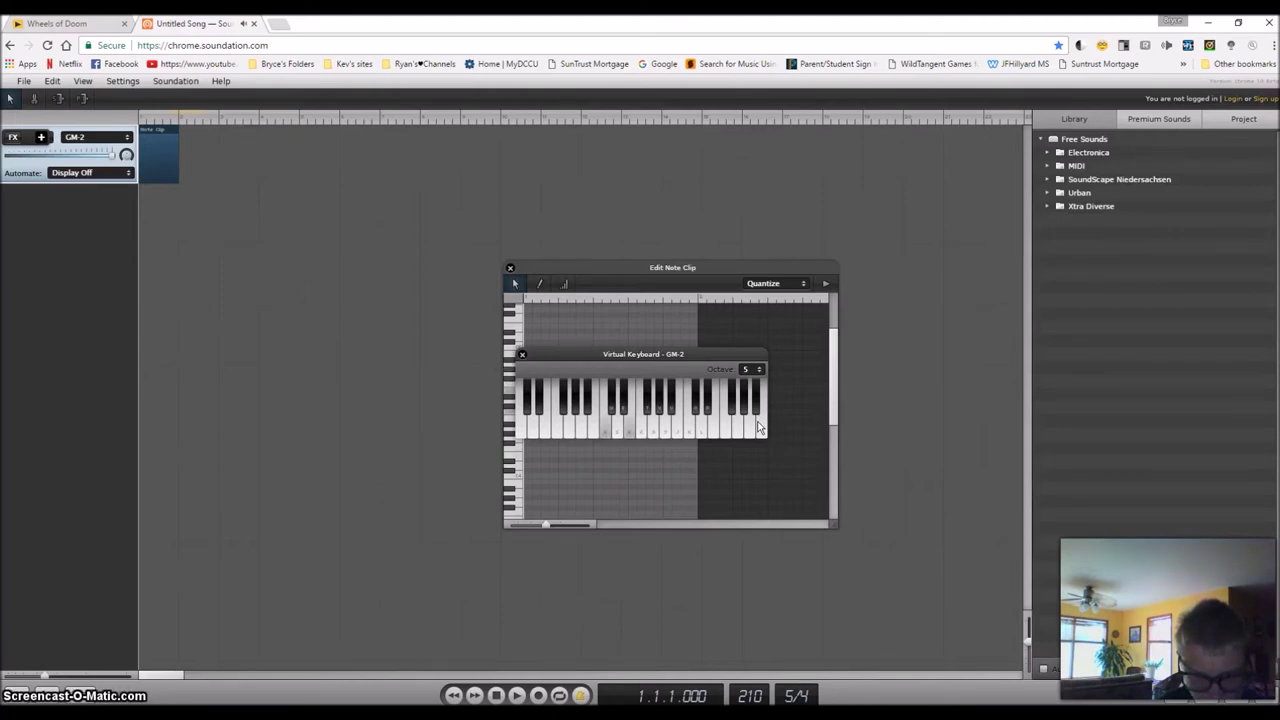
key("d")
key("a")
key("d")
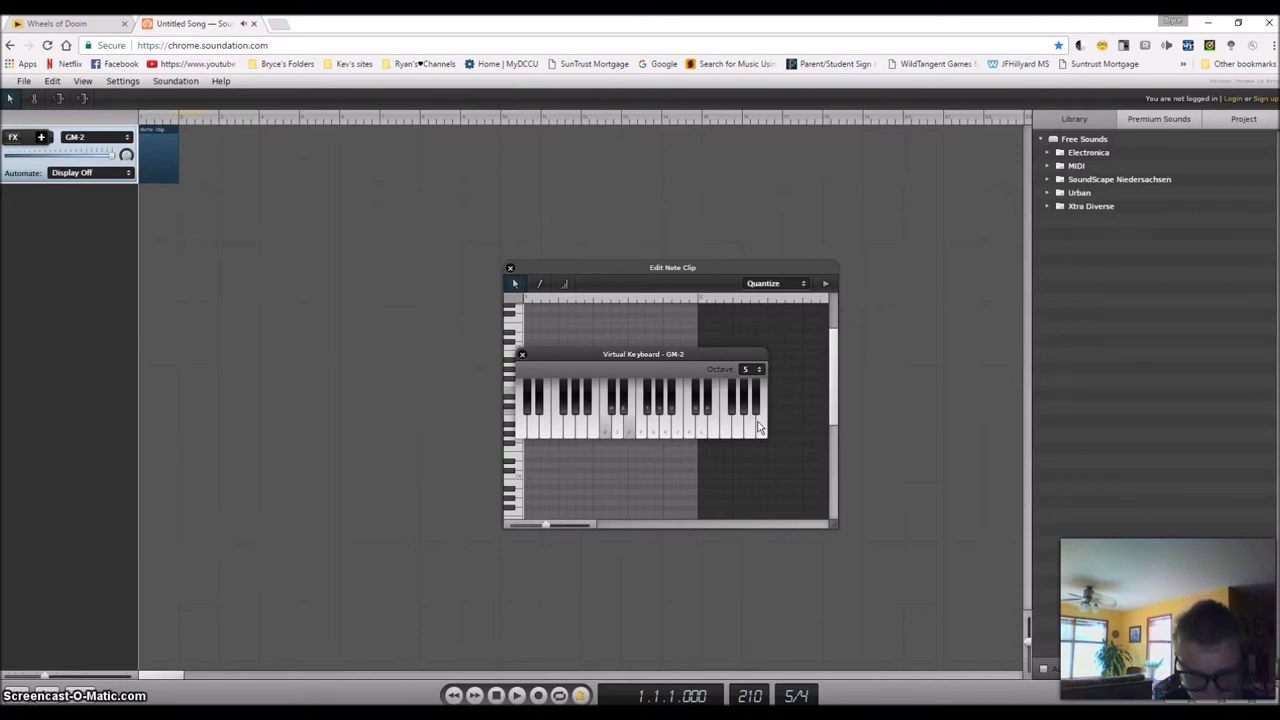
key("a")
key("f")
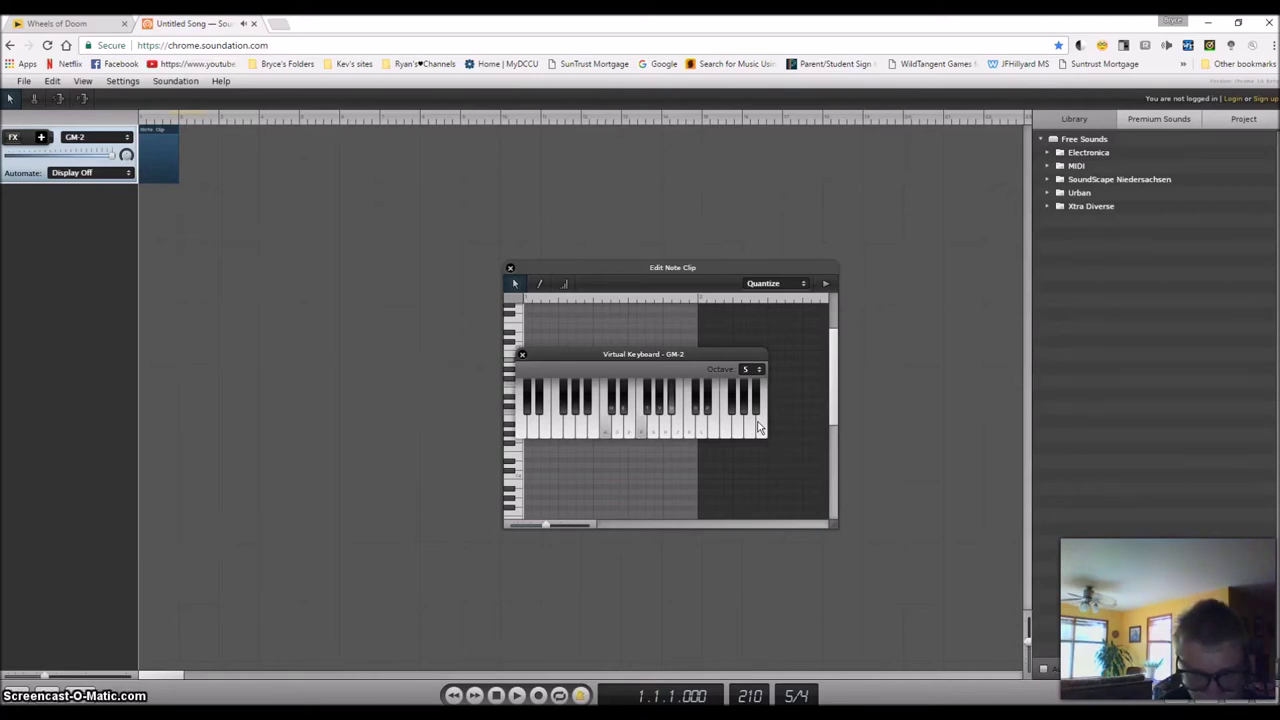
key("f")
key("g")
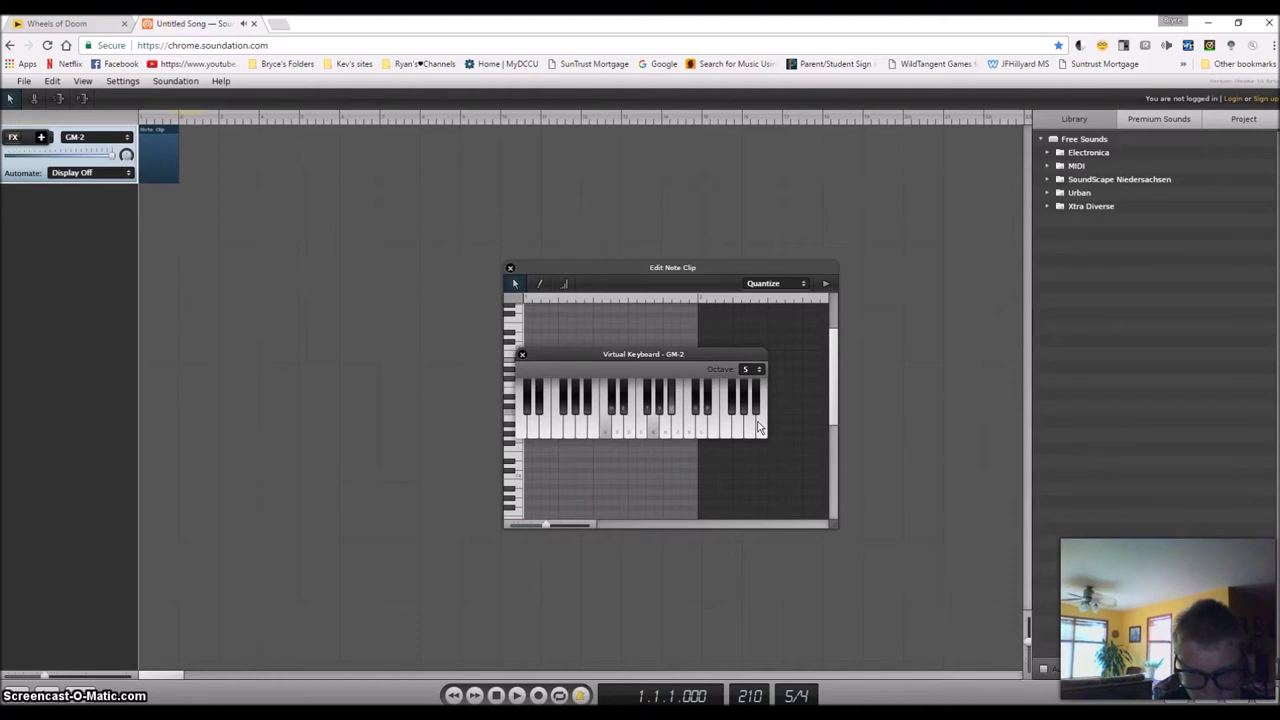
key("d")
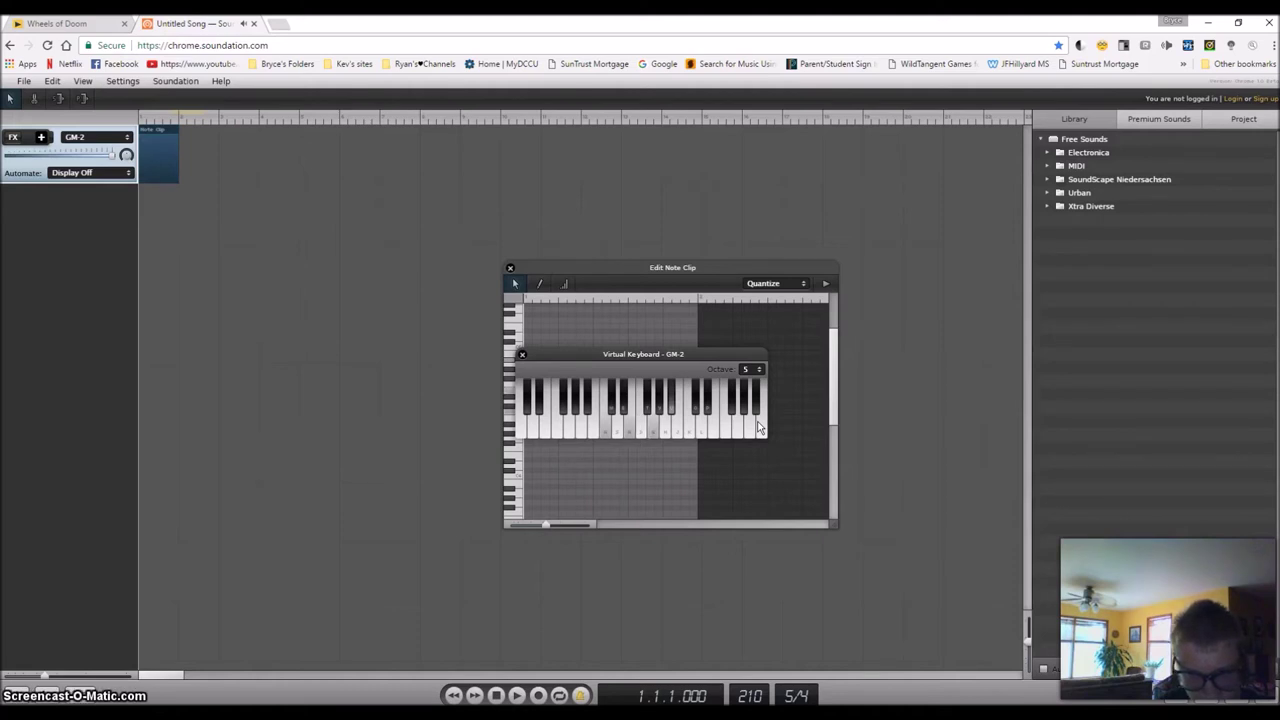
Try wider stacked accordion notes on the virtual keyboard, adding E, G, A-sharp and high D above the low C
key("l")
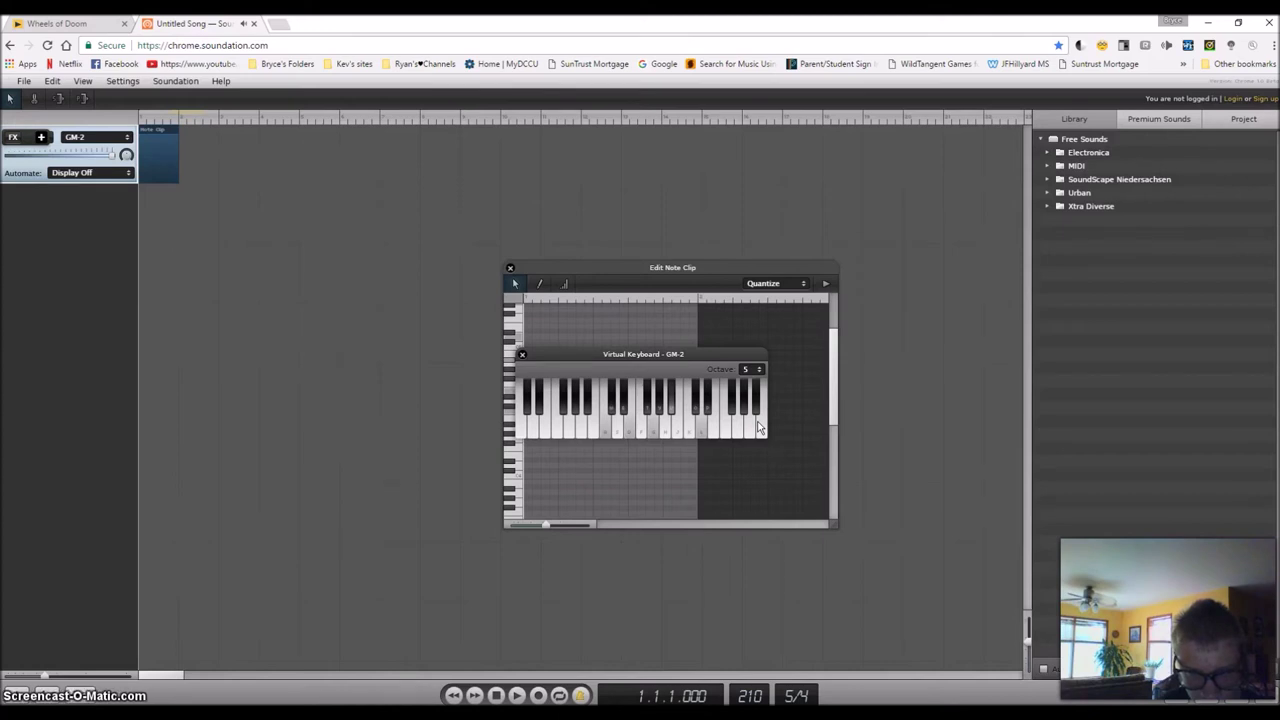
key("d")
key("a")
key("a")
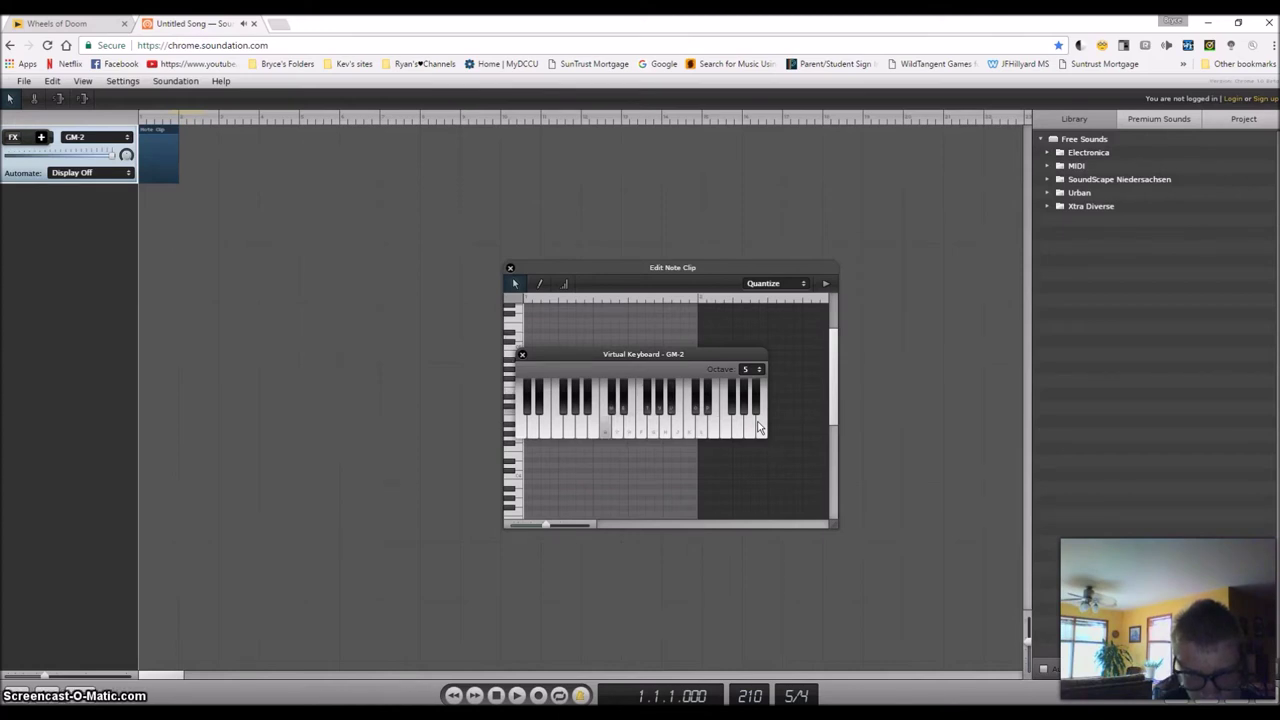
key("d")
key("g")
key("u")
key("l")
key("k")
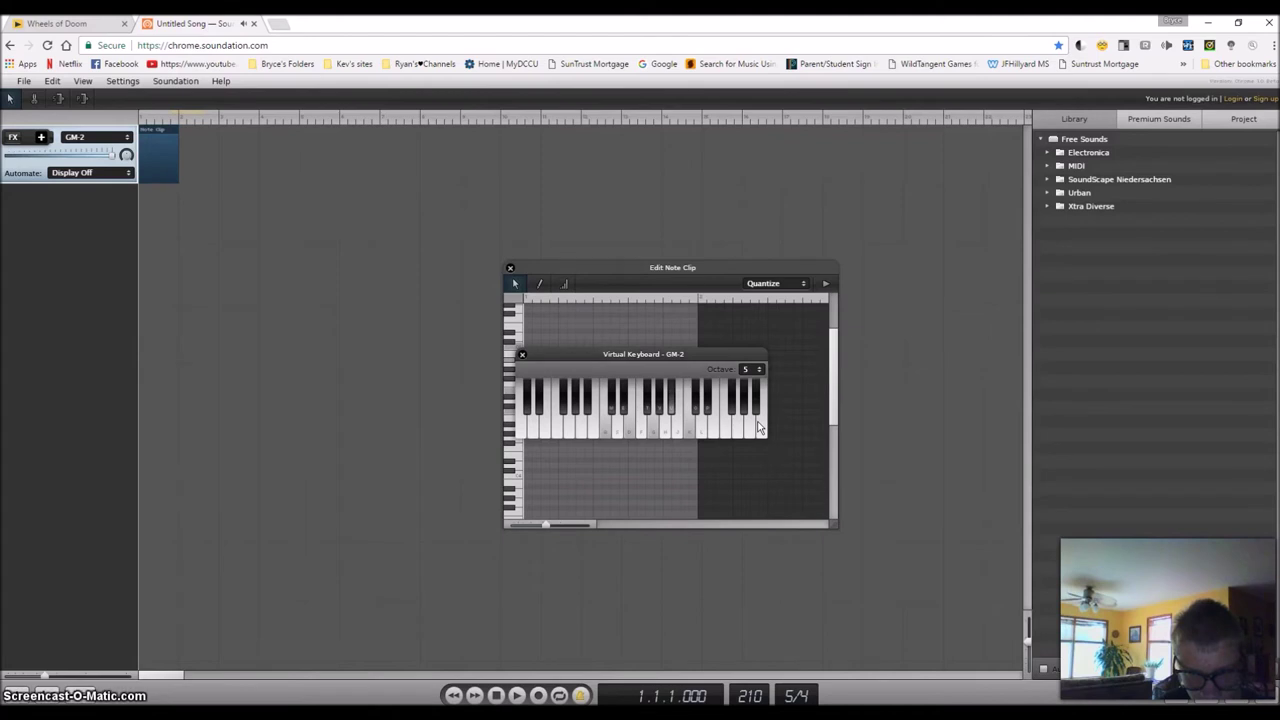
key("a")
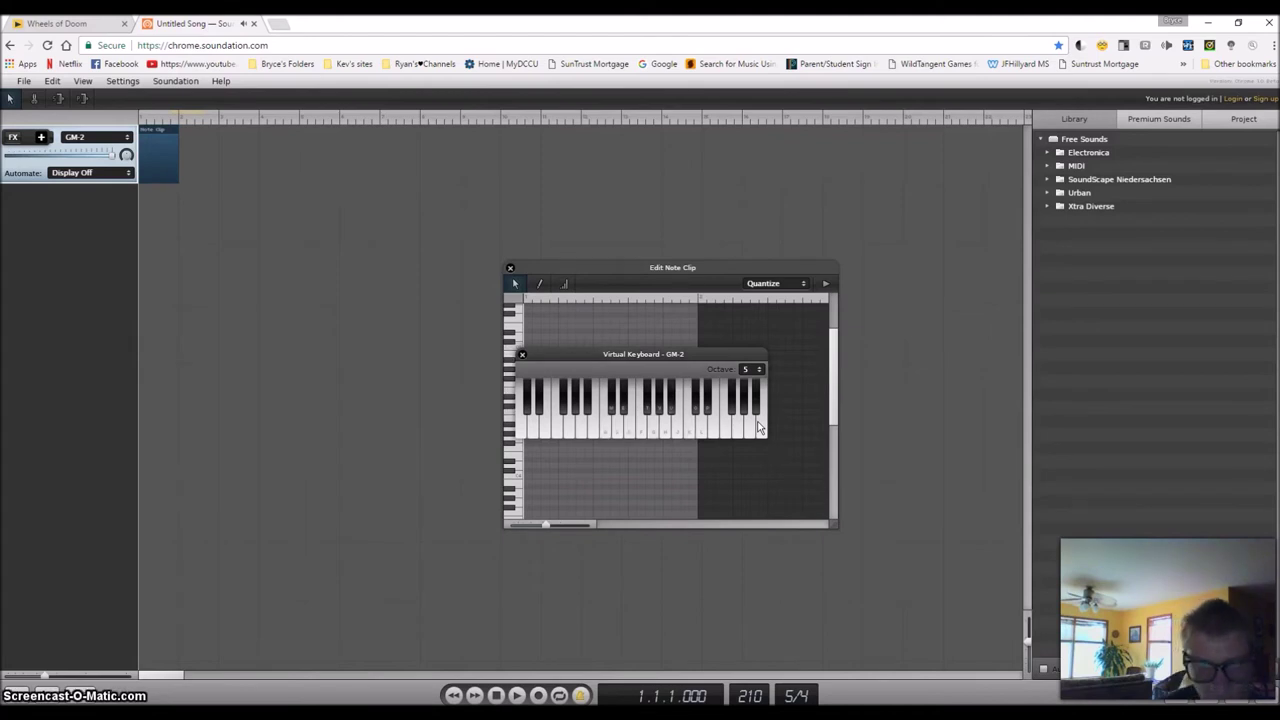
Move the virtual keyboard beside the note clip editor, and try out more stacked notes, including E and B
left_click_drag(624, 357, 348, 357)
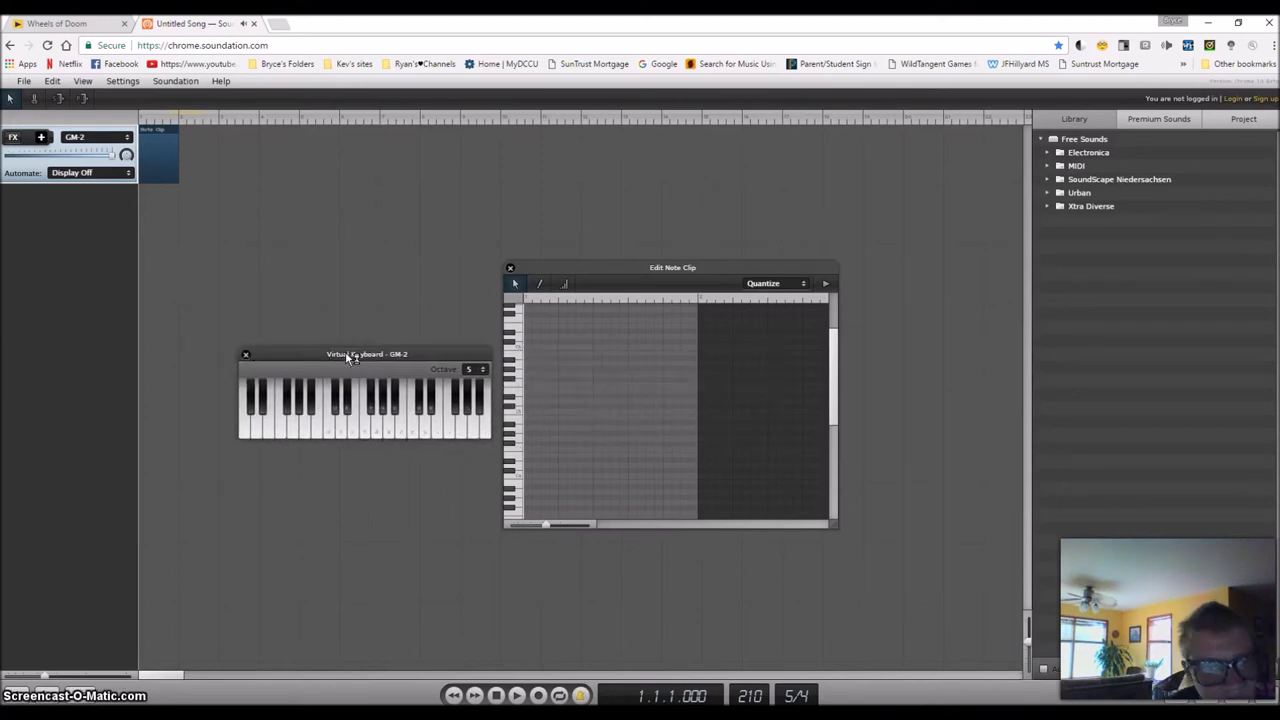
left_click(513, 357)
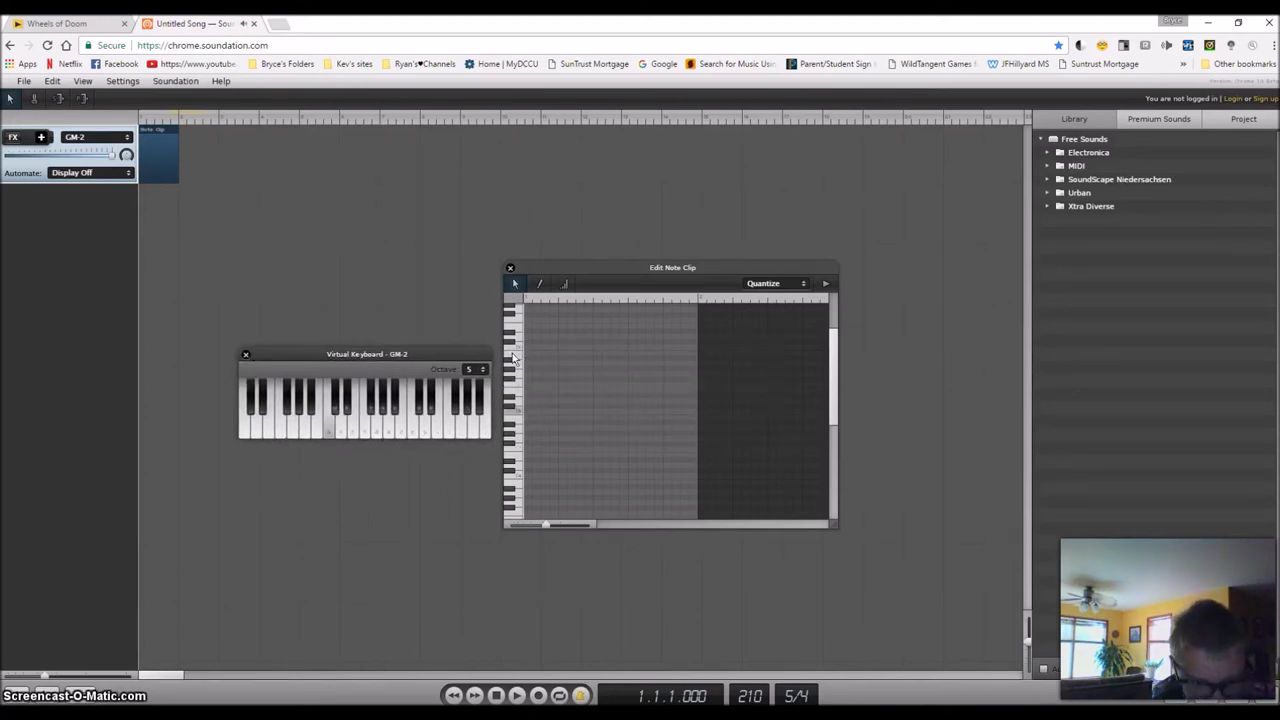
key("e")
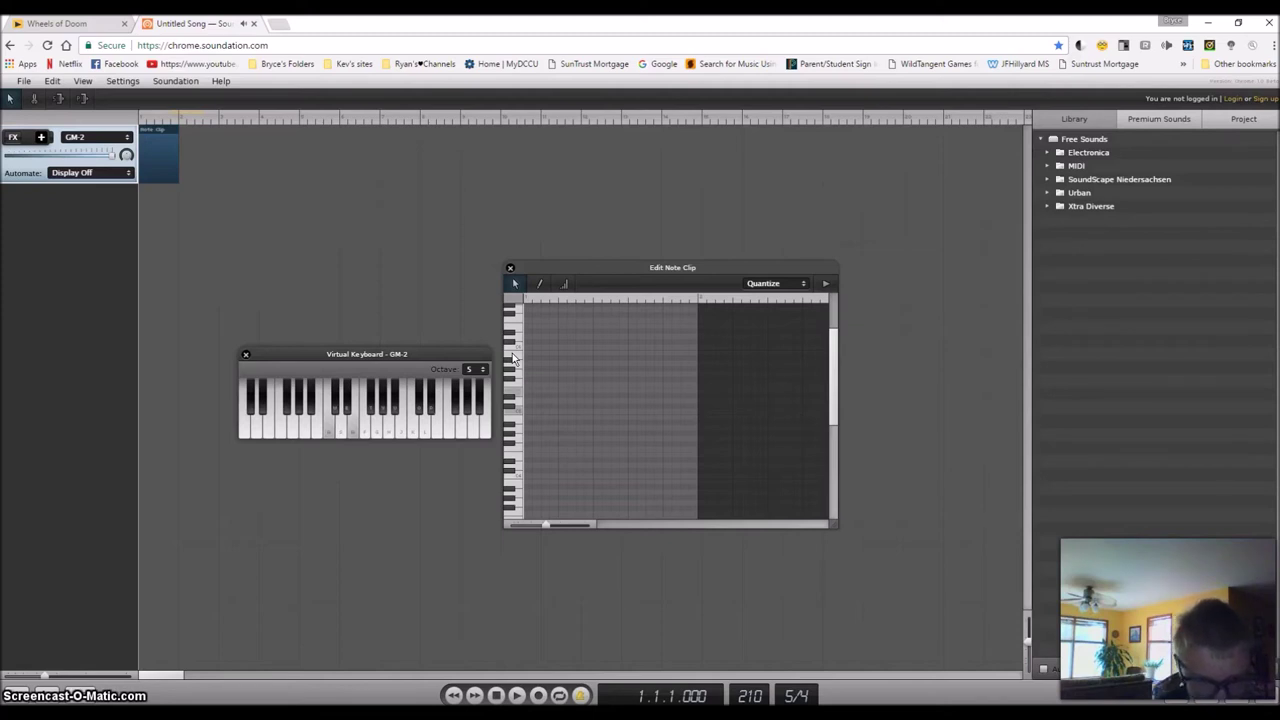
key("d")
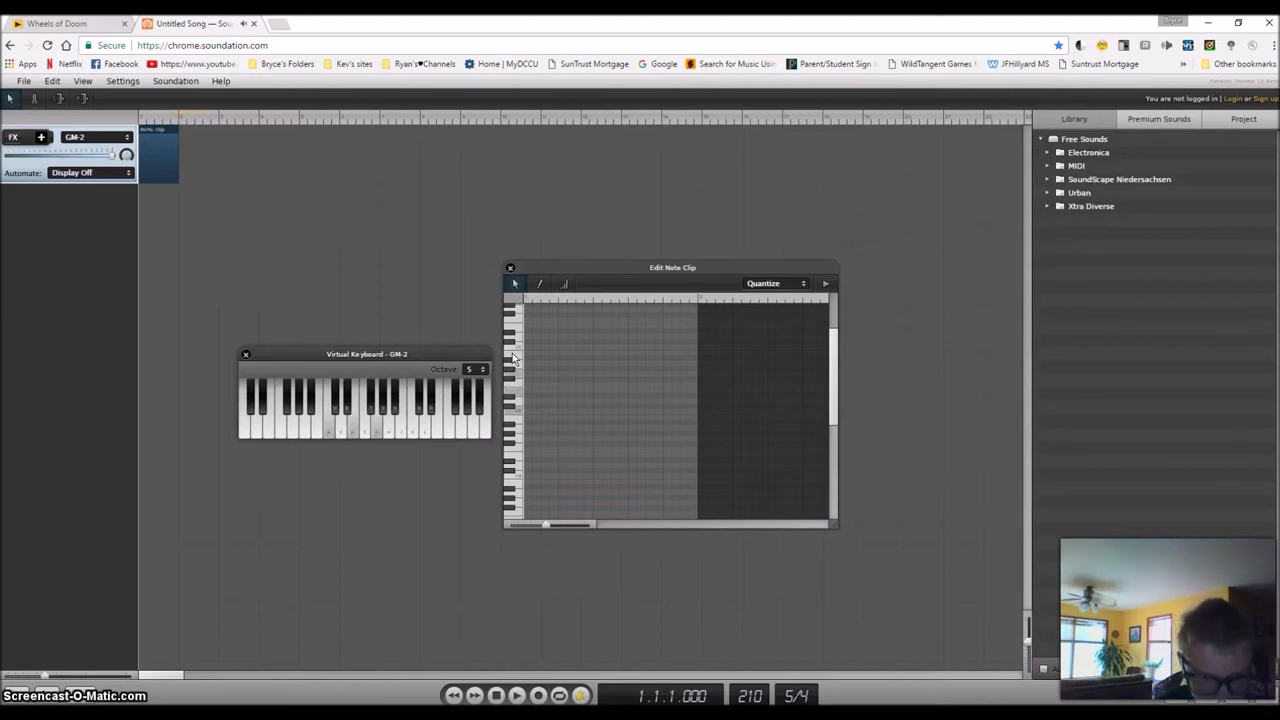
key("j")
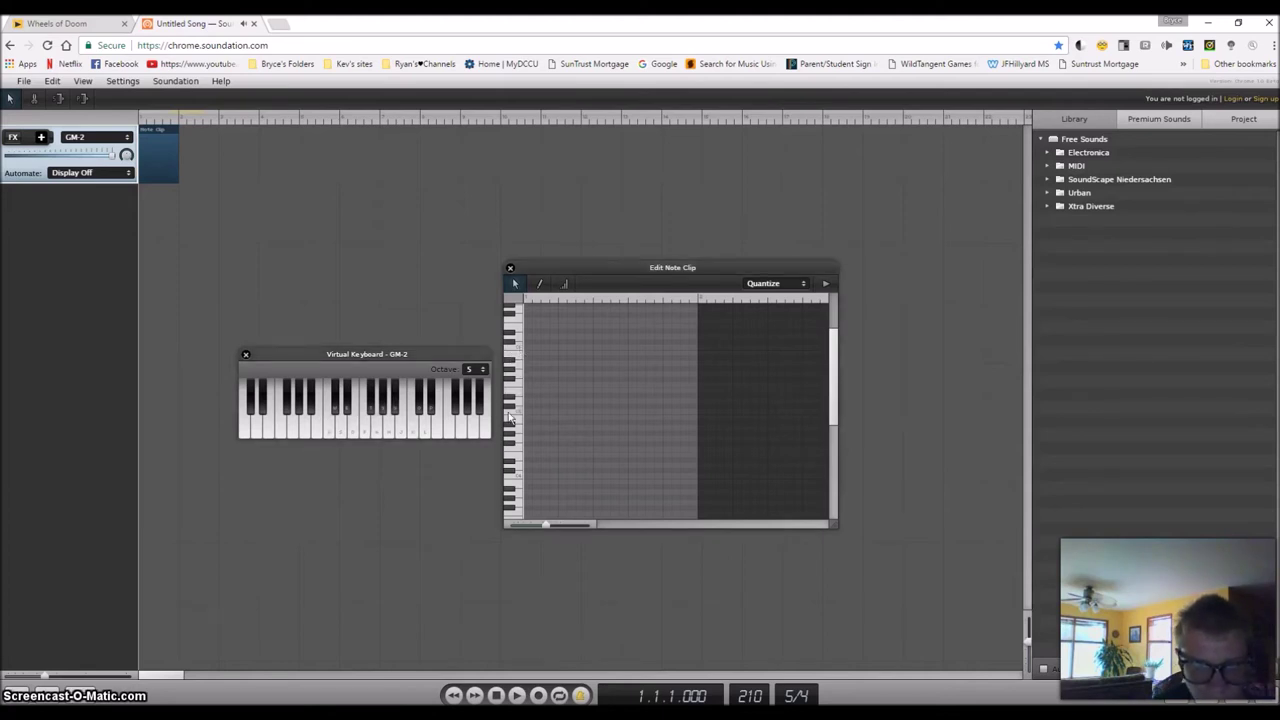
Extend the note clip to three bars, and draw five stacked sustained notes across its length
left_click(540, 284)
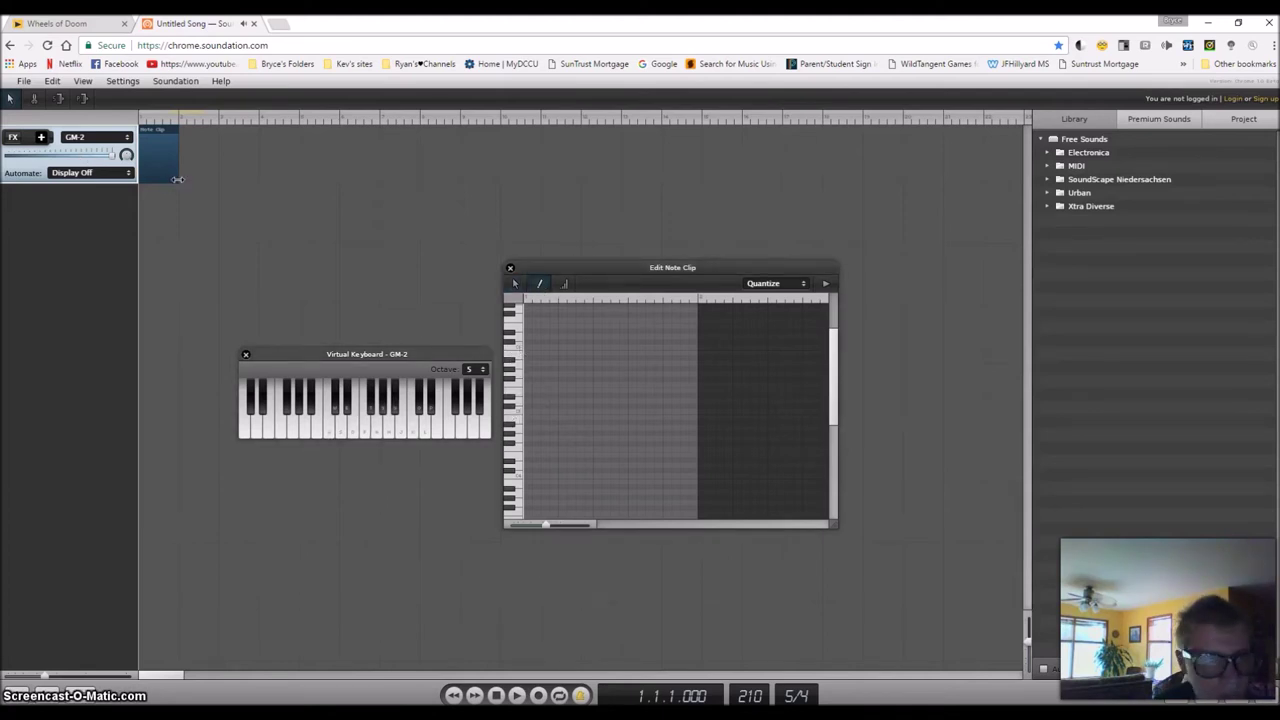
left_click_drag(177, 180, 258, 181)
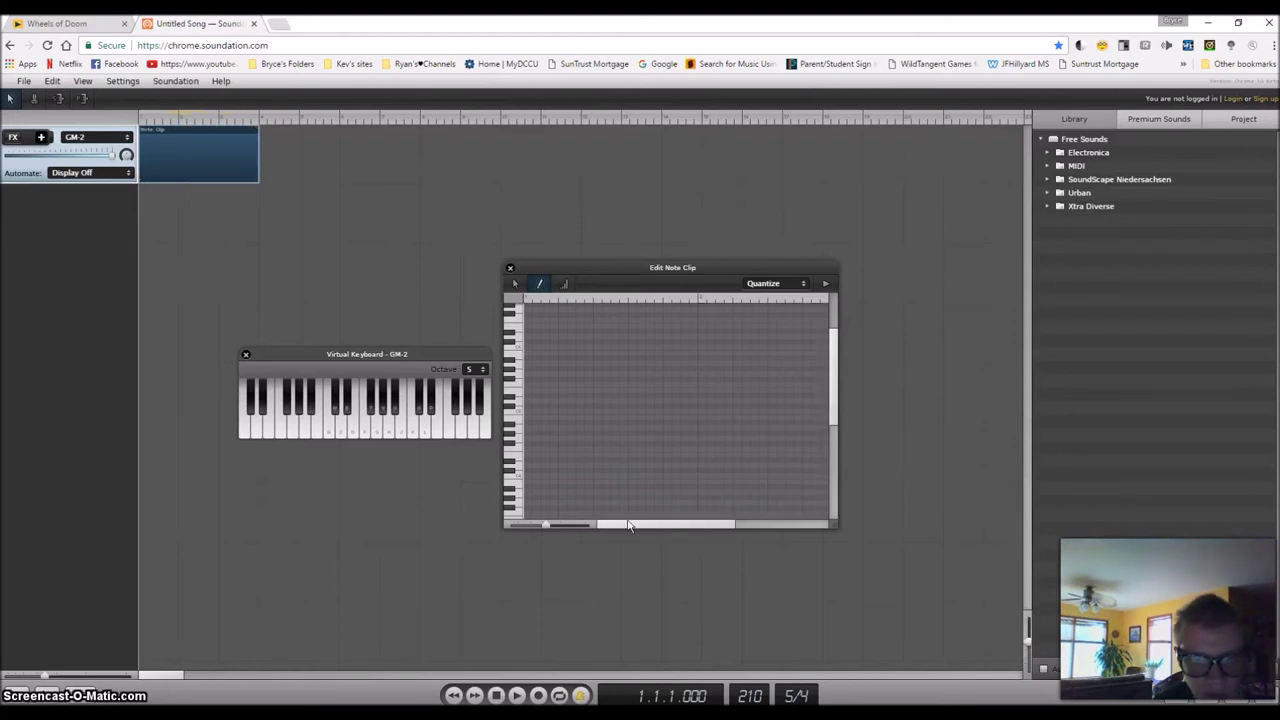
left_click(516, 418)
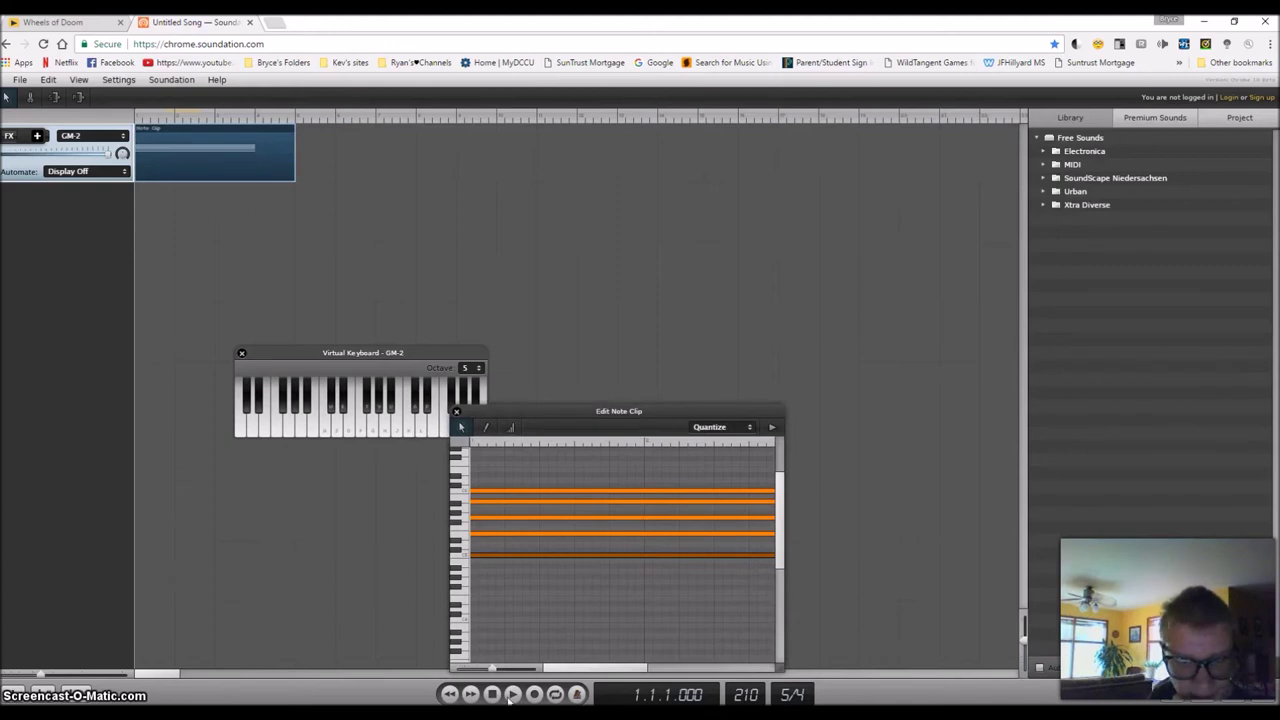
Play back the sustained notes, and extend the note clip to about 16 bars with its editor moved just beneath it
left_click(512, 694)
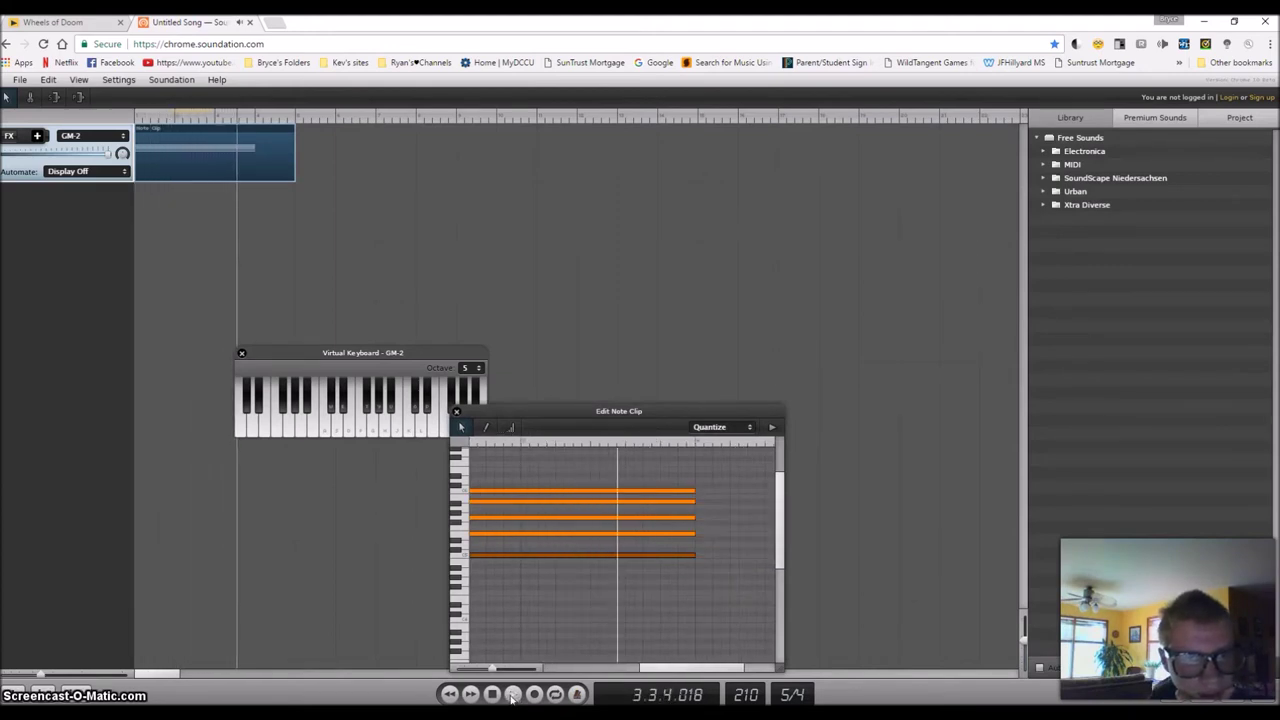
left_click(512, 695)
left_click_drag(295, 182, 778, 222)
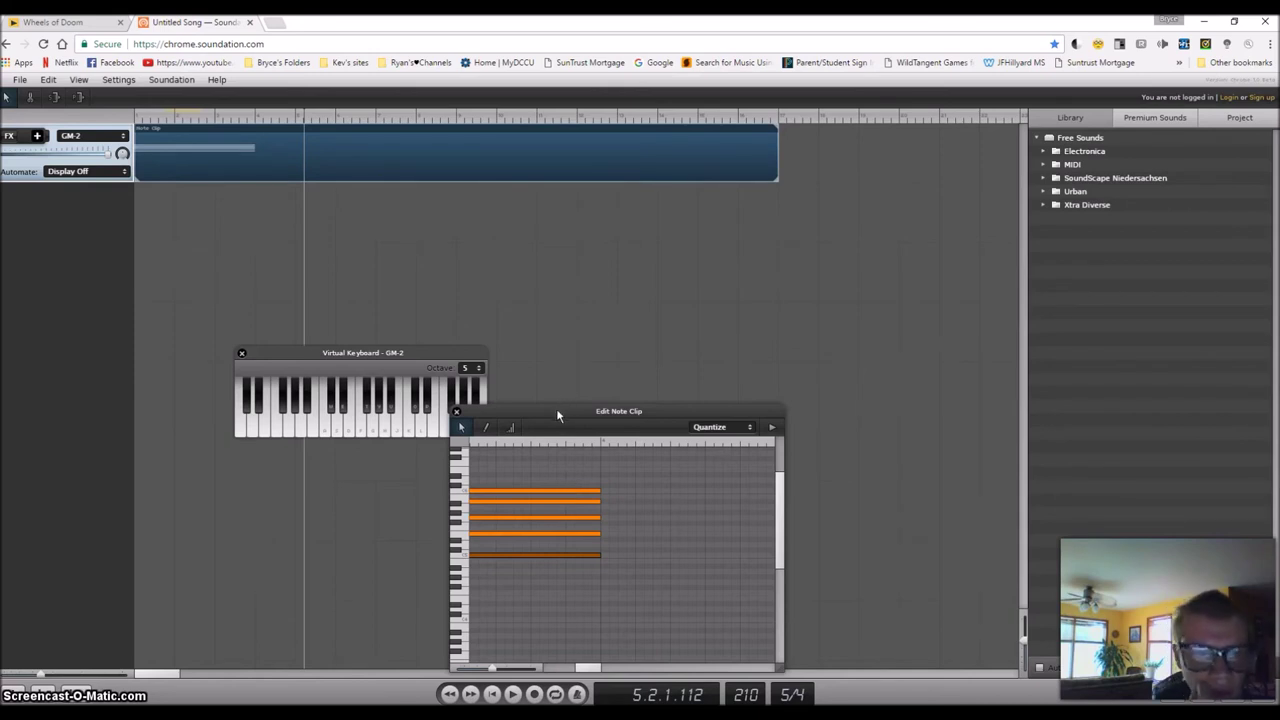
left_click_drag(558, 414, 601, 190)
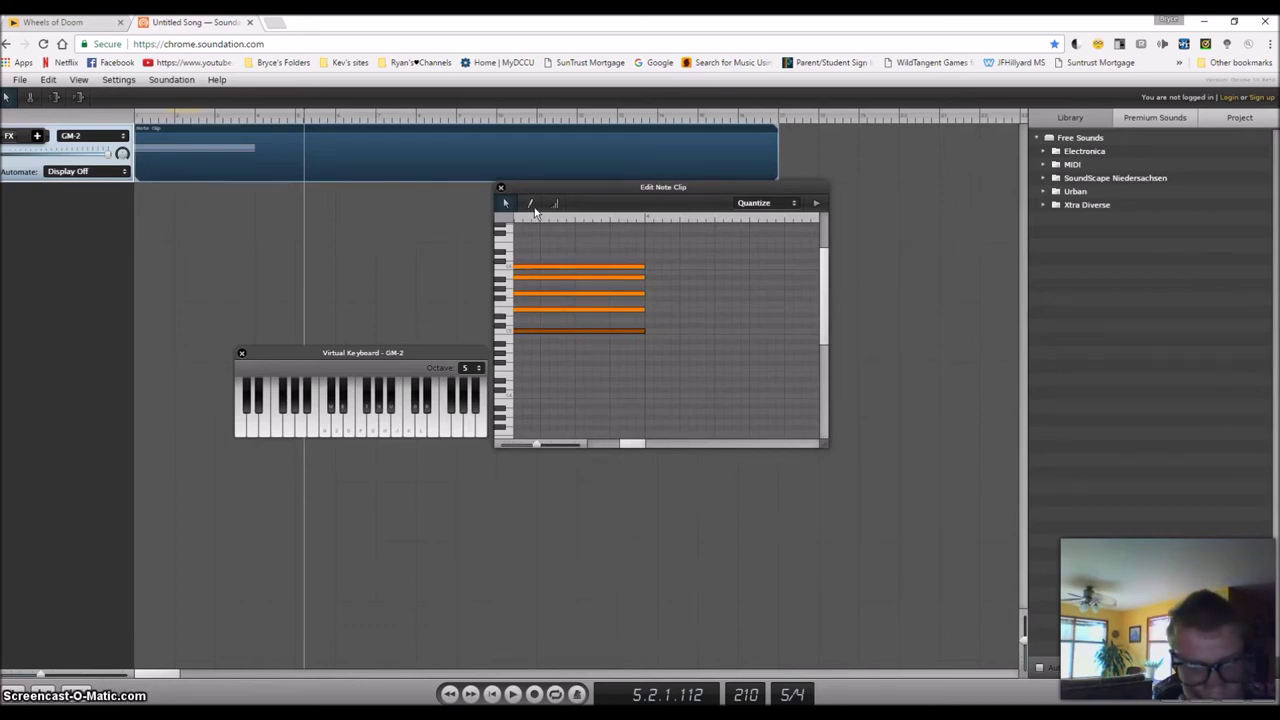
Try fast ascending C-D-E runs on the virtual keyboard as a follow-up to the sustained notes
key("a")
key("a")
key("d")
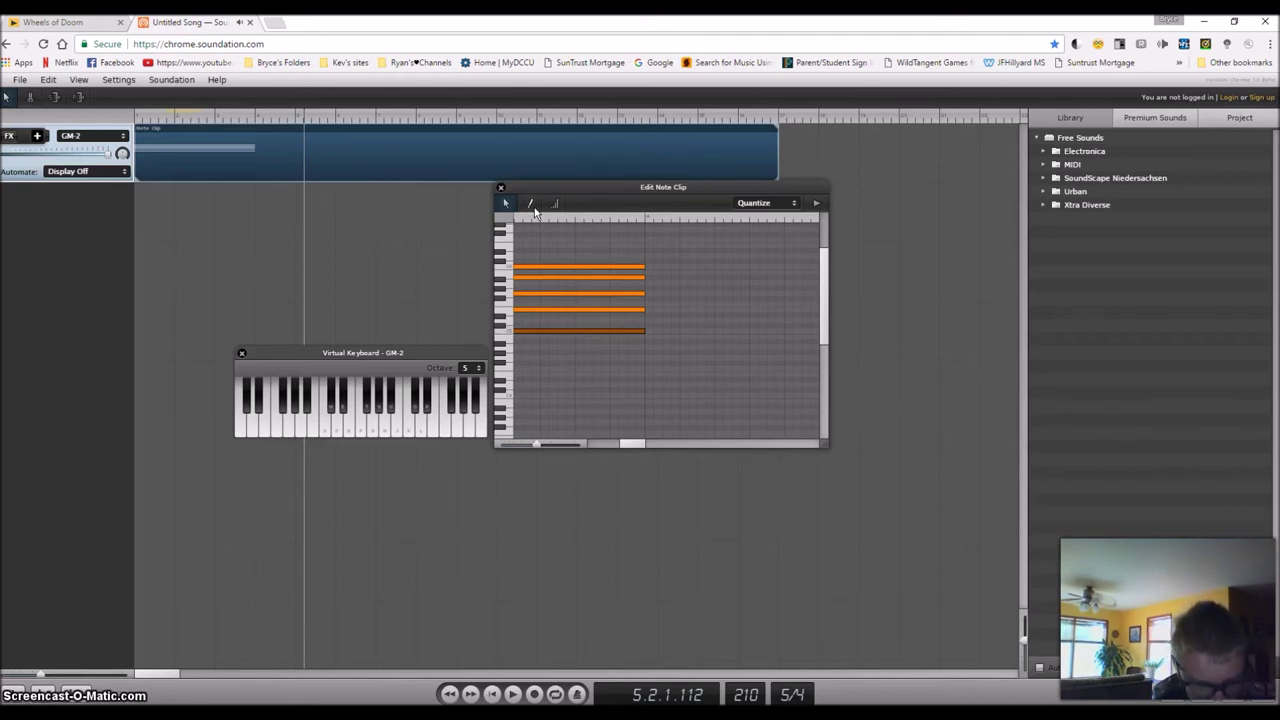
key("a")
key("s")
key("d")
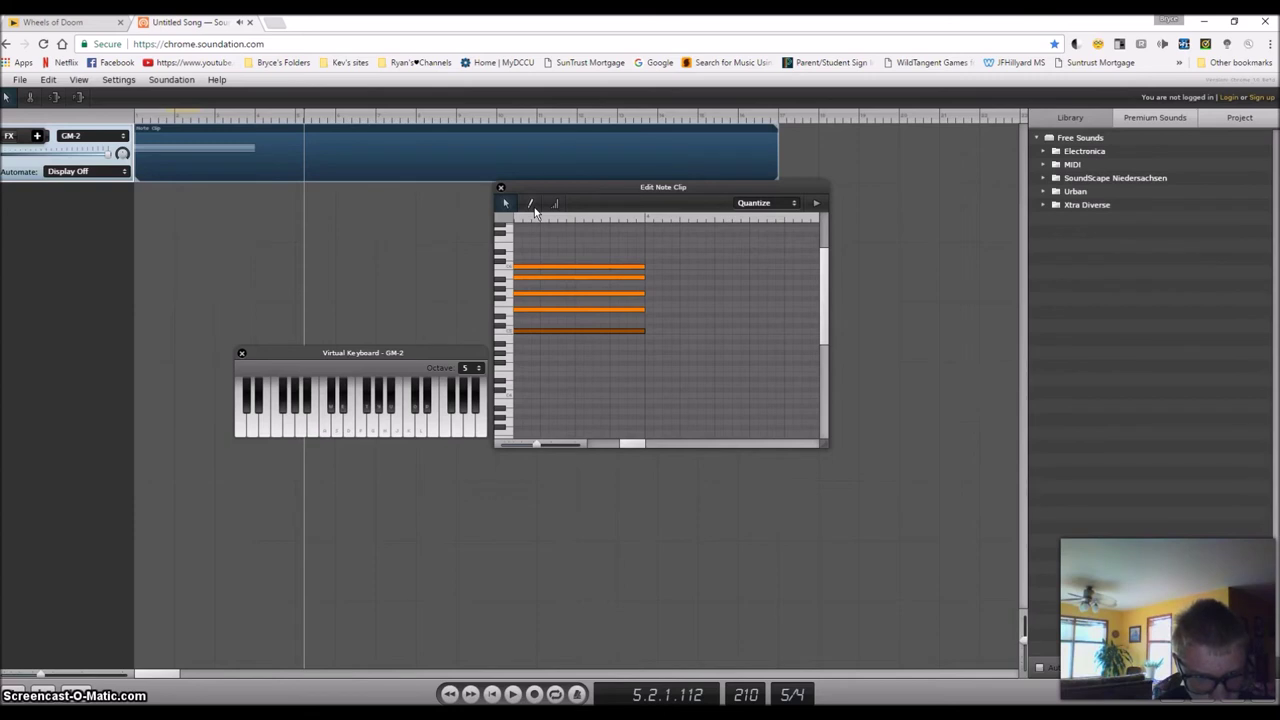
key("a")
key("s")
key("d")
key("a")
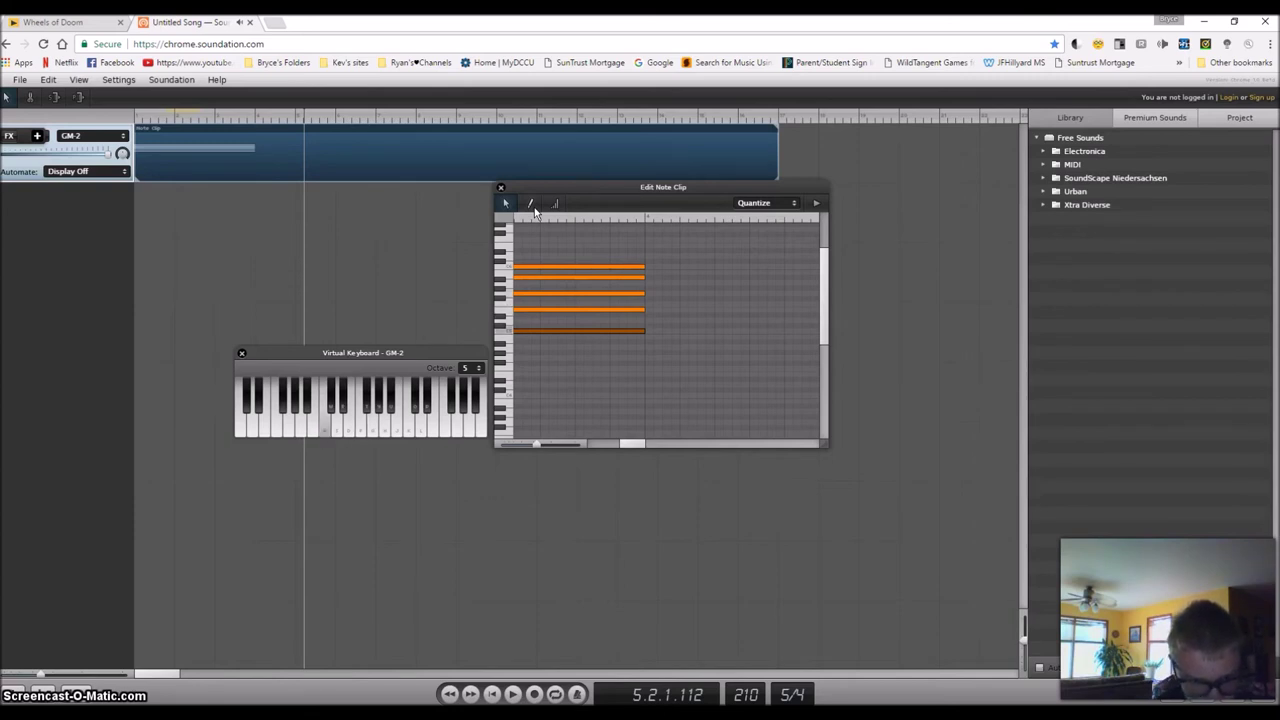
key("s")
key("d")
key("t")
key("a")
key("a")
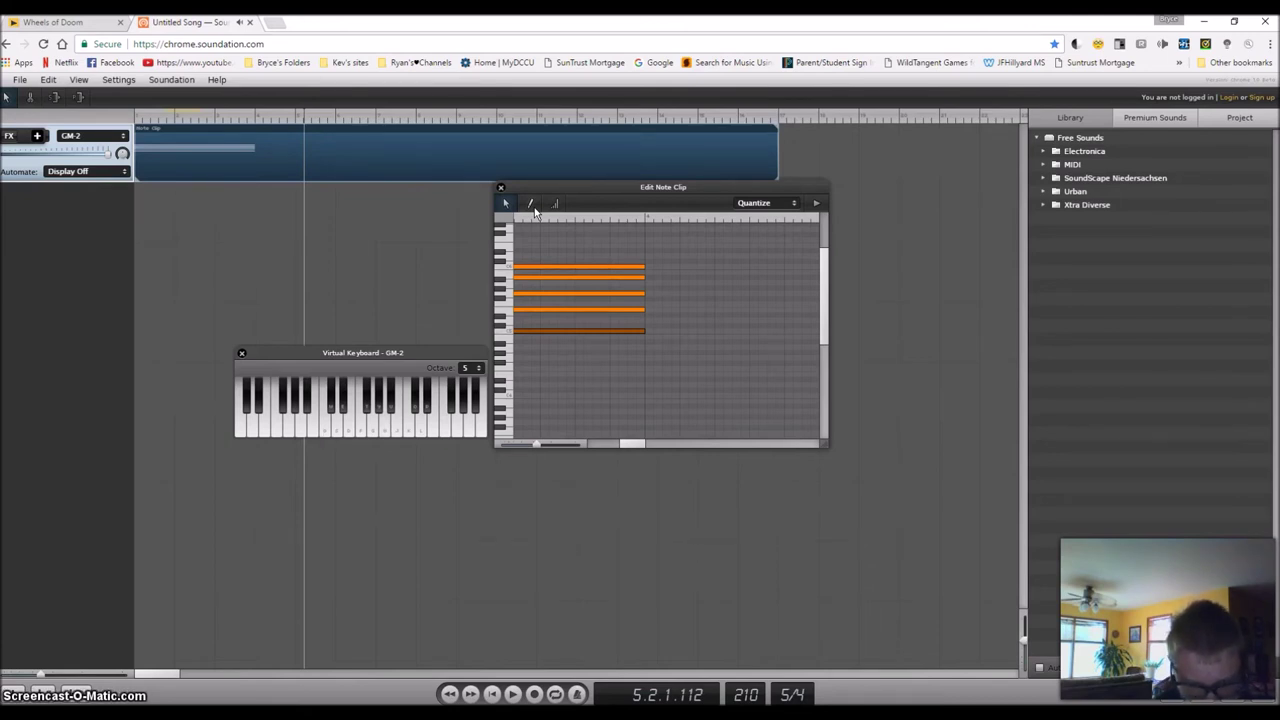
Try a repeating pattern alternating A-sharp and A with D-sharp and D on the virtual keyboard
key("u")
key("j")
key("s")
key("u")
key("e")
key("s")
key("h")
key("e")
key("s")
key("u")
key("e")
key("h")
key("s")
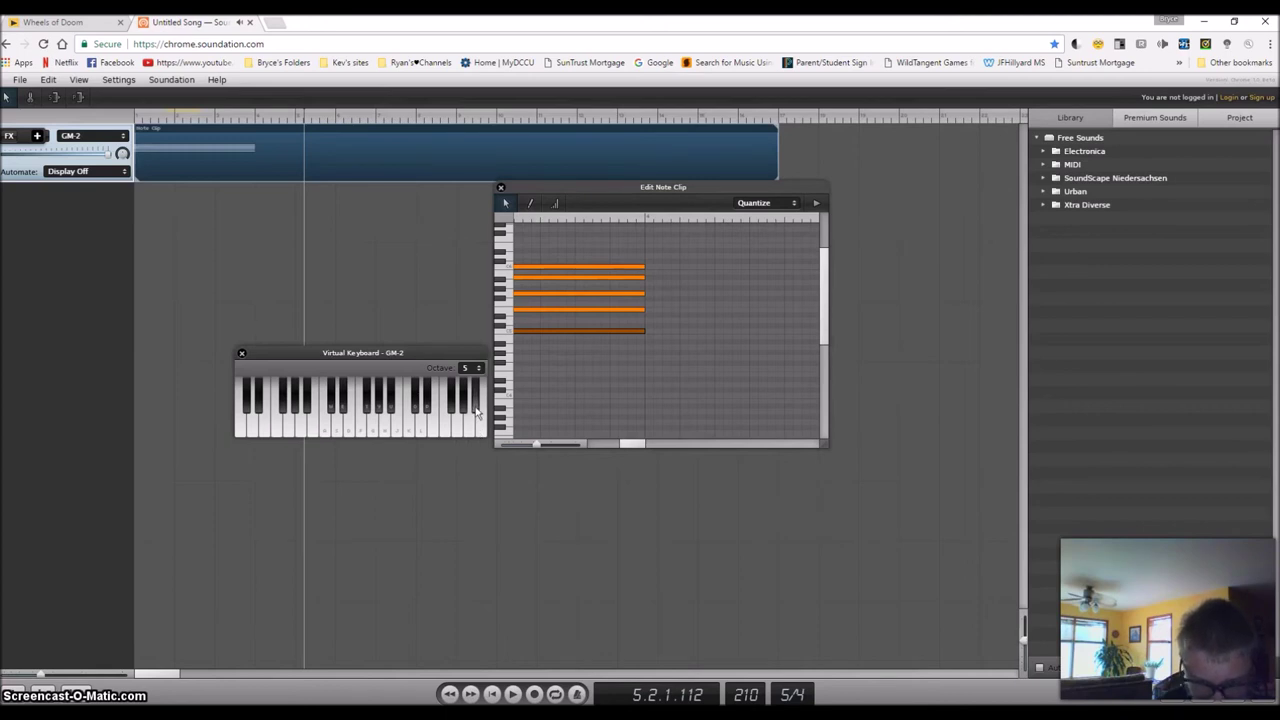
Try a phrase descending from high D-sharp and D through A-sharp, A and D to the virtual keyboard's lowest octave
key("p")
key("l")
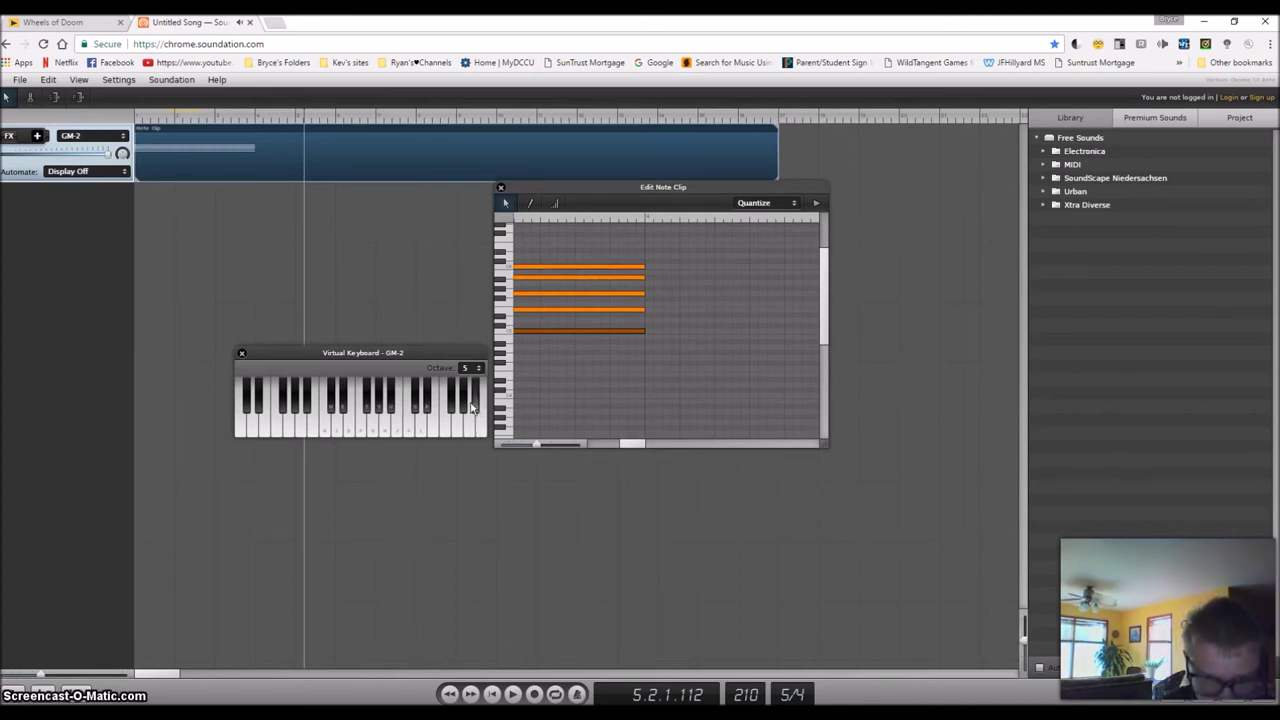
key("p")
key("l")
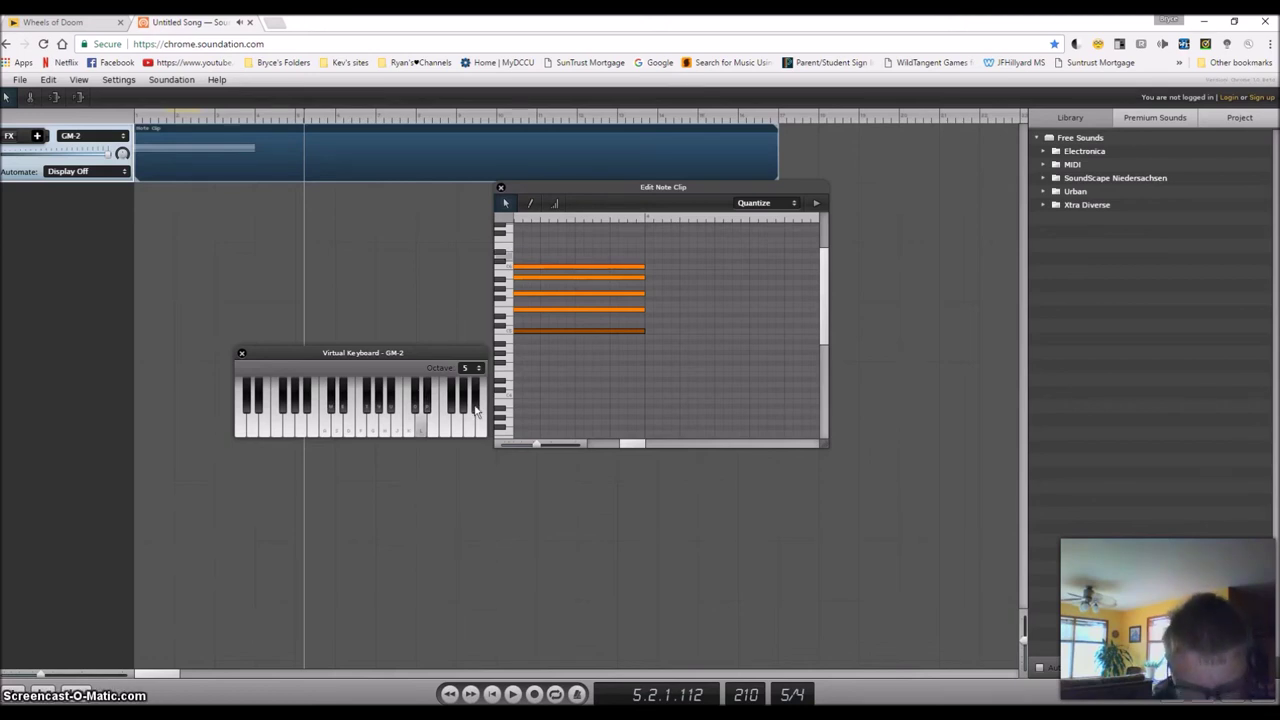
key("u")
key("h")
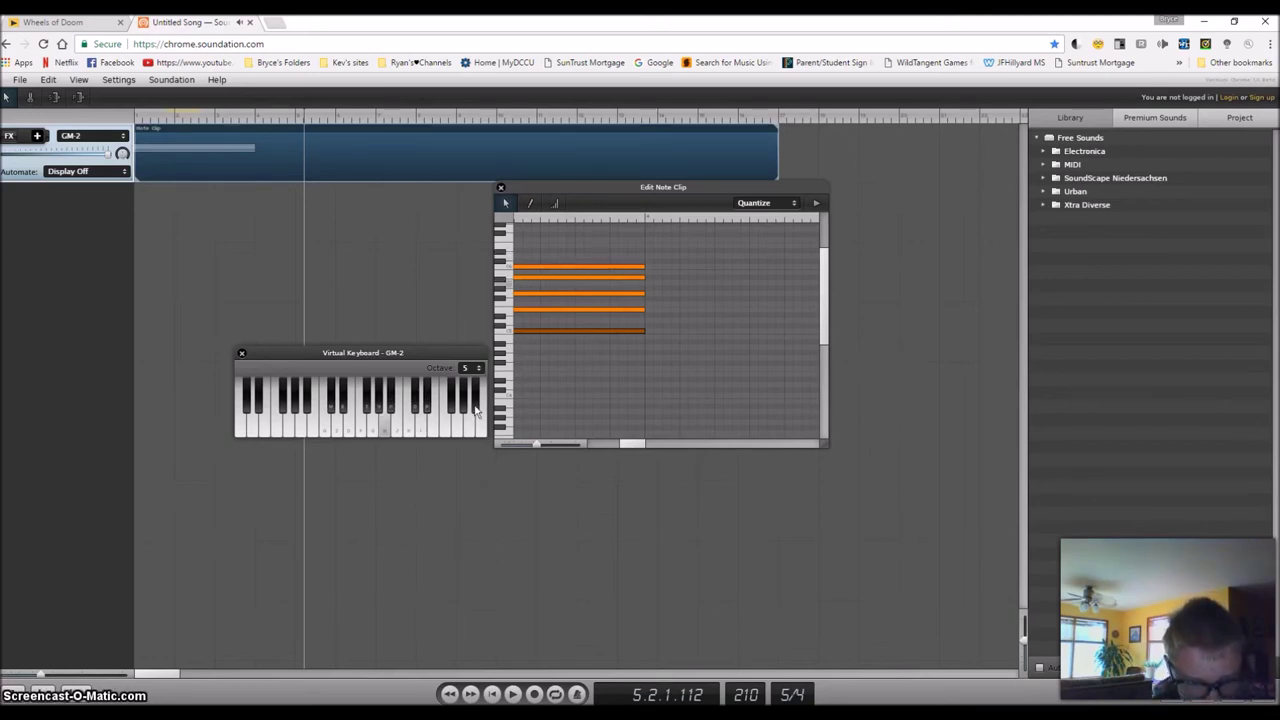
key("s")
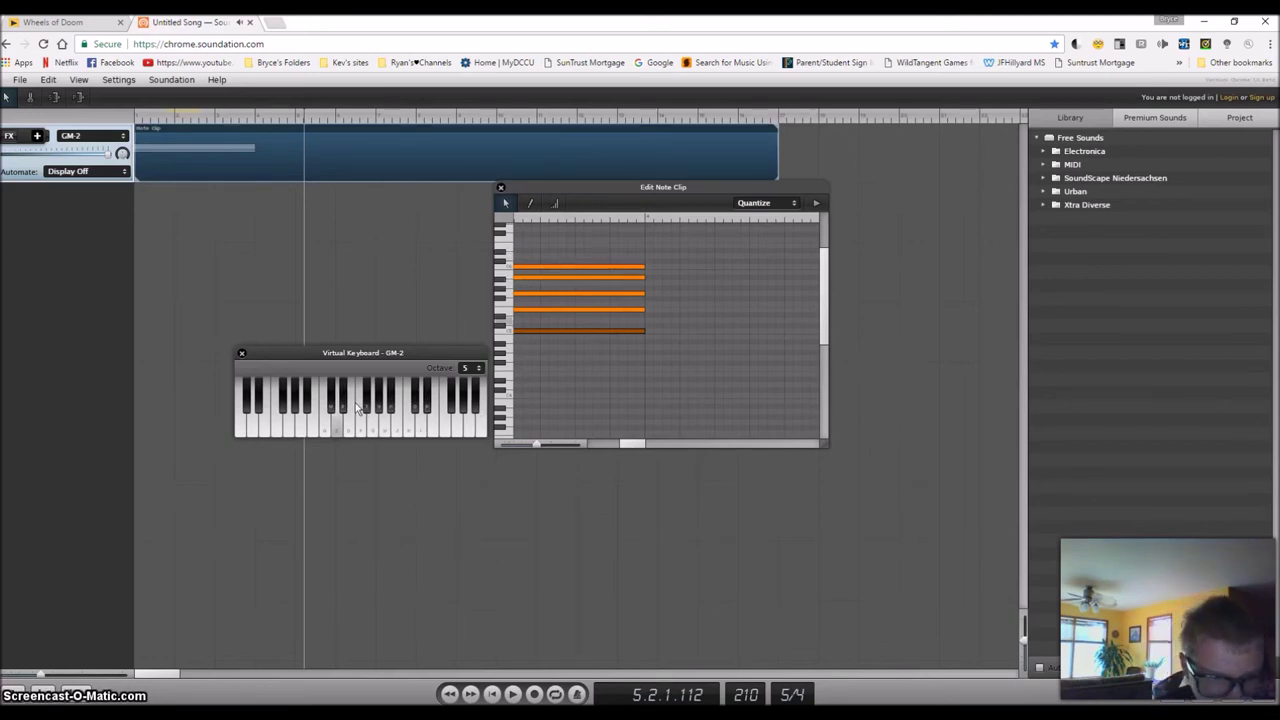
left_click(303, 418)
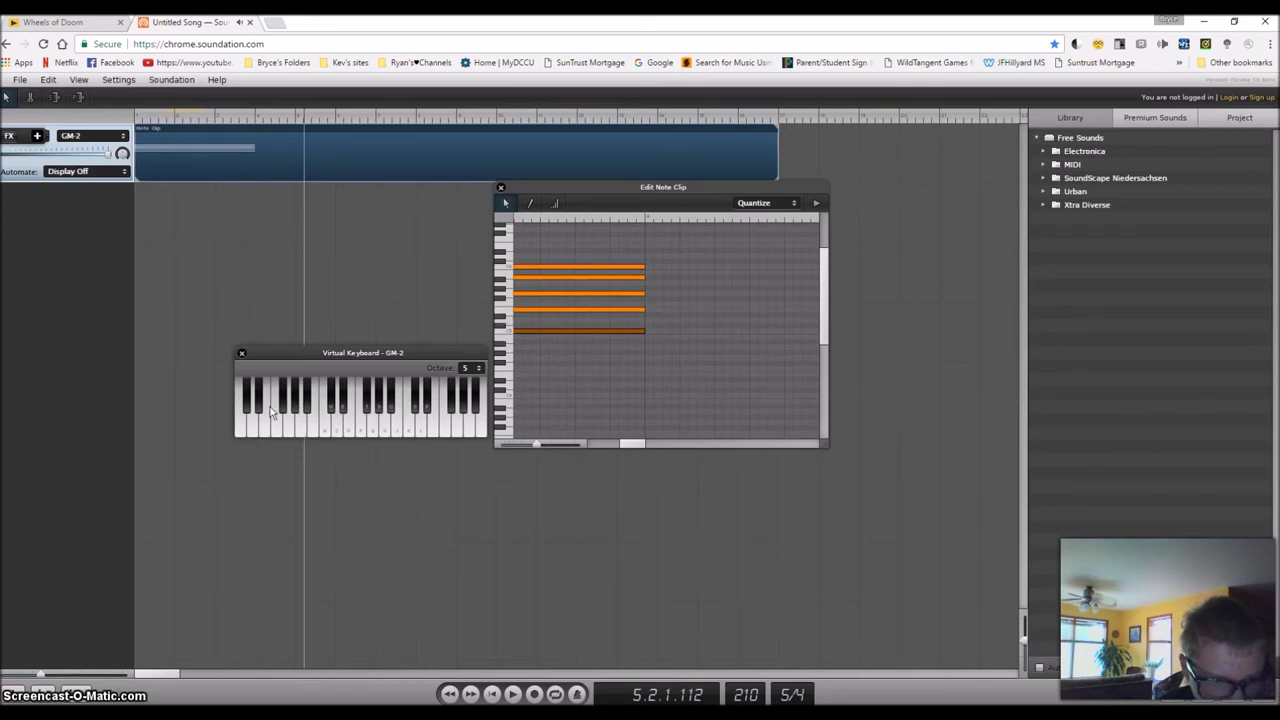
left_click(253, 416)
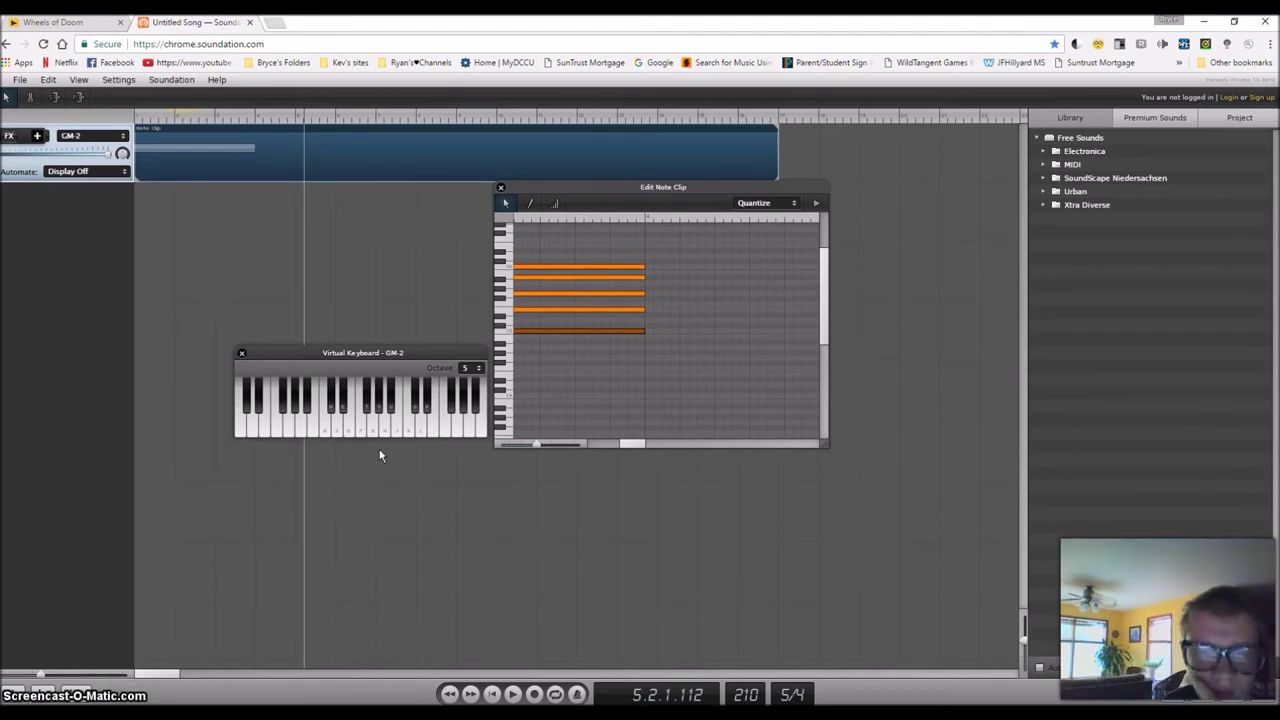
Audition pitches in the note clip editor, and draw a short high note at the start of bar 4, after the sustained notes
left_click(530, 203)
left_click(503, 256)
left_click(503, 289)
scroll(733, 310, "up", 3)
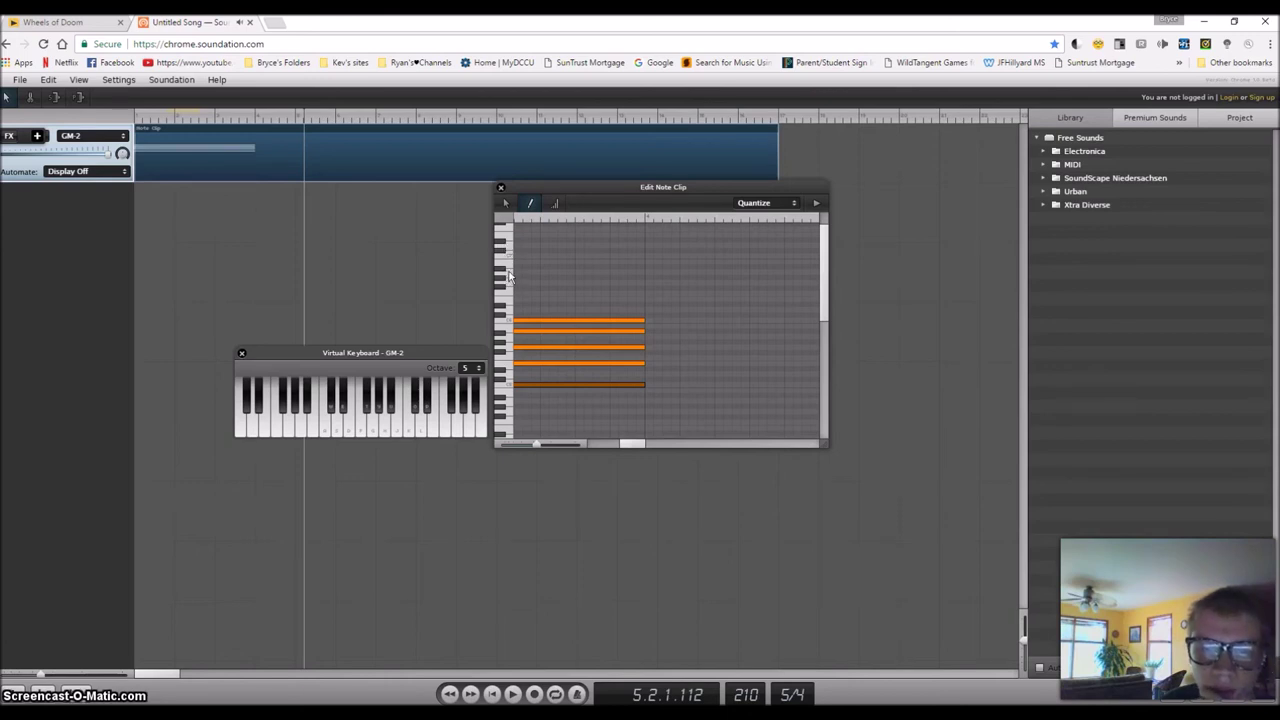
left_click(649, 272)
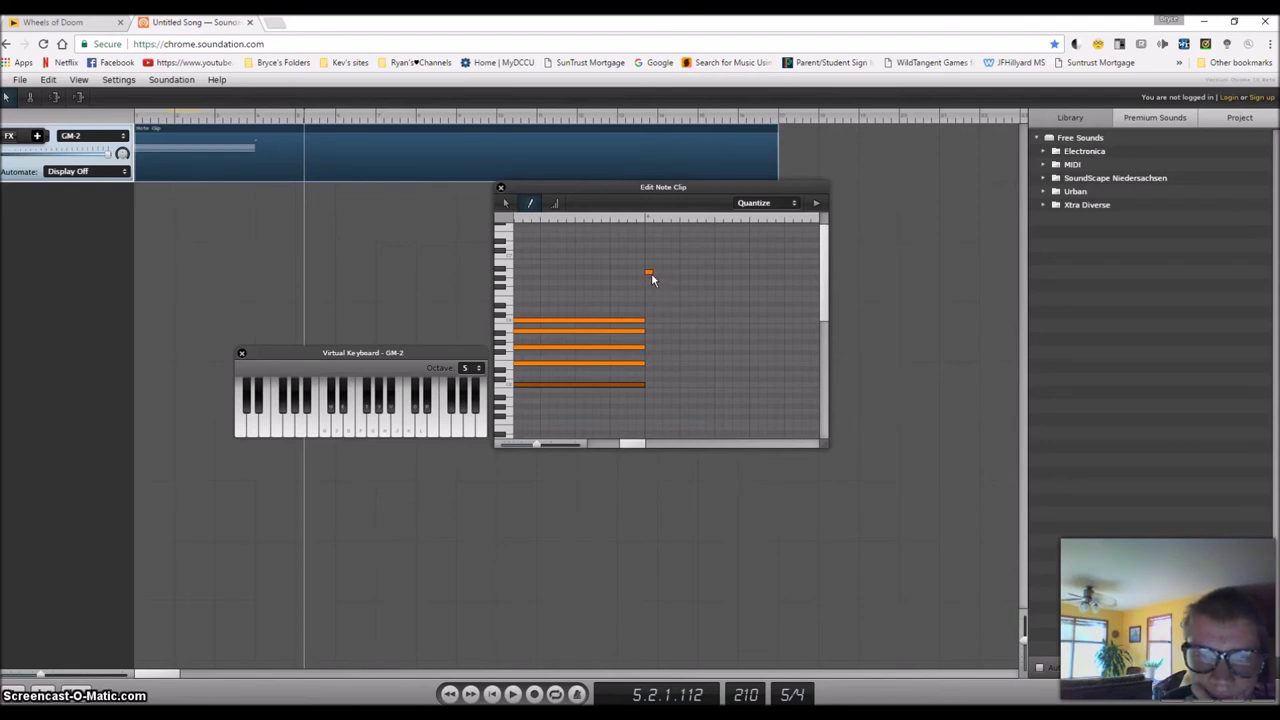
Build three spaced-out descending pairs of short semitone-apart notes from the start of bar 4, and play them back
left_click_drag(651, 273, 648, 268)
left_click(657, 272)
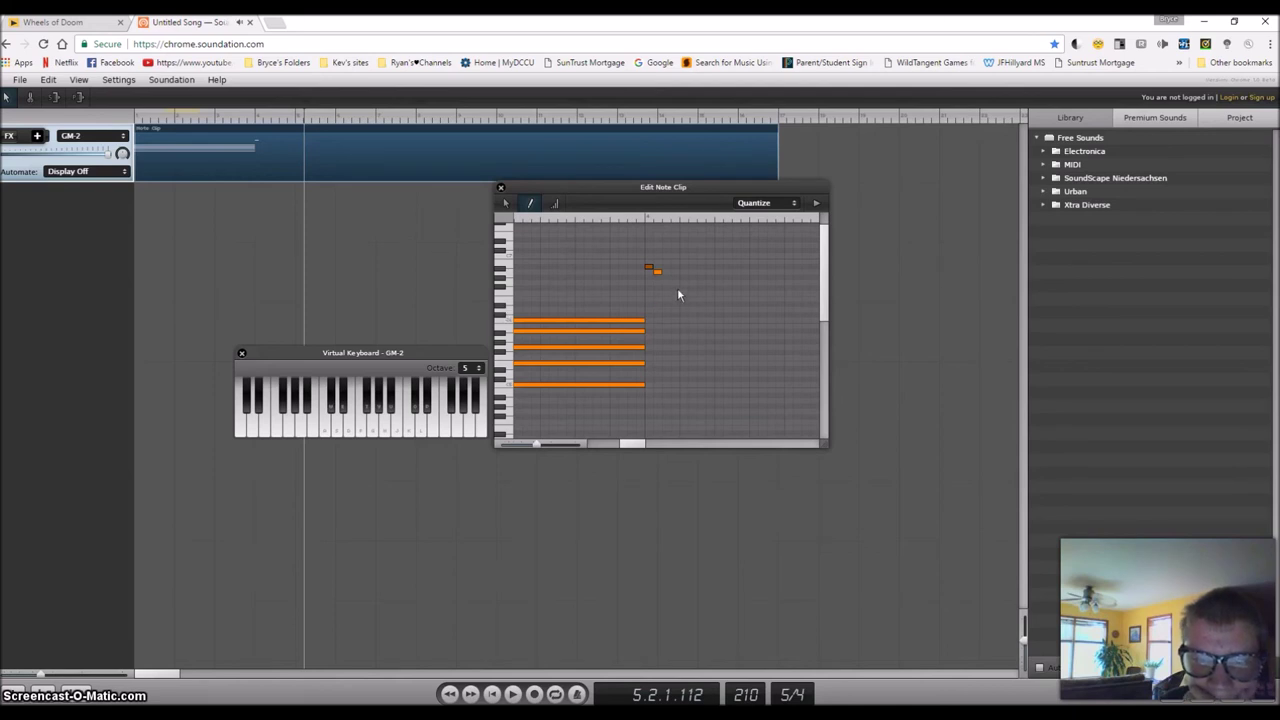
left_click(682, 304)
left_click(690, 310)
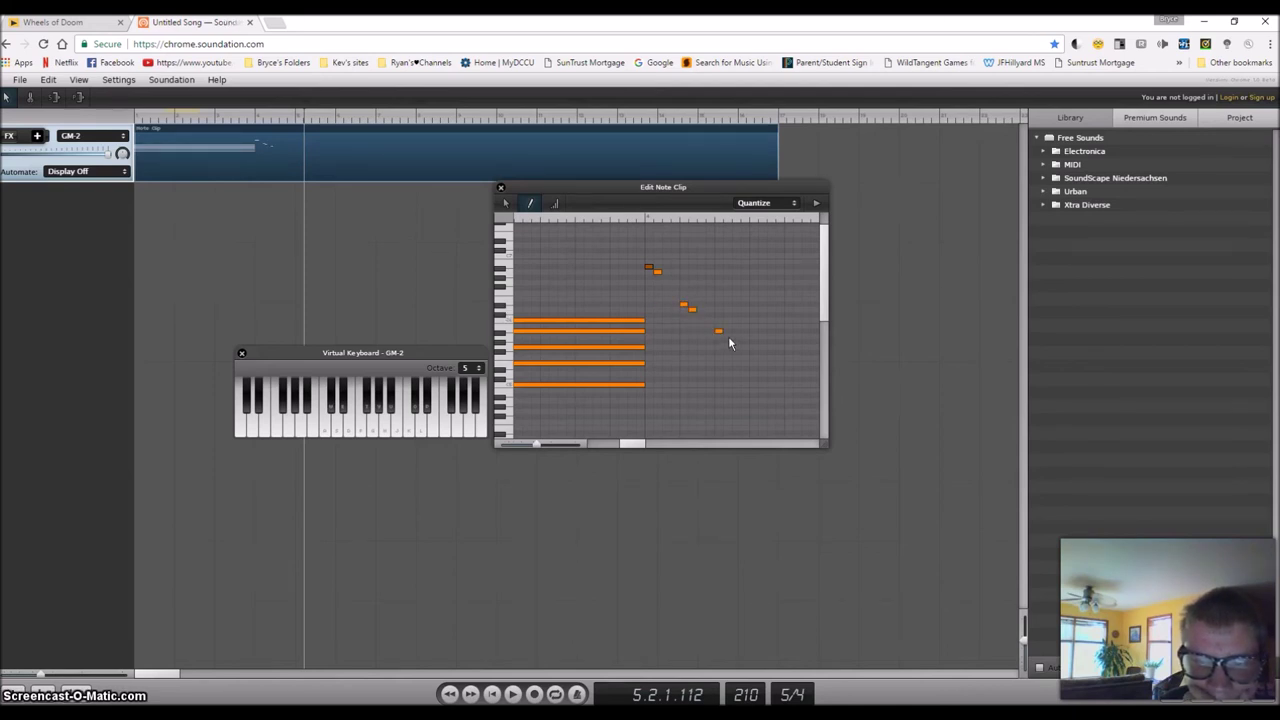
left_click(619, 224)
left_click(514, 694)
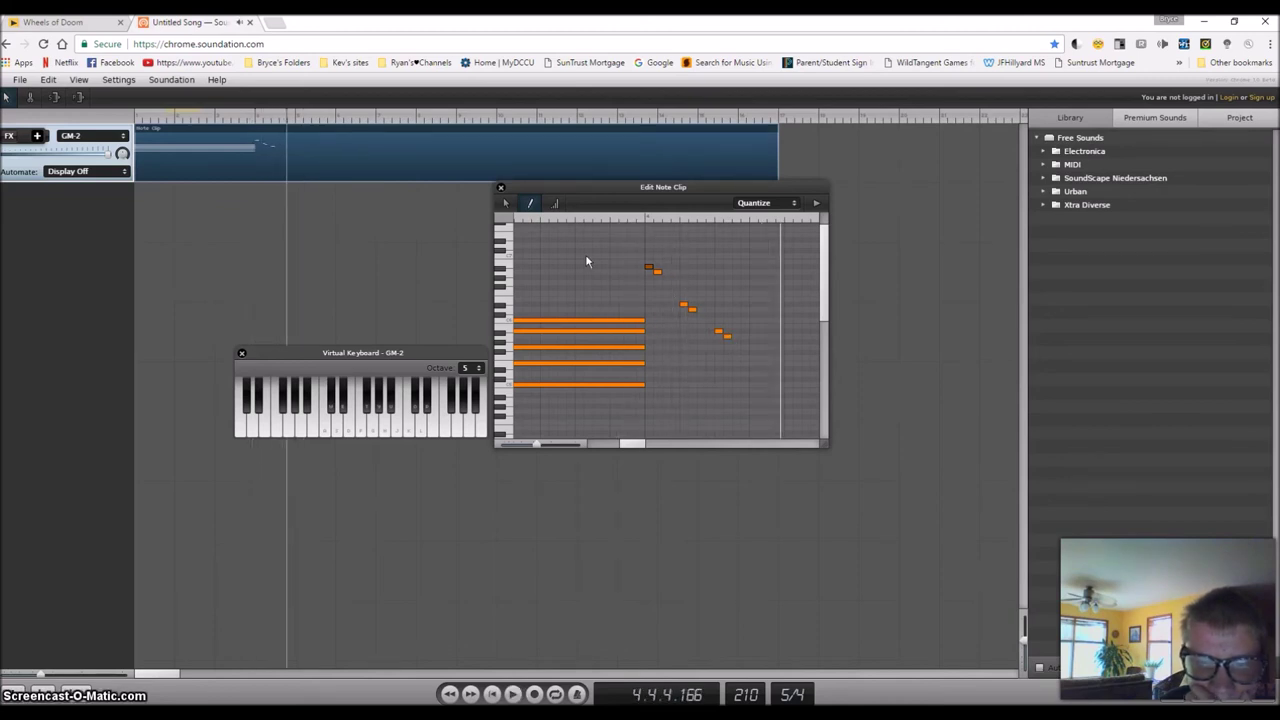
Move the second and third note pairs earlier so all three pairs follow without gaps, and play the result
left_click(507, 204)
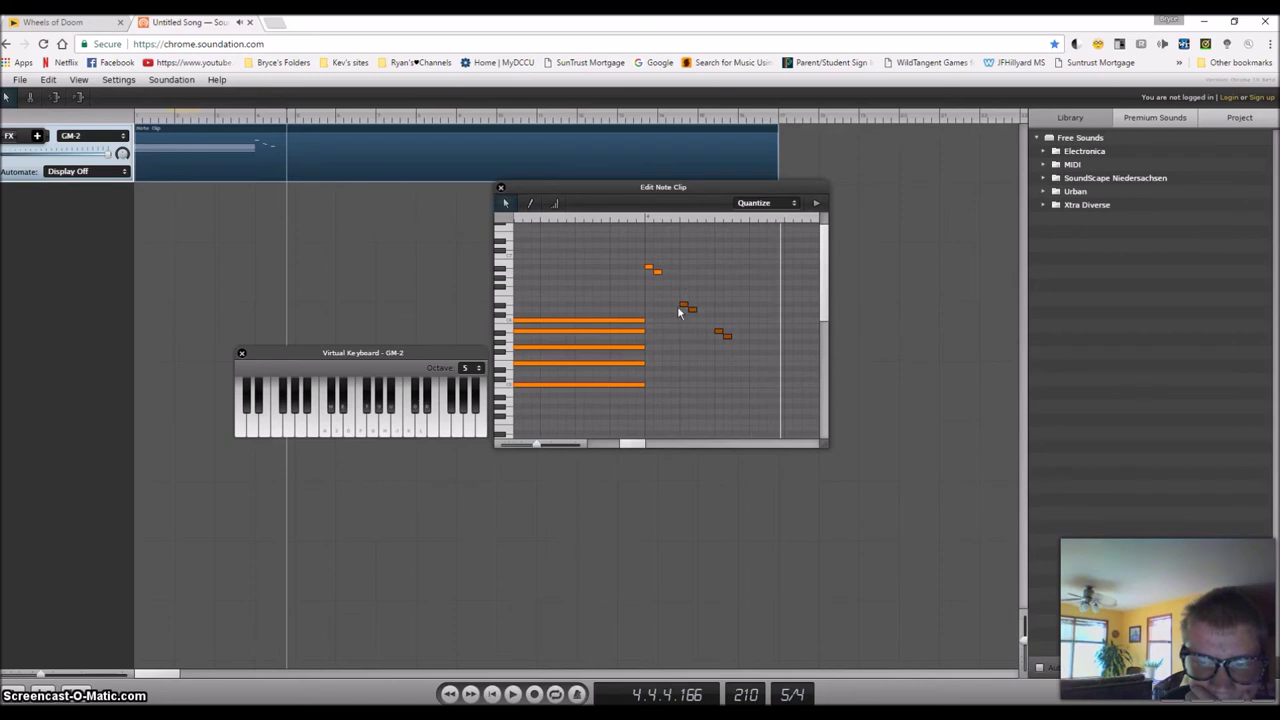
left_click_drag(682, 310, 666, 308)
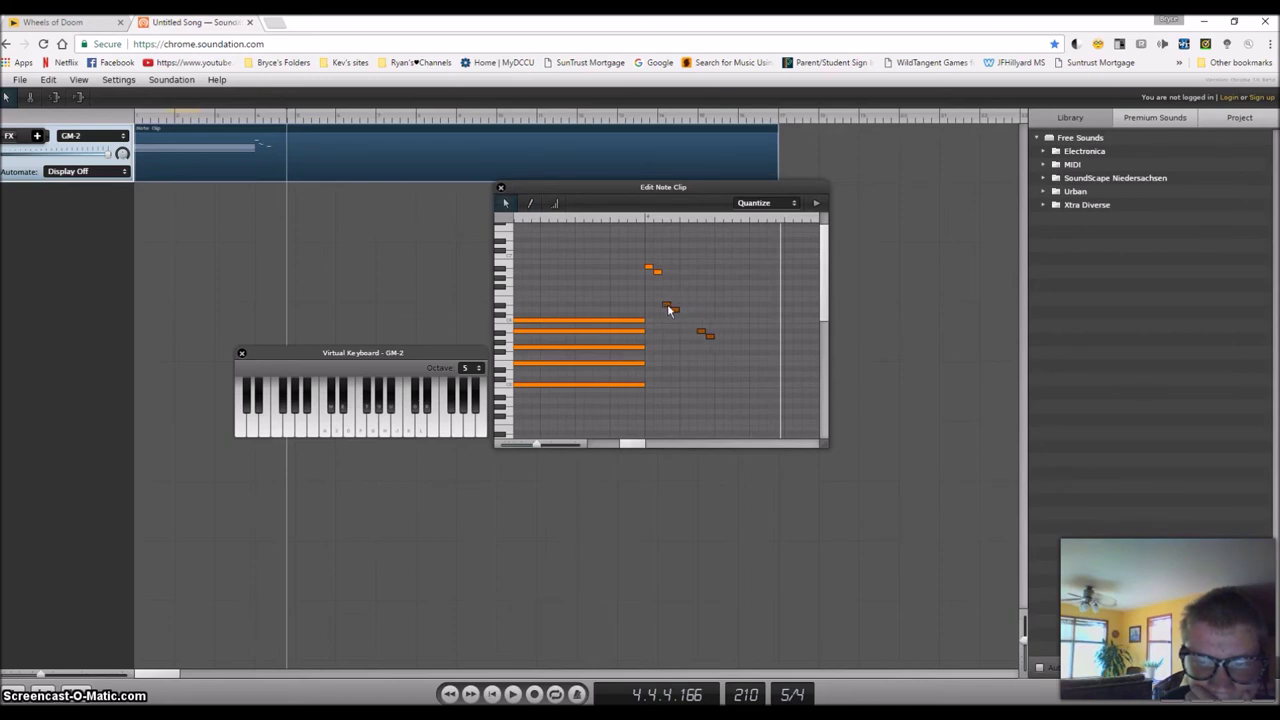
left_click(708, 337)
left_click_drag(697, 336, 689, 336)
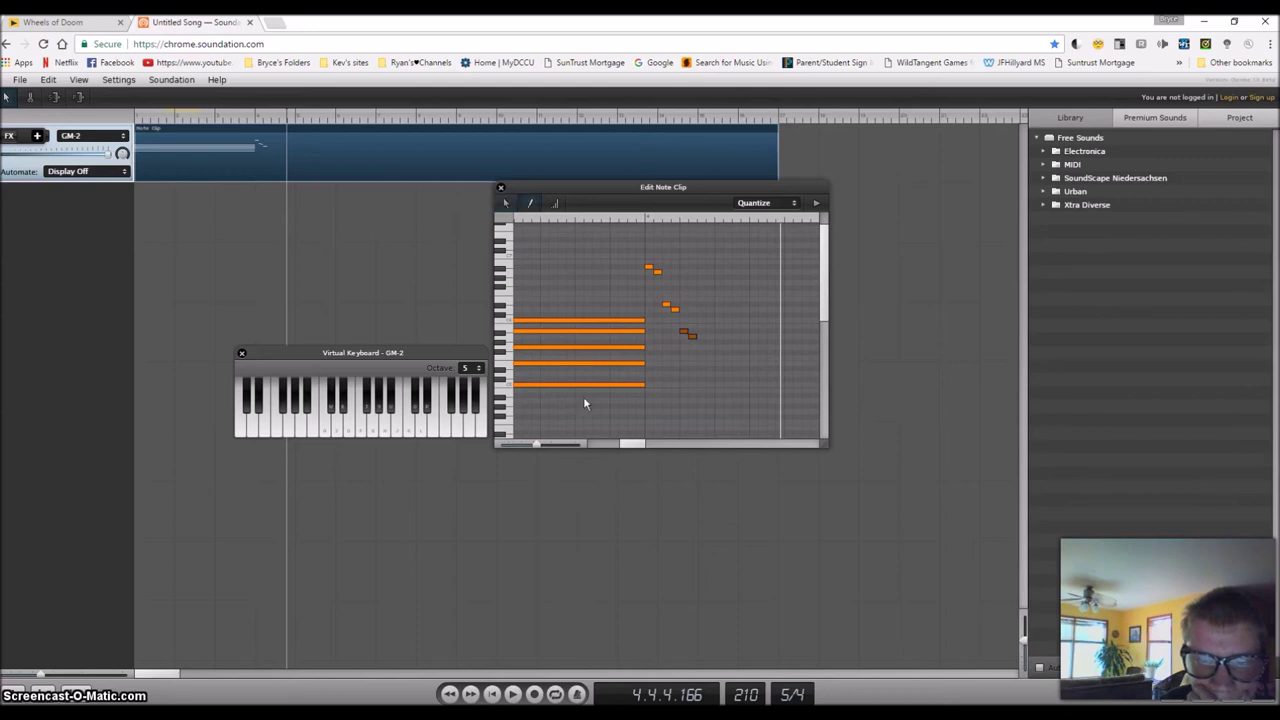
left_click(512, 694)
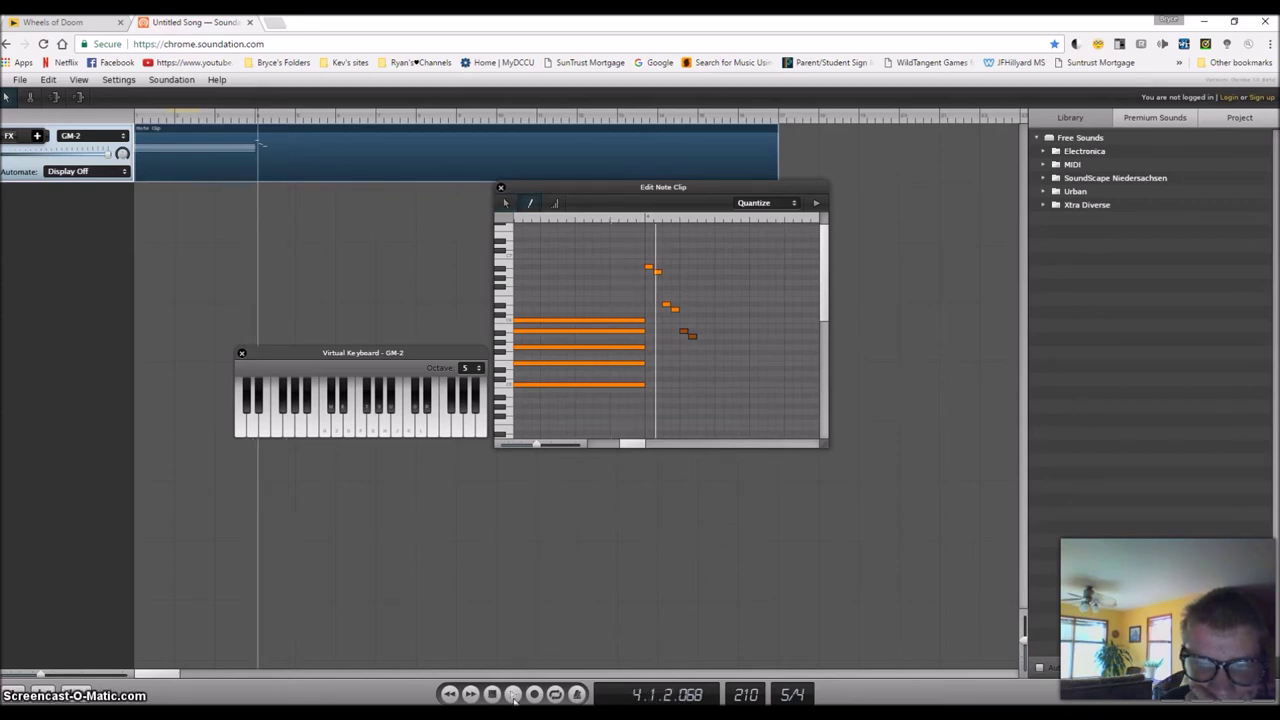
key("space")
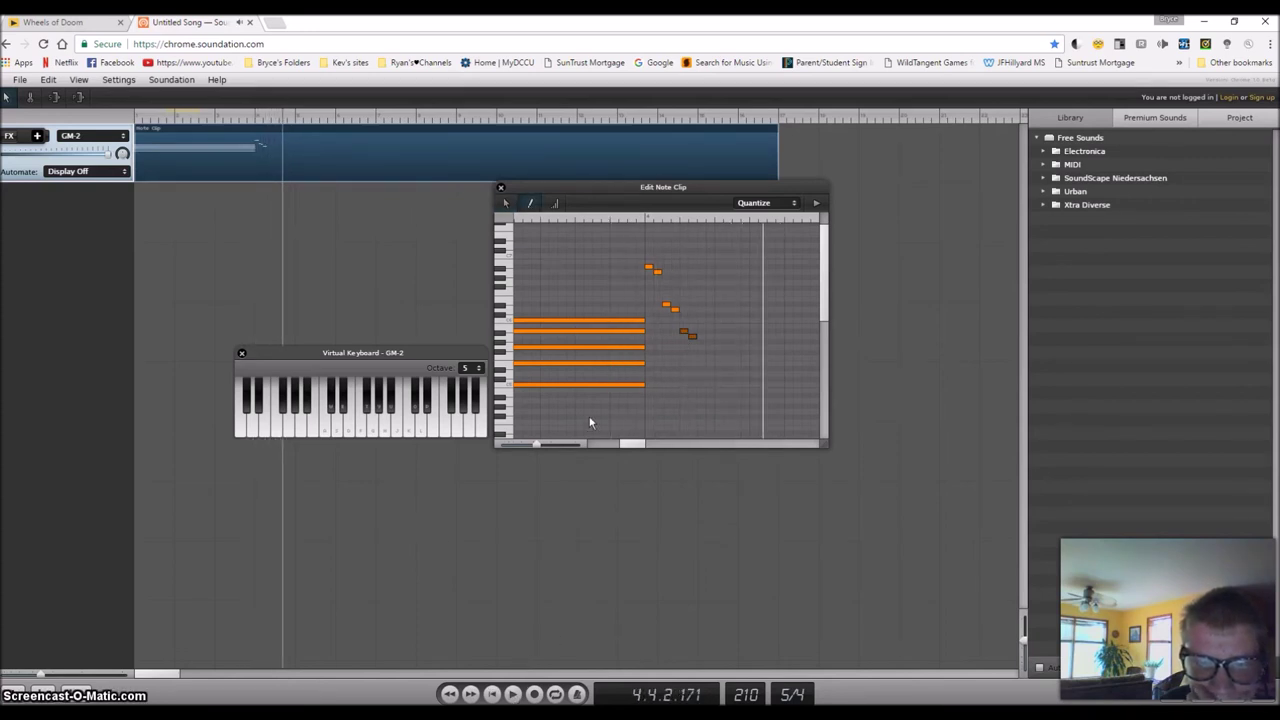
Select all six short notes in bar 4 and transpose them up one octave
left_click_drag(632, 444, 637, 444)
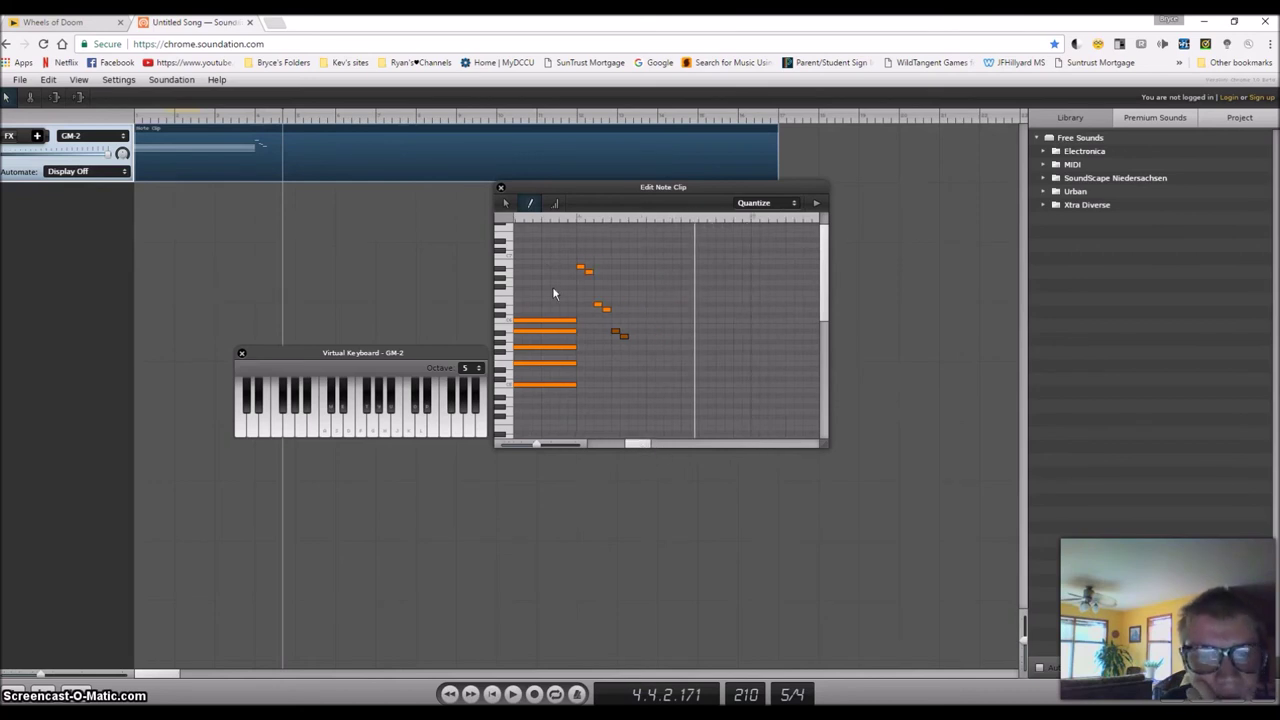
left_click(505, 203)
left_click_drag(653, 385, 594, 246)
scroll(628, 356, "up", 1)
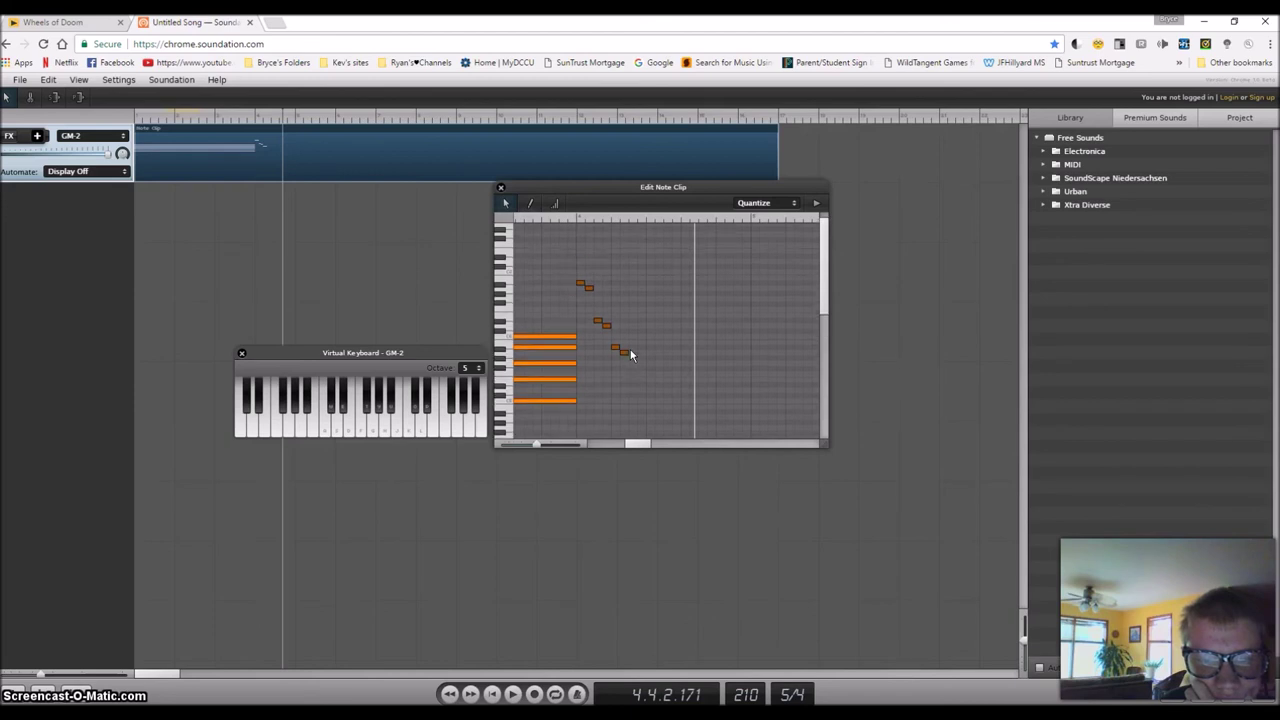
scroll(630, 353, "up", 1)
left_click_drag(583, 298, 582, 233)
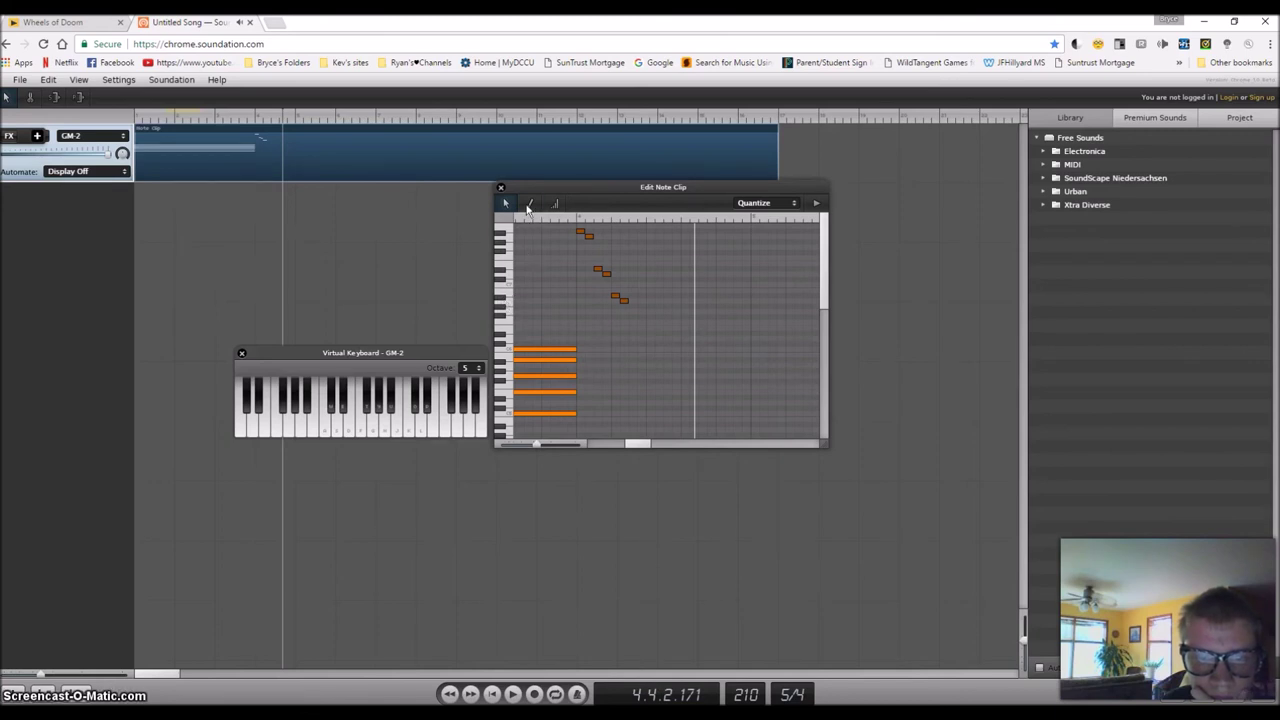
Continue the descending run in bar 4 with three more semitone pairs, down to the pitch range of the sustained notes
left_click(530, 204)
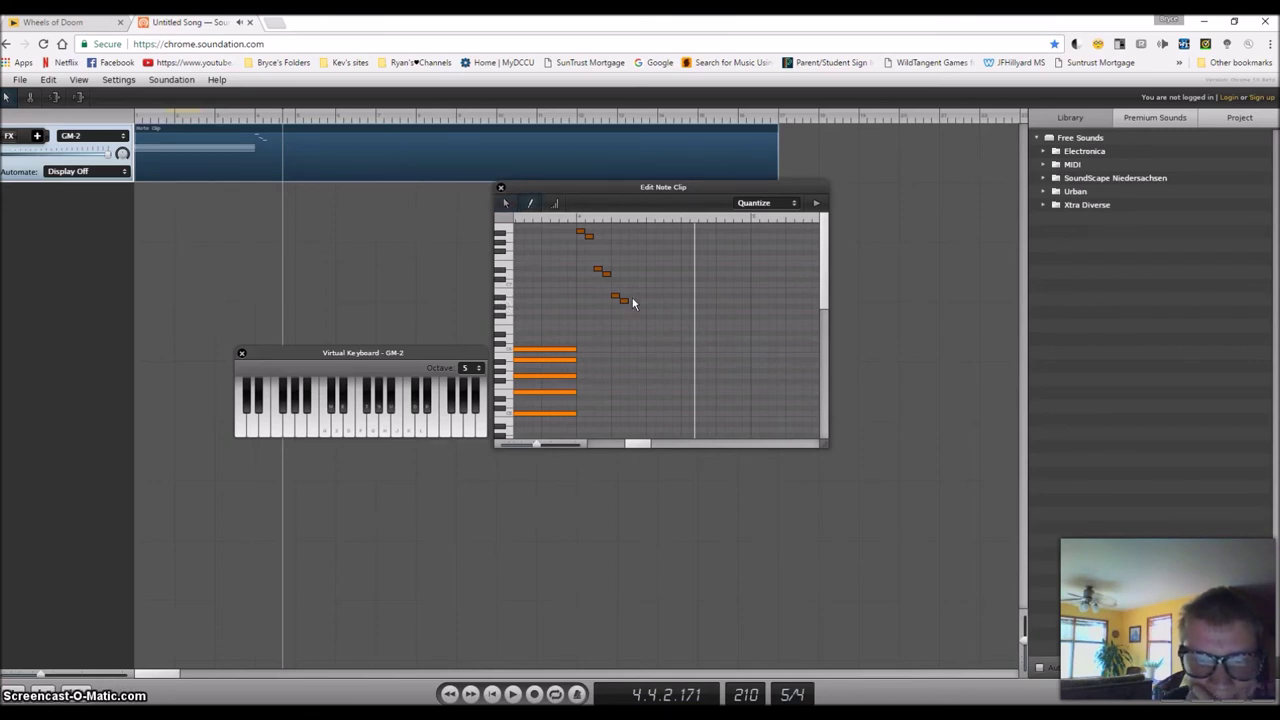
left_click(506, 304)
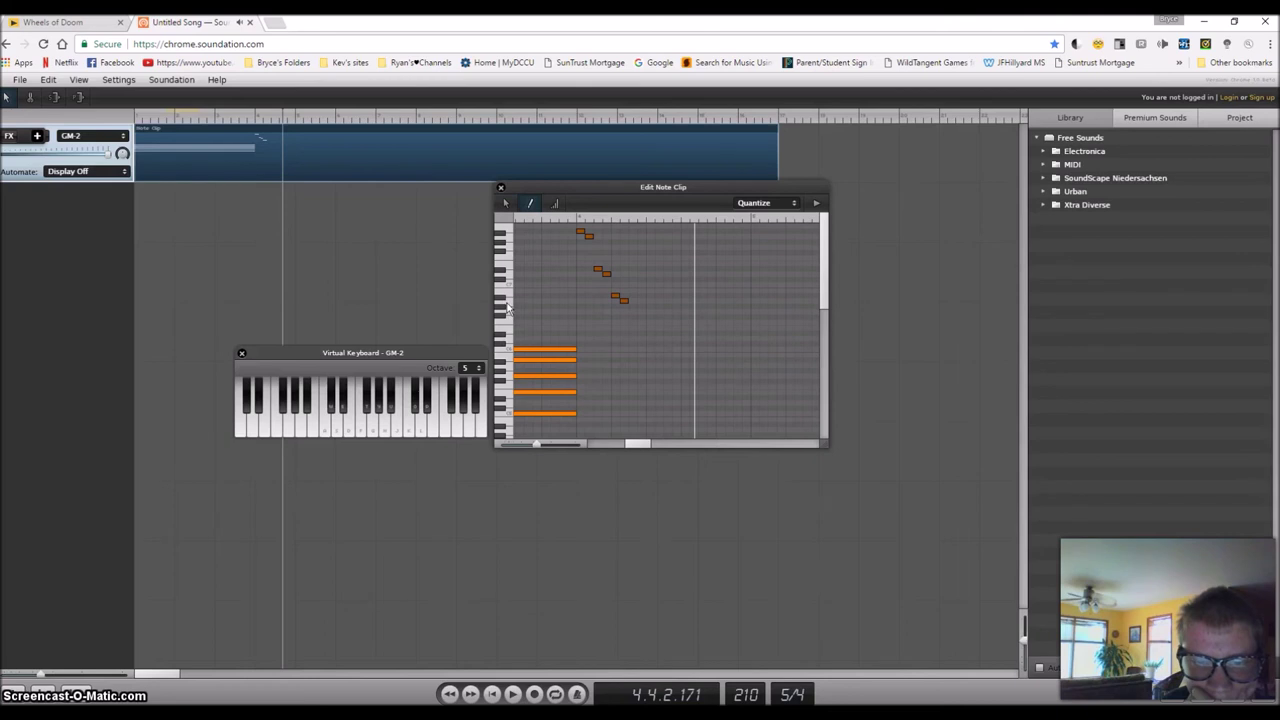
left_click(641, 338)
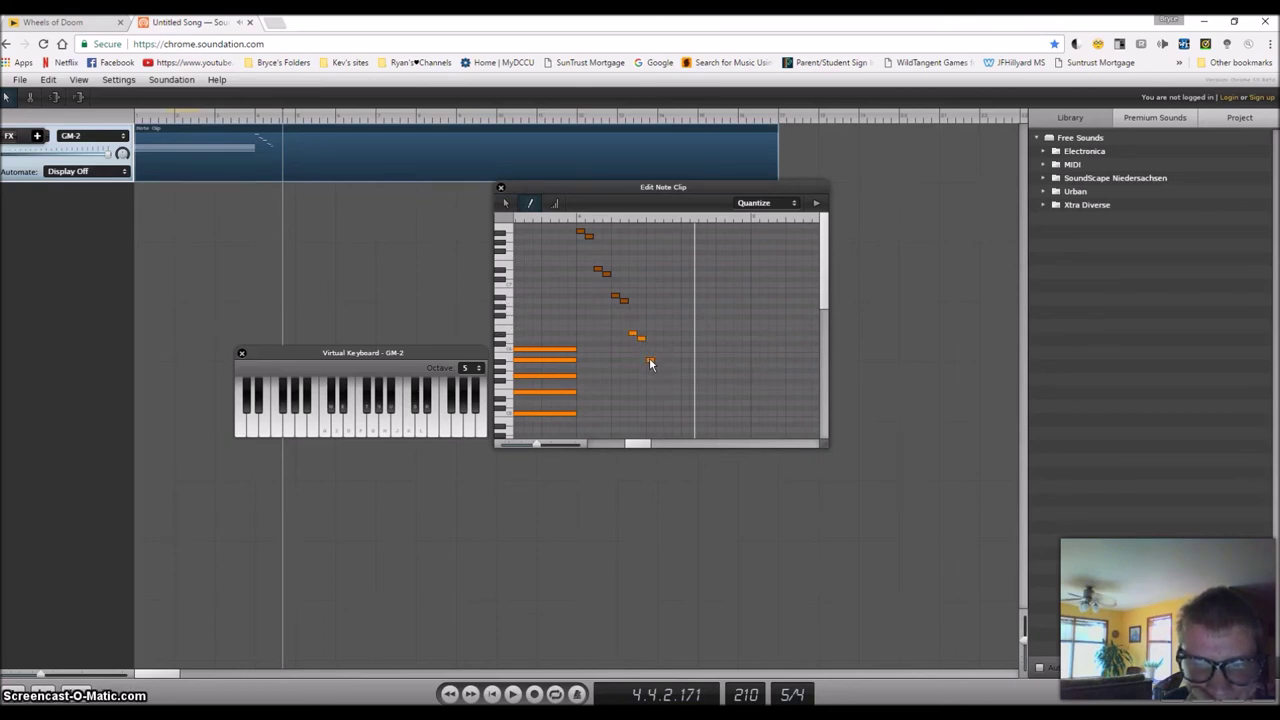
left_click(659, 367)
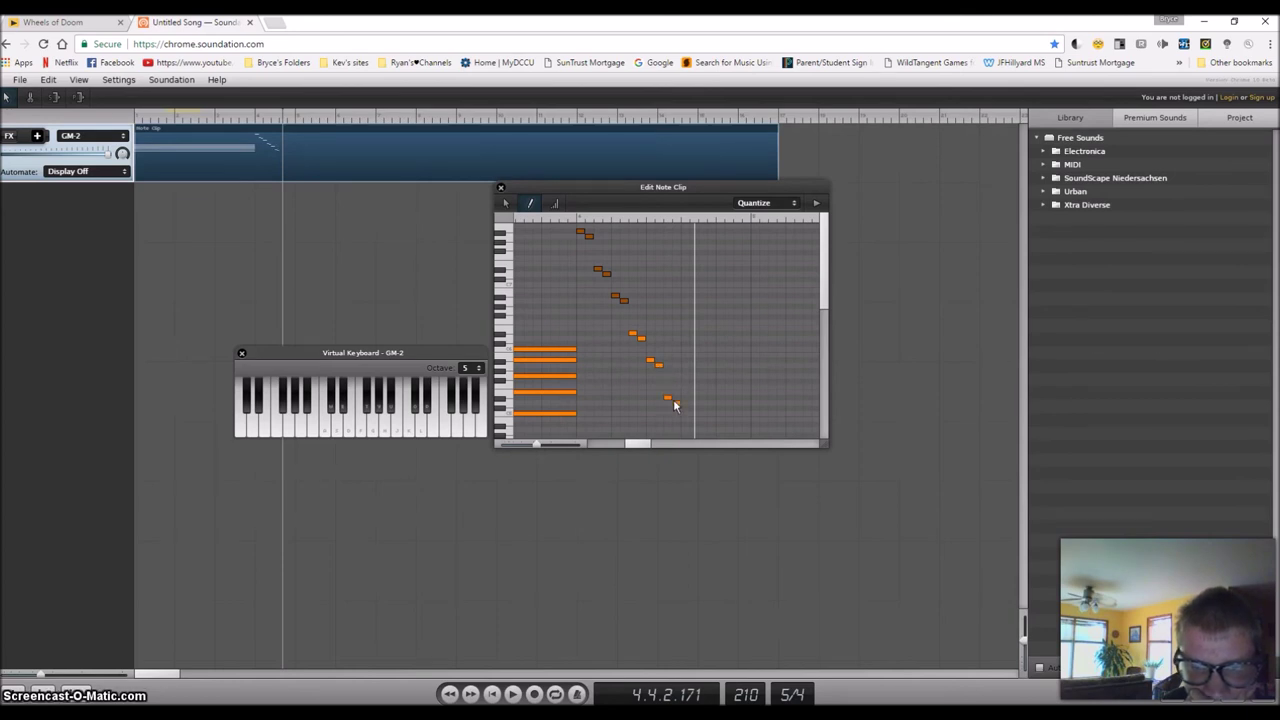
Extend the descending run with two more semitone pairs below the sustained notes, removing the stray low note drawn by mistake
scroll(512, 415, "down", 3)
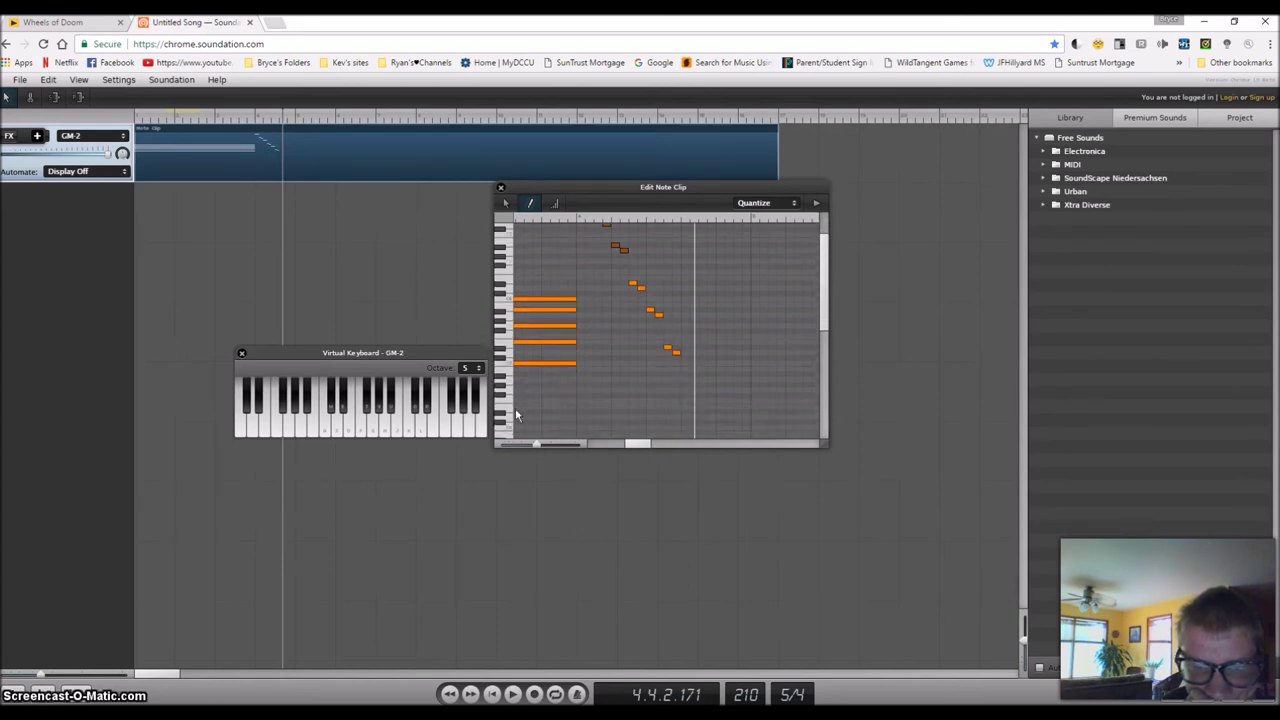
left_click(507, 364)
left_click(684, 374)
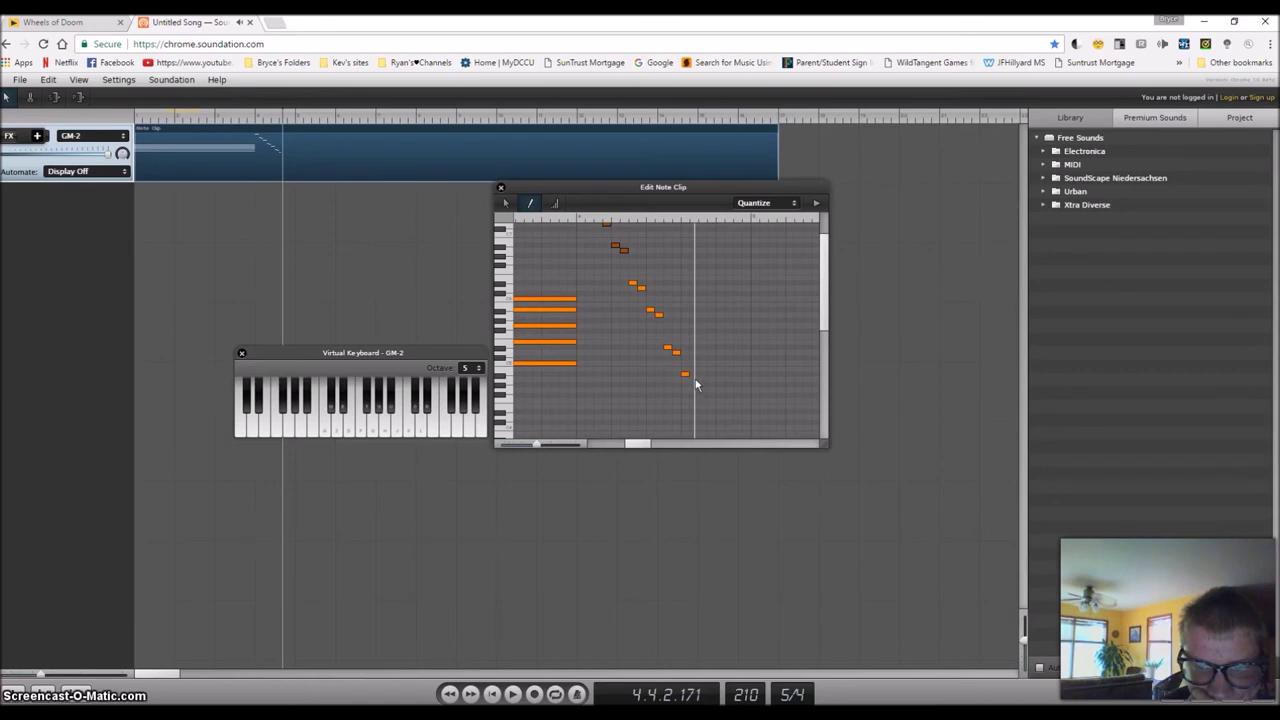
left_click(506, 420)
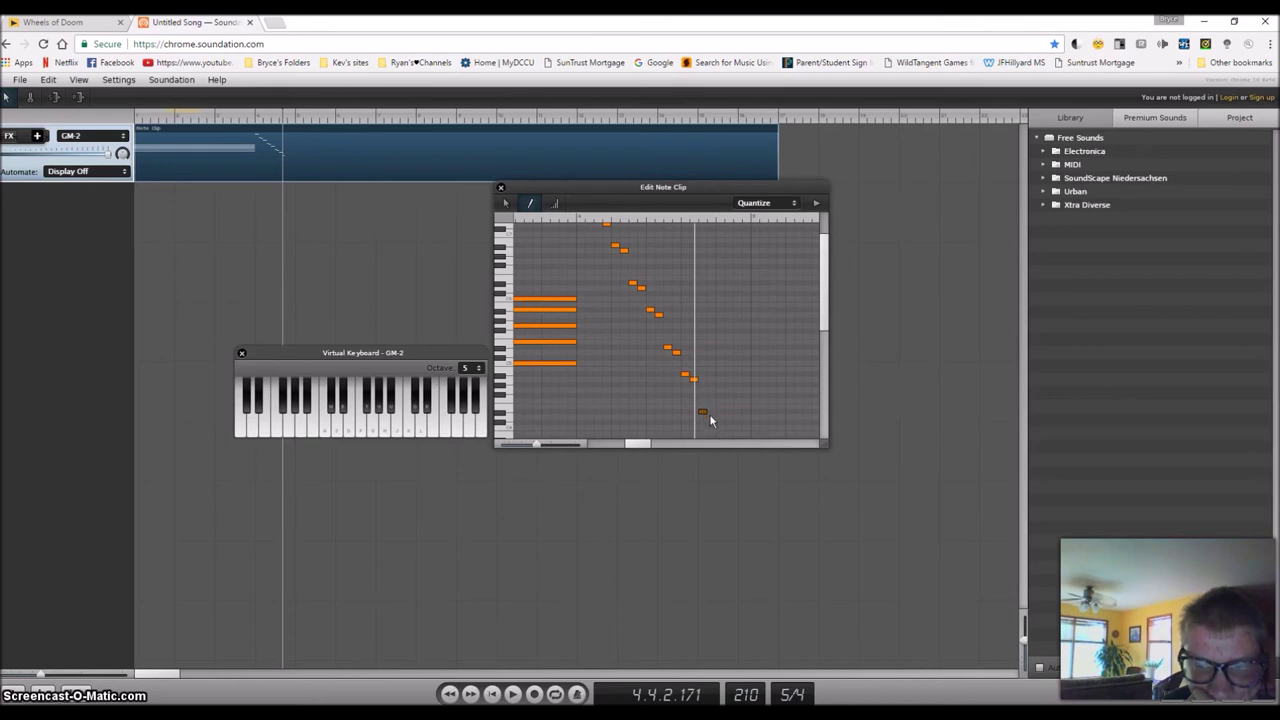
scroll(626, 354, "down", 5)
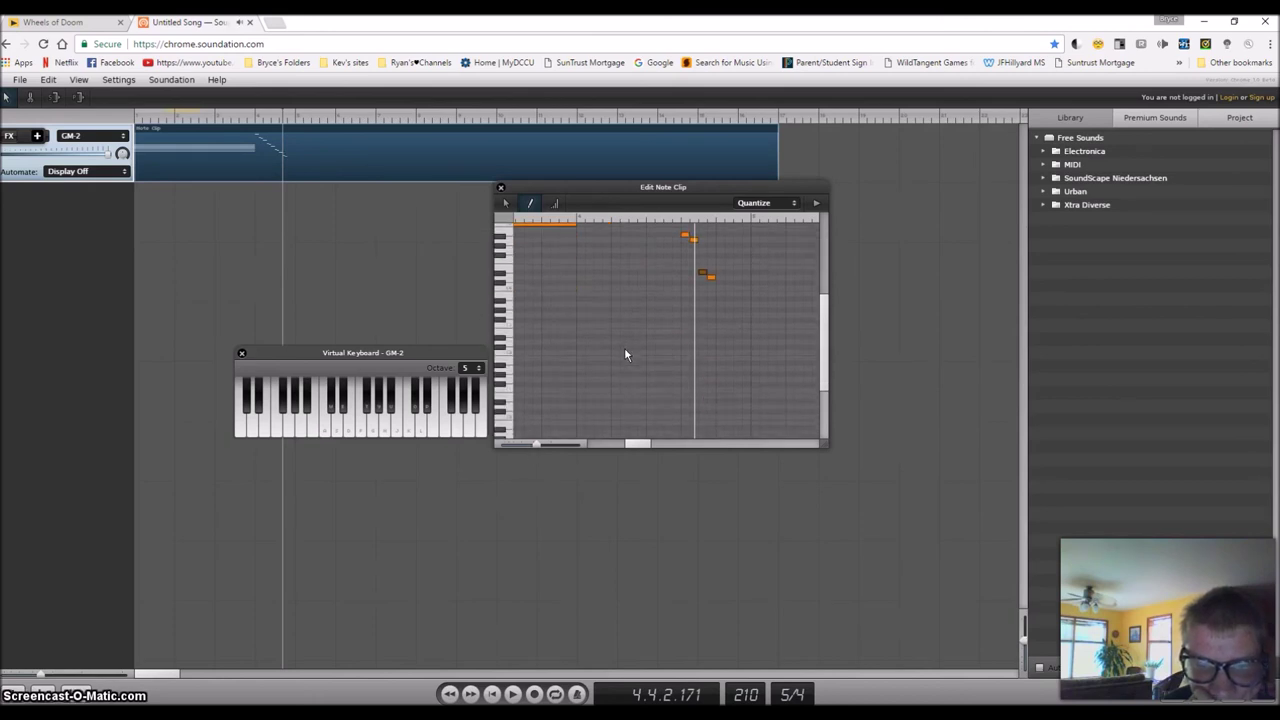
left_click(517, 401)
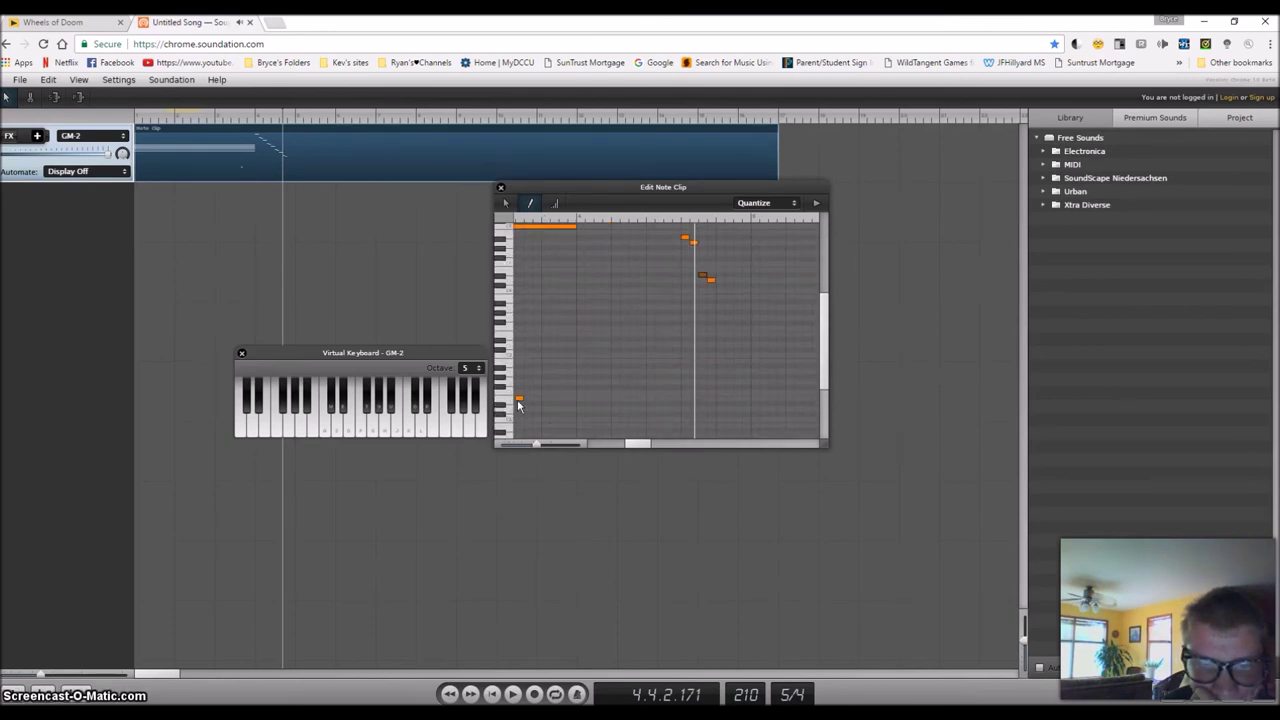
key("ctrl+z")
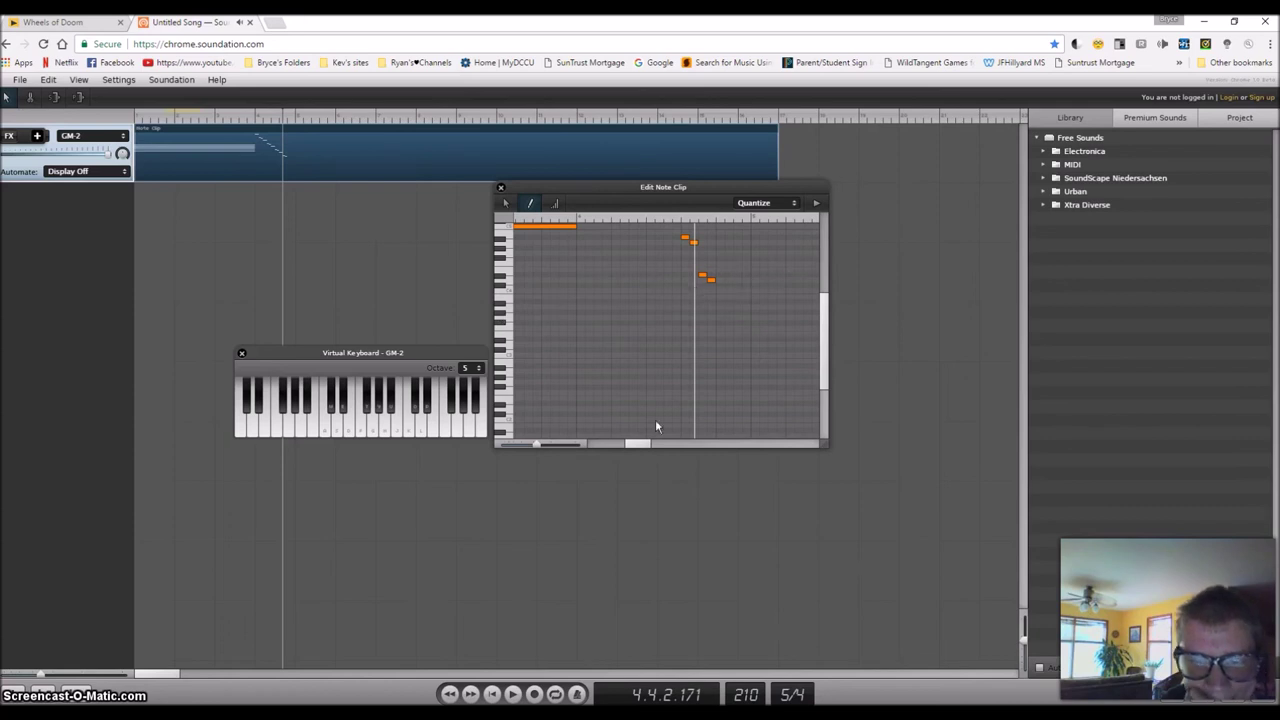
Play the song from the beginning through the descending run to check how it sounds
left_click_drag(645, 444, 655, 445)
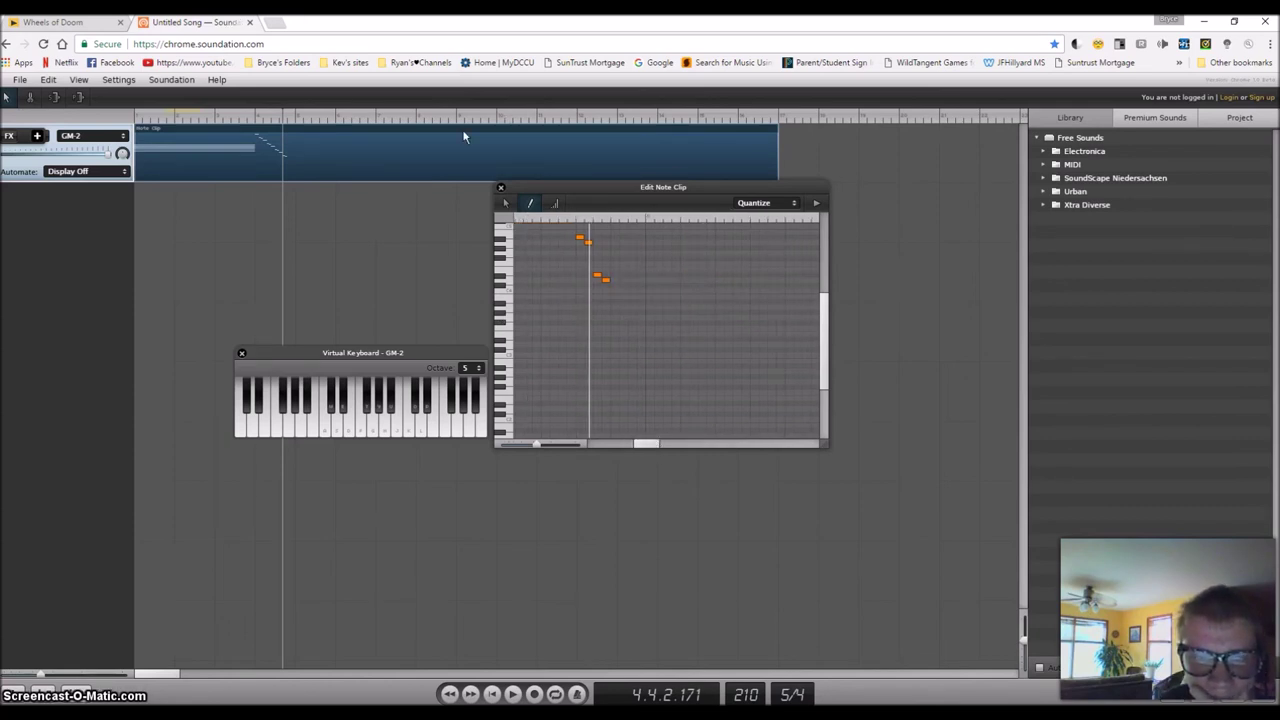
left_click(491, 694)
left_click(511, 694)
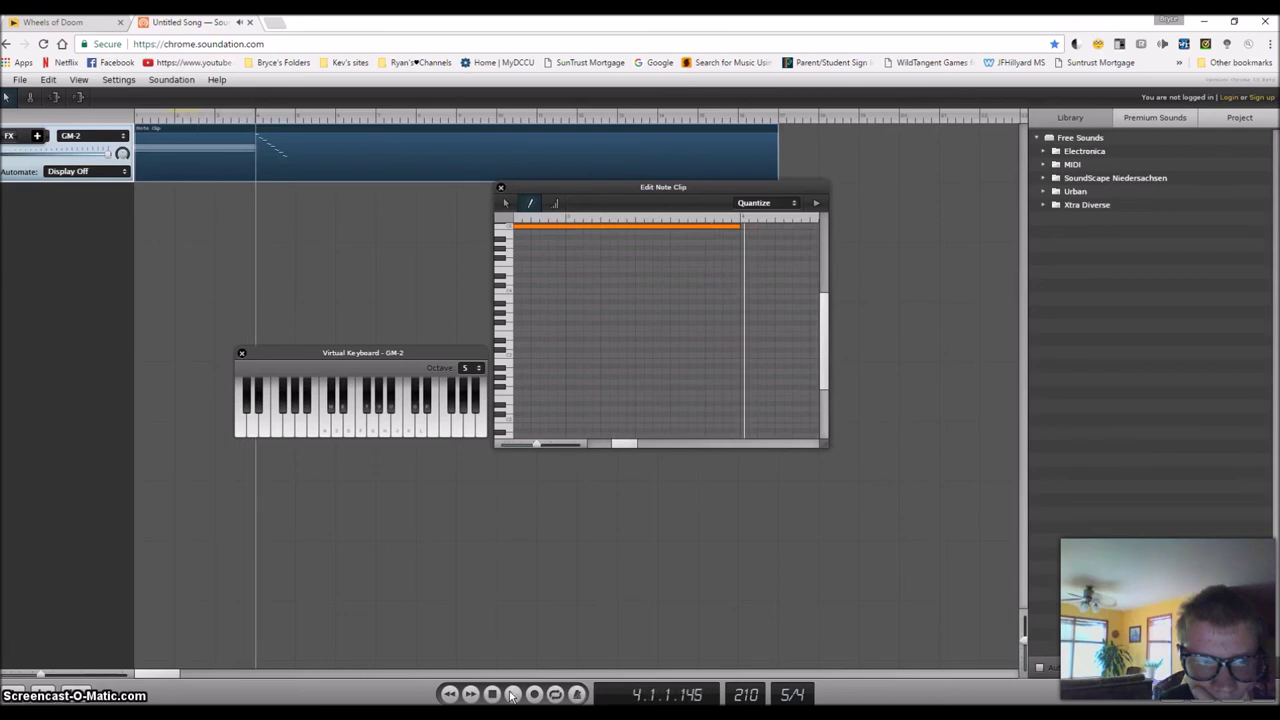
left_click(511, 694)
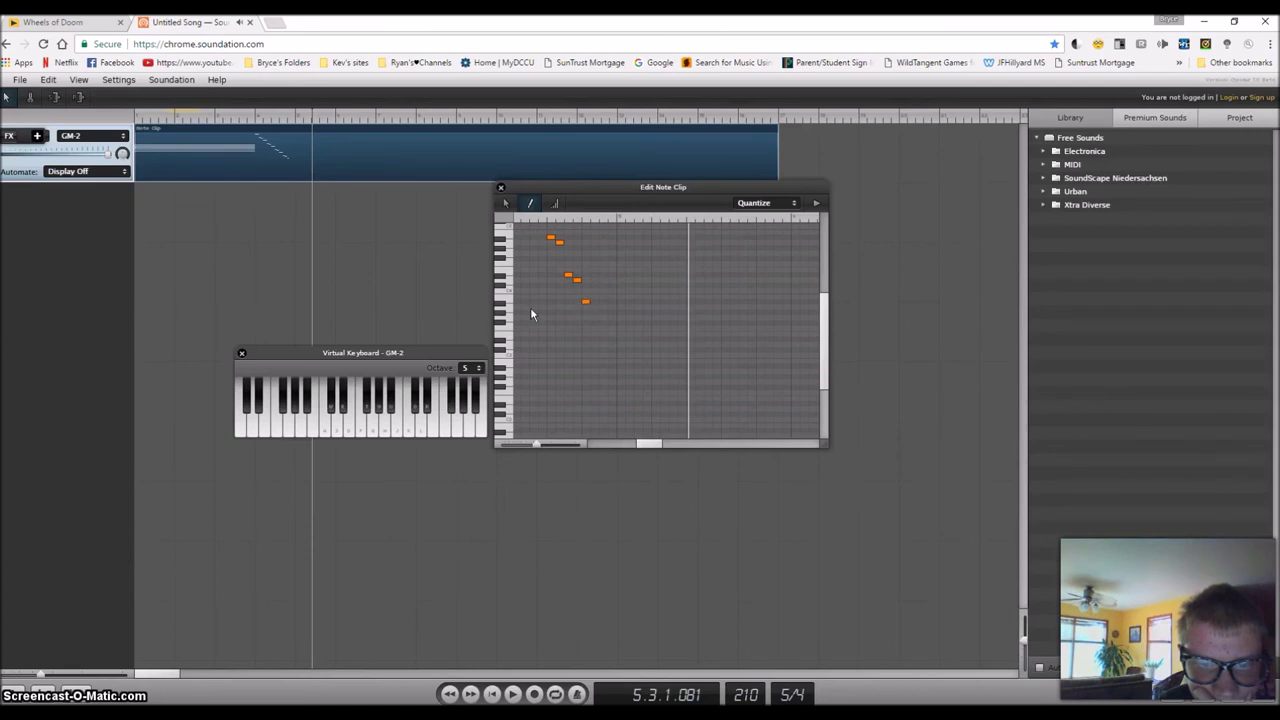
Complete the descending run down to the end of bar 4, and draw a sustained low note from the start of bar 5
left_click(594, 306)
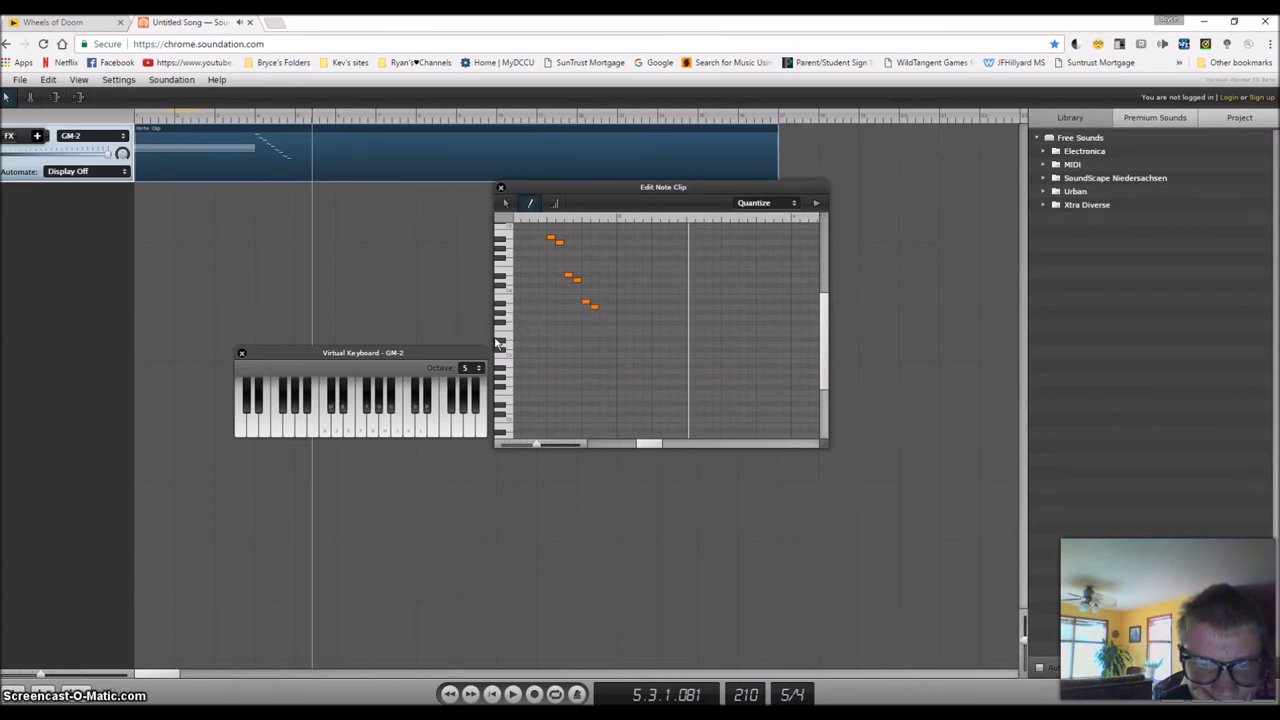
left_click(602, 340)
left_click(611, 346)
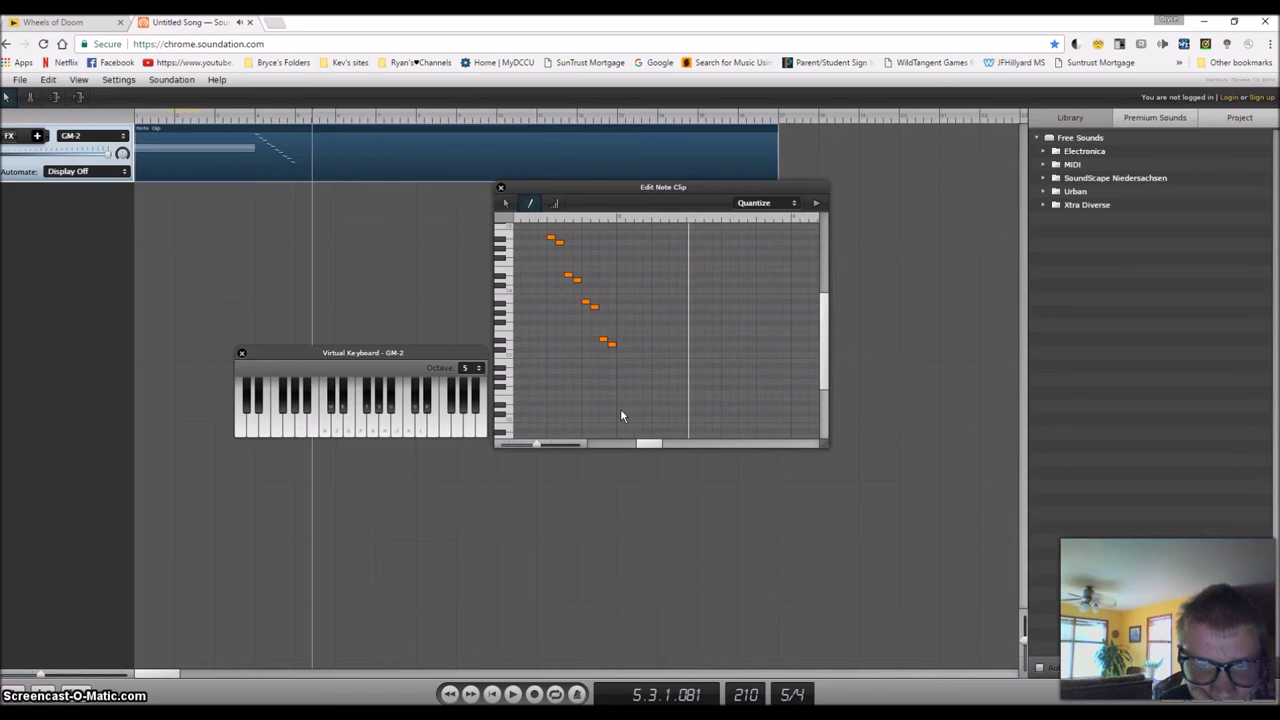
left_click_drag(622, 409, 711, 372)
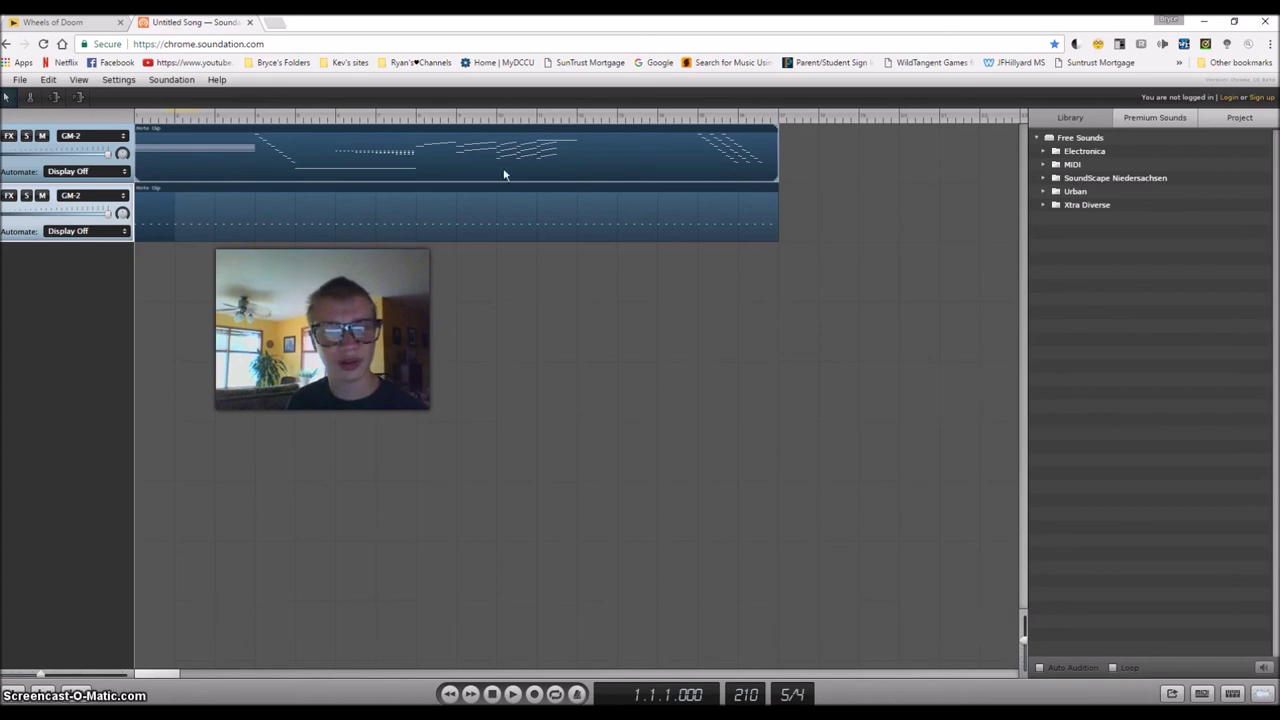
Add a Distortion effect to the first instrument channel, play the whole song with it, and close the effect settings
left_click(36, 137)
left_click(84, 243)
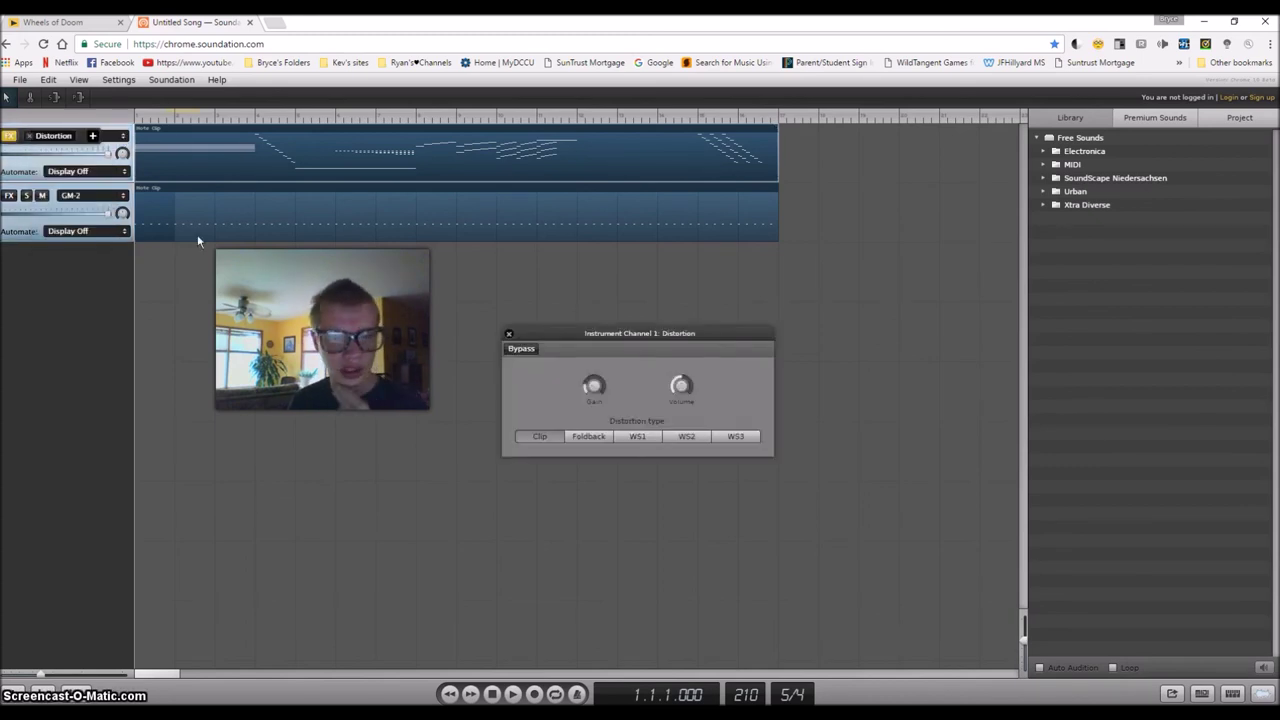
left_click(513, 695)
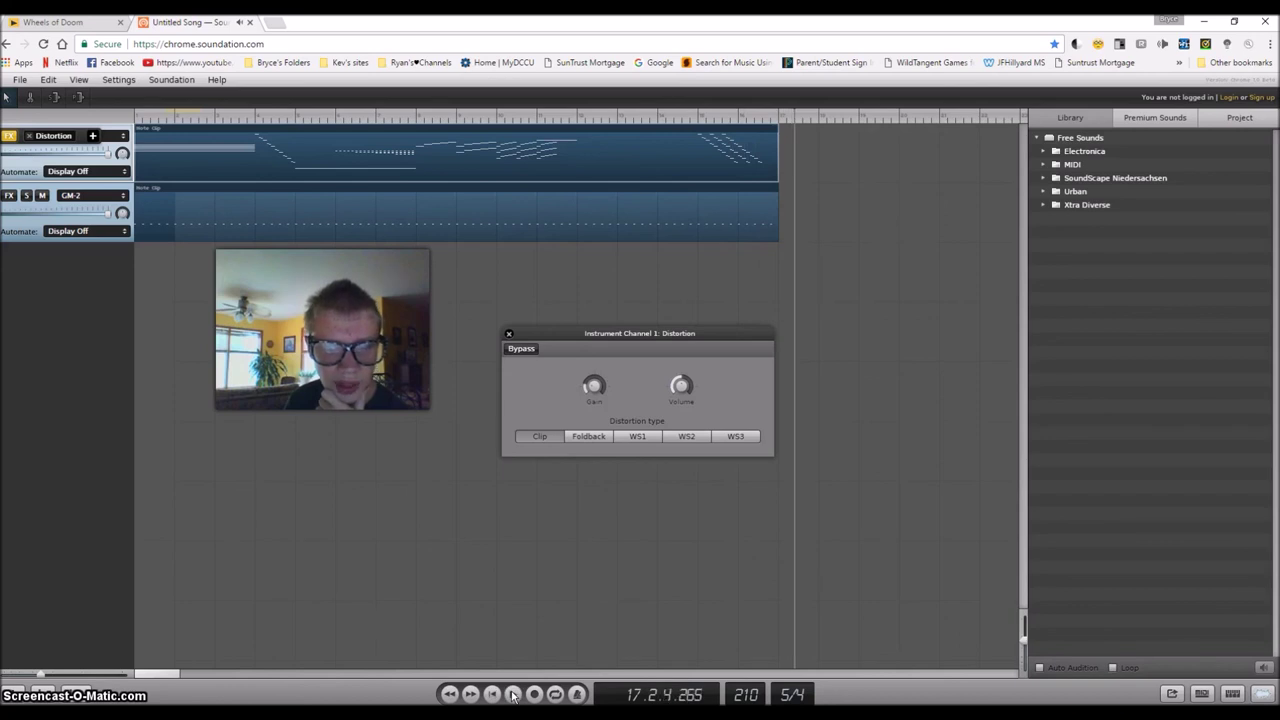
left_click(493, 694)
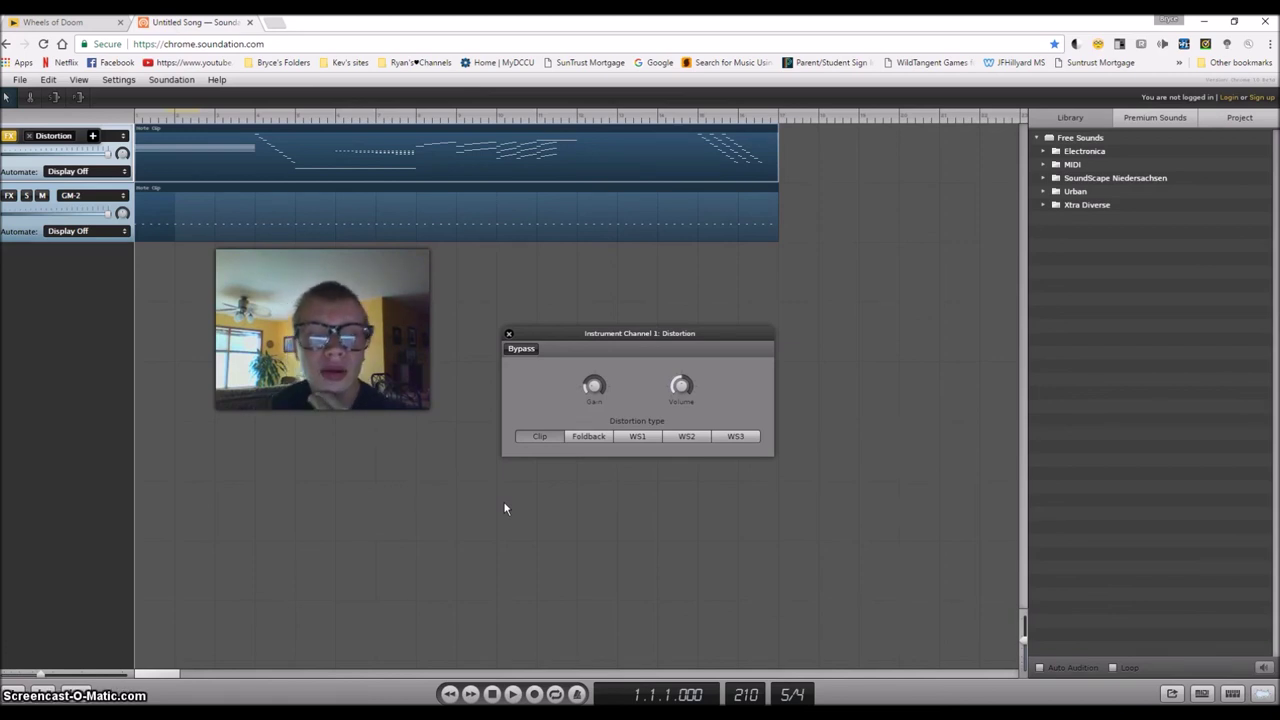
left_click(508, 335)
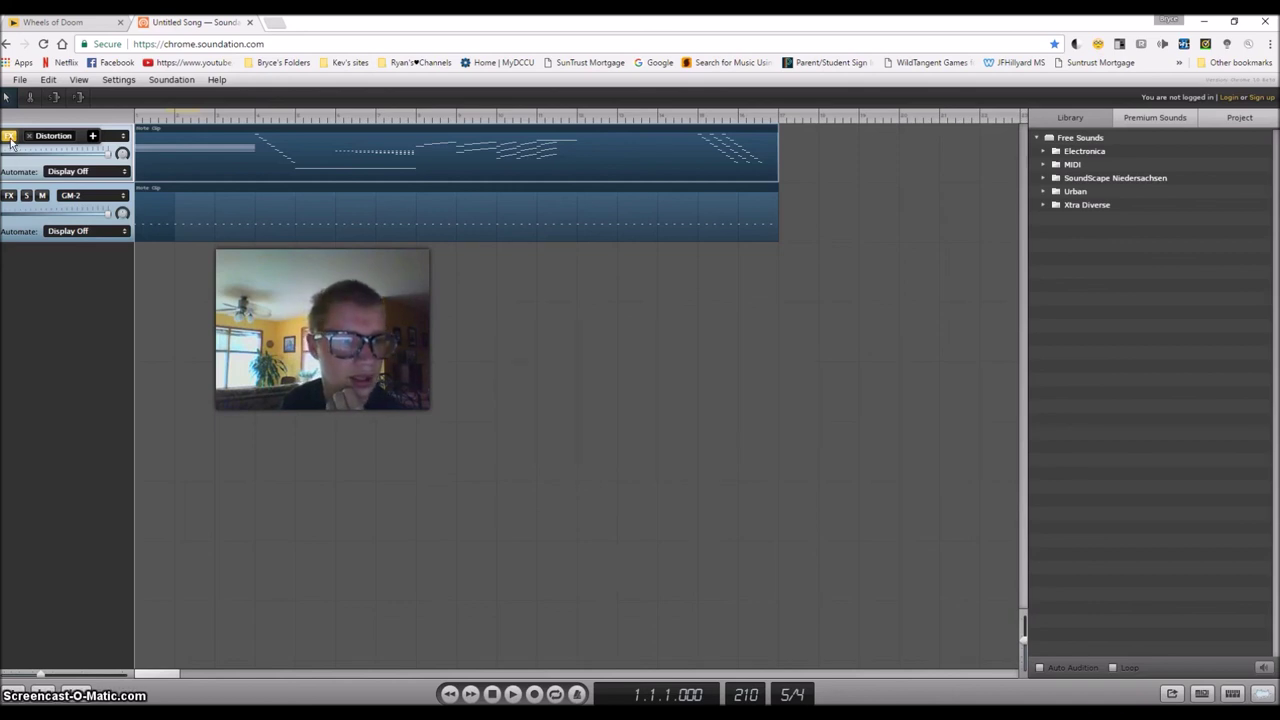
left_click(9, 137)
Export the song as a WAV file named MSSong3 in the Wheels of Doom folder, and dismiss the download bar
left_click(18, 80)
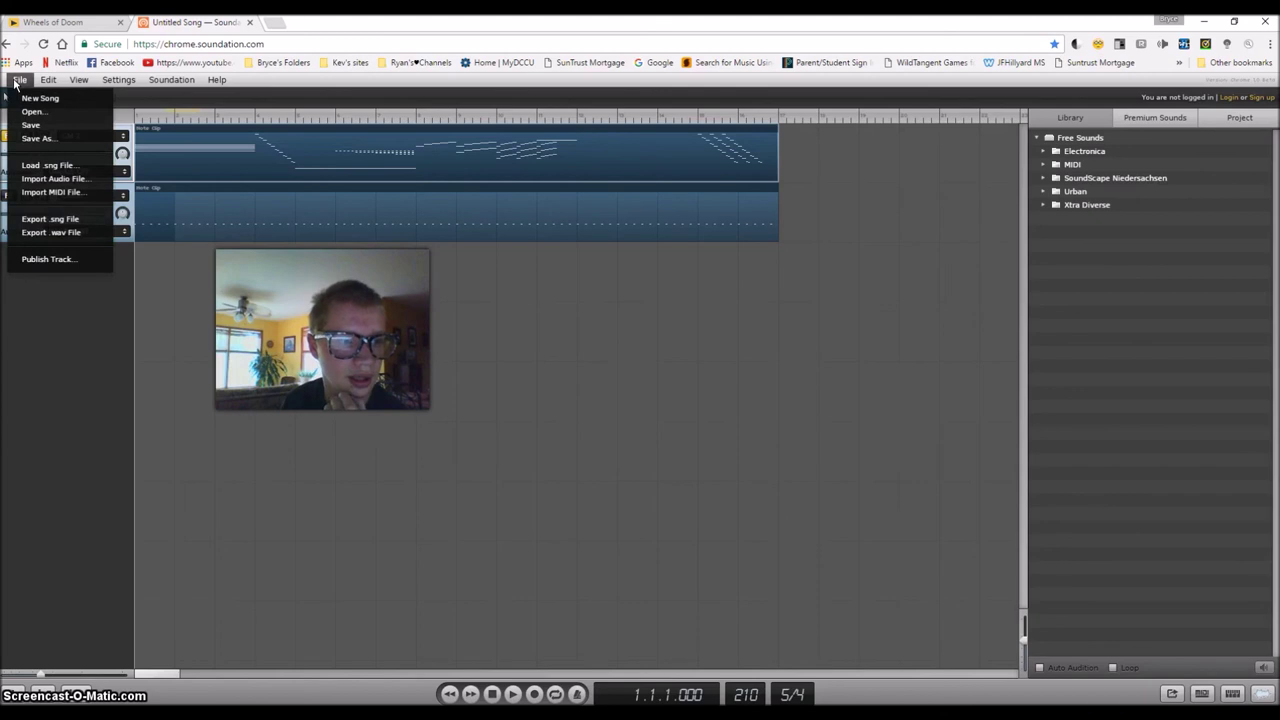
left_click(30, 232)
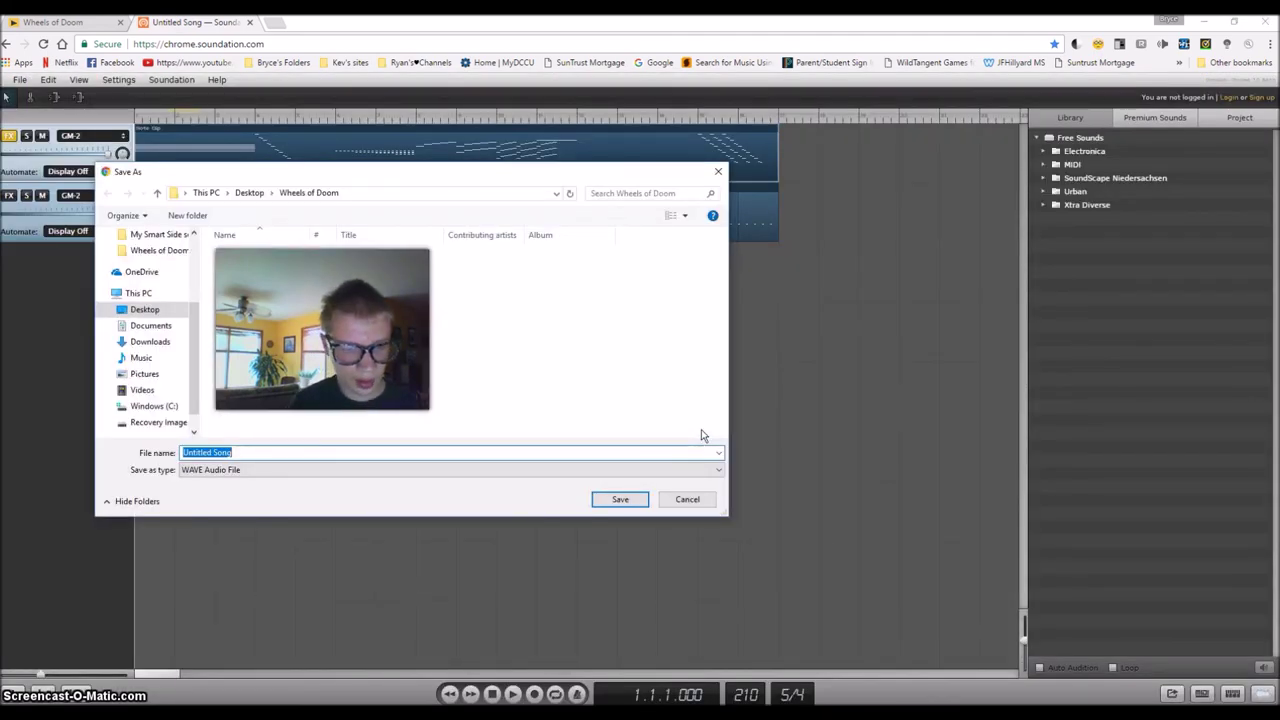
type("MSS")
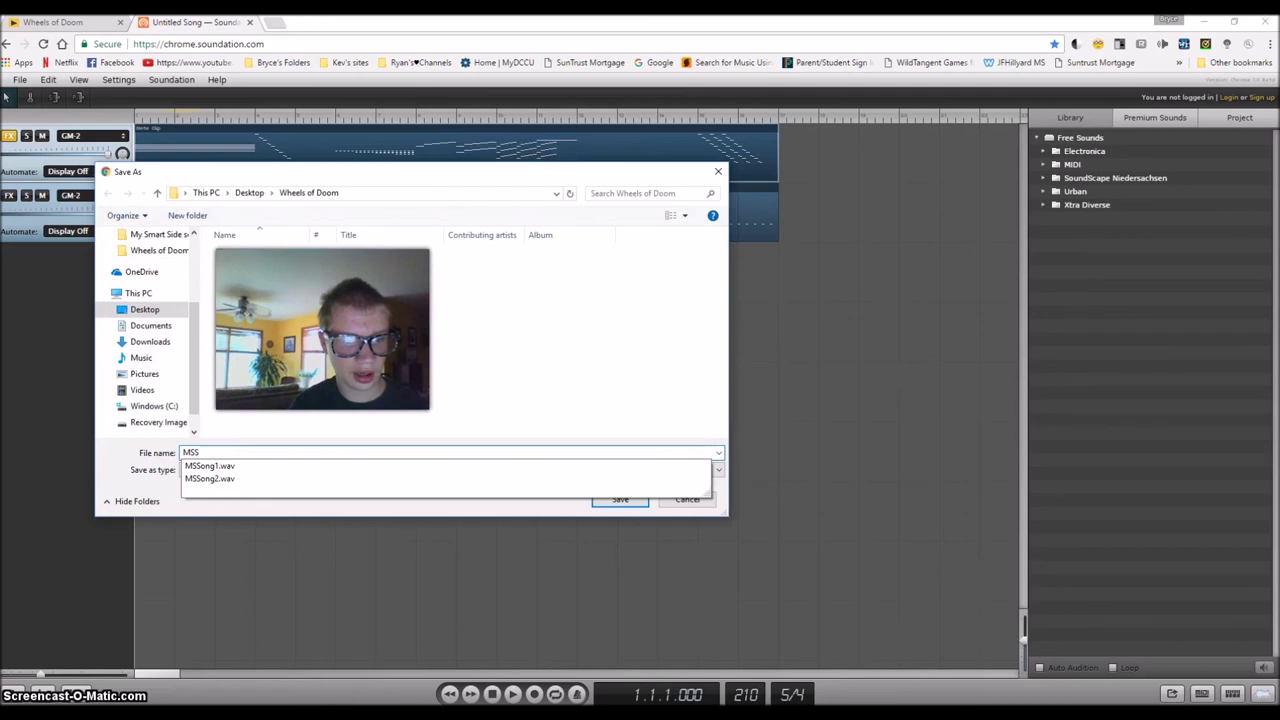
type("ong")
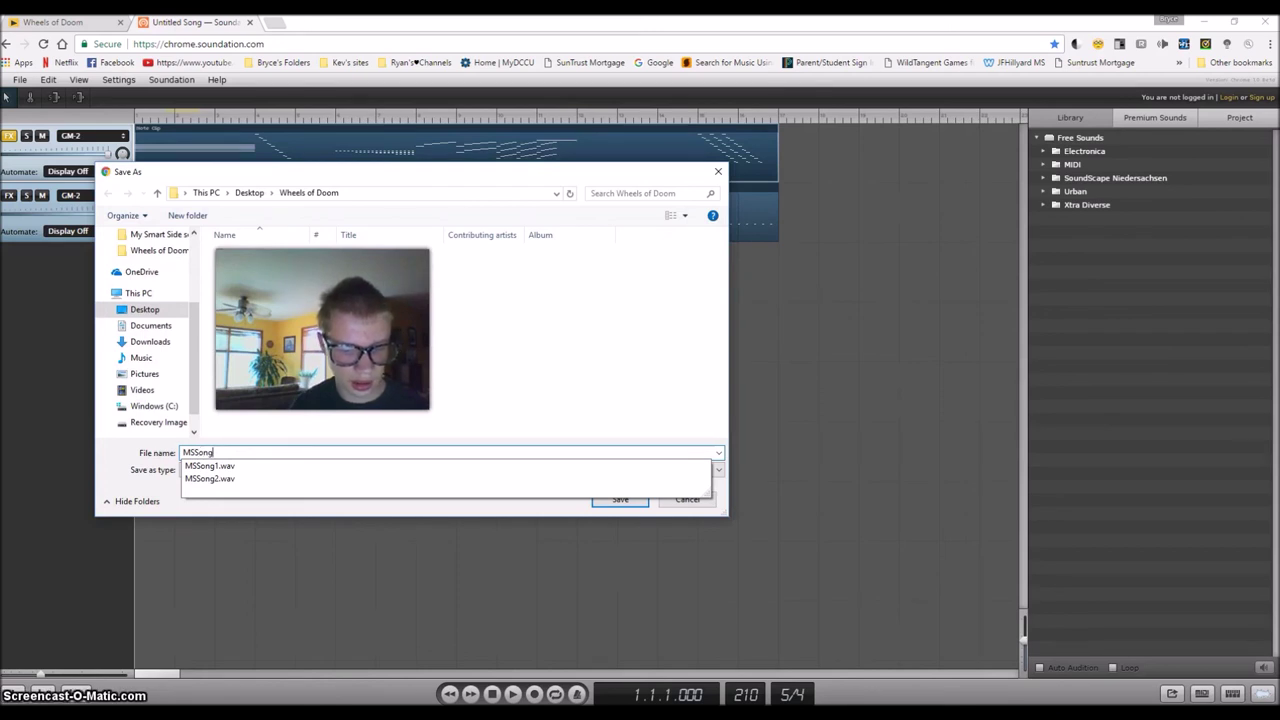
type("4")
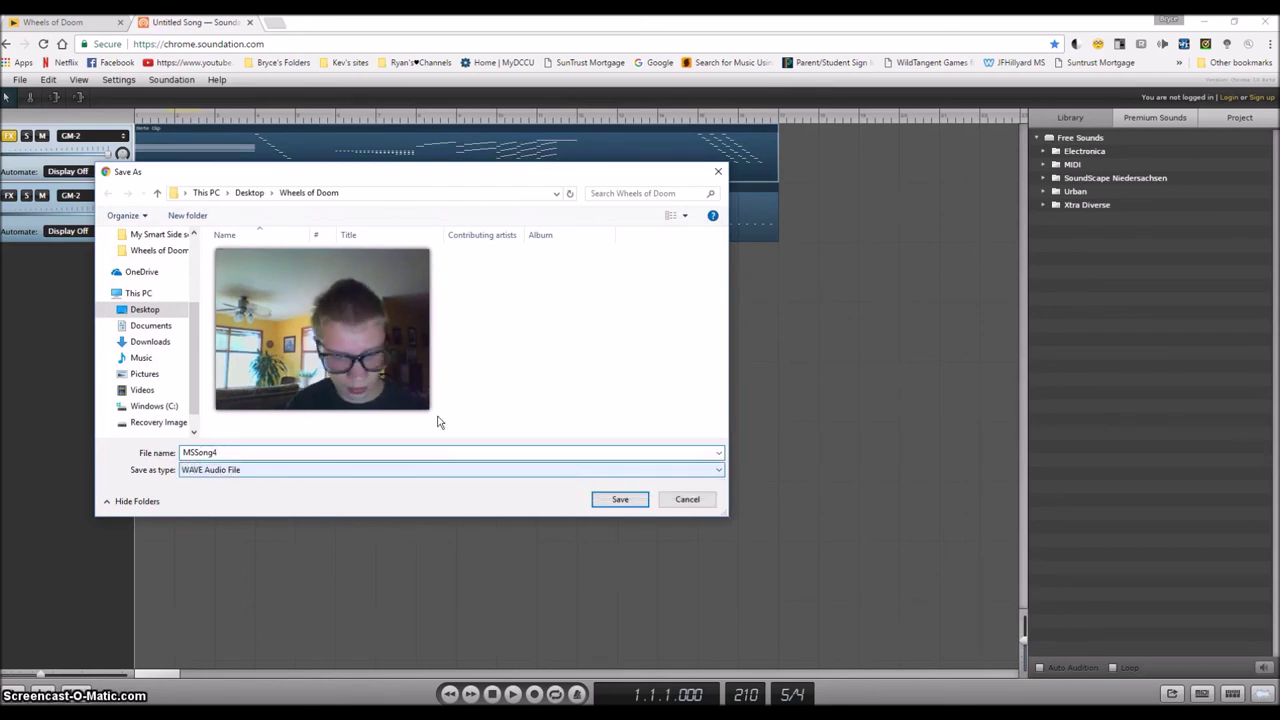
key("BackSpace")
type("3")
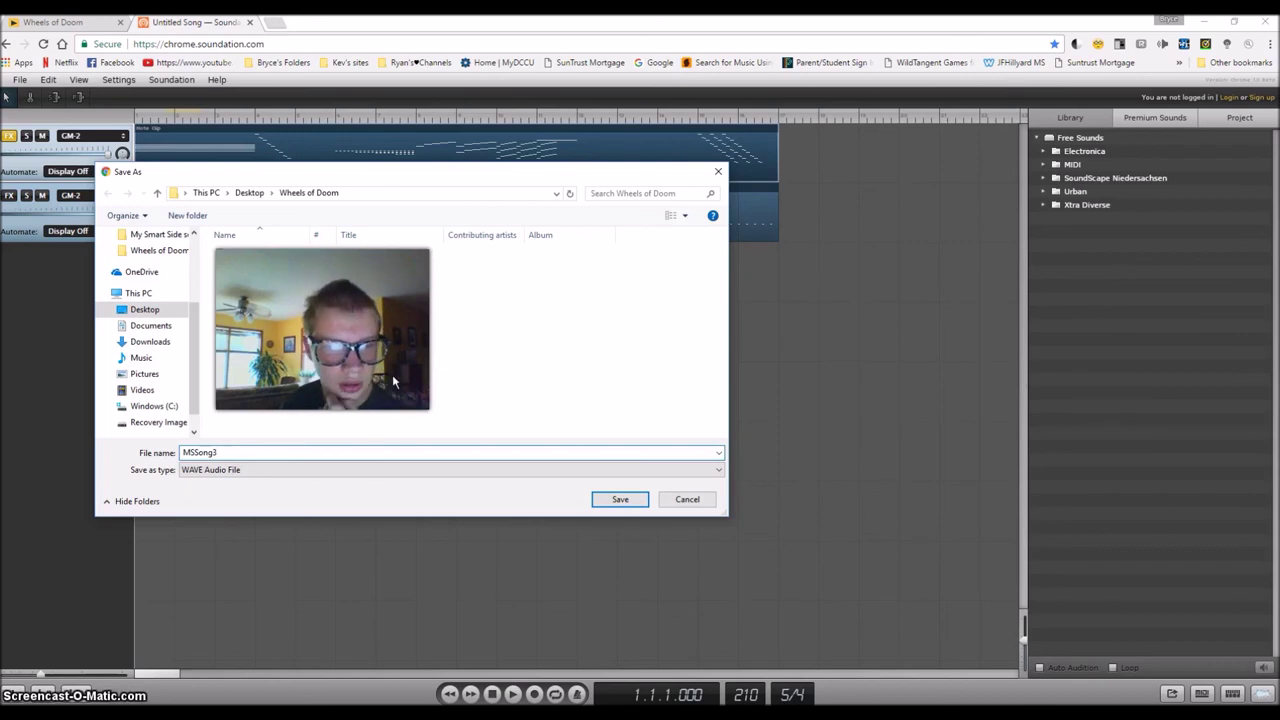
left_click(601, 500)
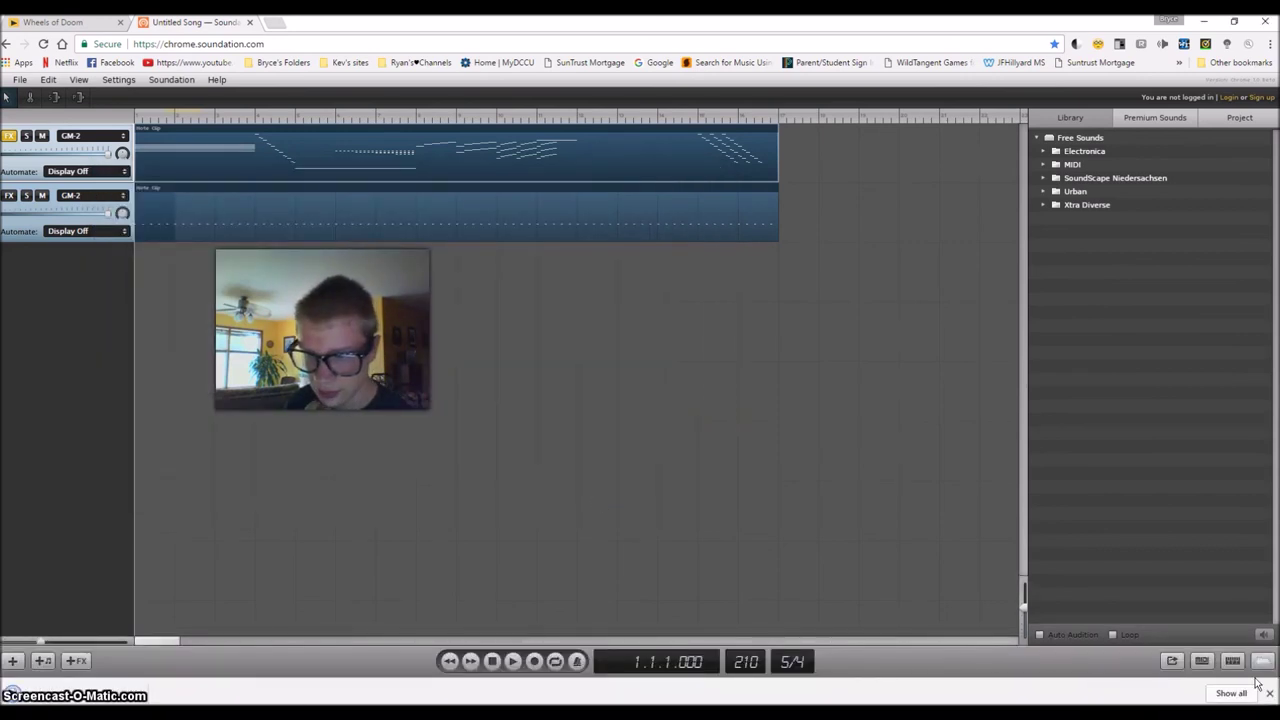
left_click(1268, 692)
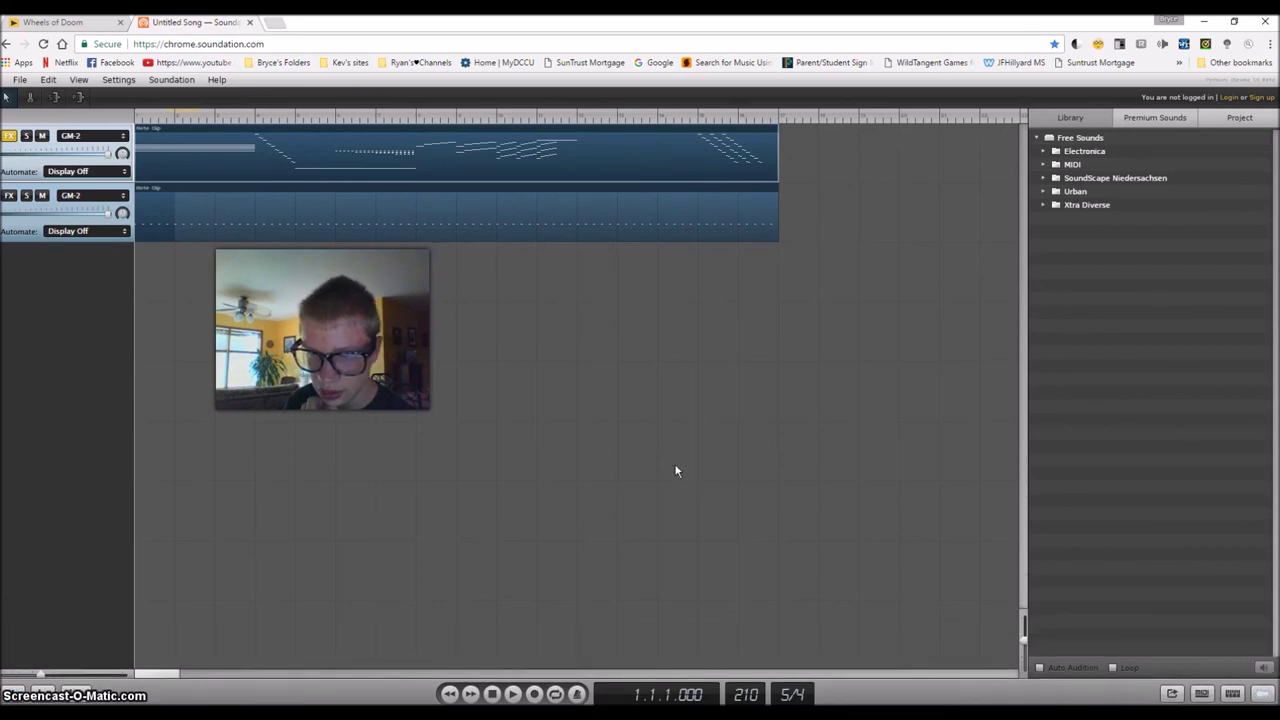